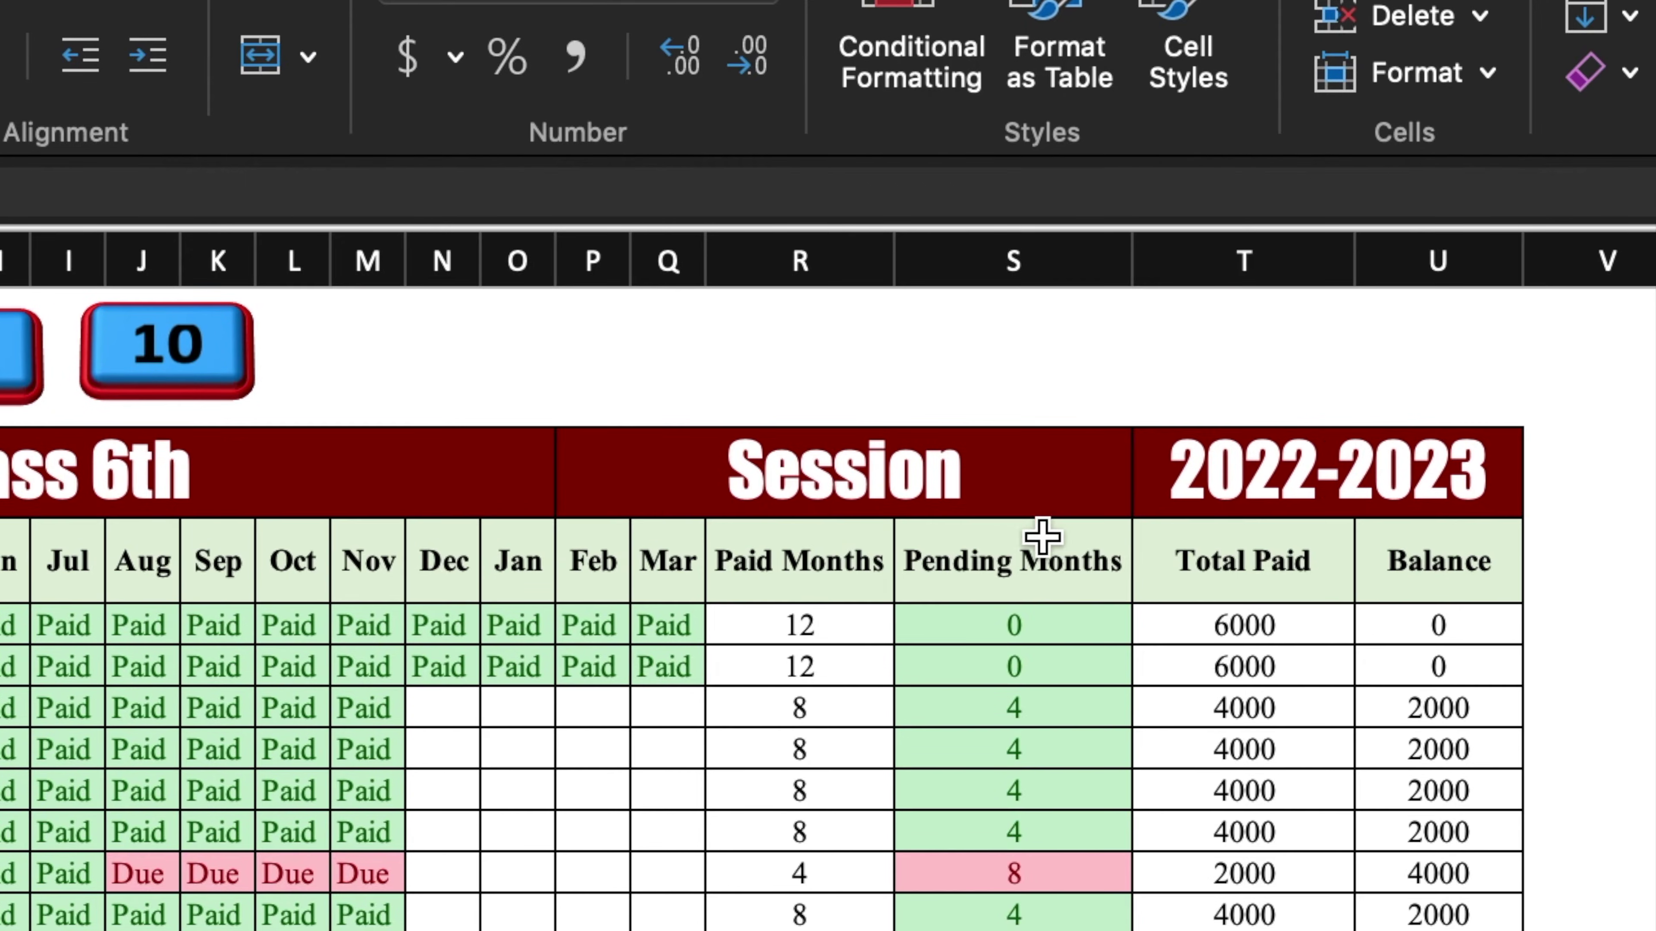
Switch the session year to 2023-2024, to 2024-2025 and back to 2022-2023
{"action": "left_click", "coordinate": [1111, 490]}
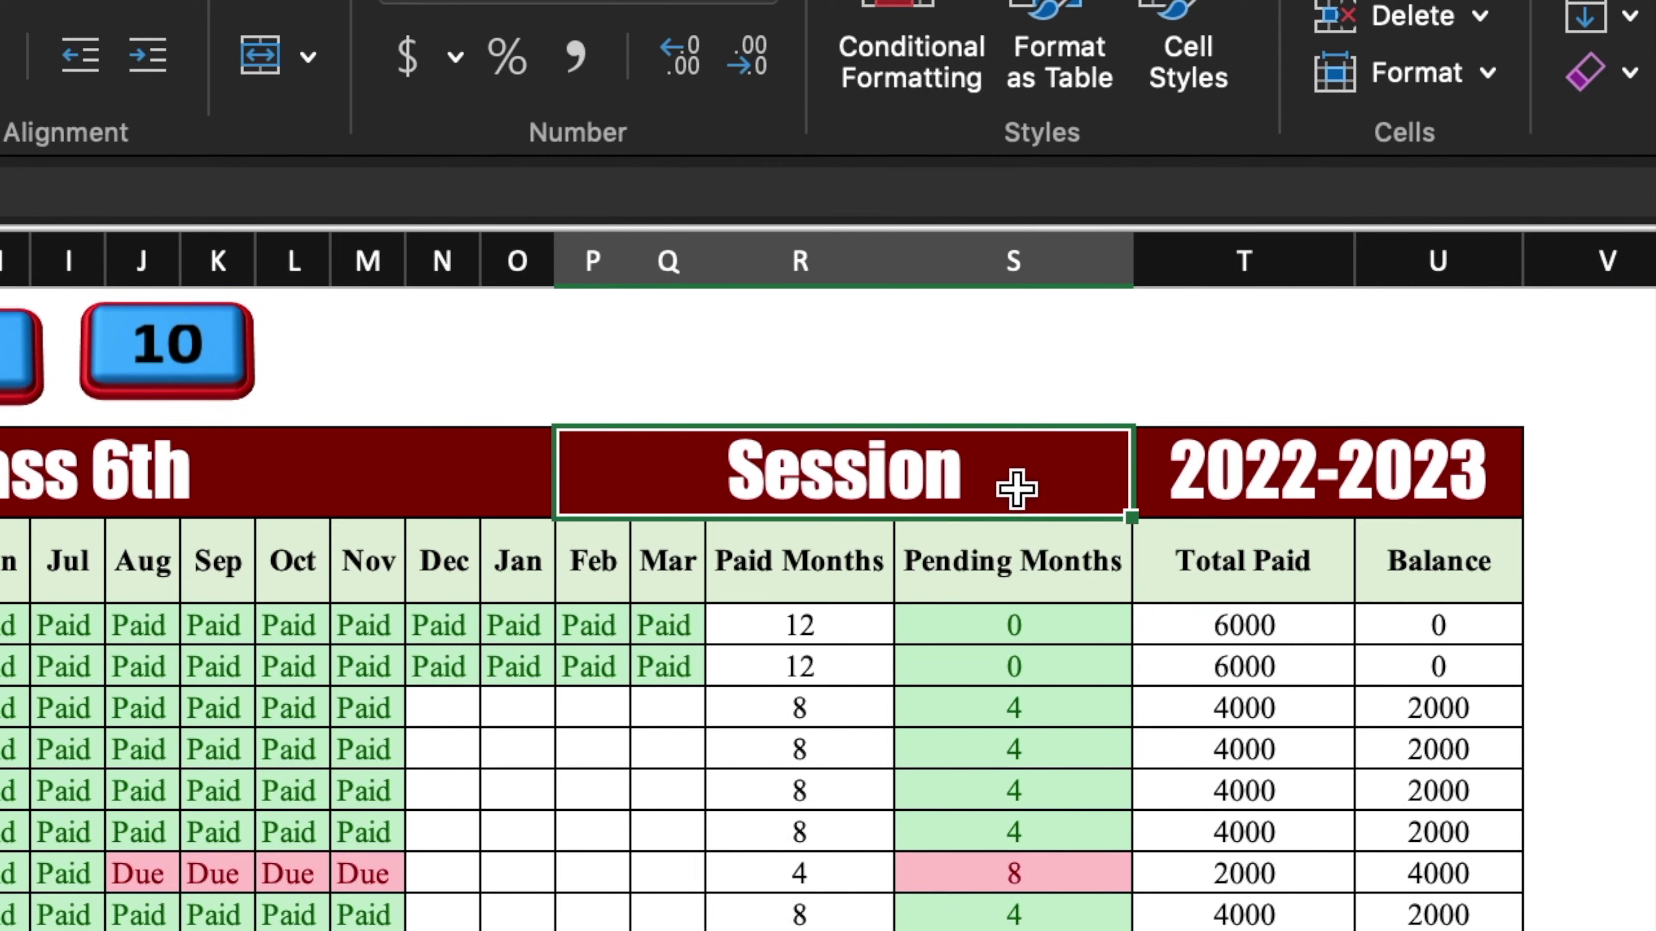
{"action": "left_click", "coordinate": [1360, 468]}
{"action": "left_click", "coordinate": [1545, 493]}
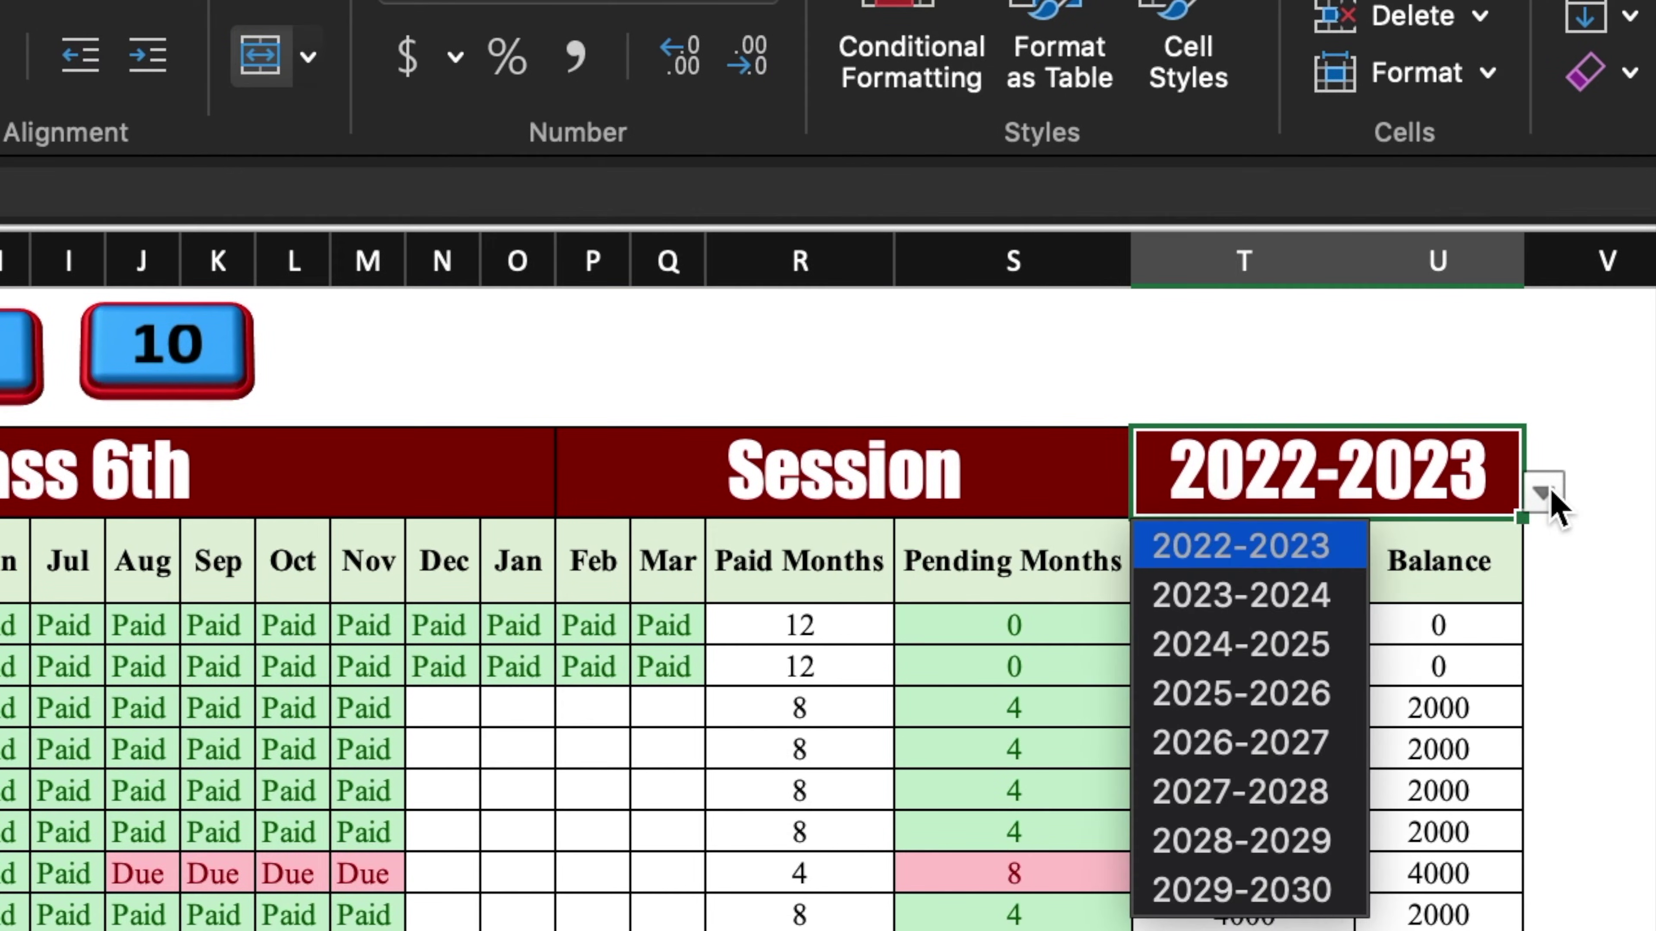
{"action": "left_click", "coordinate": [1327, 596]}
{"action": "left_click", "coordinate": [1543, 494]}
{"action": "left_click", "coordinate": [1329, 644]}
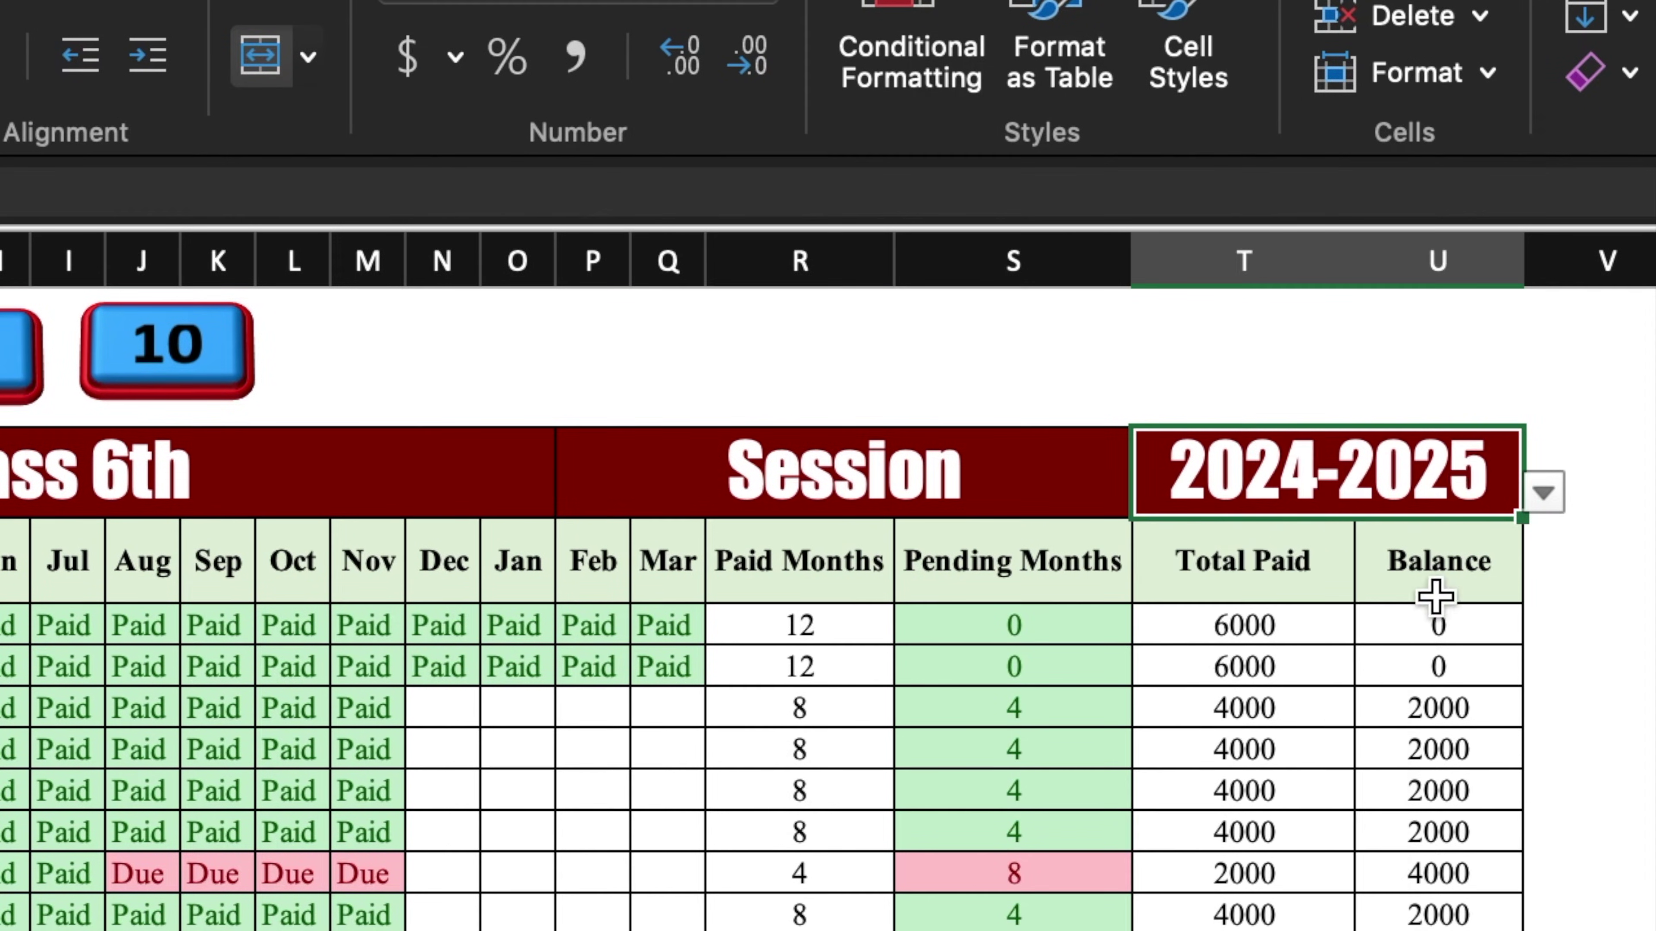
{"action": "left_click", "coordinate": [1542, 494]}
{"action": "left_click", "coordinate": [1330, 560]}
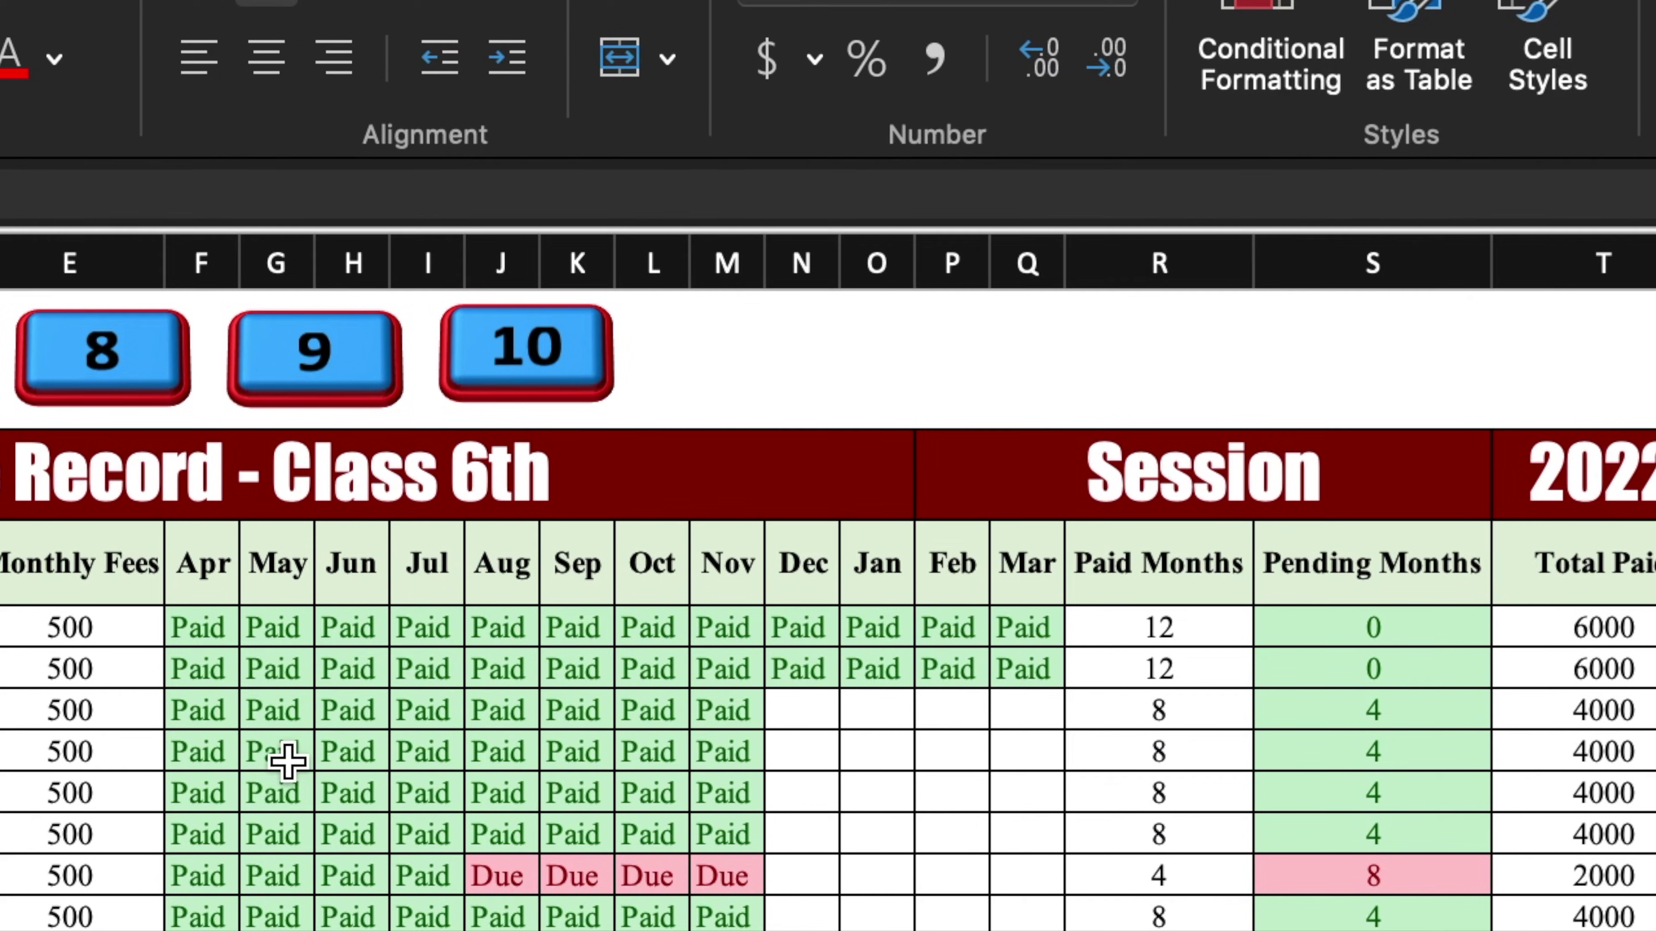
Try Due for the first student's April fee and NA for the second student's, resetting the second to Paid
{"action": "left_click", "coordinate": [214, 628]}
{"action": "left_click", "coordinate": [259, 626]}
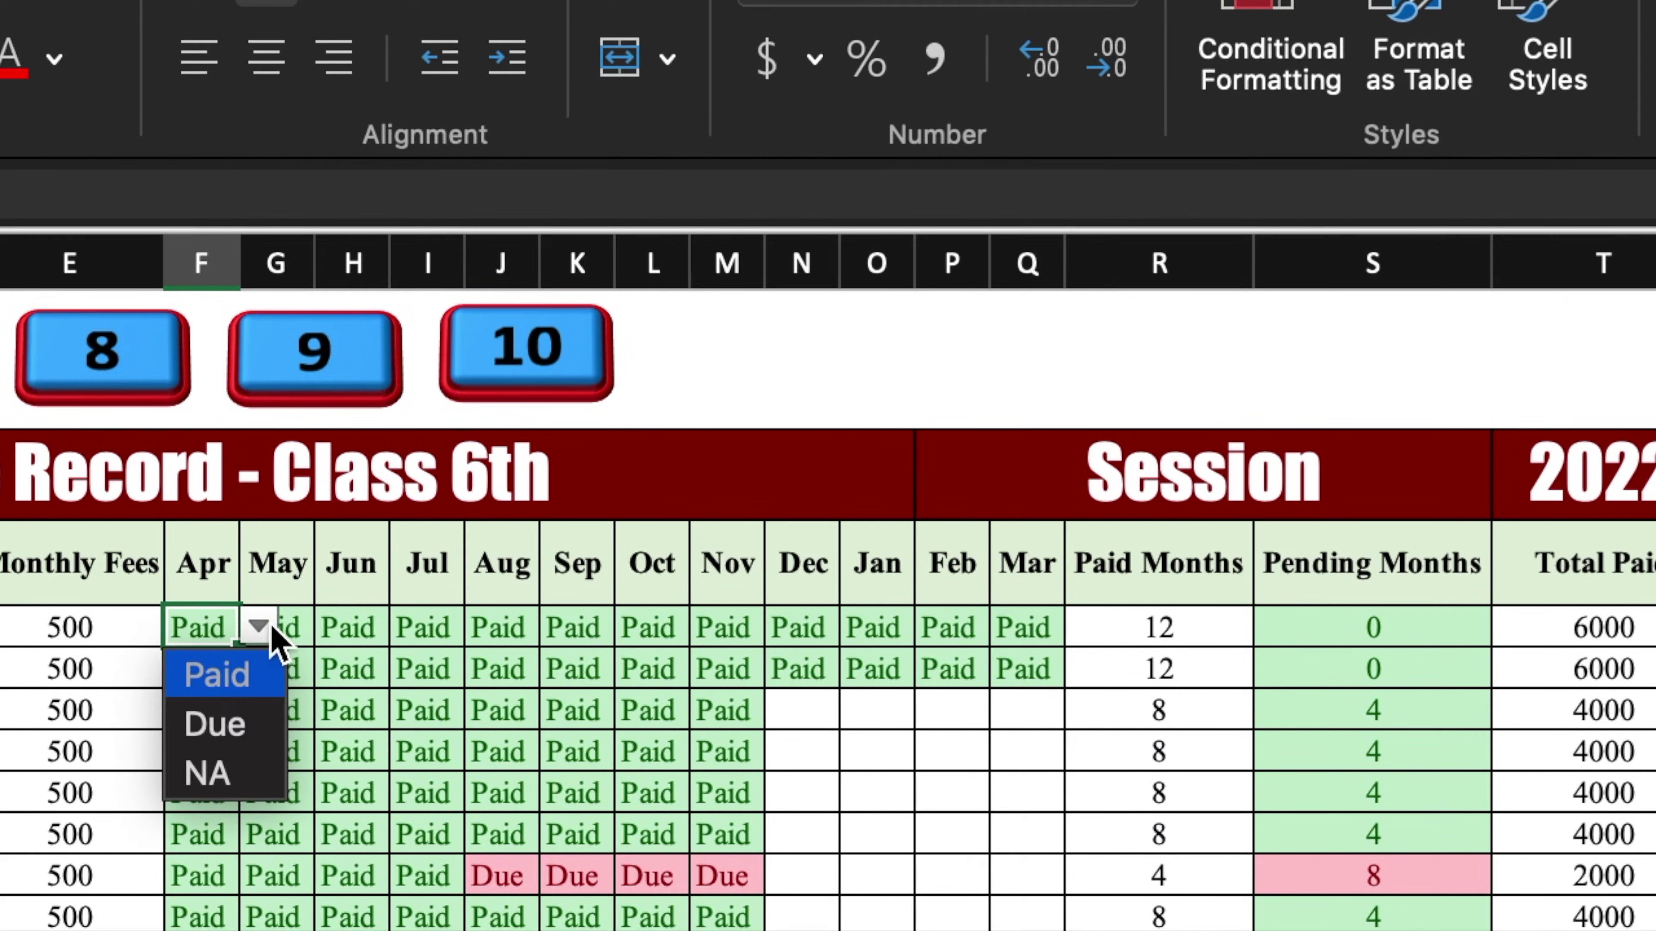
{"action": "left_click", "coordinate": [248, 724]}
{"action": "left_click", "coordinate": [215, 669]}
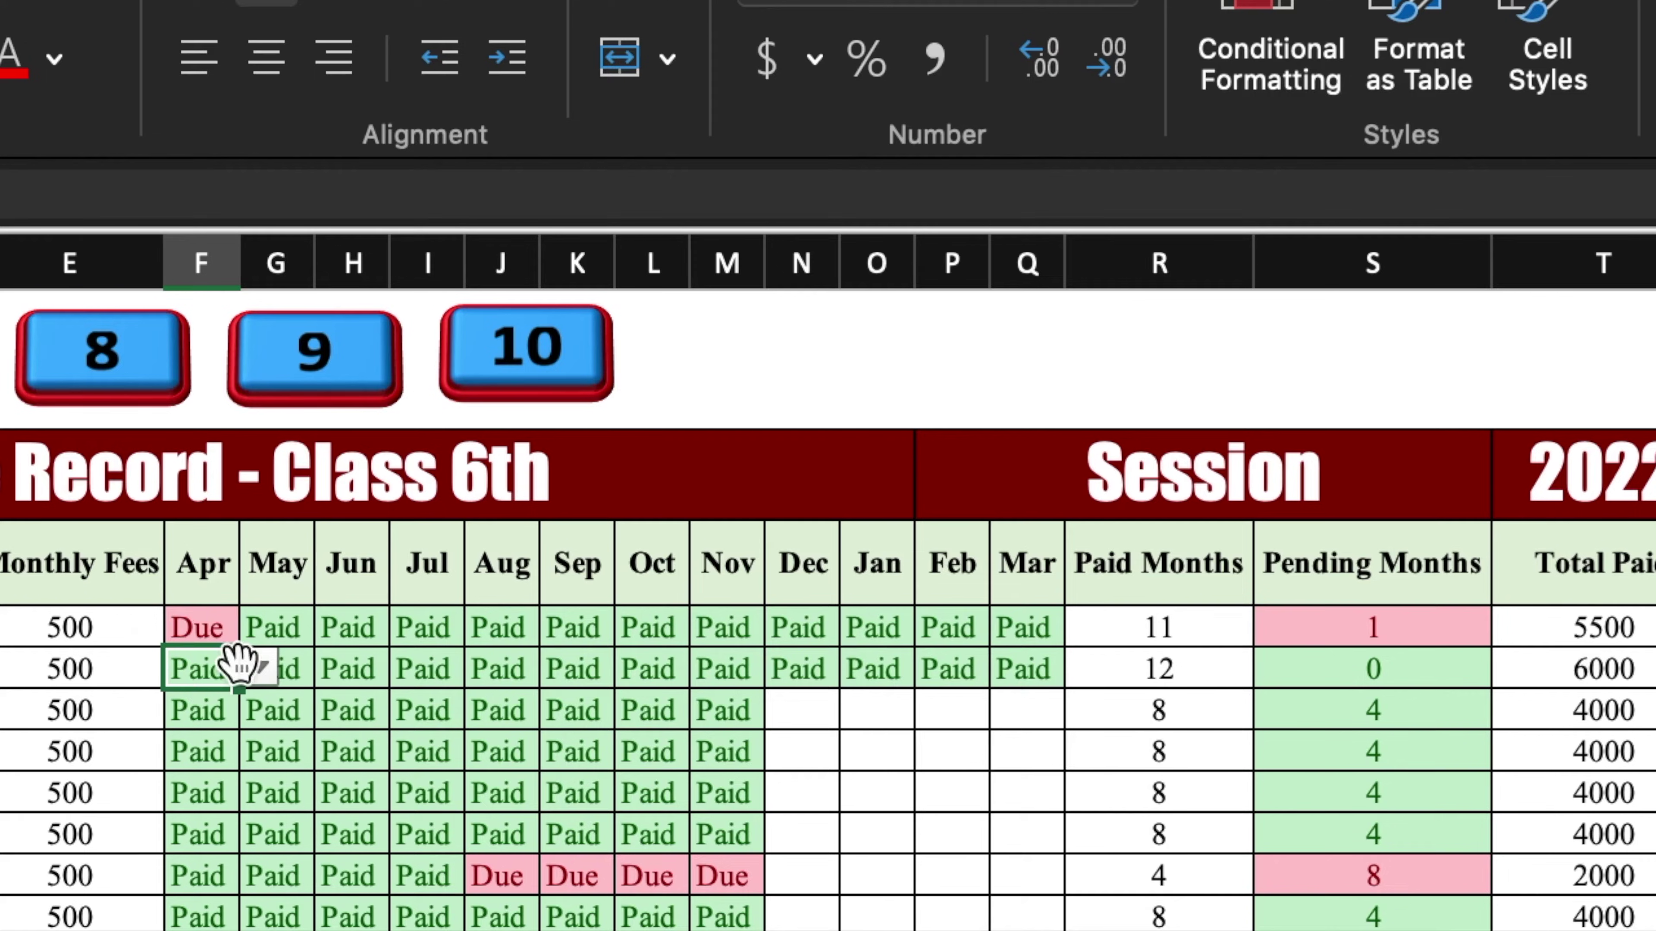
{"action": "left_click", "coordinate": [261, 666]}
{"action": "left_click", "coordinate": [247, 816]}
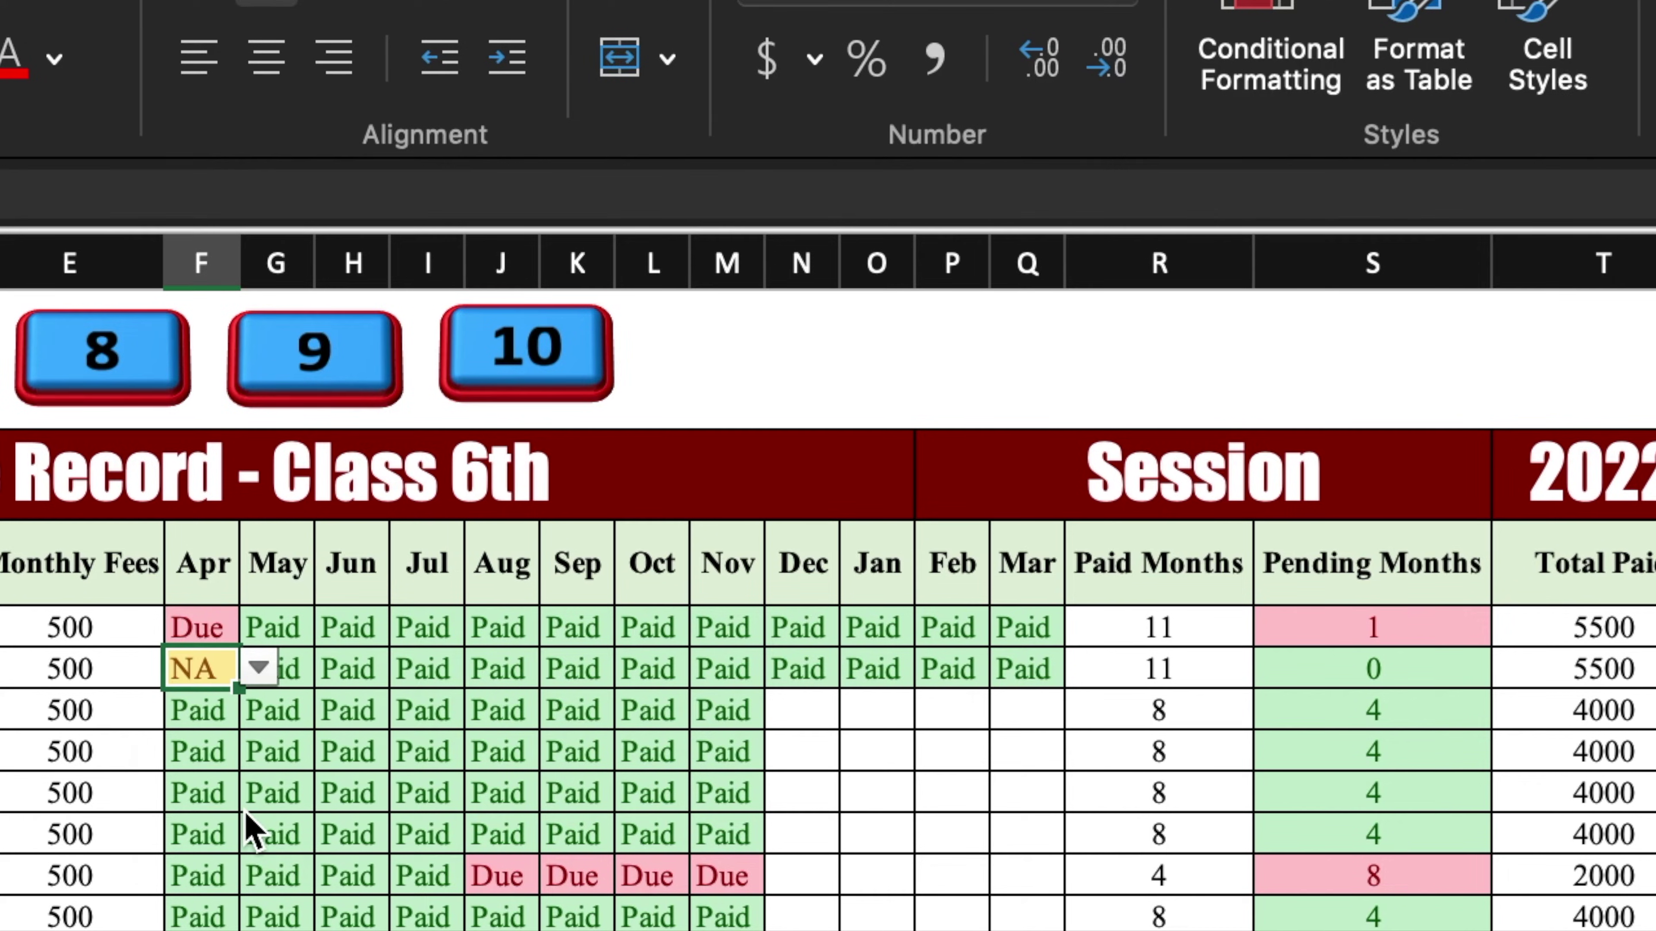
{"action": "left_click", "coordinate": [259, 665]}
{"action": "left_click", "coordinate": [247, 716]}
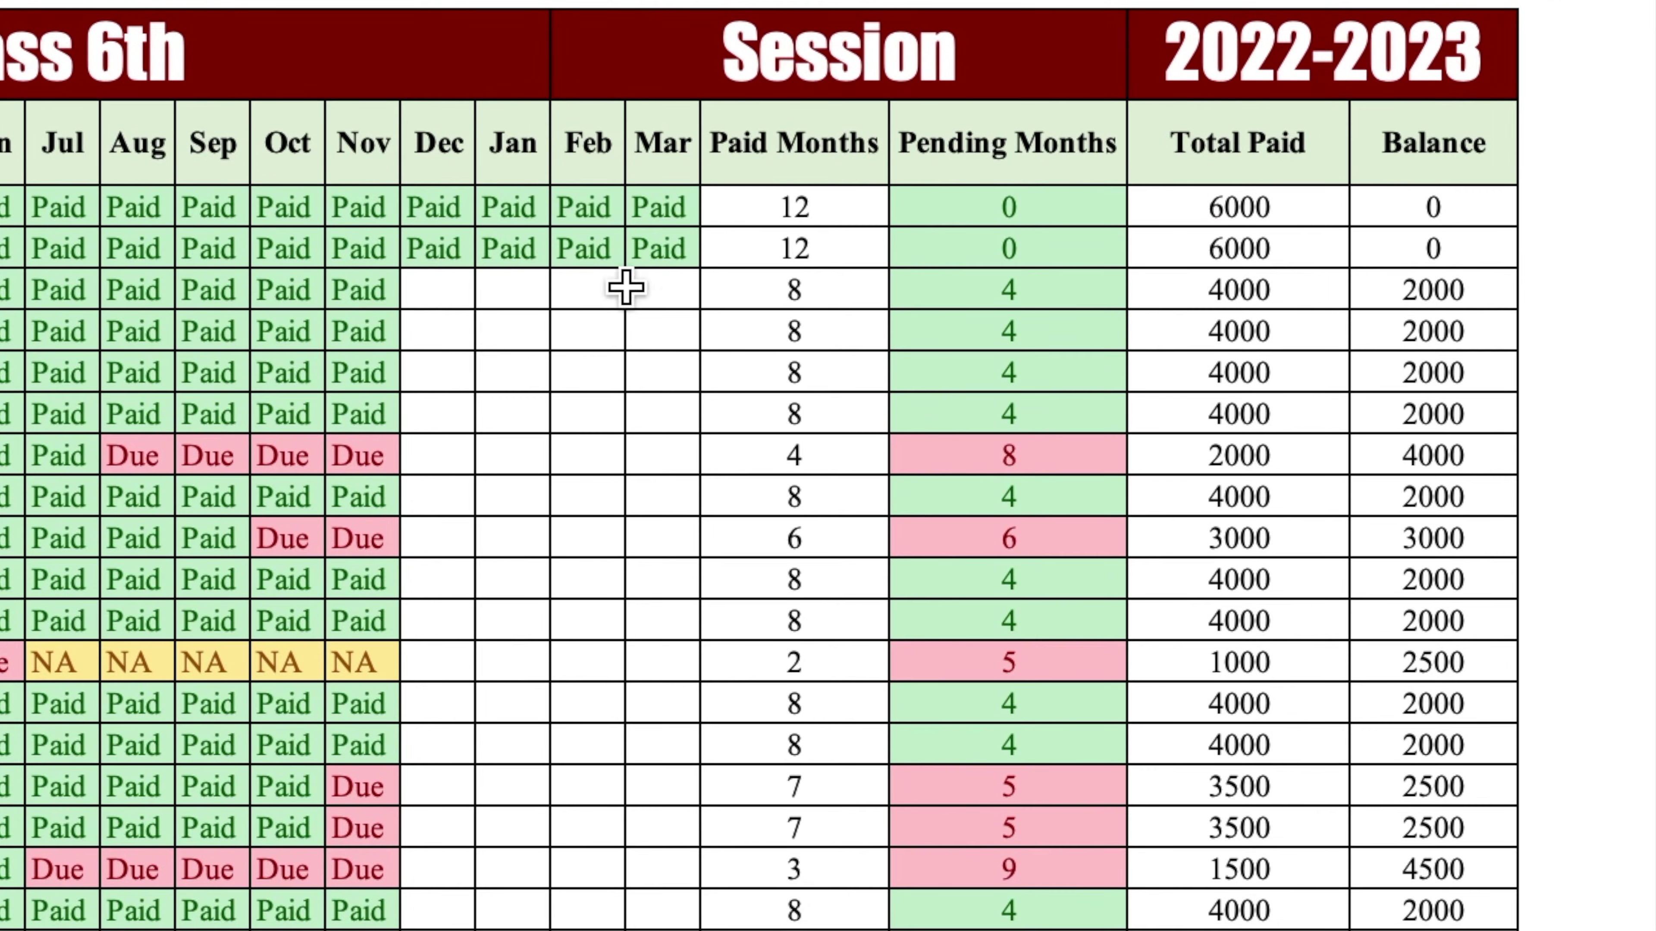
Clear the December to March fee entries of the first two students
{"action": "left_click_drag", "start_coordinate": [433, 208], "coordinate": [652, 238]}
{"action": "key", "text": "Delete"}
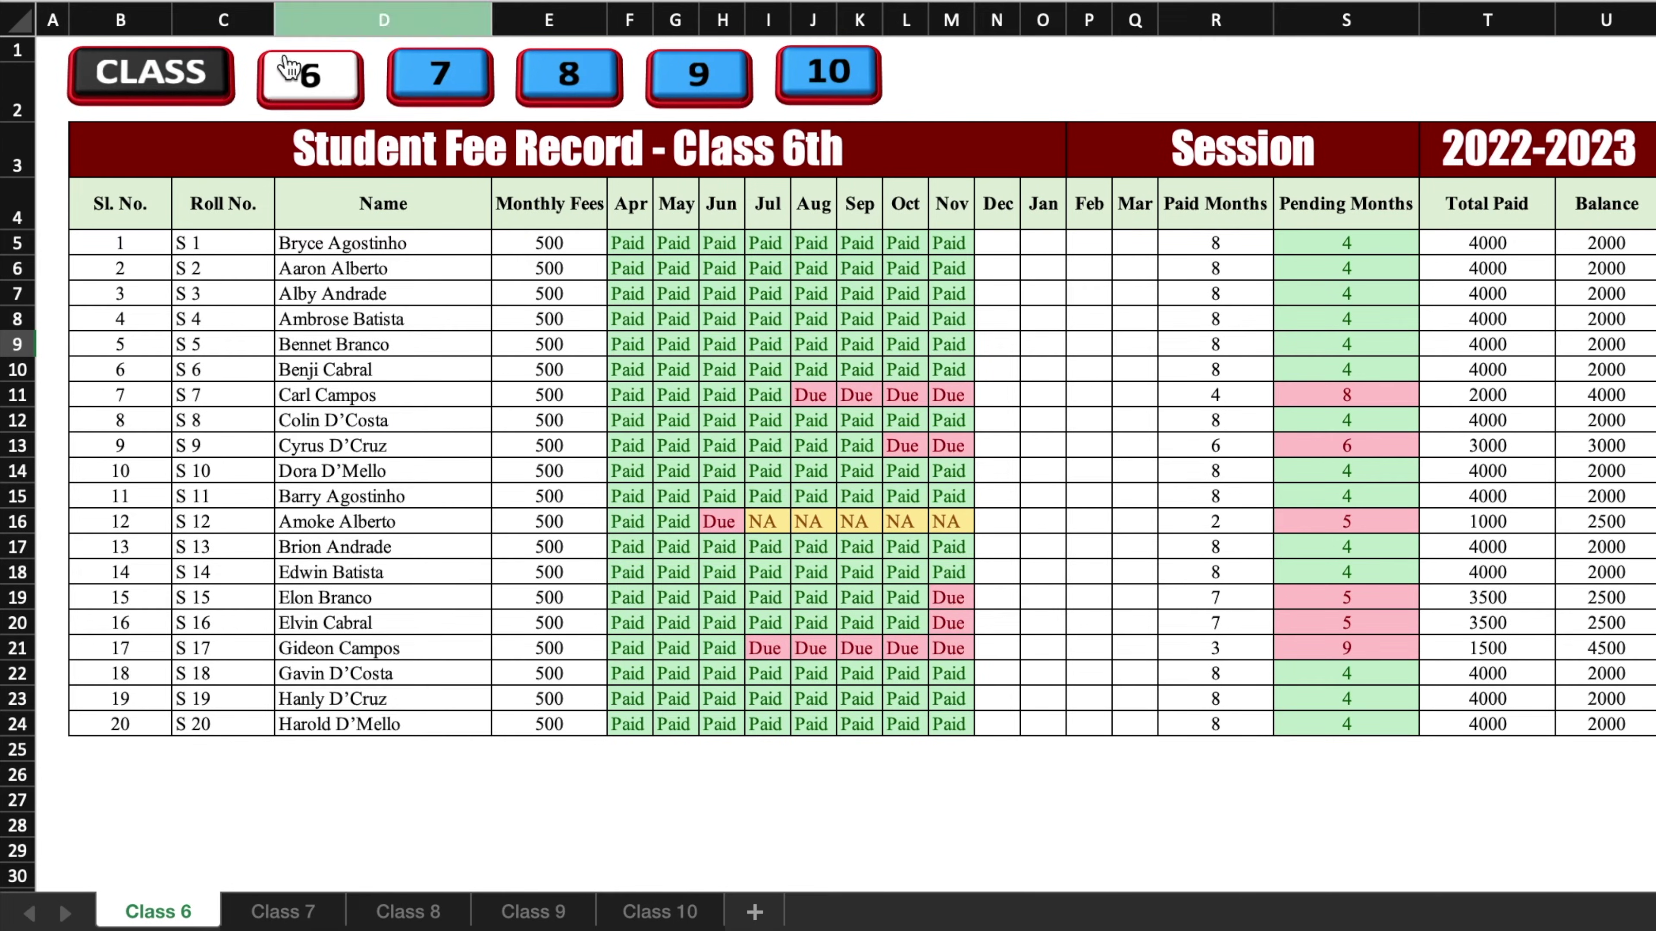
View the fee records of Class 7, 8, 9 and 10 one after another
{"action": "left_click", "coordinate": [446, 88]}
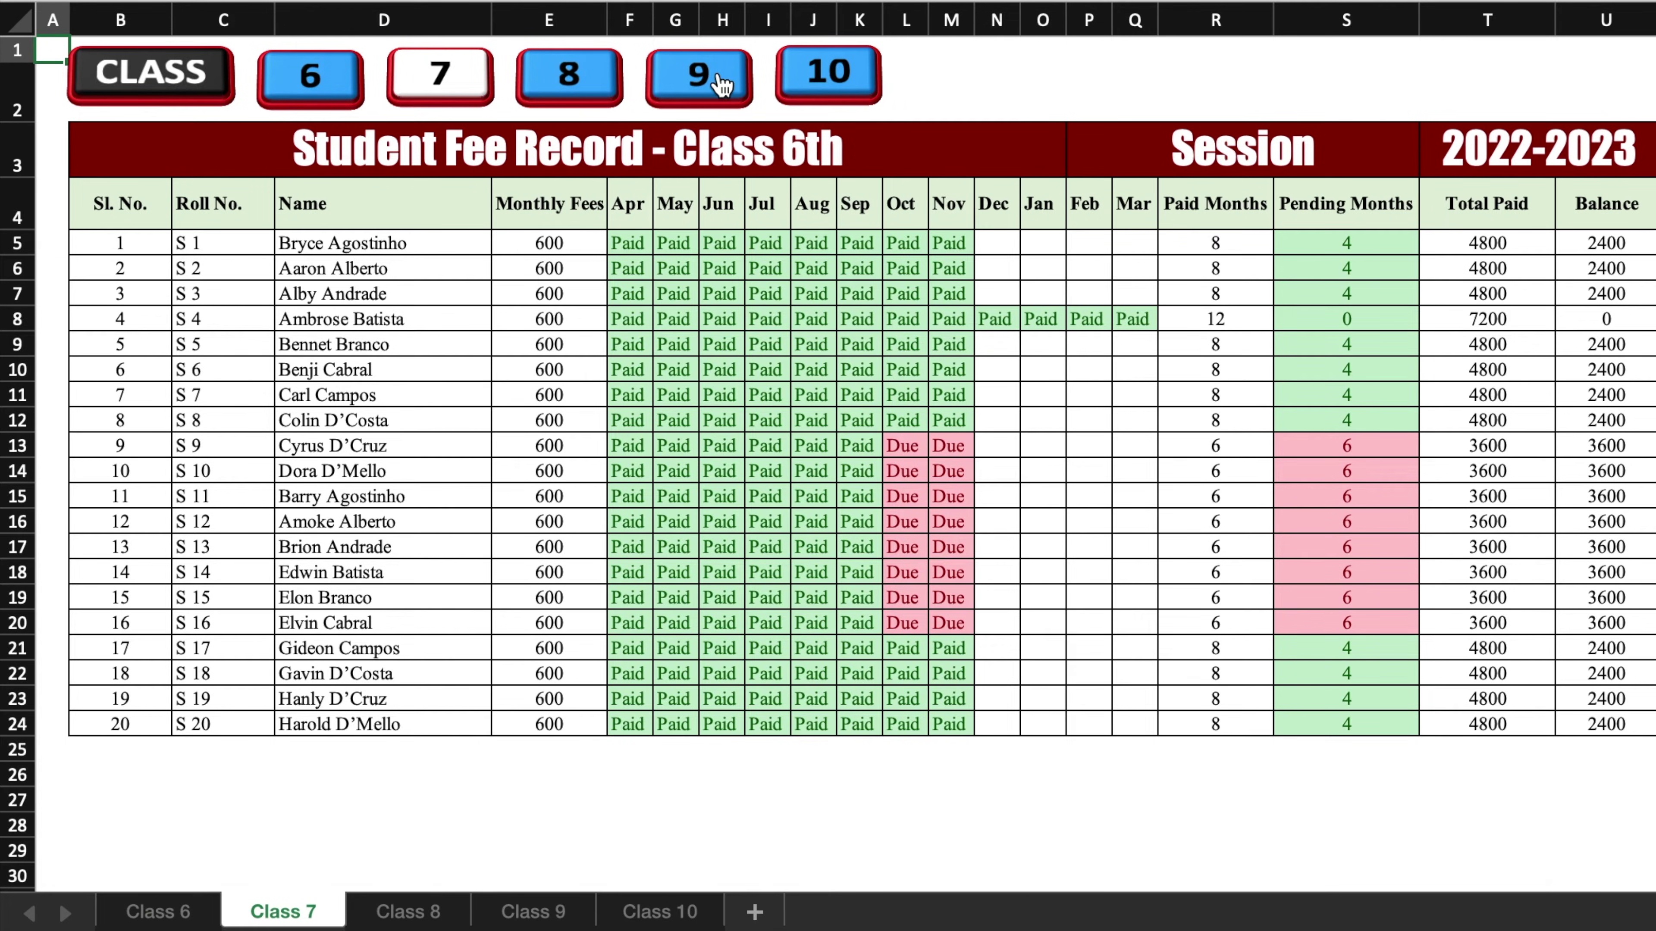
{"action": "left_click", "coordinate": [595, 85]}
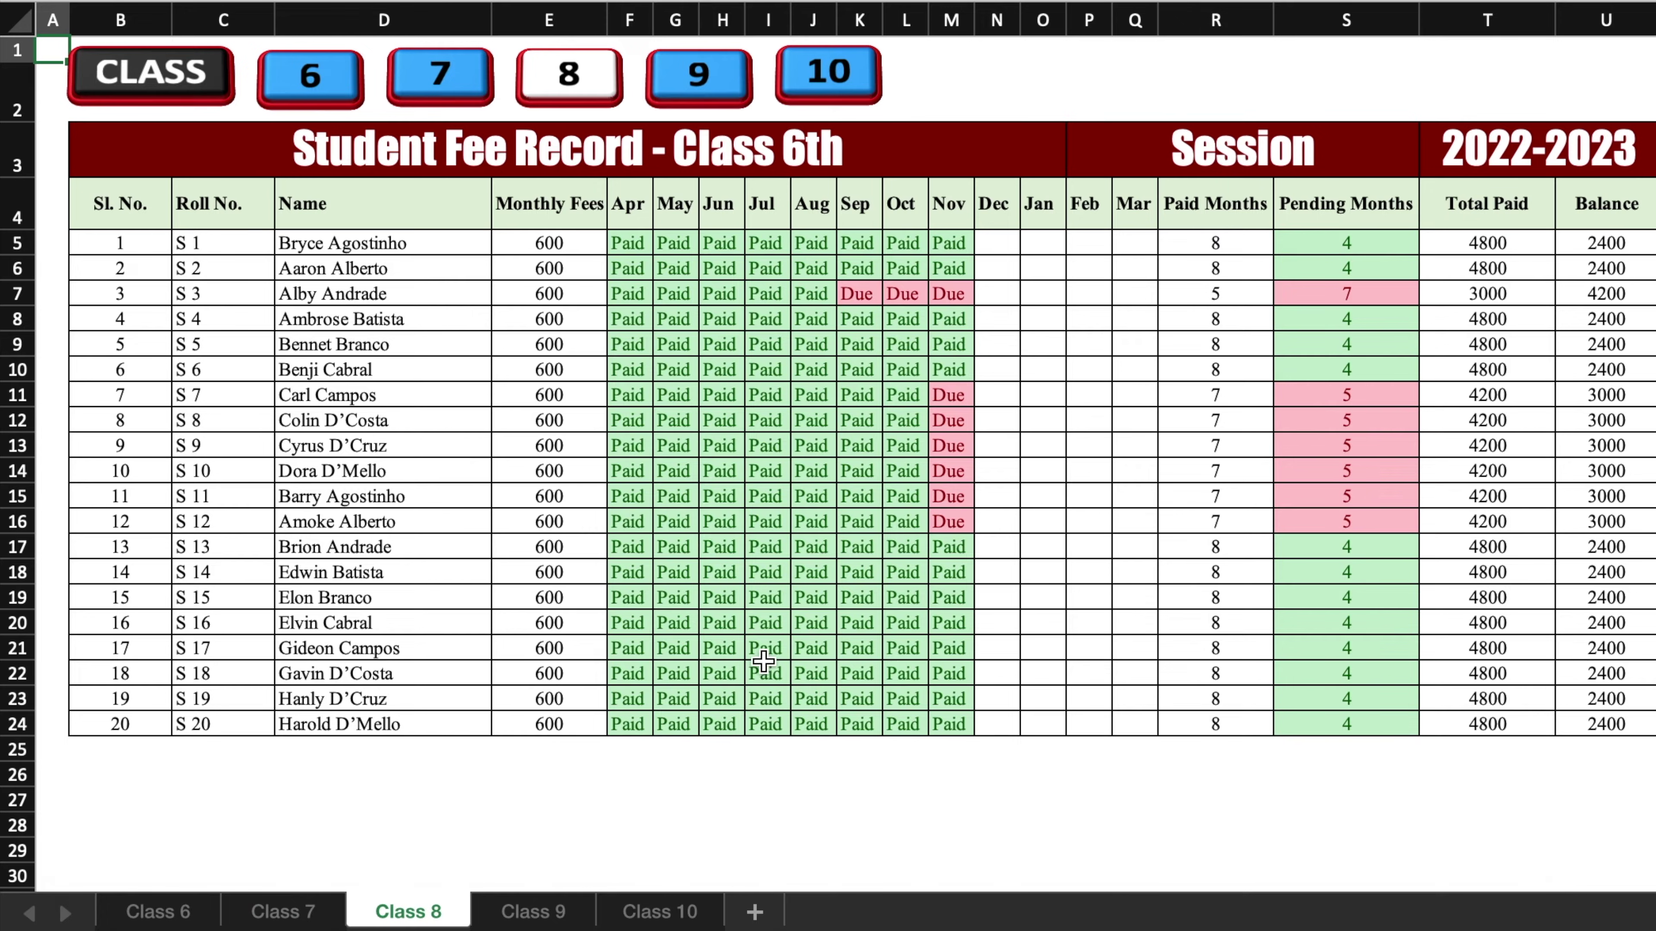
{"action": "left_click", "coordinate": [711, 105]}
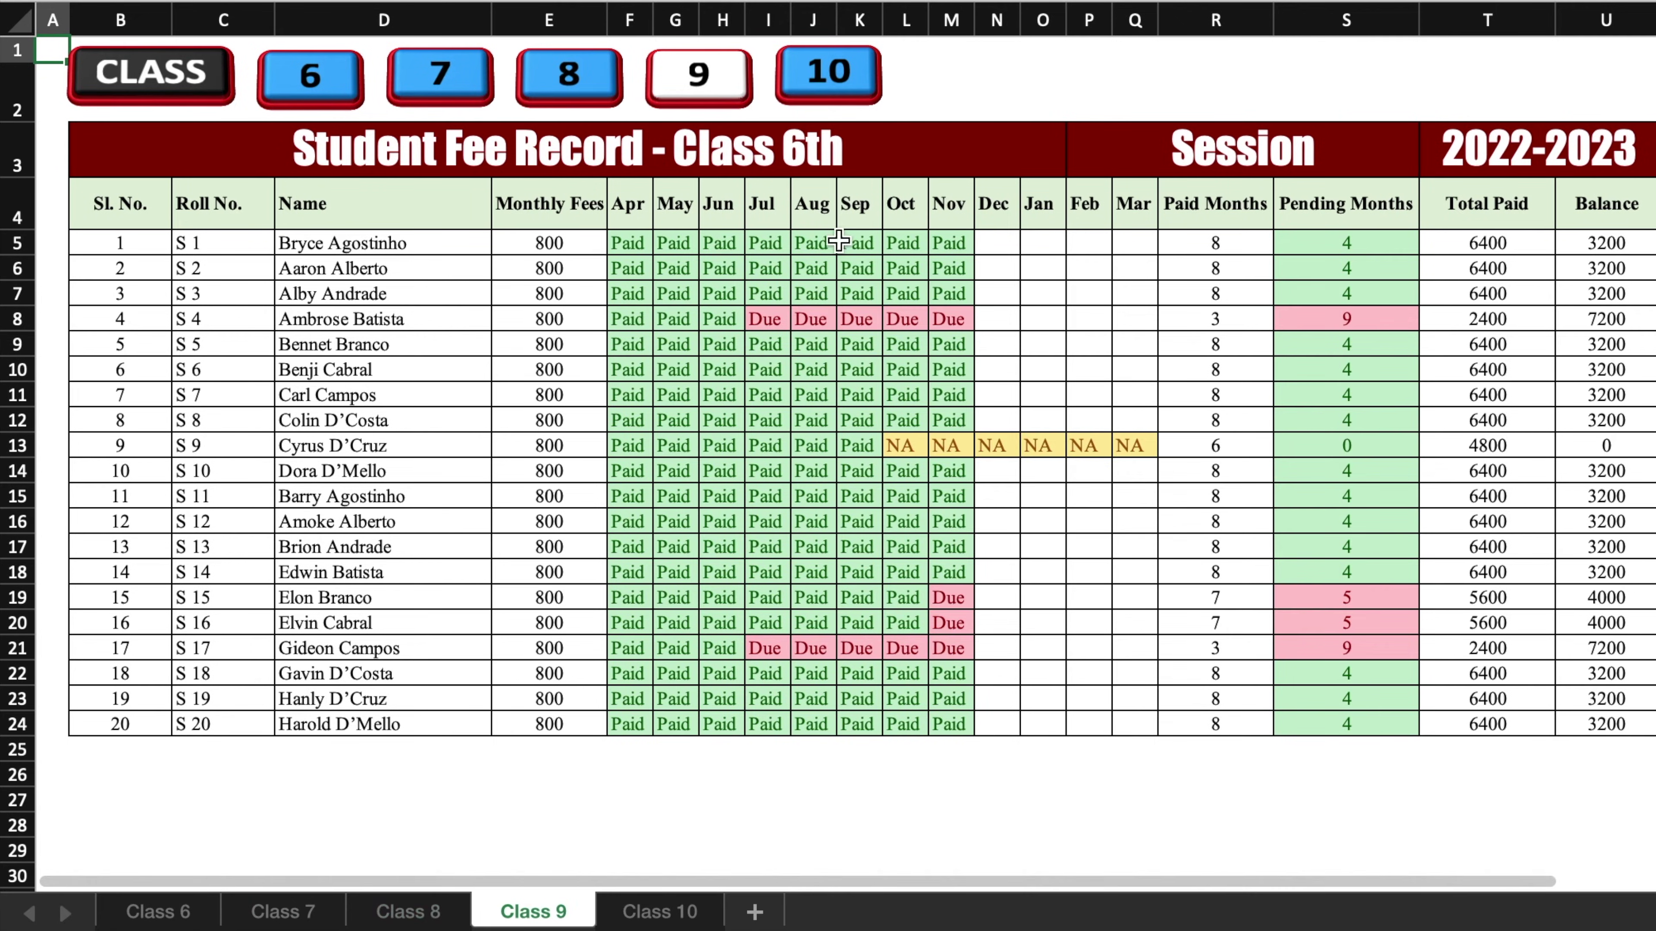
{"action": "left_click", "coordinate": [834, 96]}
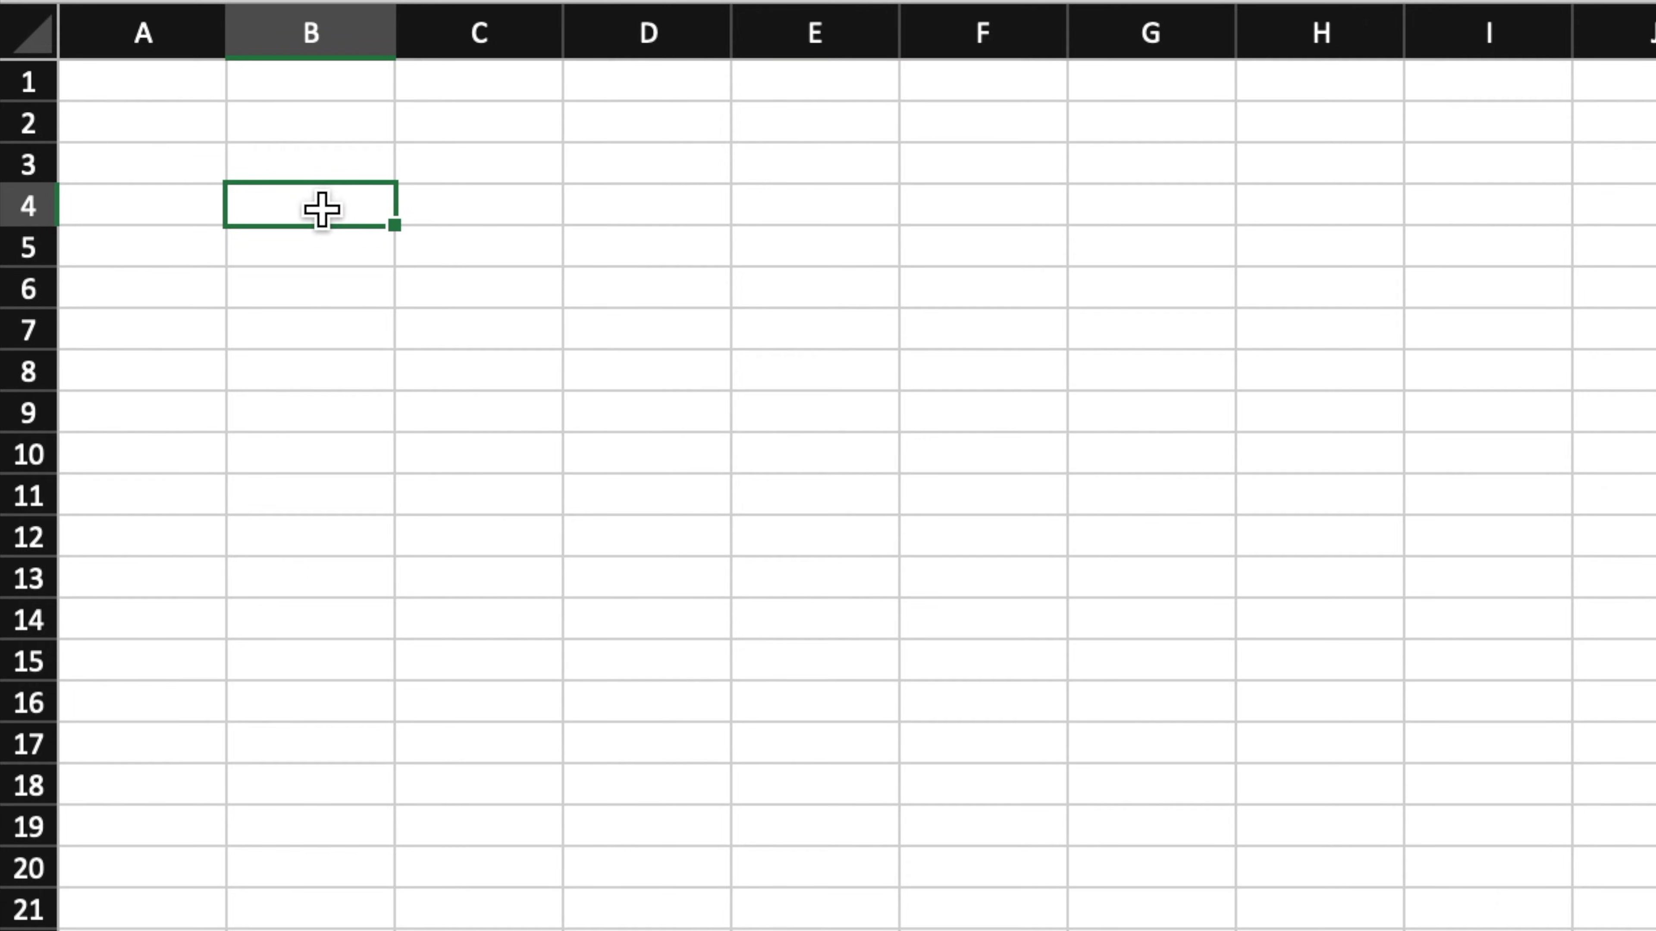
Enter the headers Sl. No., Name and Monthly Fees in row 4, starting from cell B4
{"action": "type", "text": "Sl. No."}
{"action": "key", "text": "Tab"}
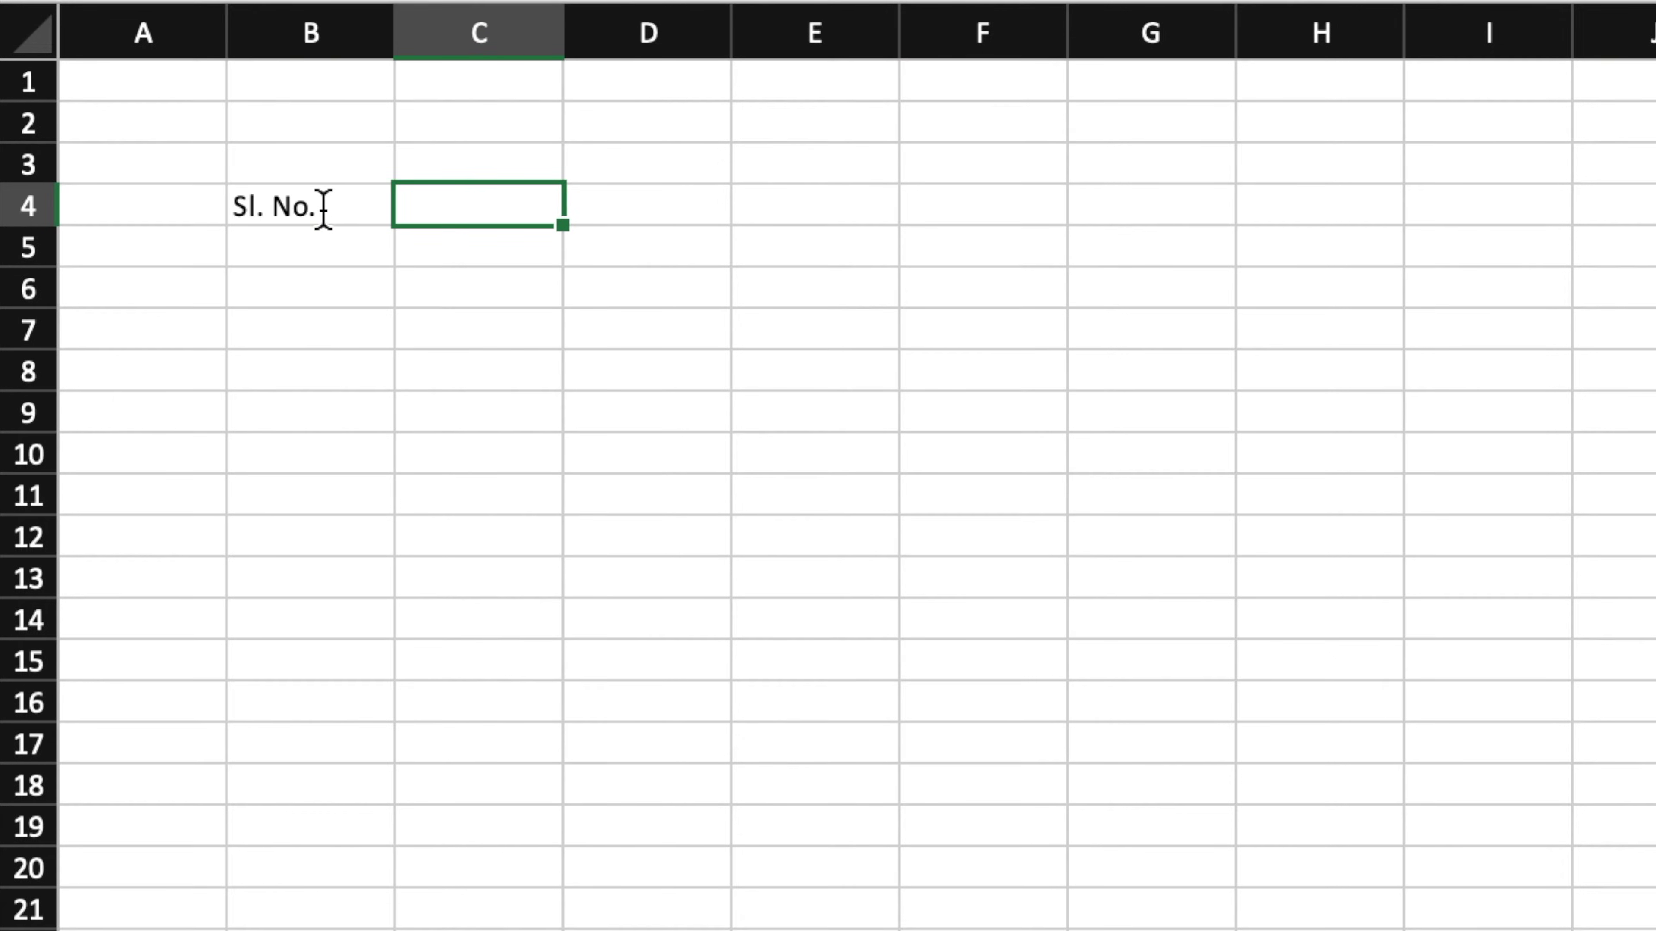
{"action": "type", "text": "Name"}
{"action": "key", "text": "Tab"}
{"action": "type", "text": "Monthly Fees"}
{"action": "key", "text": "Tab"}
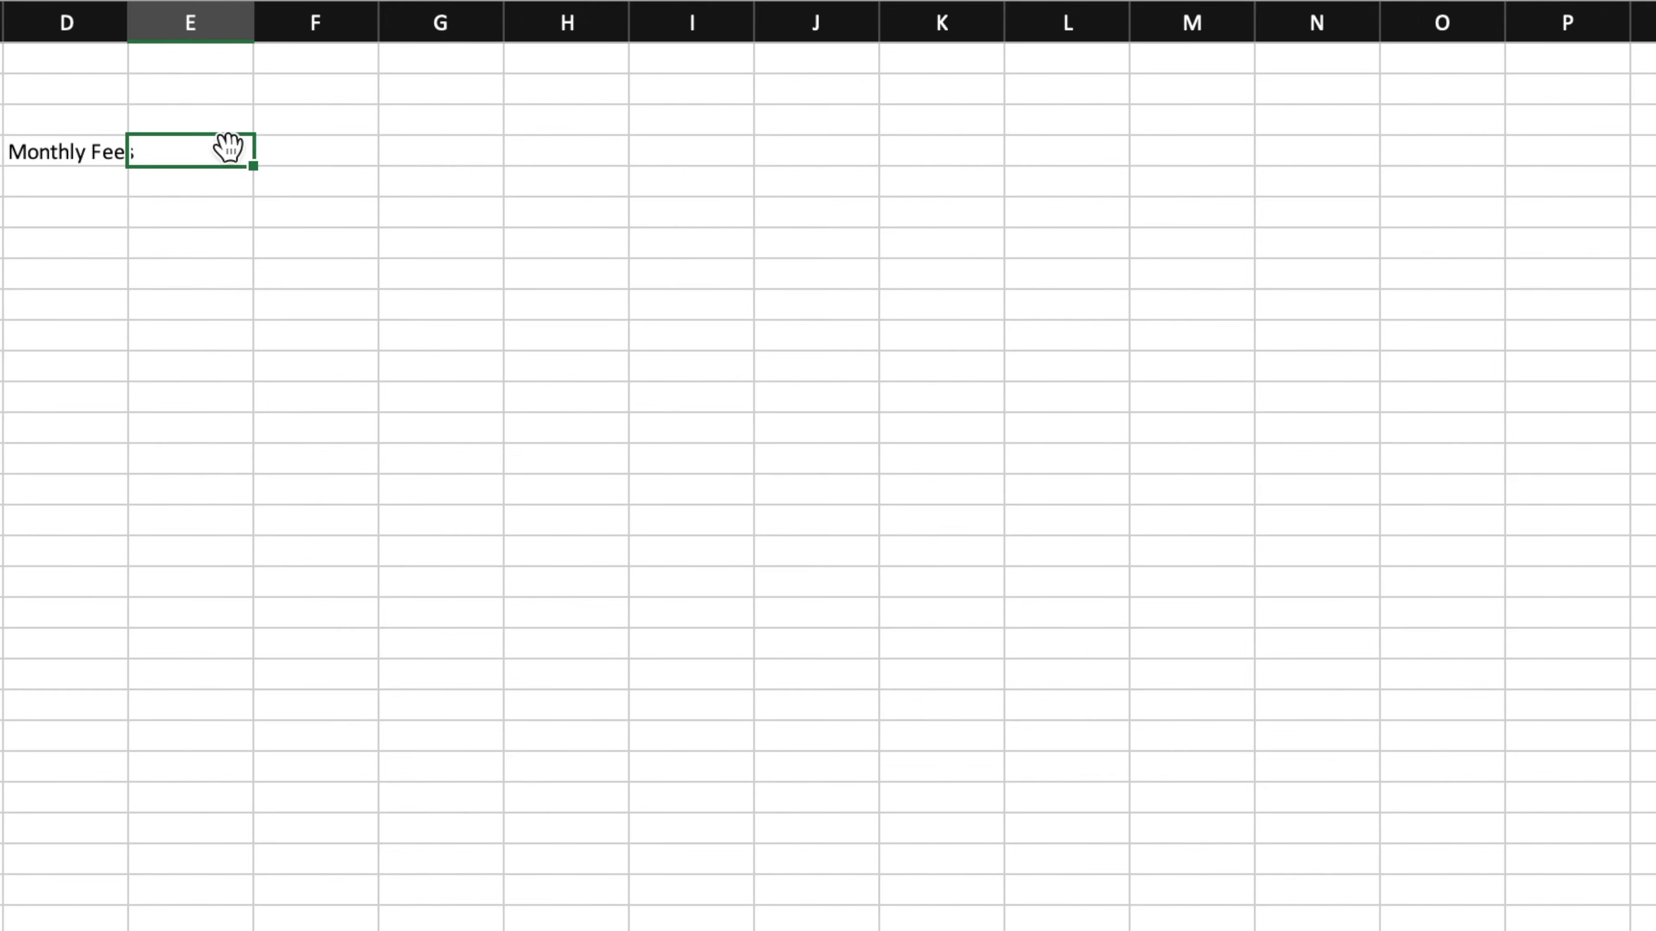
Fill the month headers Apr to Mar across E4:P4 and autofit the width of those columns
{"action": "type", "text": "Apr"}
{"action": "left_click_drag", "start_coordinate": [253, 166], "coordinate": [1589, 173]}
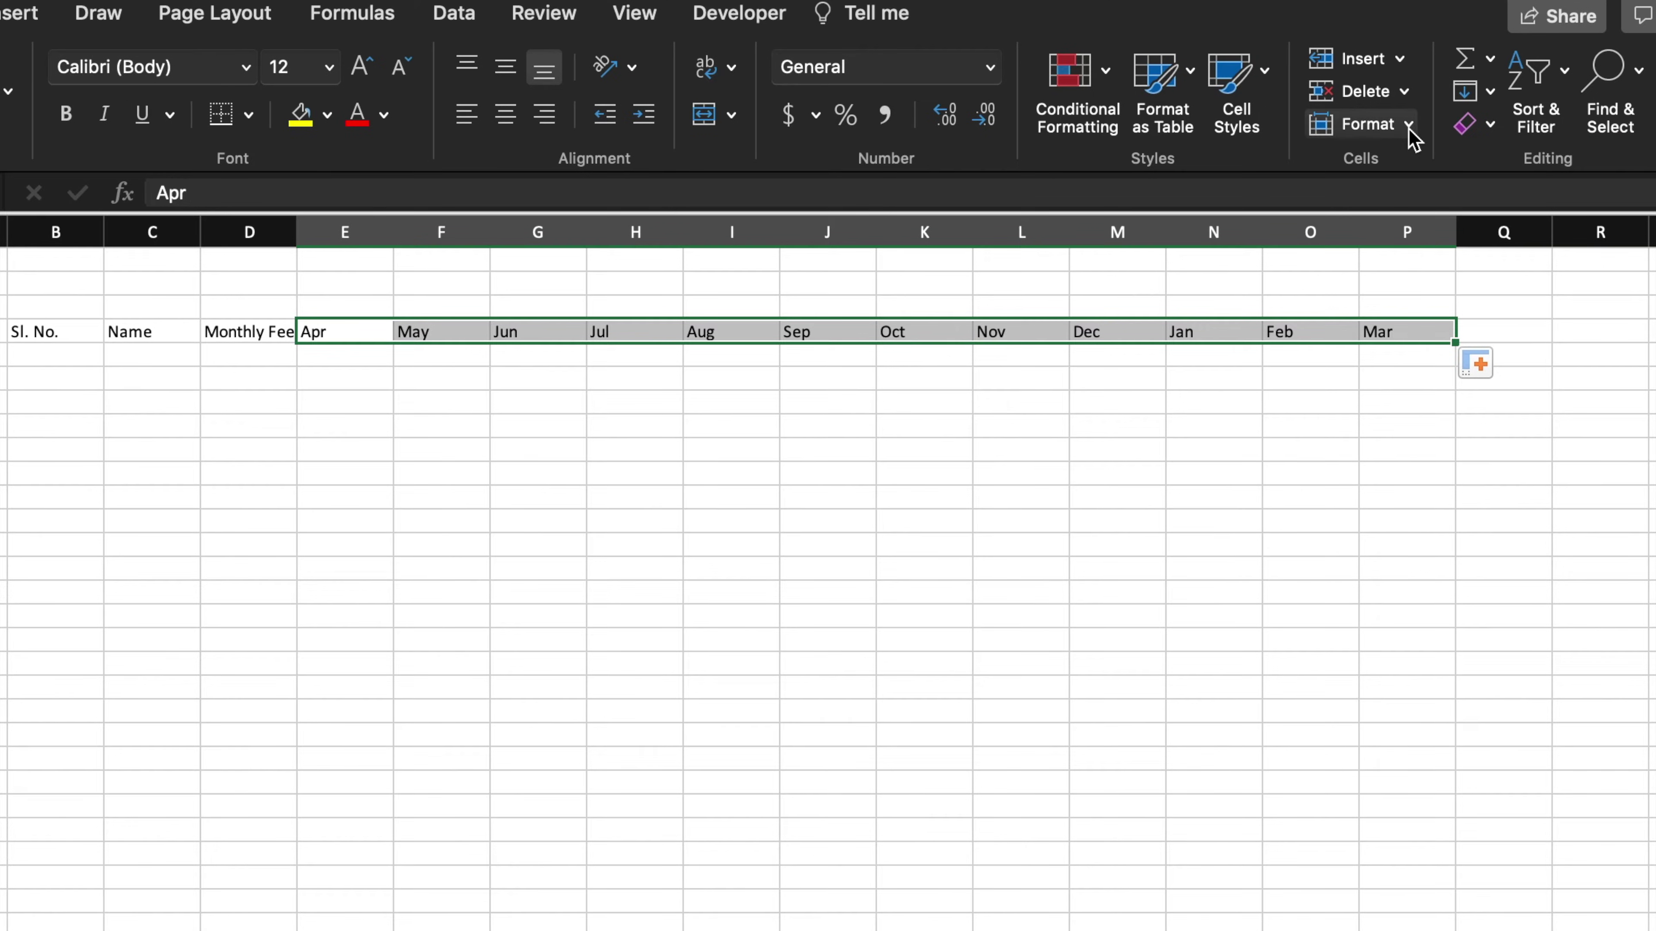
{"action": "left_click", "coordinate": [1410, 134]}
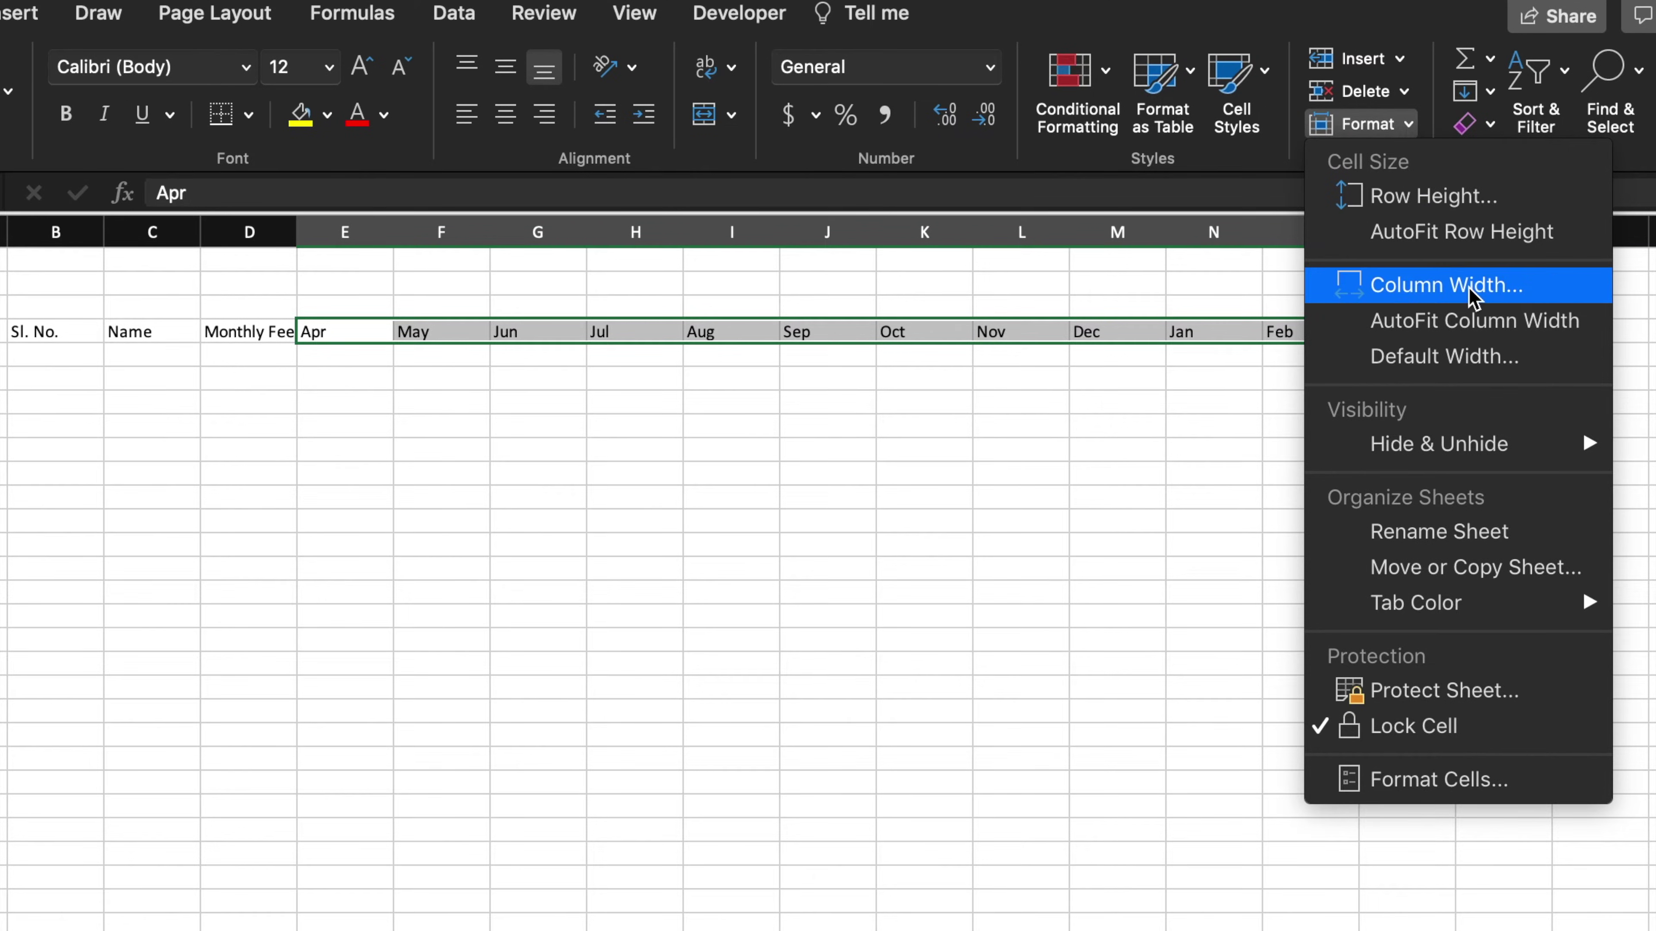
{"action": "left_click", "coordinate": [1475, 320]}
Enter the headers Paid Months, Pending Months, Total Paid and Balance in Q4:T4 and widen their columns
{"action": "double_click", "coordinate": [813, 333]}
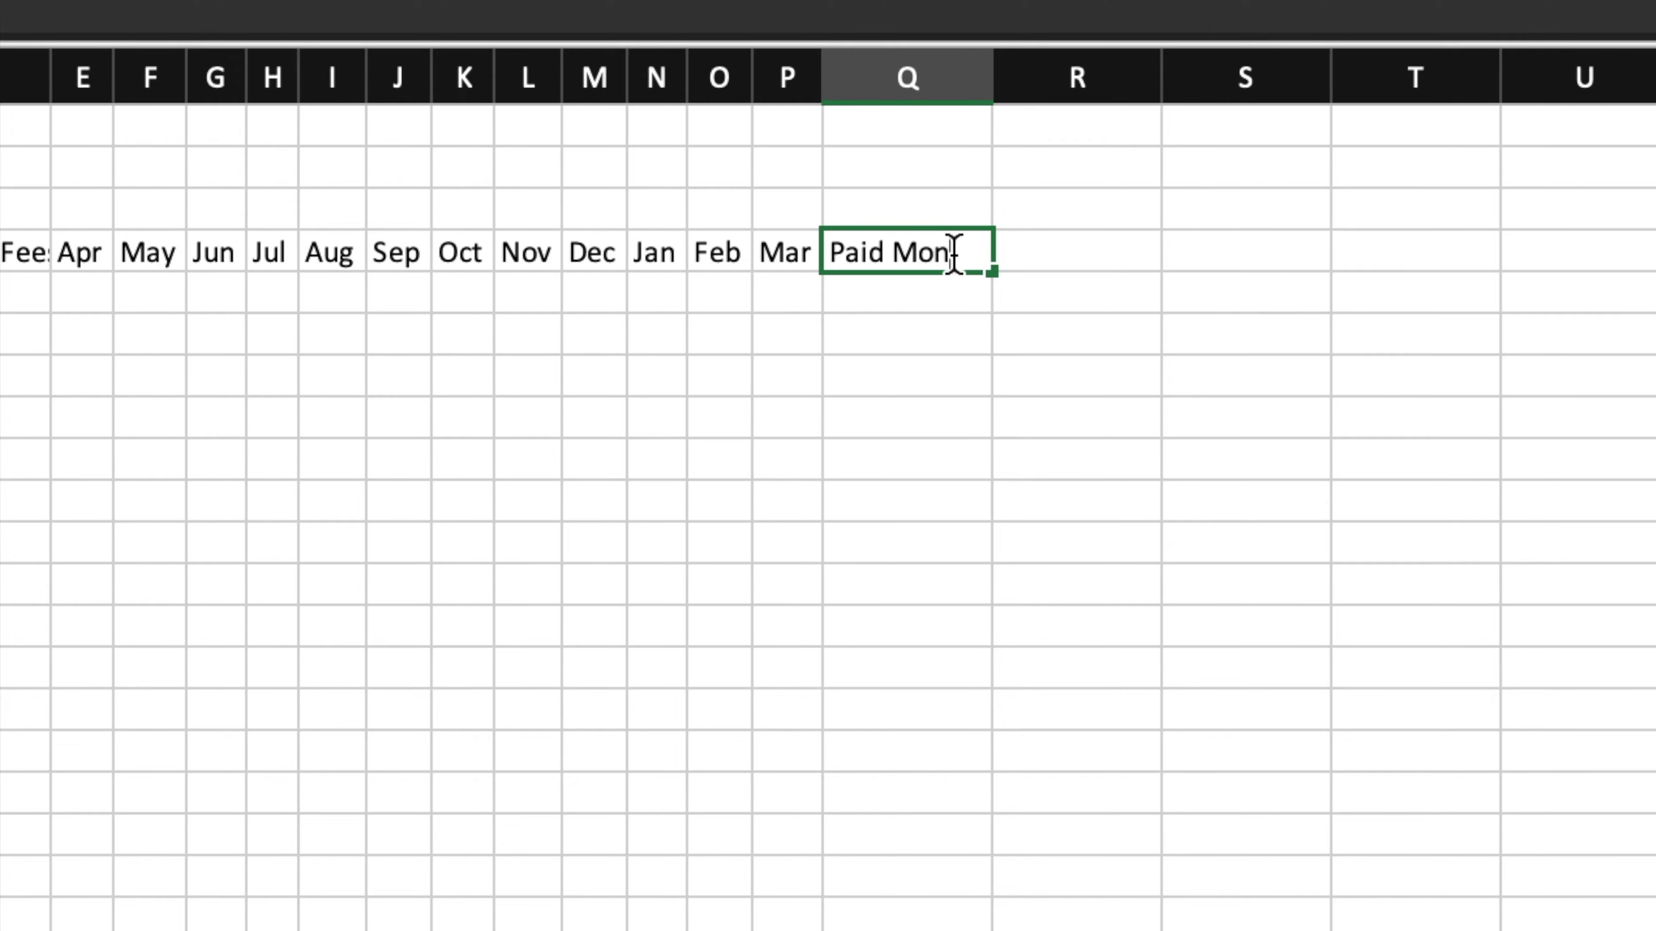
{"action": "key", "text": "Tab"}
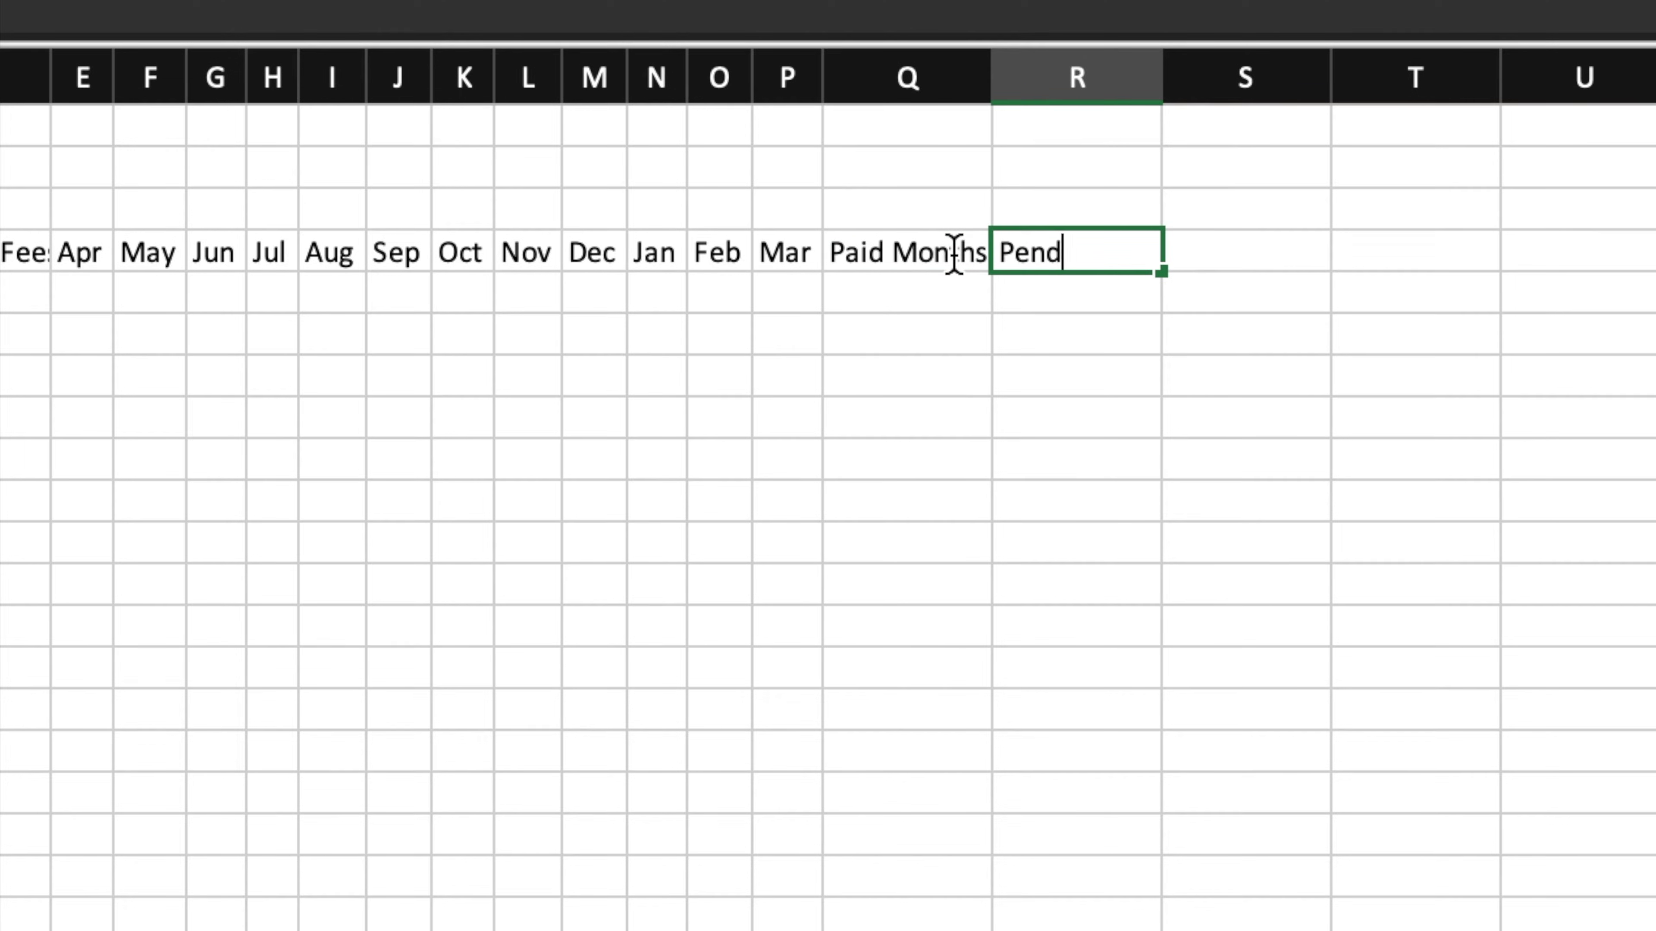
{"action": "type", "text": "Pending Months"}
{"action": "key", "text": "Tab"}
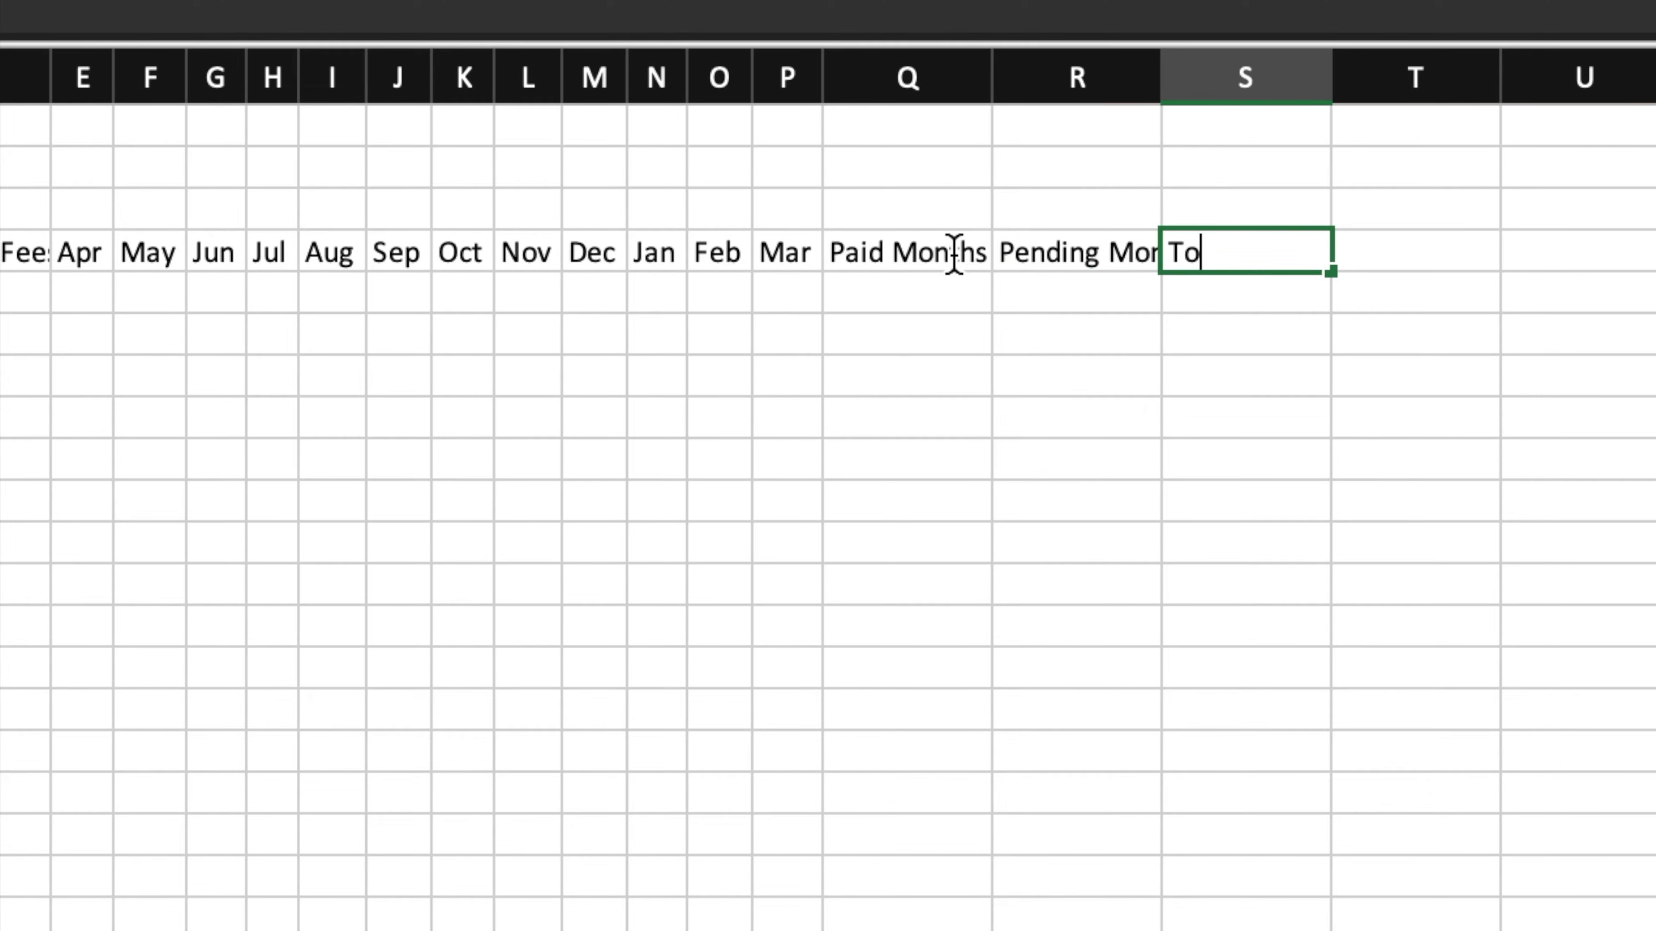
{"action": "type", "text": "Total Paid"}
{"action": "key", "text": "Tab"}
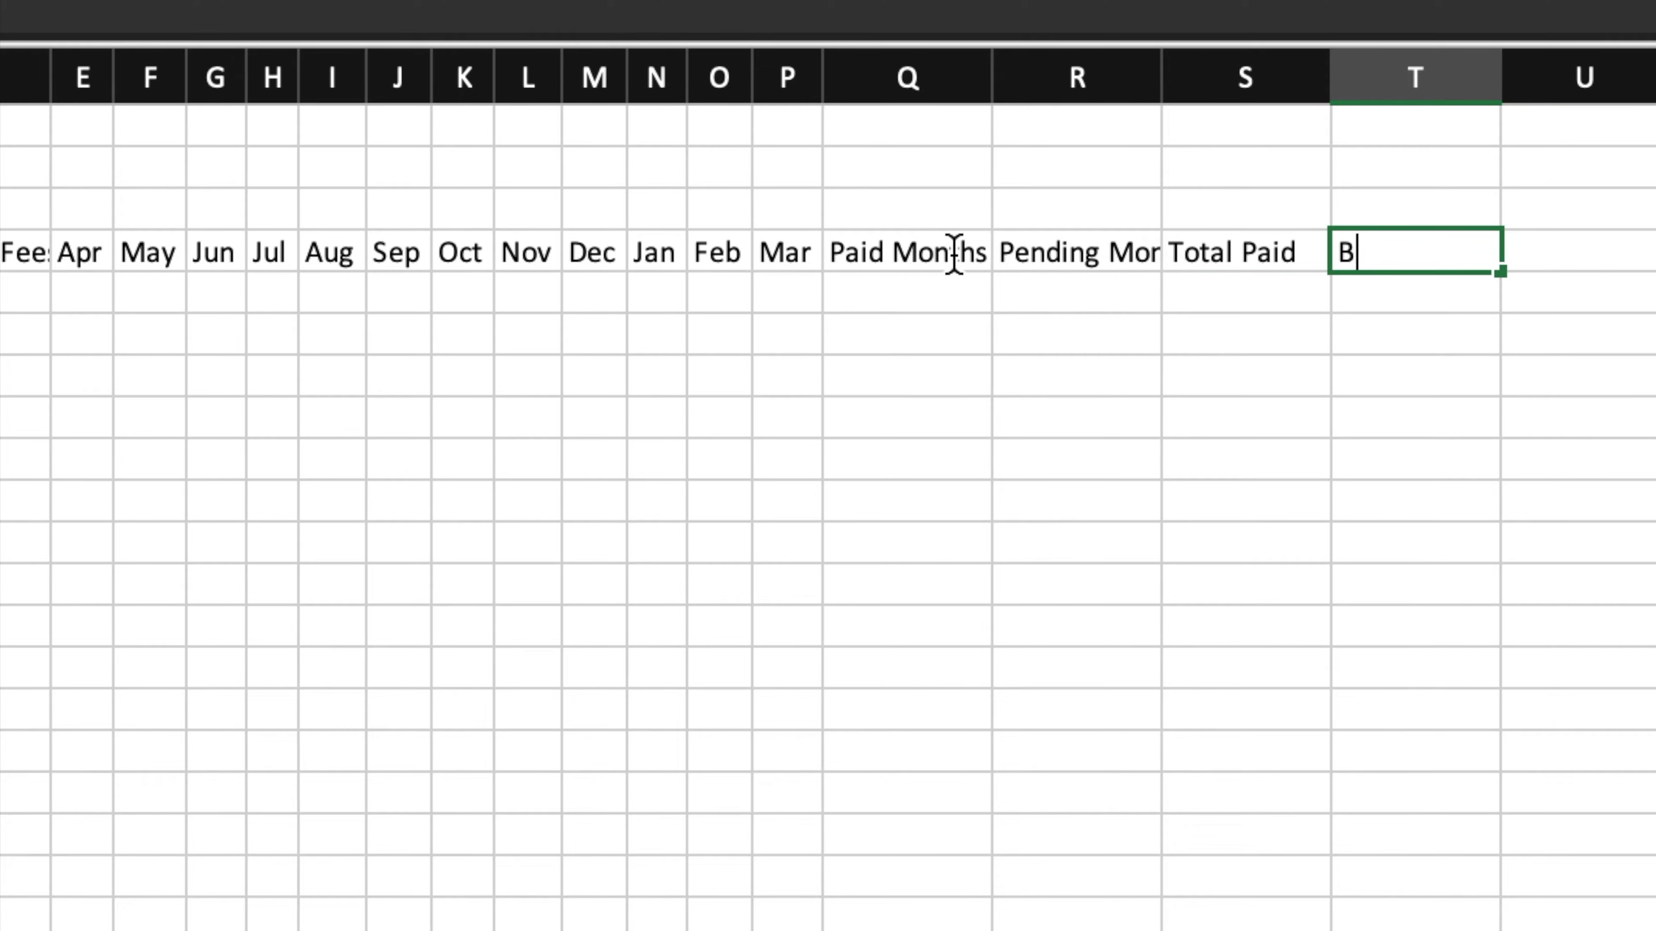
{"action": "type", "text": "Balance"}
{"action": "left_click", "coordinate": [1075, 375]}
{"action": "left_click_drag", "start_coordinate": [917, 74], "coordinate": [1575, 85]}
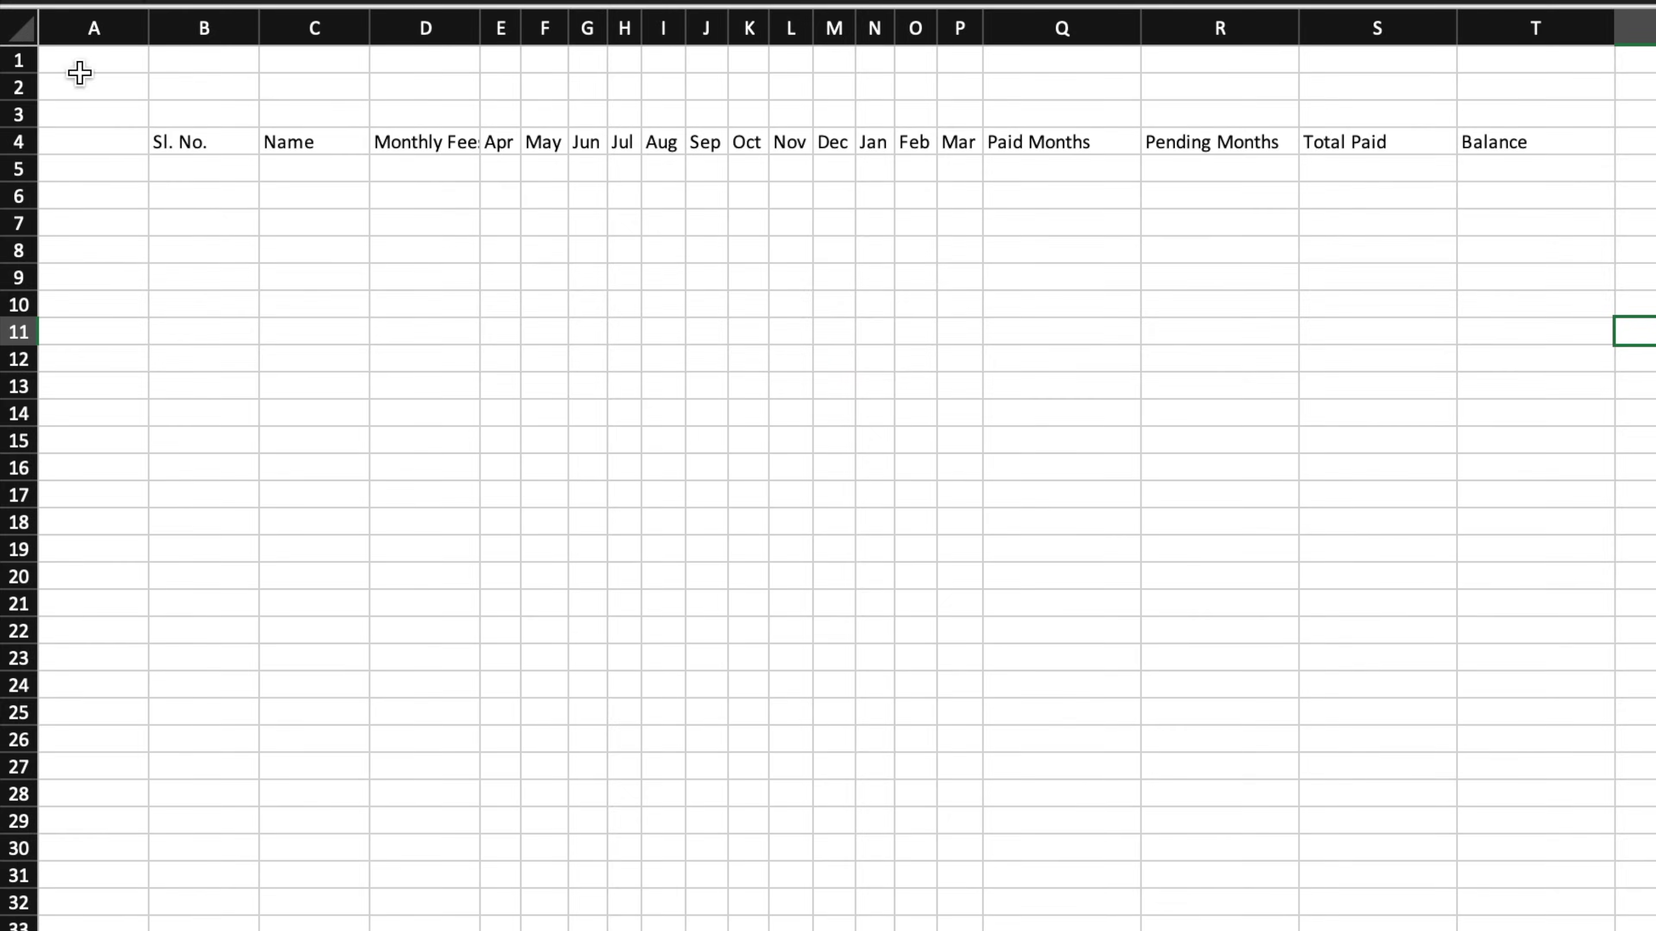
Center the contents of the whole sheet and widen the Name and Monthly Fees columns
{"action": "left_click", "coordinate": [20, 28]}
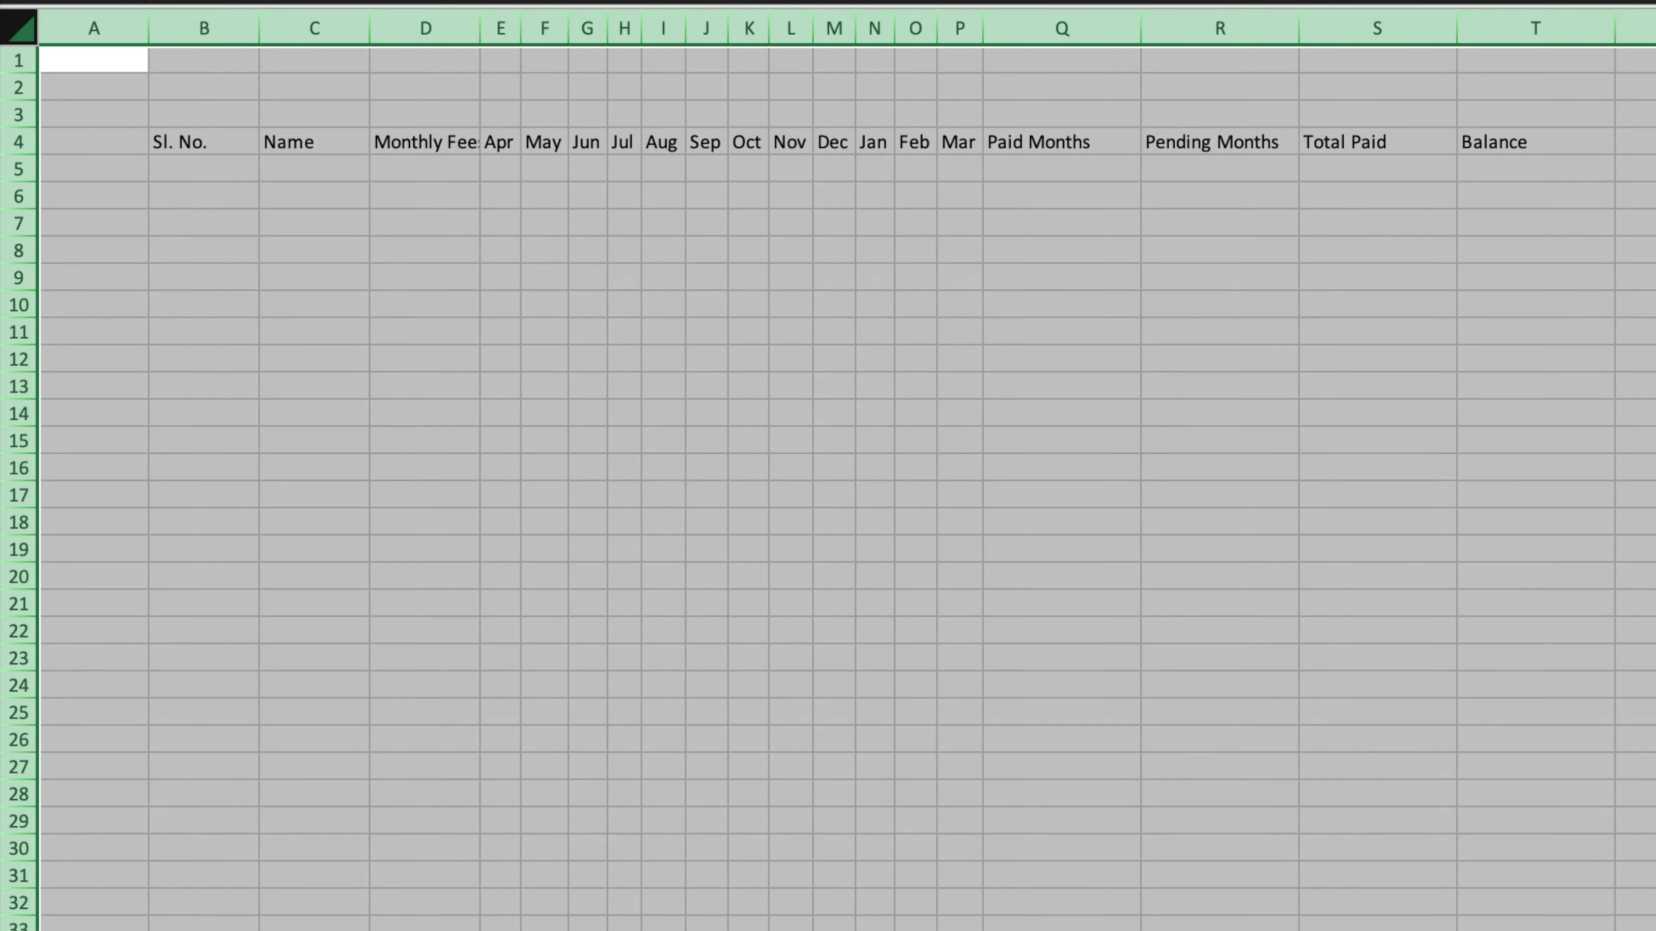
{"action": "key", "text": "ctrl+e"}
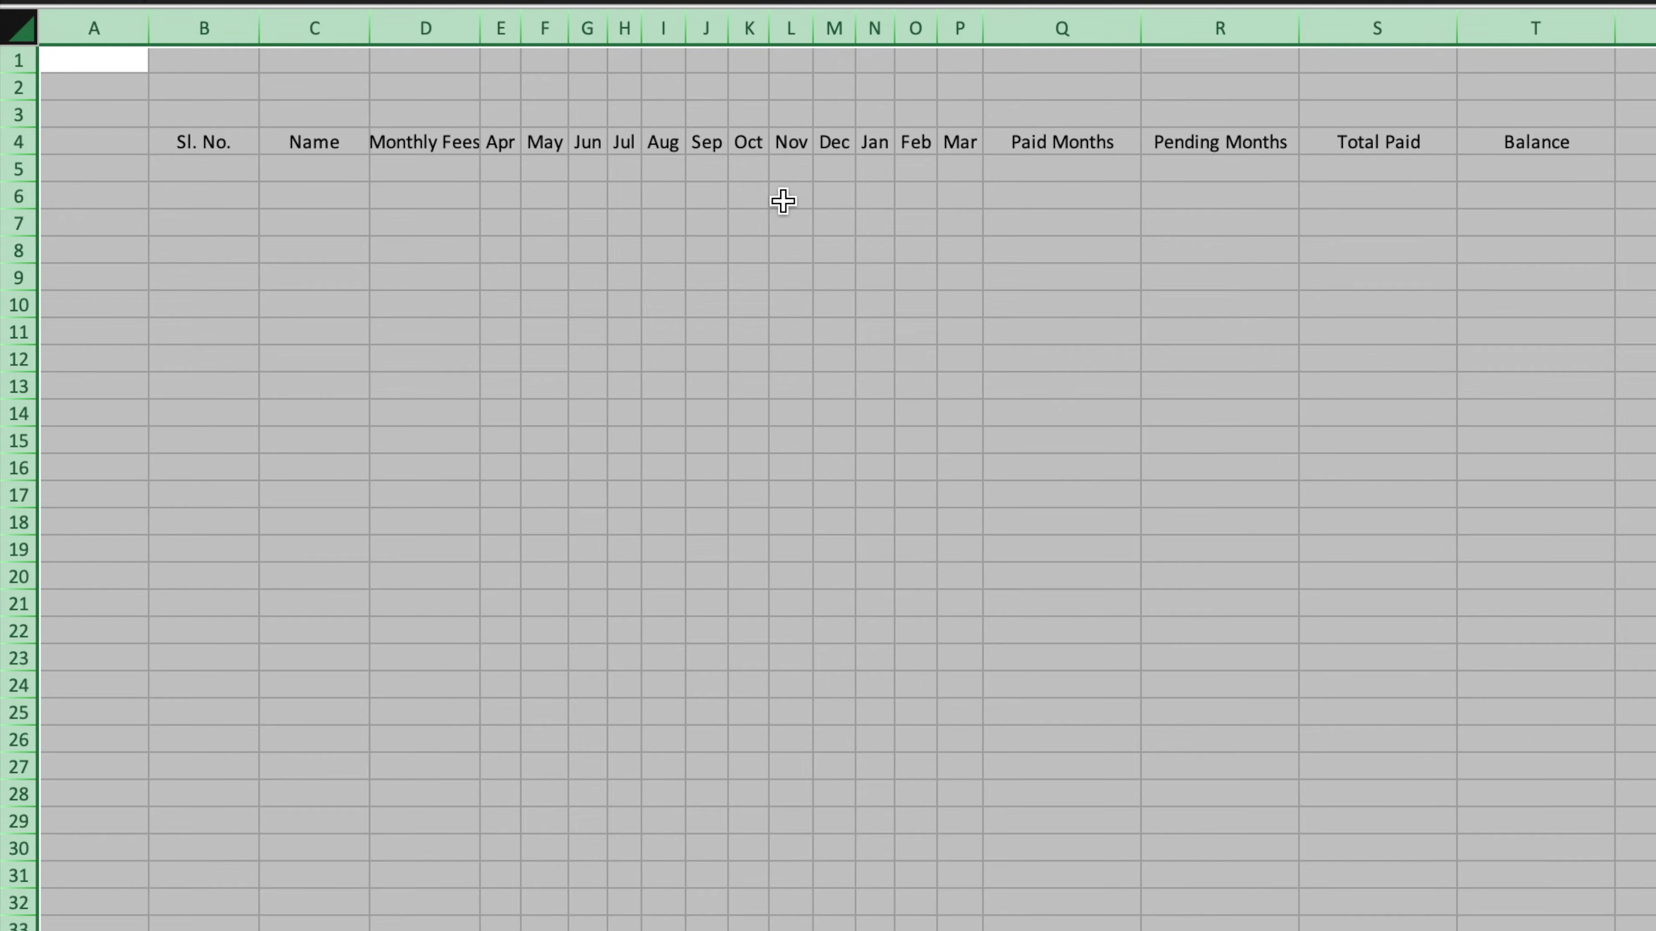
{"action": "left_click_drag", "start_coordinate": [315, 28], "coordinate": [610, 48]}
{"action": "left_click", "coordinate": [595, 386]}
Fill the Sl. No. column with the series 1 to 20 in B5:B24, clearing the extra number in B25
{"action": "left_click", "coordinate": [223, 172]}
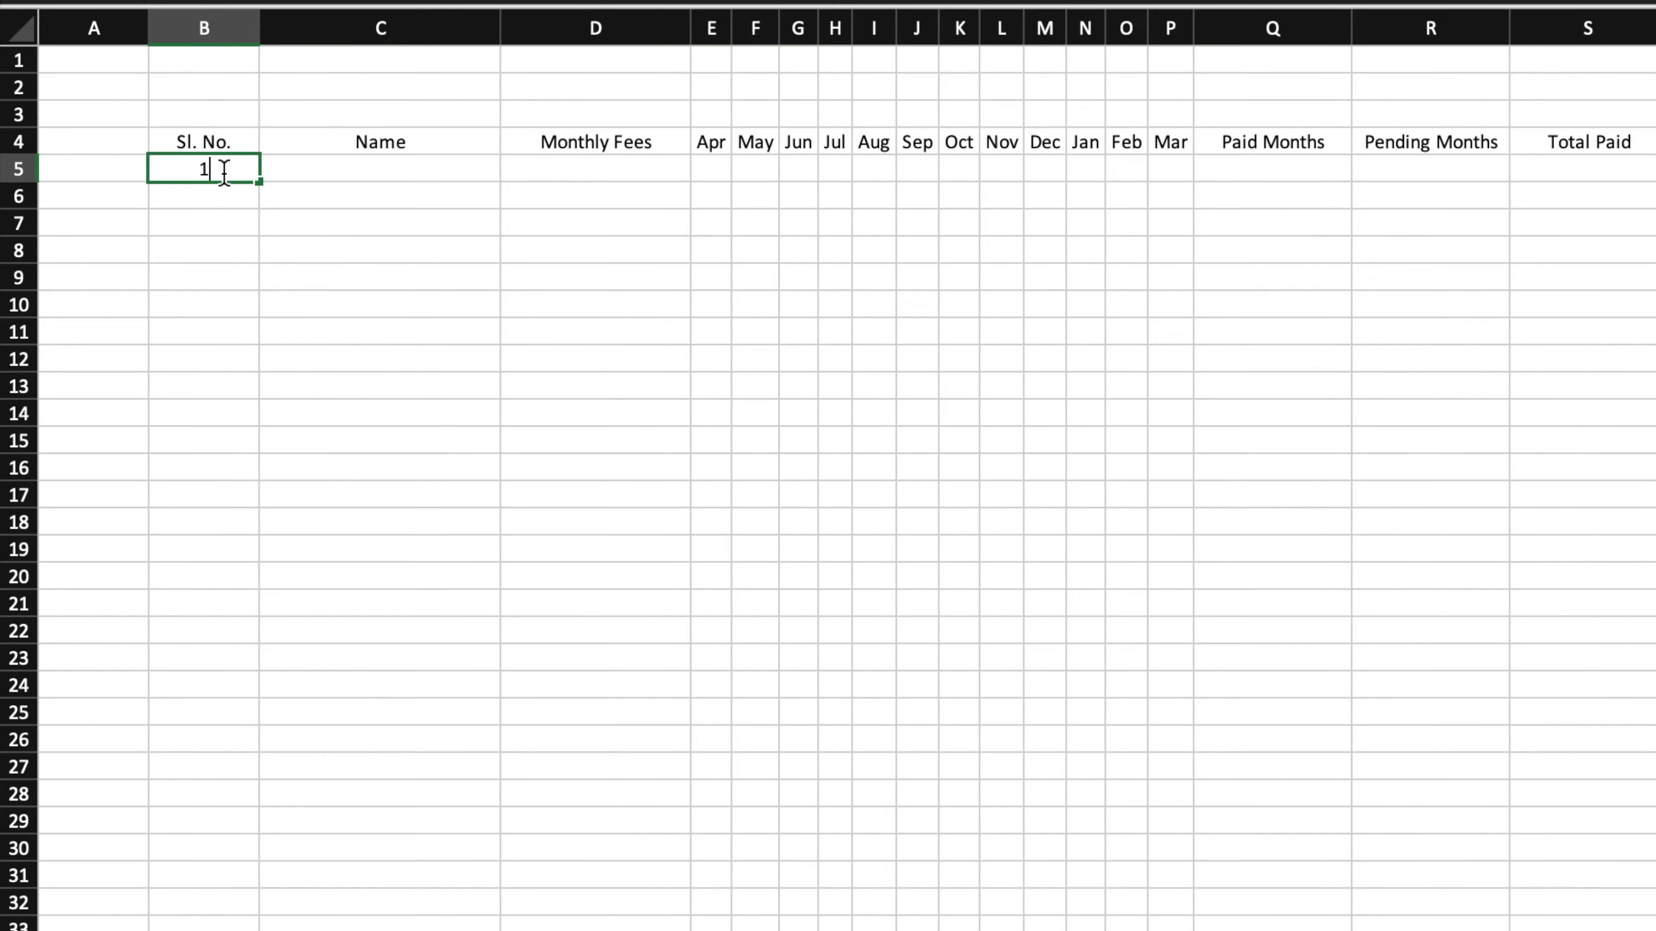
{"action": "type", "text": "1"}
{"action": "left_click_drag", "start_coordinate": [259, 182], "coordinate": [244, 728]}
{"action": "left_click", "coordinate": [282, 748]}
{"action": "left_click", "coordinate": [326, 820]}
{"action": "left_click", "coordinate": [242, 713]}
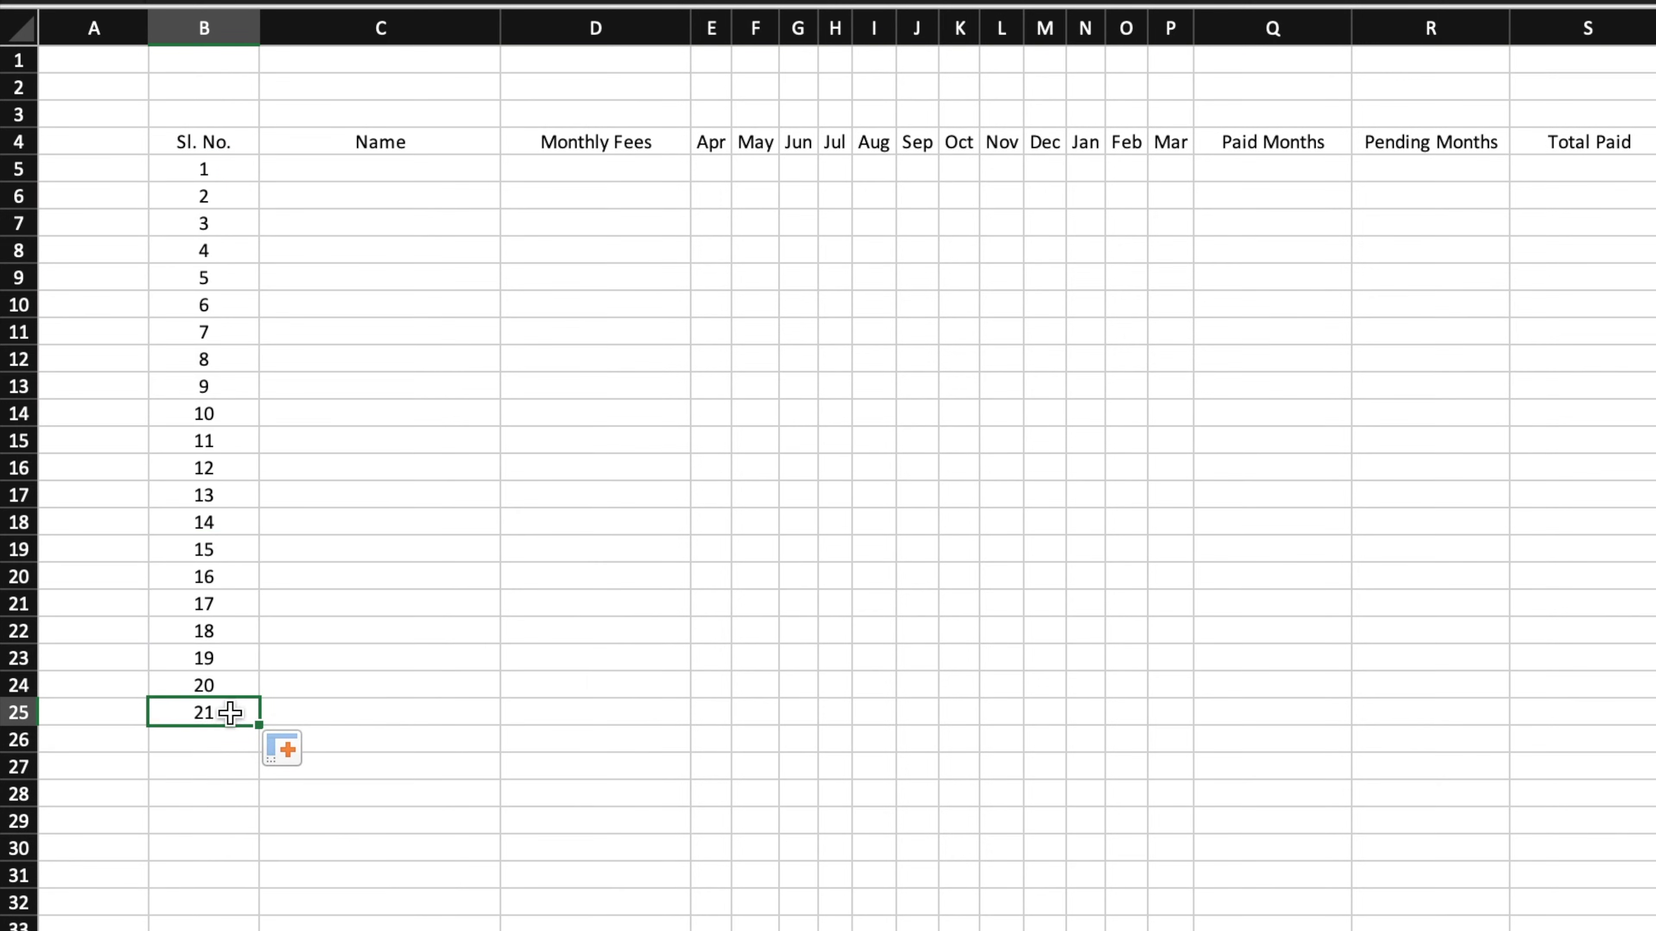
{"action": "key", "text": "Delete"}
{"action": "left_click", "coordinate": [595, 359]}
Enter a monthly fee of 500 in D5, link D6 to it with =D5 and fill that formula down the student rows
{"action": "left_click", "coordinate": [436, 185]}
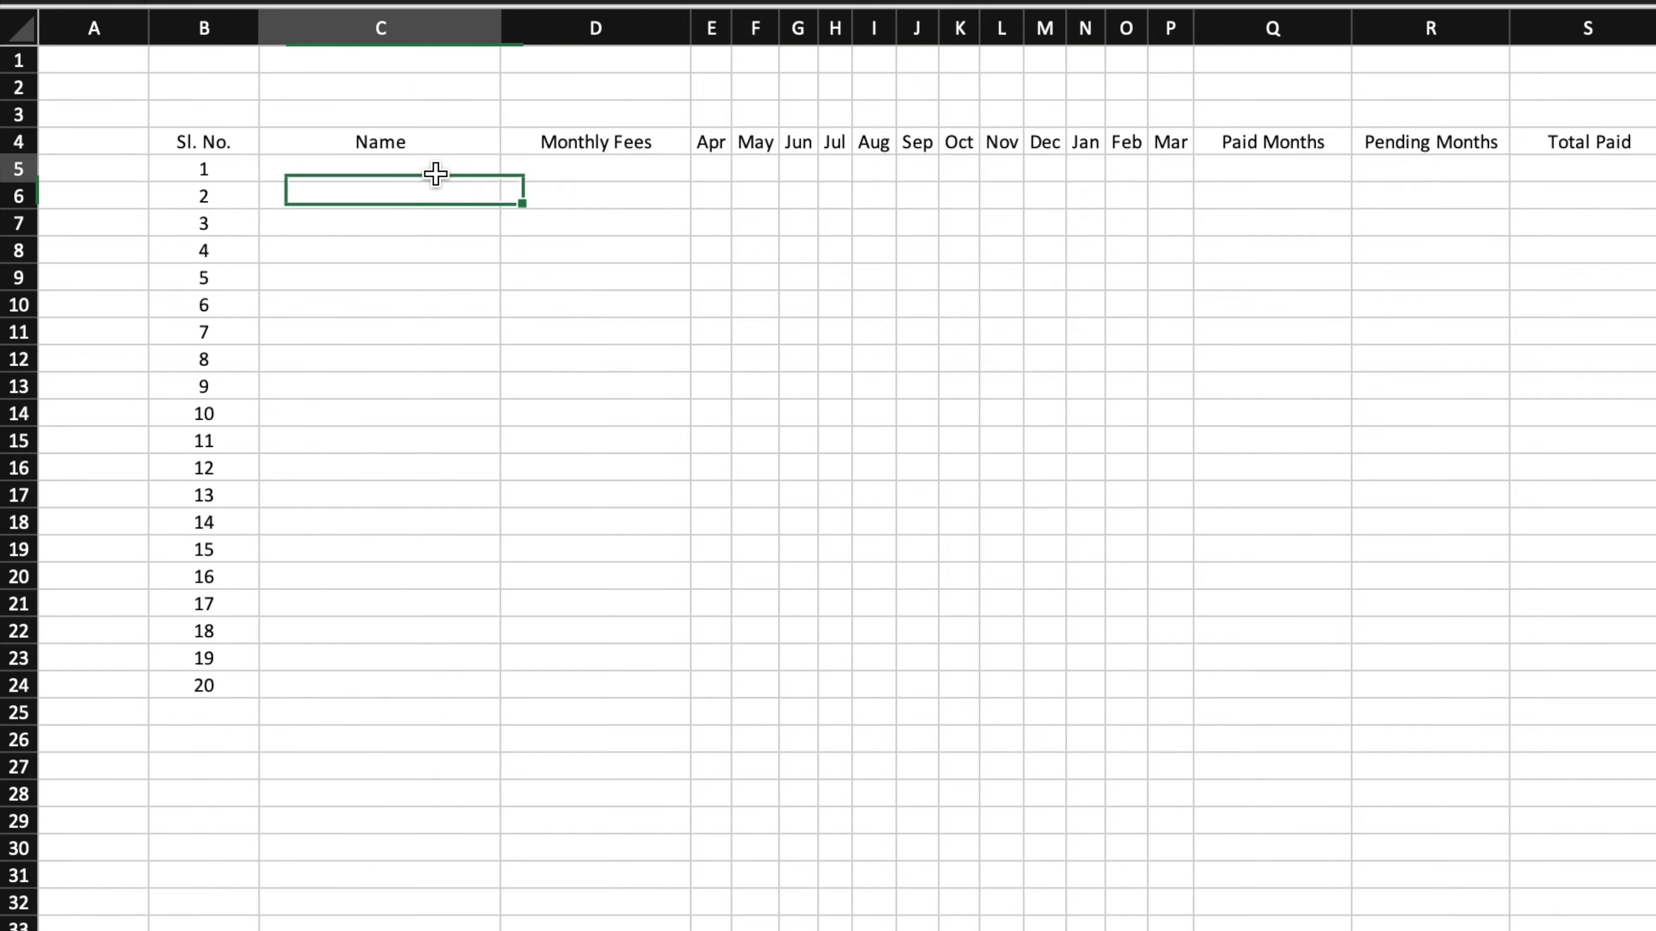
{"action": "left_click", "coordinate": [435, 170]}
{"action": "left_click", "coordinate": [603, 167]}
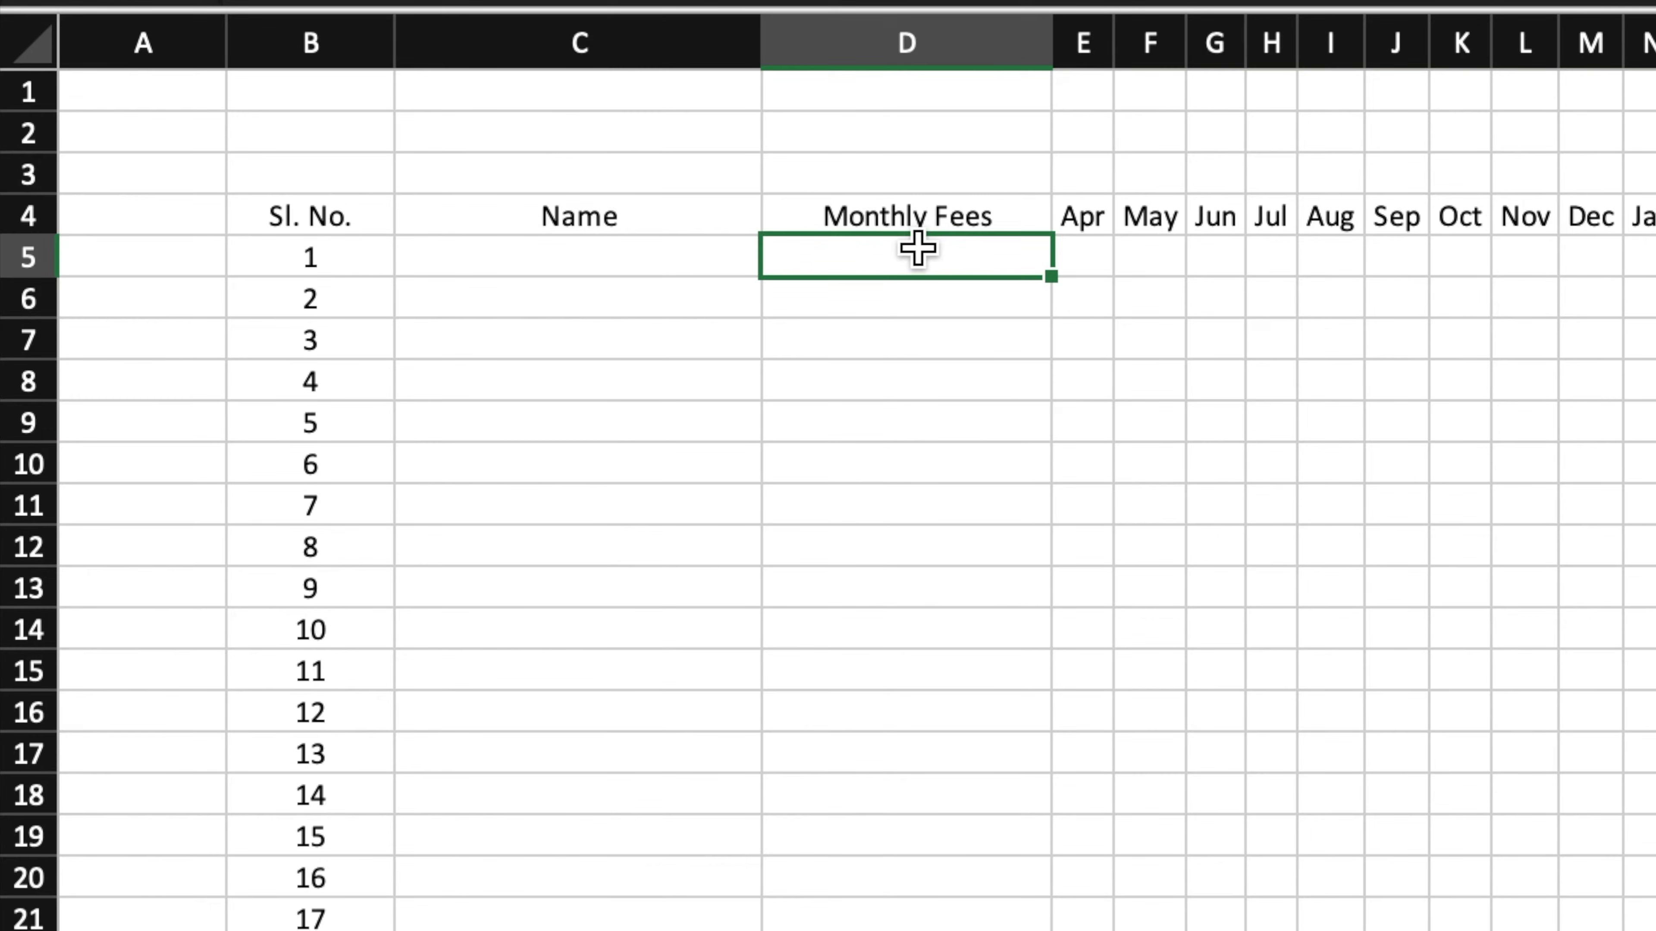
{"action": "type", "text": "500"}
{"action": "key", "text": "Return"}
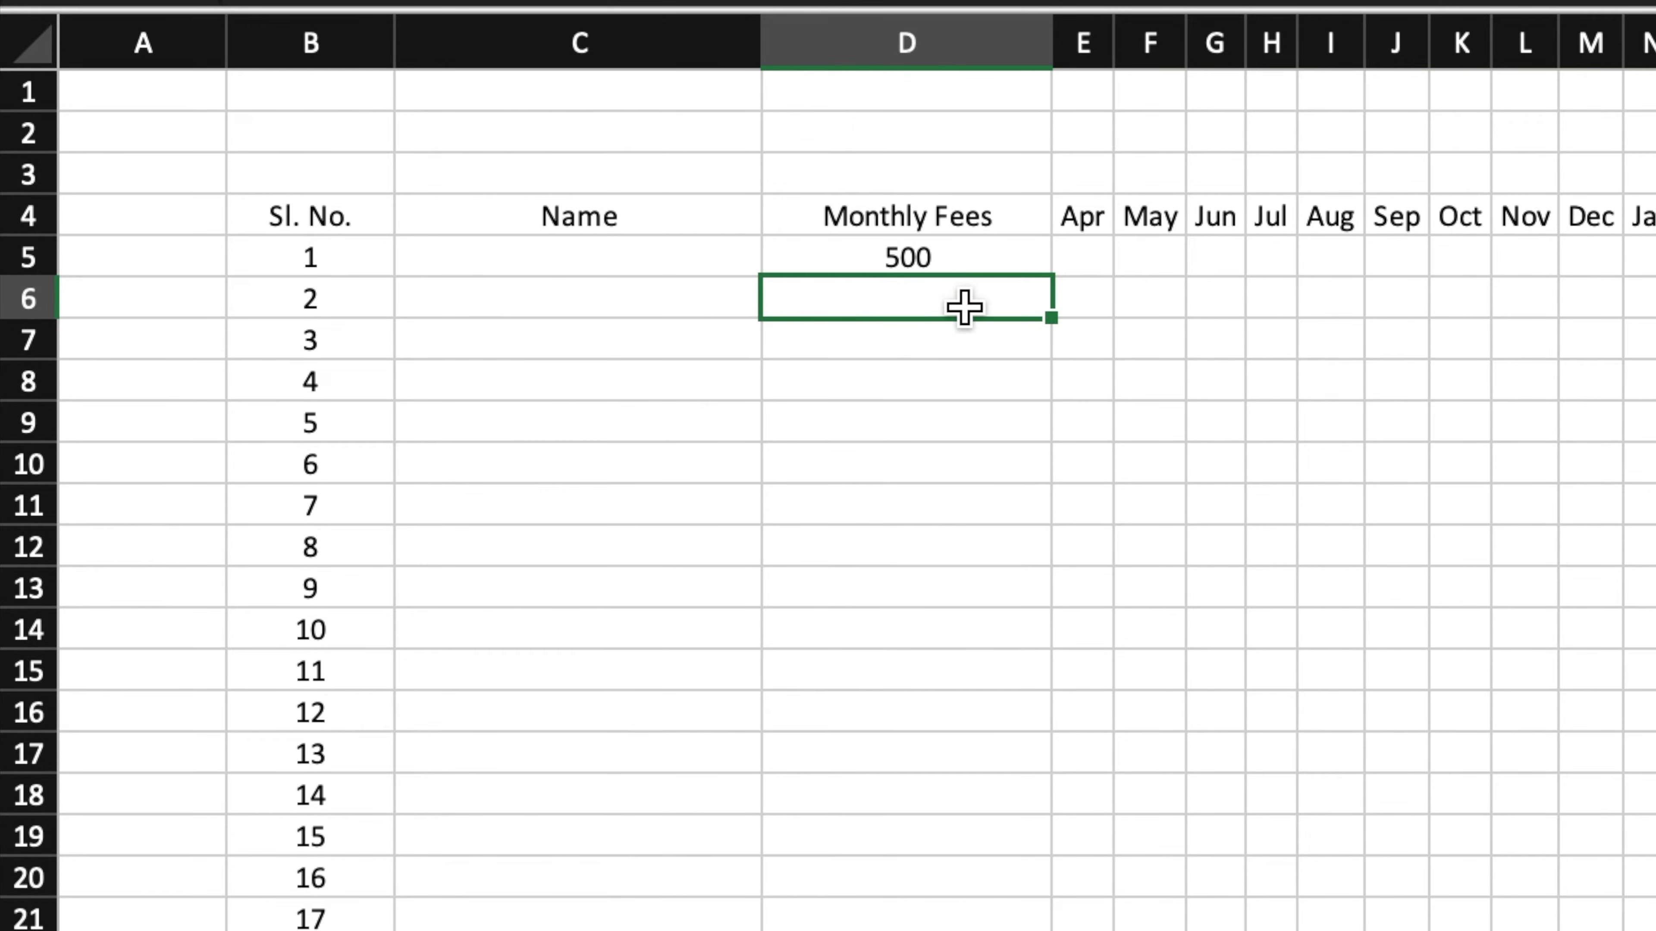
{"action": "type", "text": "="}
{"action": "left_click", "coordinate": [991, 245]}
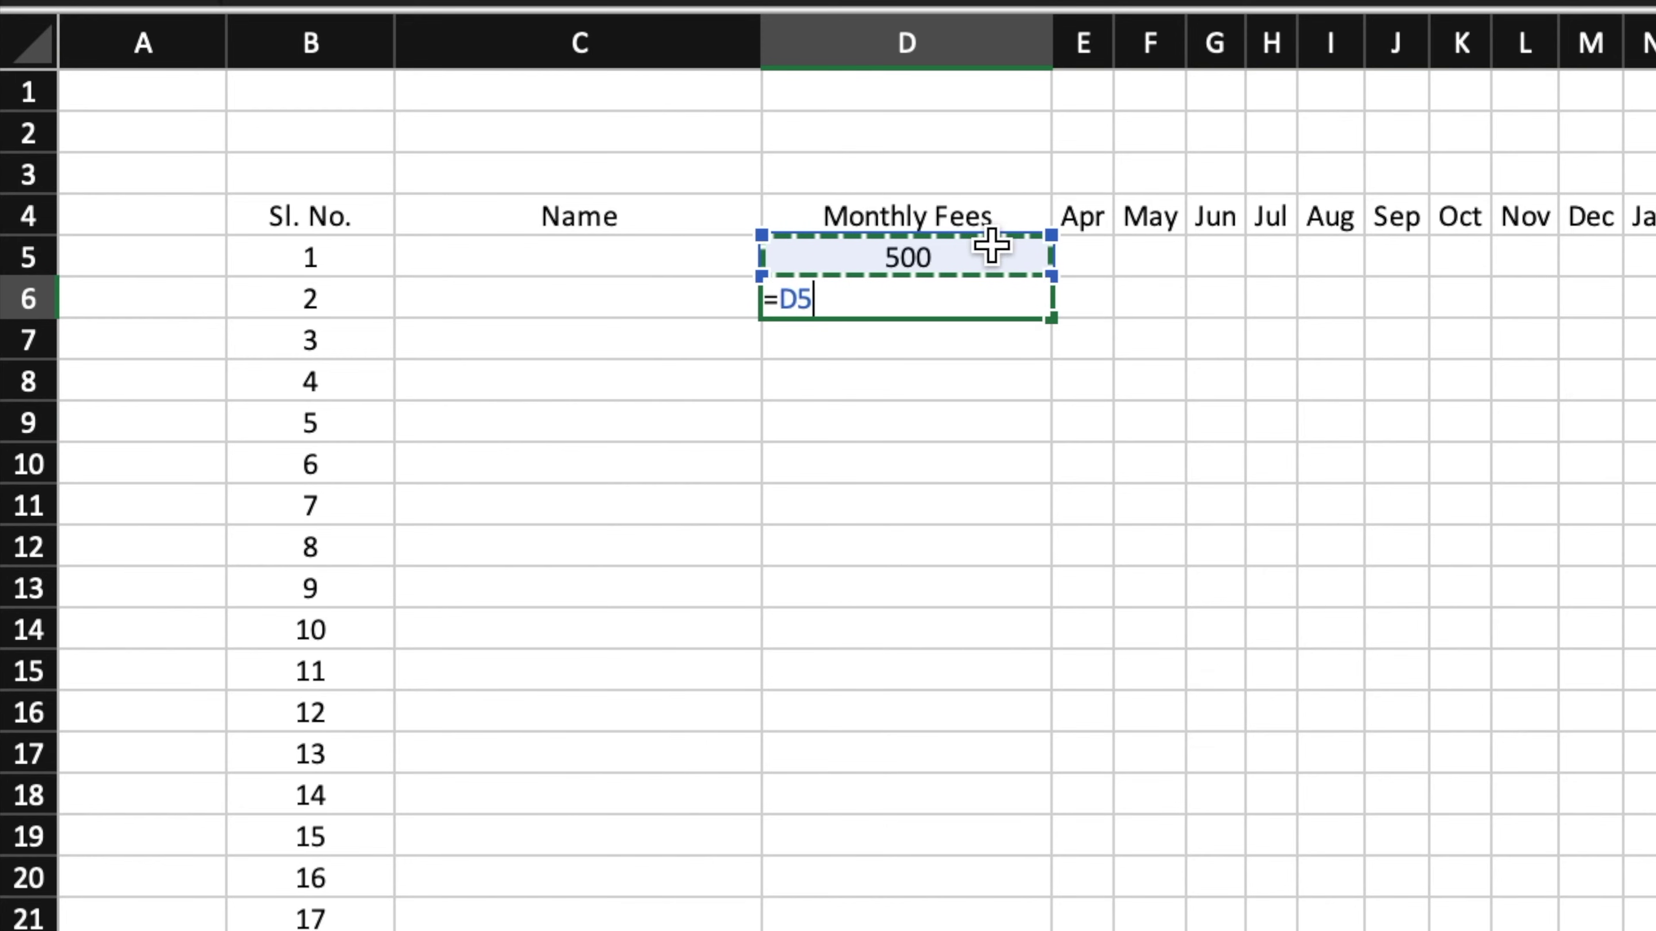
{"action": "key", "text": "ctrl+Return"}
{"action": "left_click_drag", "start_coordinate": [1053, 317], "coordinate": [1046, 930]}
{"action": "left_click", "coordinate": [1369, 450]}
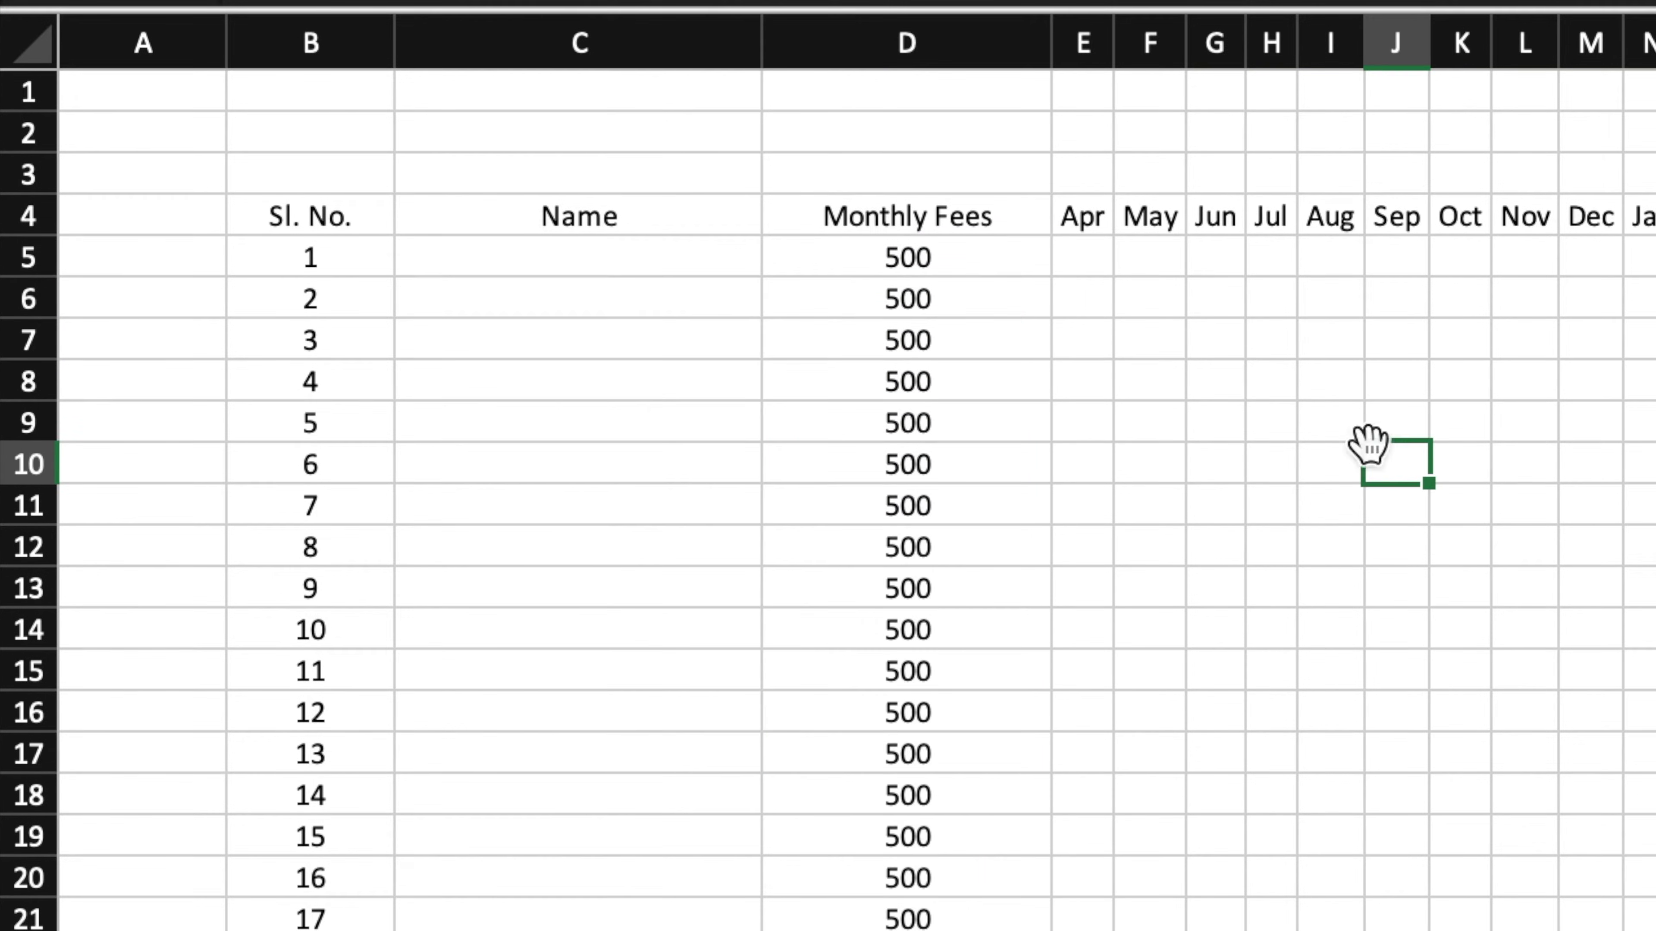
Change the first student's monthly fee in D5 to 600
{"action": "left_click", "coordinate": [966, 270]}
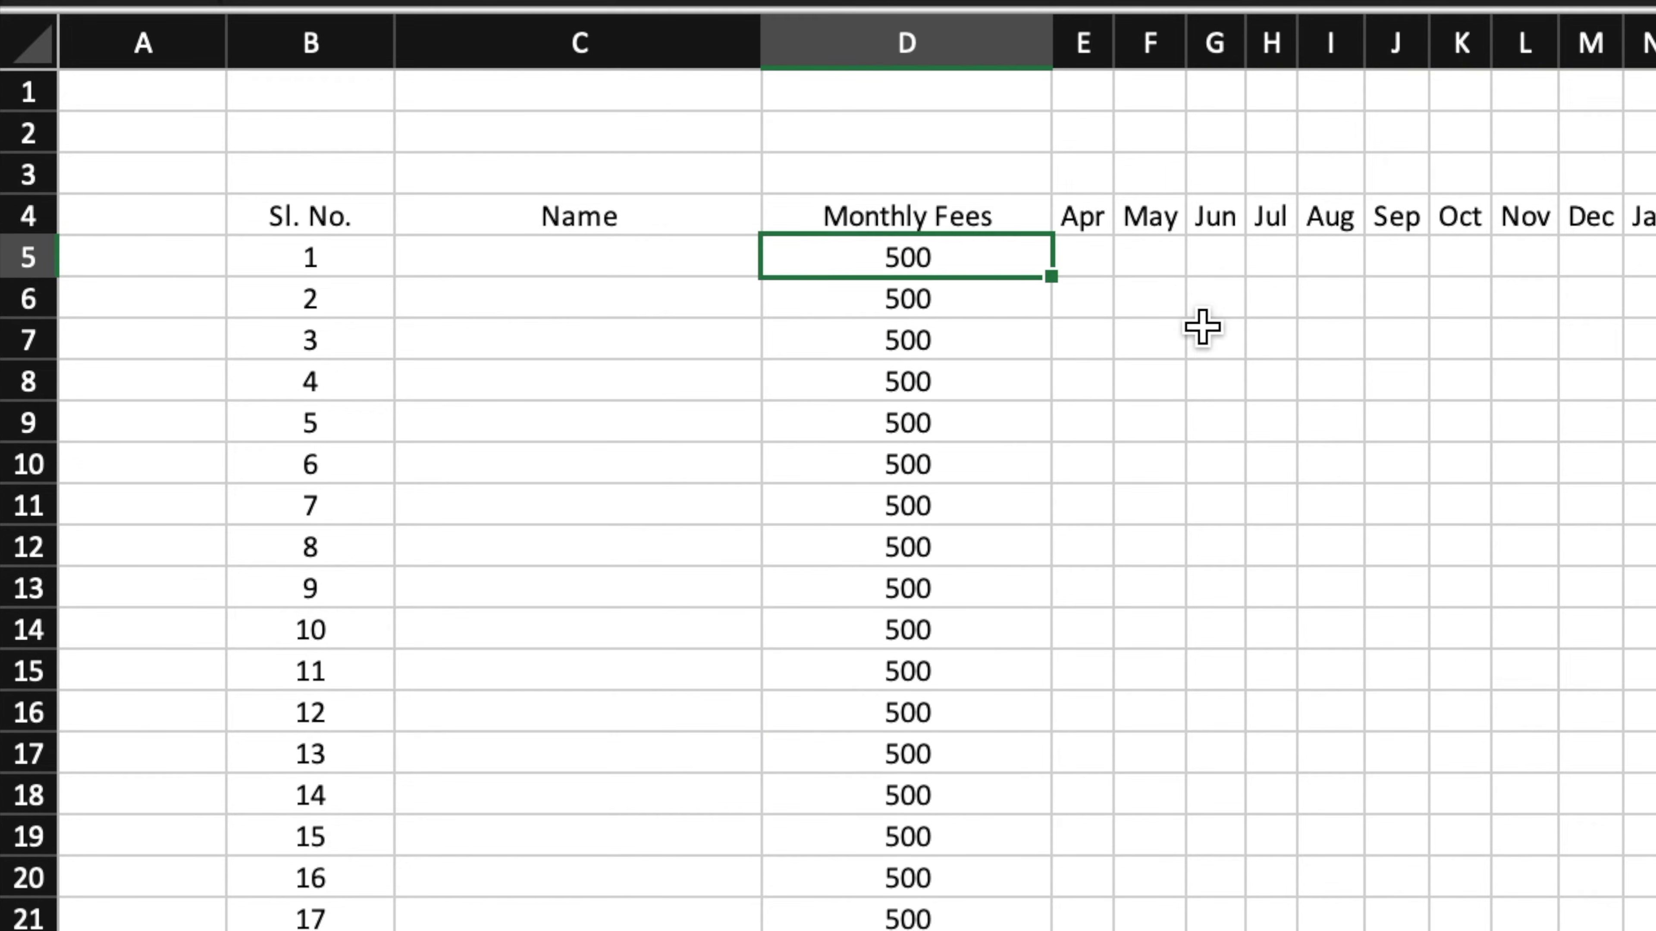
{"action": "type", "text": "600"}
{"action": "key", "text": "Return"}
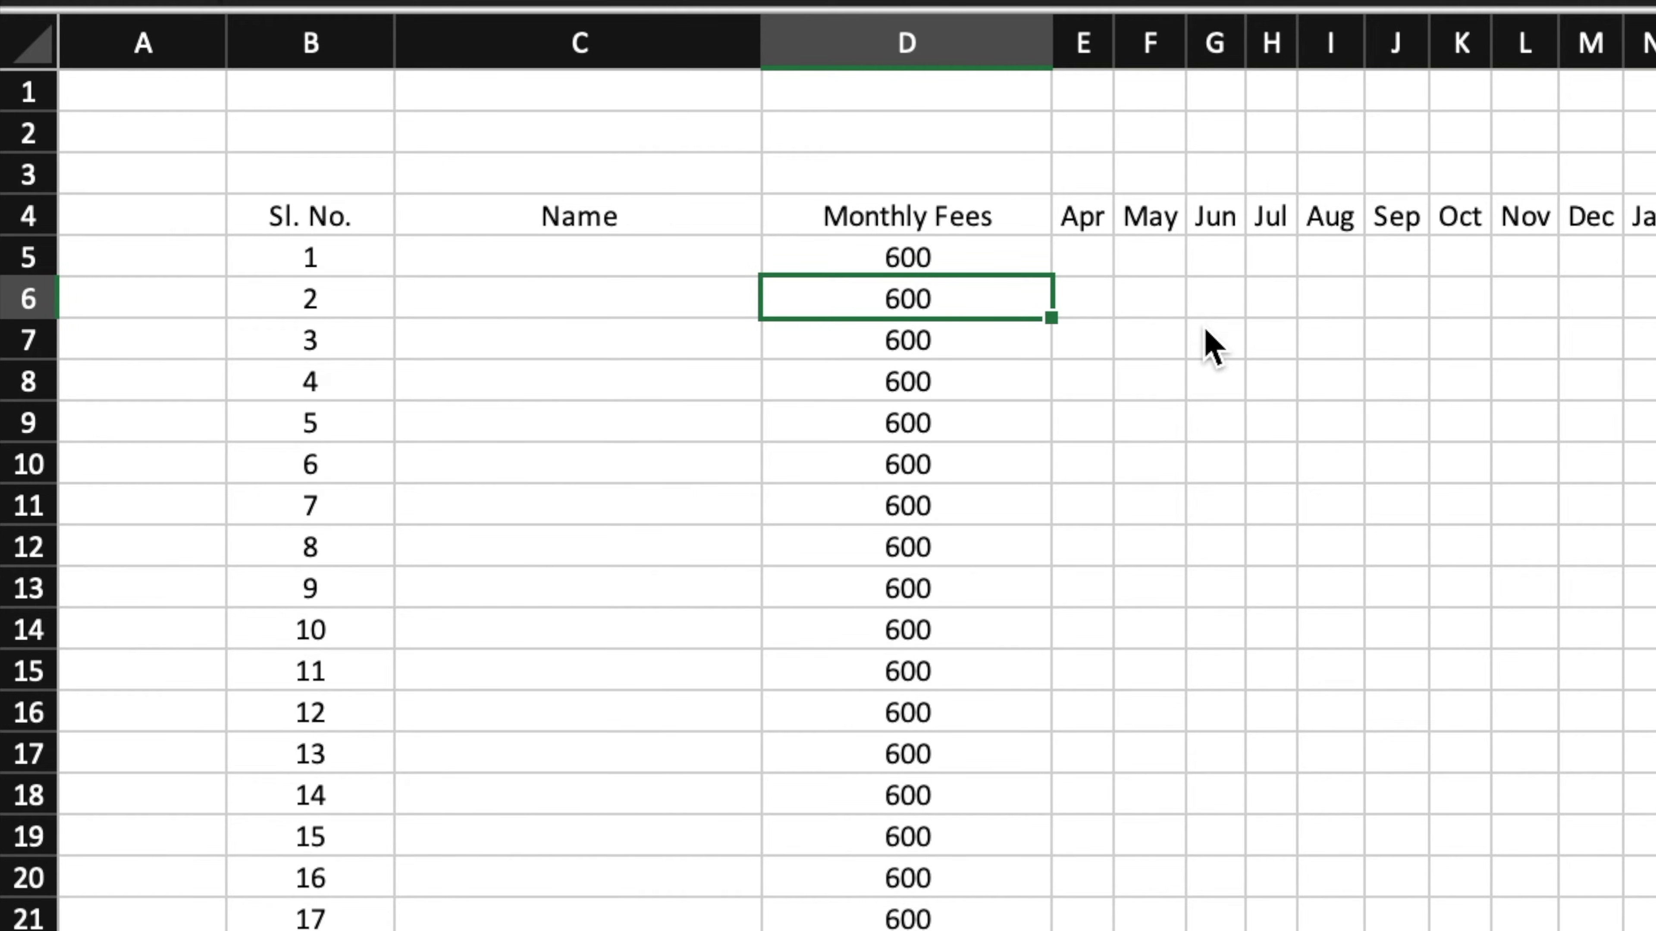
Add list data validation to E5 with the source Paid,Due,NA and check its dropdown options
{"action": "left_click", "coordinate": [1095, 264]}
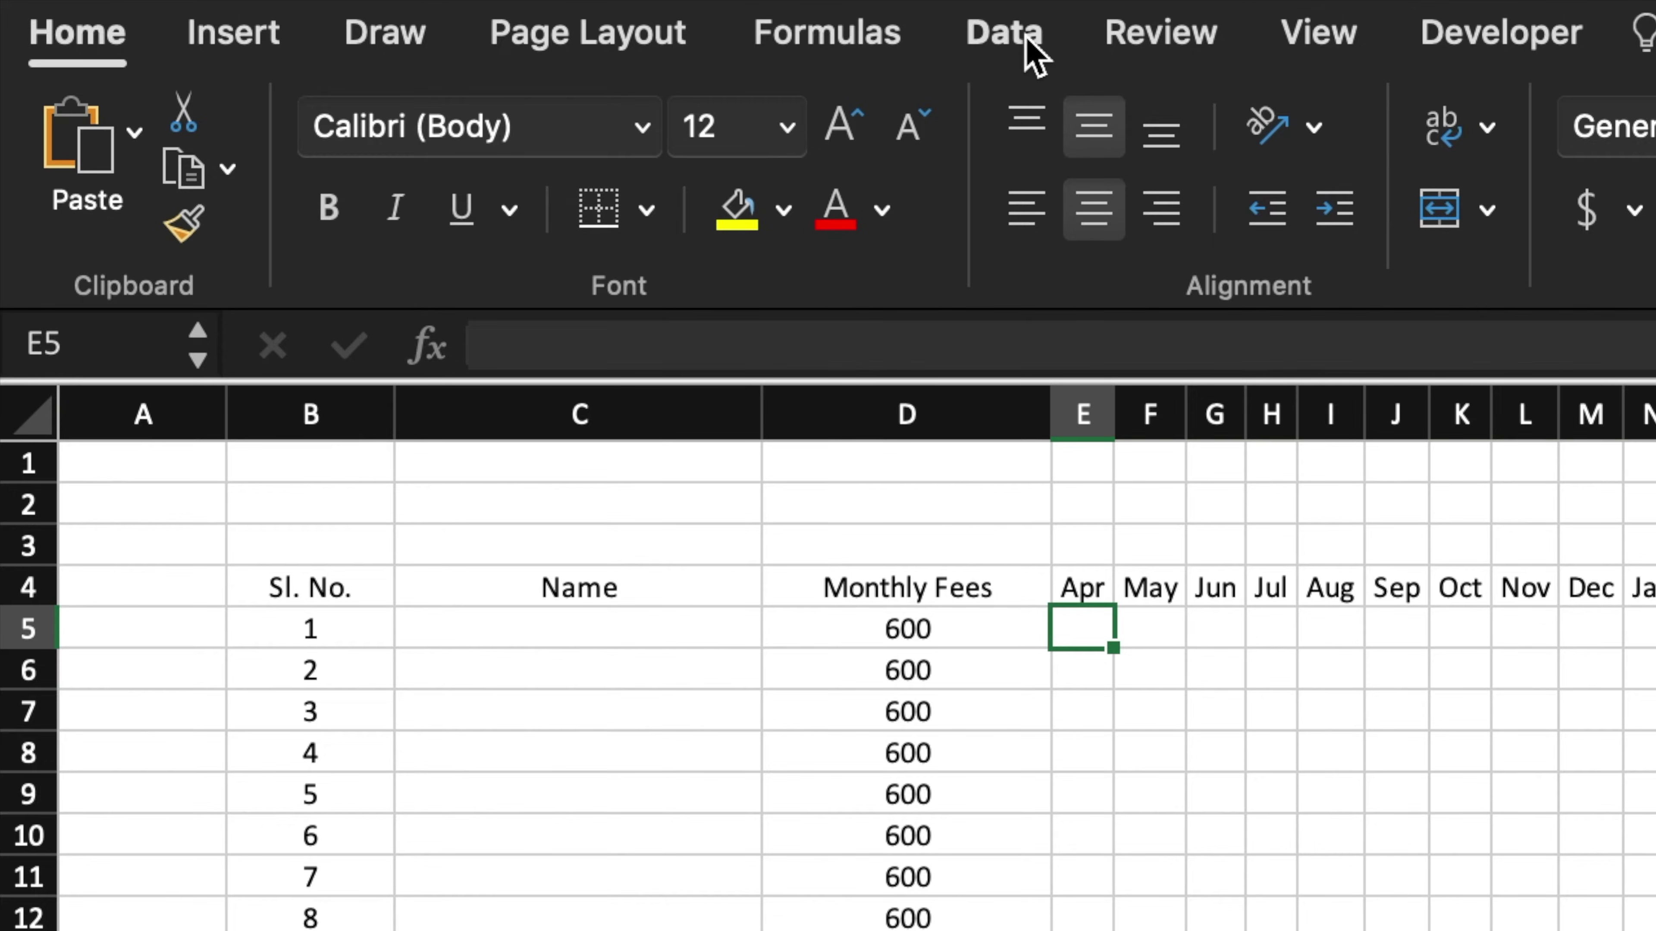
{"action": "left_click", "coordinate": [1029, 47]}
{"action": "left_click", "coordinate": [1232, 103]}
{"action": "left_click", "coordinate": [1303, 160]}
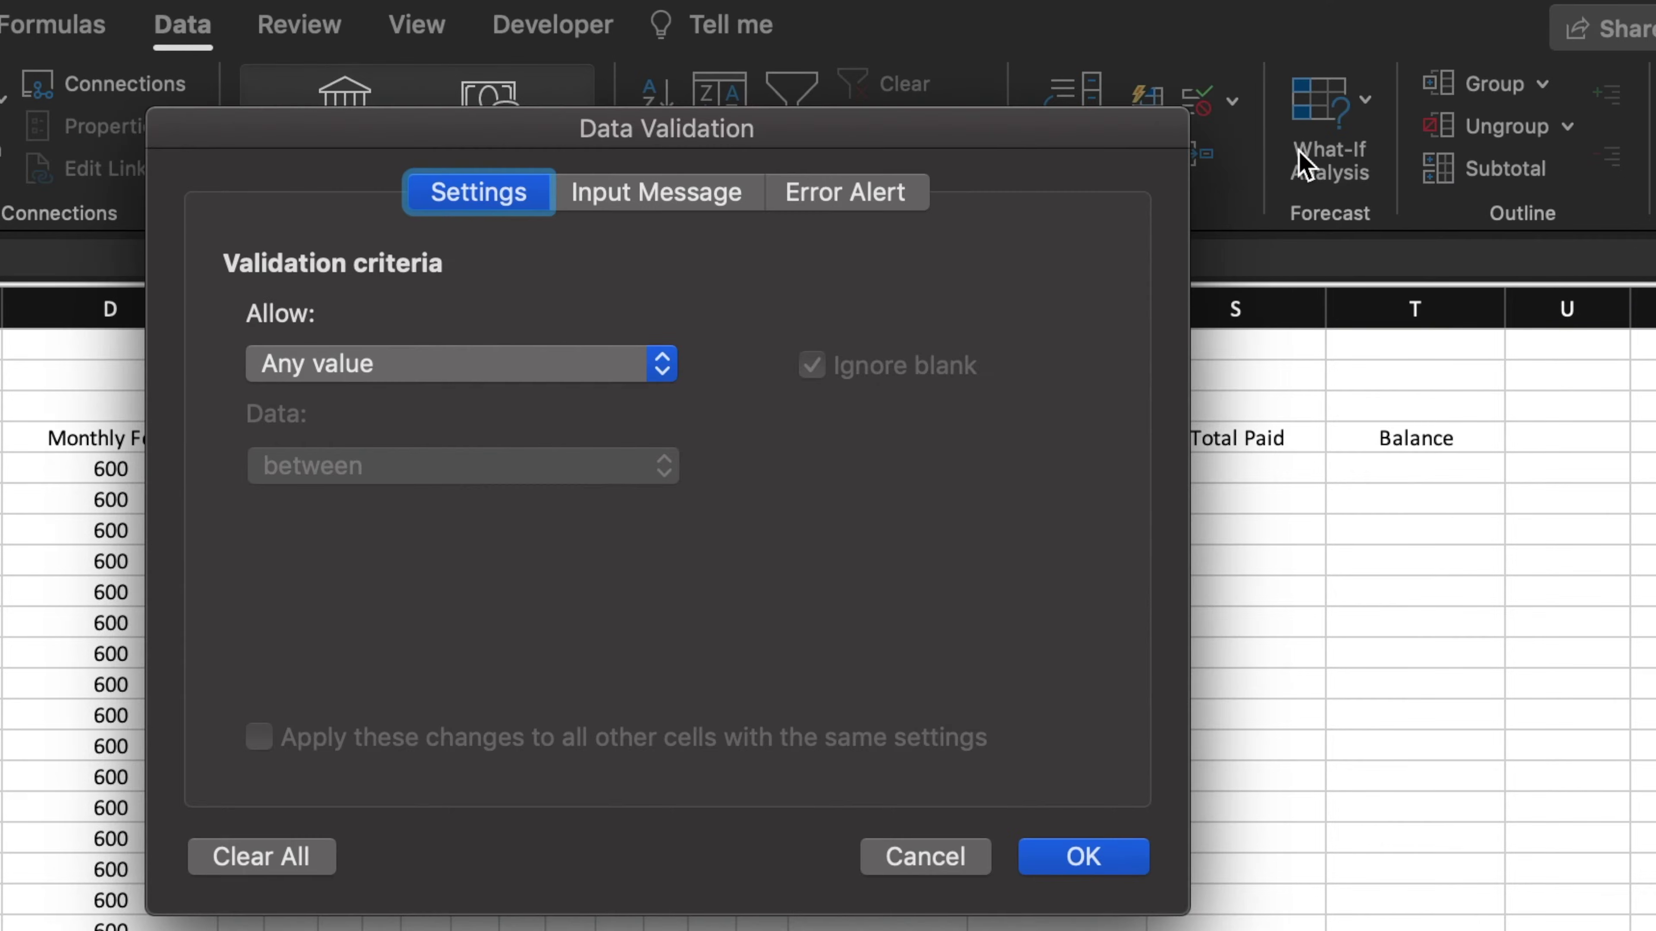
{"action": "left_click", "coordinate": [673, 380]}
{"action": "left_click", "coordinate": [562, 478]}
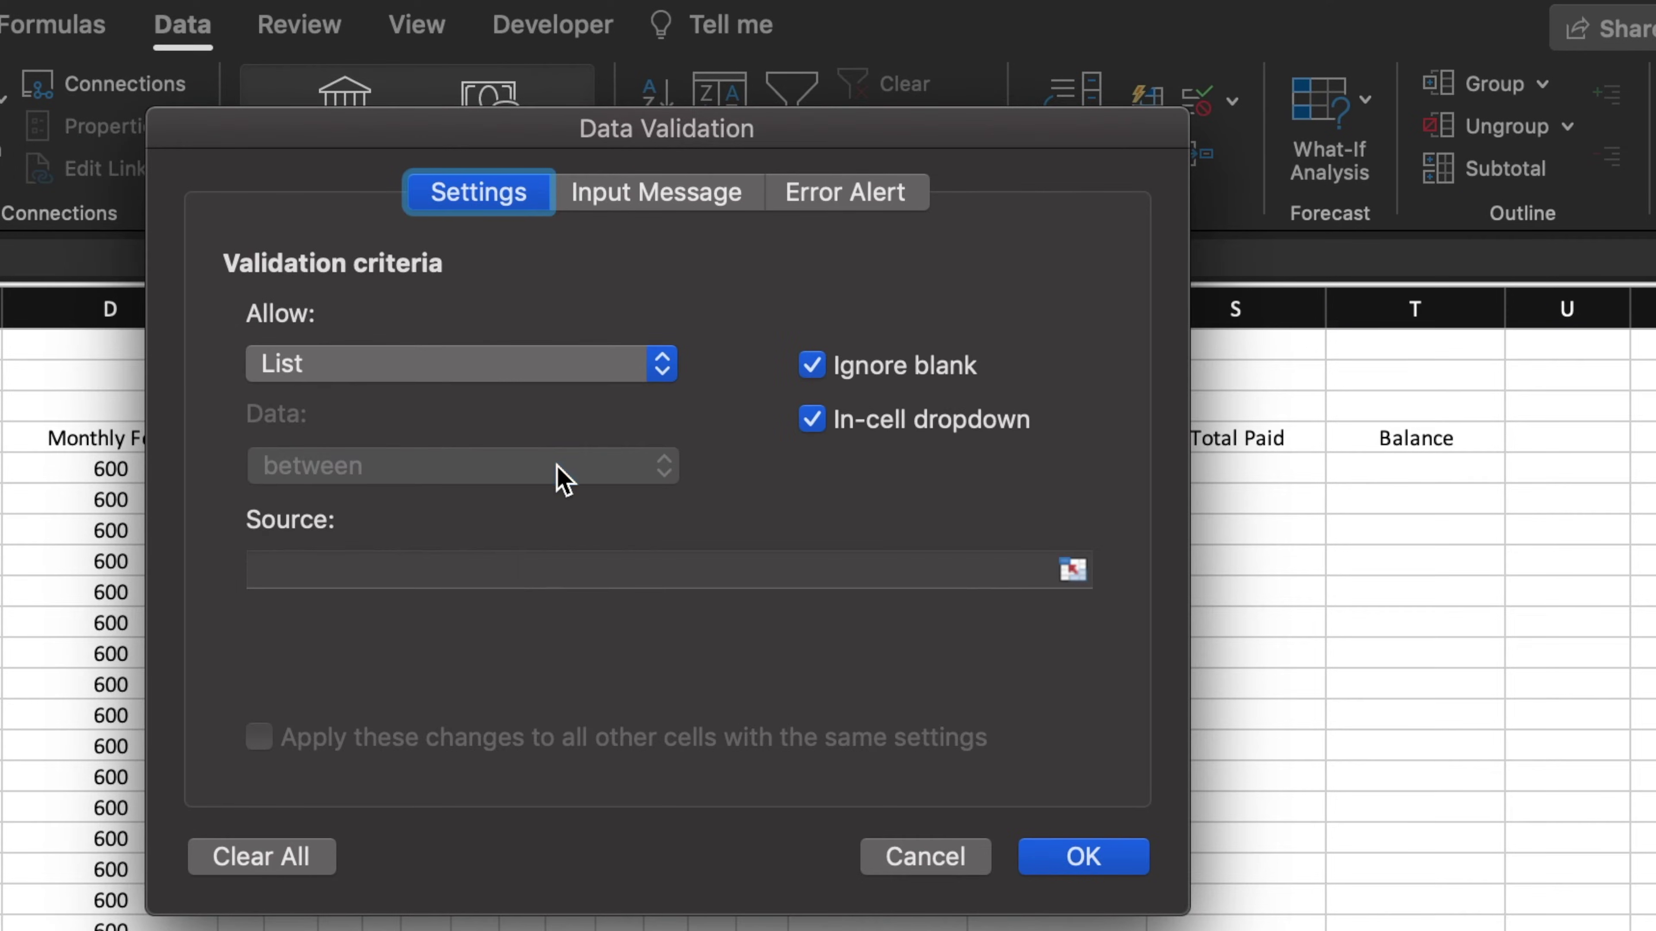
{"action": "left_click", "coordinate": [512, 583]}
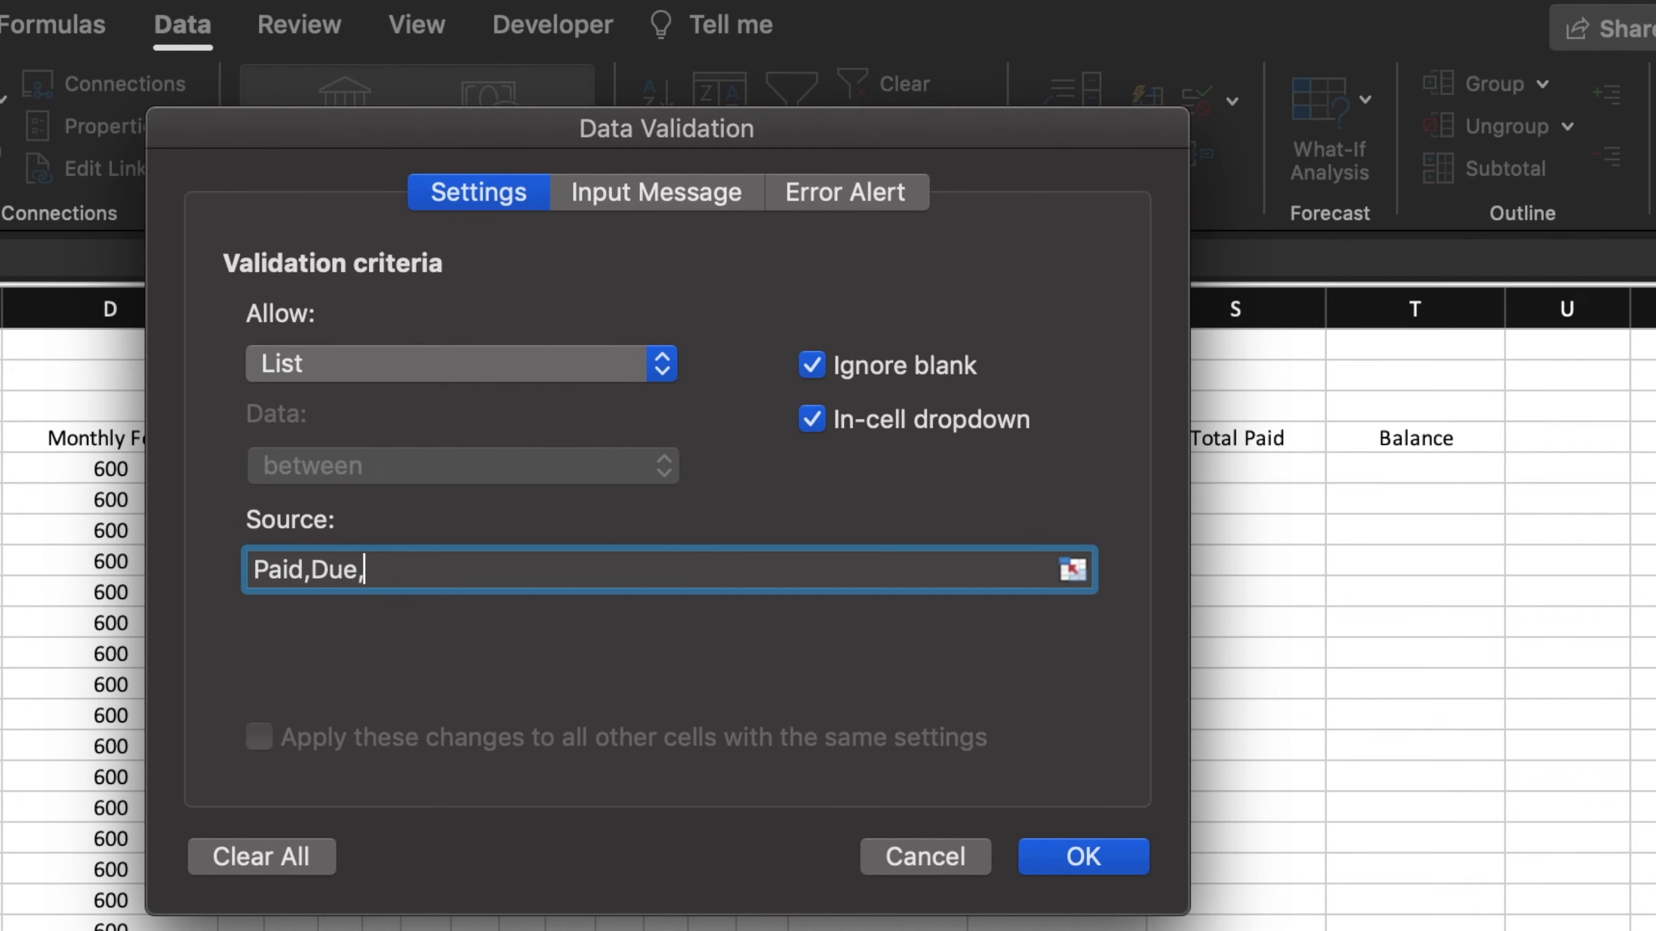
{"action": "left_click", "coordinate": [1122, 860]}
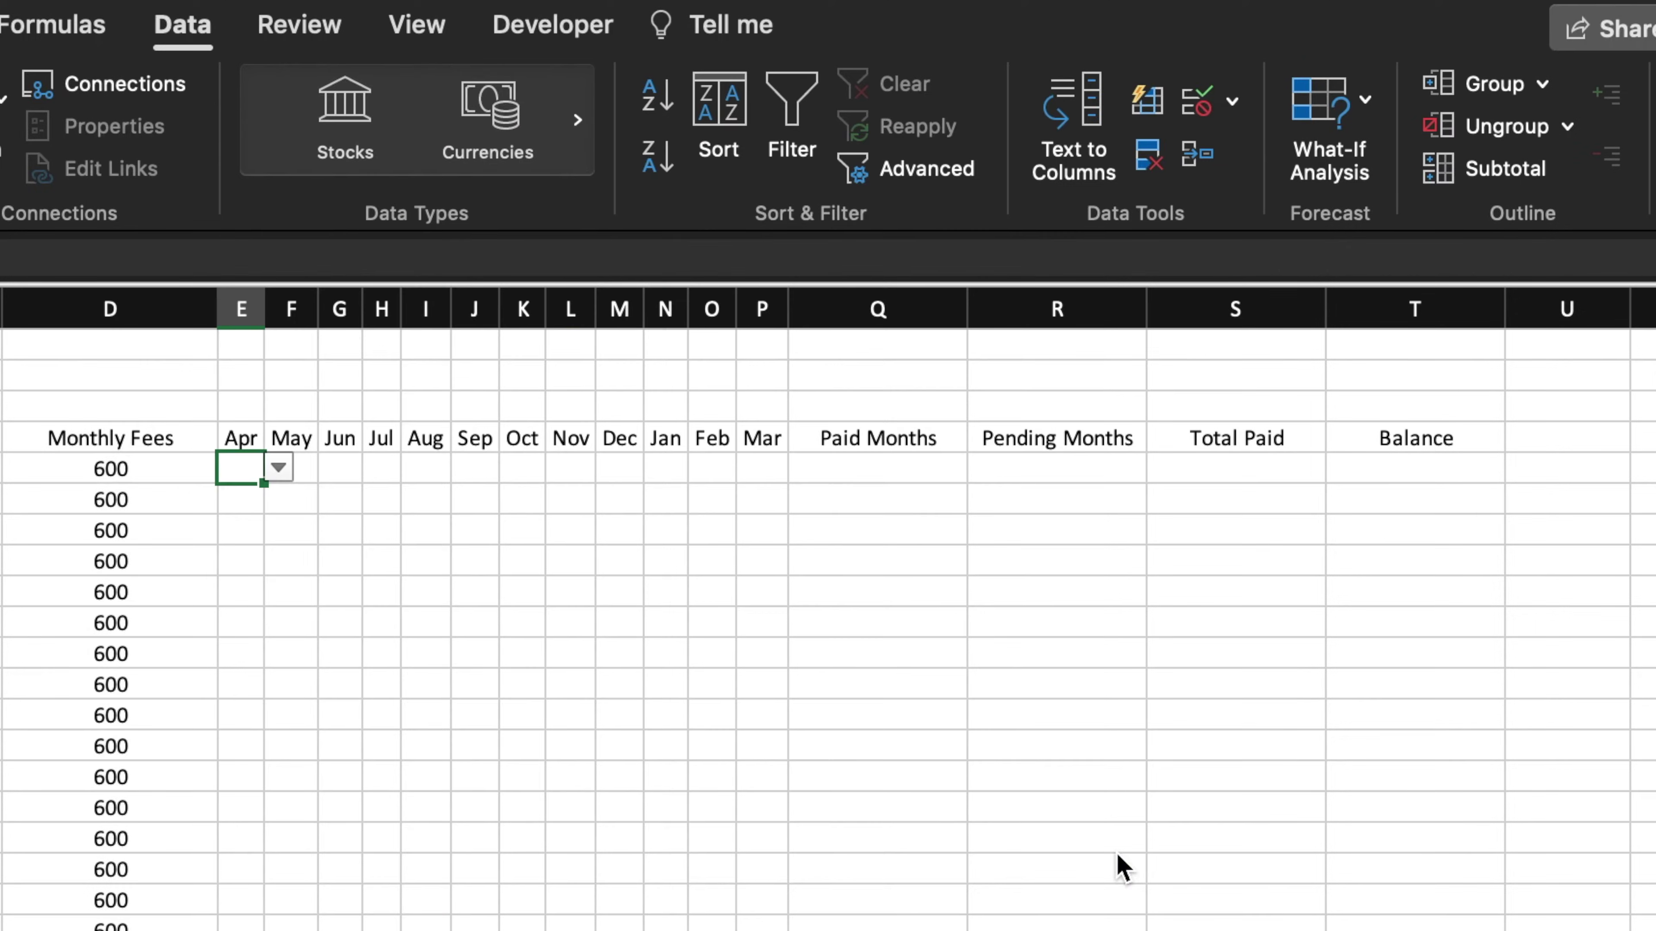
{"action": "left_click", "coordinate": [279, 467]}
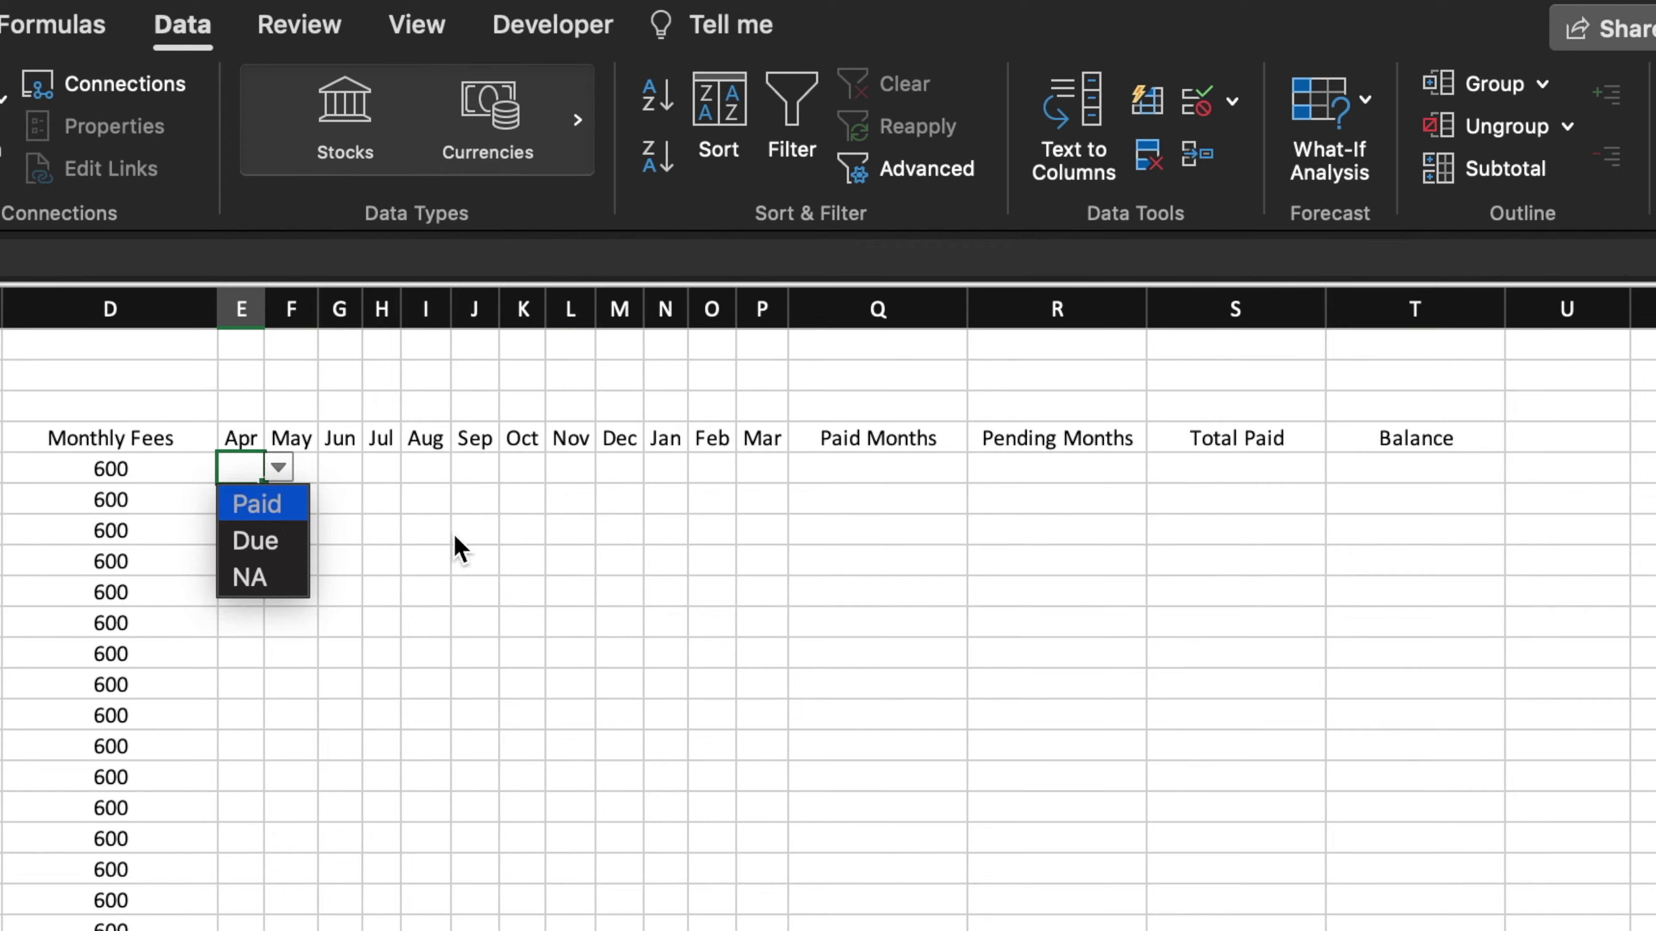
{"action": "key", "text": "Escape"}
Fill the dropdown from E5 across all month cells to P24 and choose Paid for December in row 15
{"action": "left_click_drag", "start_coordinate": [263, 484], "coordinate": [788, 926]}
{"action": "left_click", "coordinate": [629, 775]}
{"action": "left_click", "coordinate": [659, 776]}
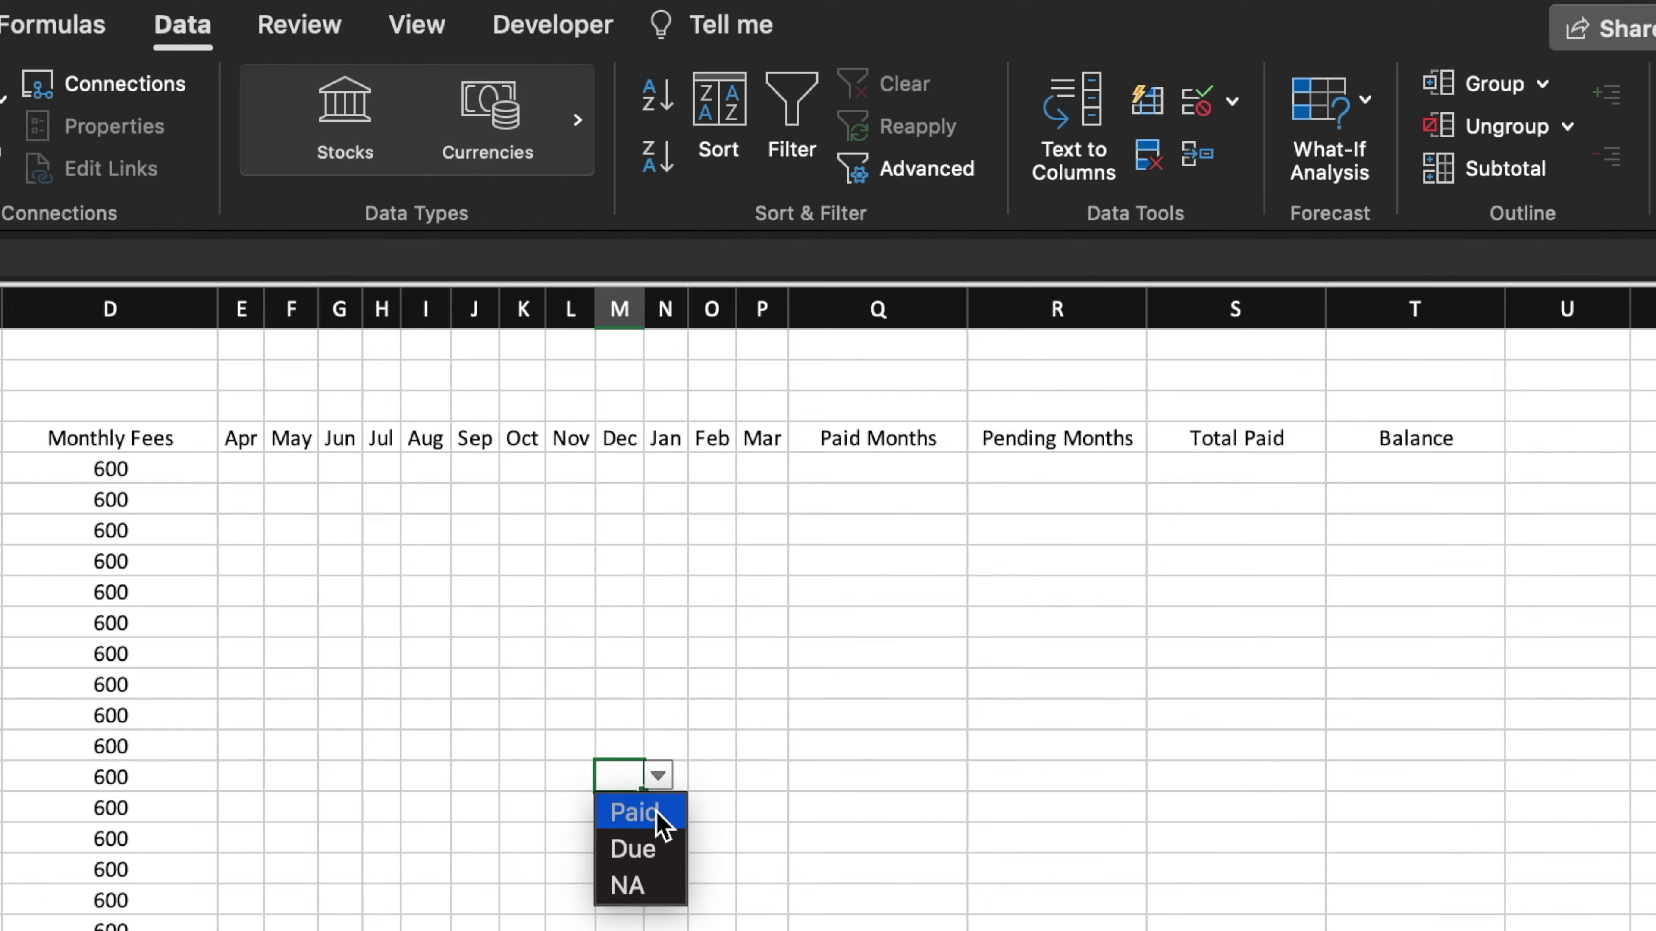
{"action": "left_click", "coordinate": [655, 820]}
Add an Equal To conditional formatting rule to the month cells E5:P24 giving Paid a Green Fill with Dark Green Text
{"action": "left_click_drag", "start_coordinate": [251, 464], "coordinate": [769, 926]}
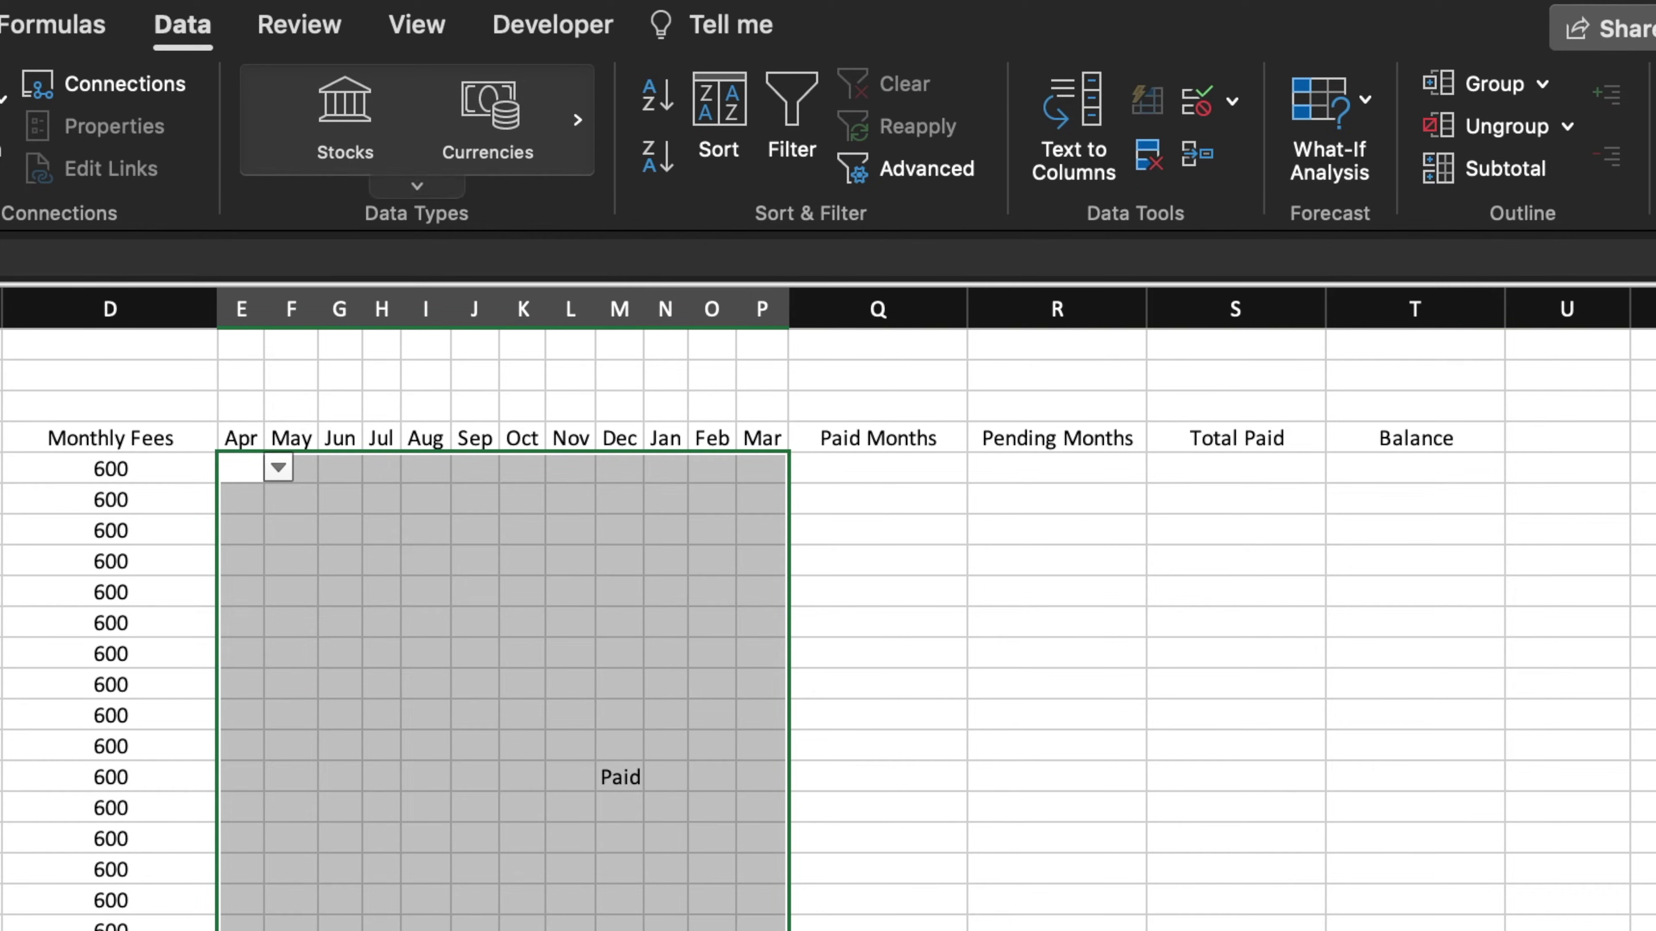
{"action": "left_click", "coordinate": [0, 24]}
{"action": "left_click", "coordinate": [1041, 105]}
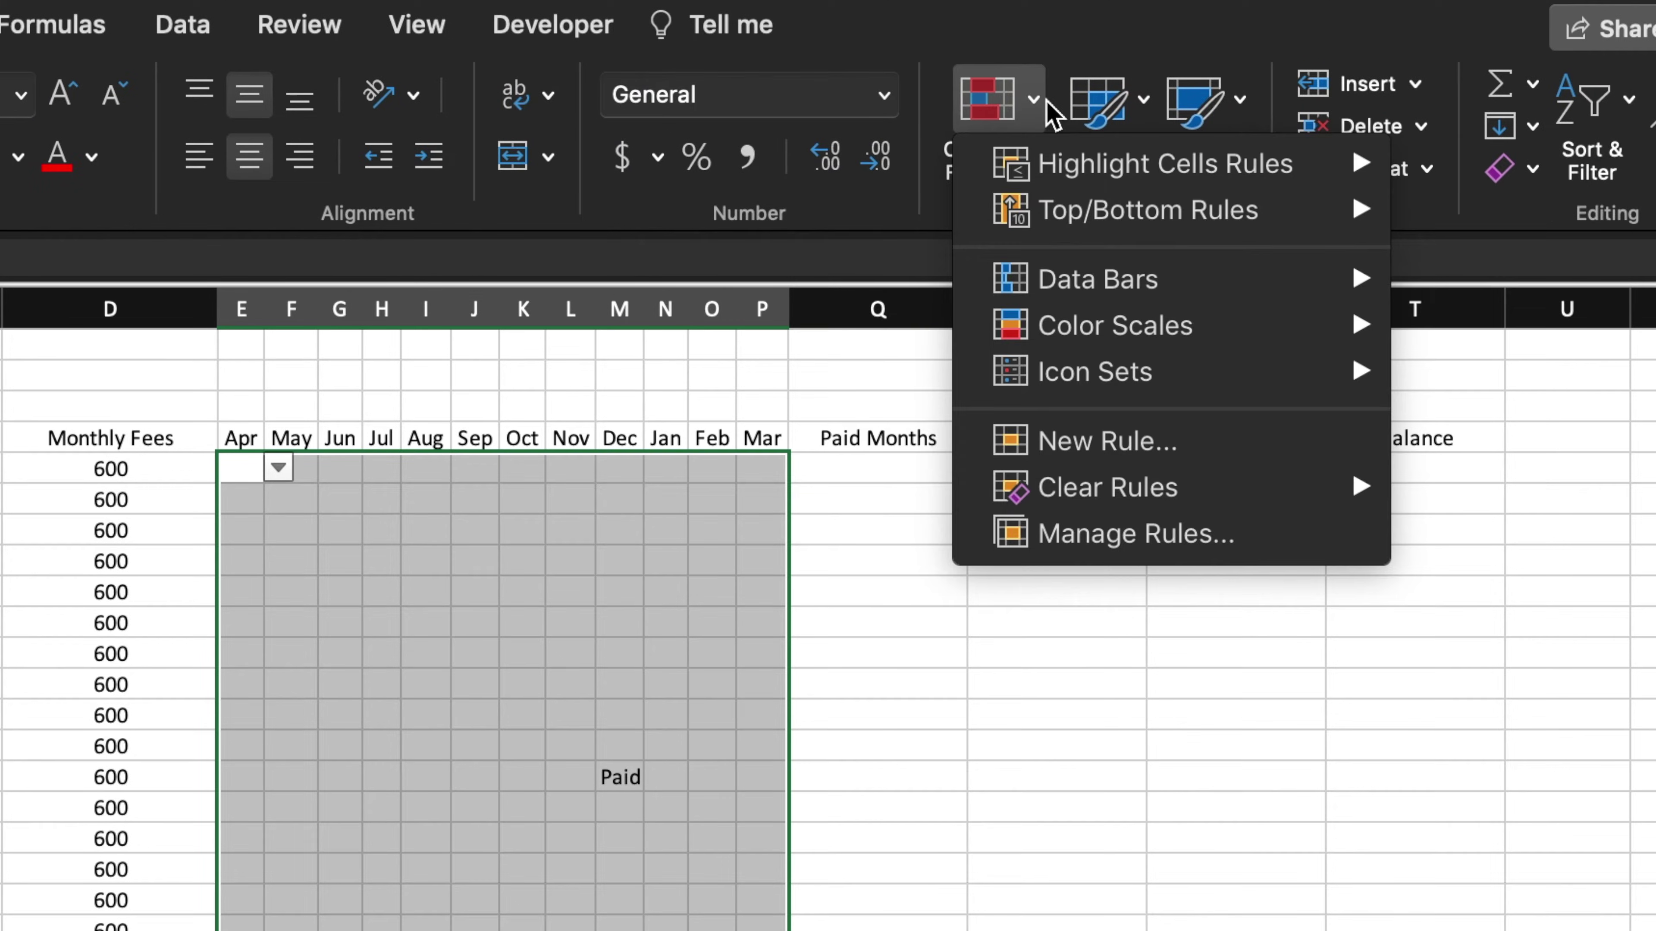
{"action": "mouse_move", "coordinate": [1135, 173]}
{"action": "left_click", "coordinate": [1535, 317]}
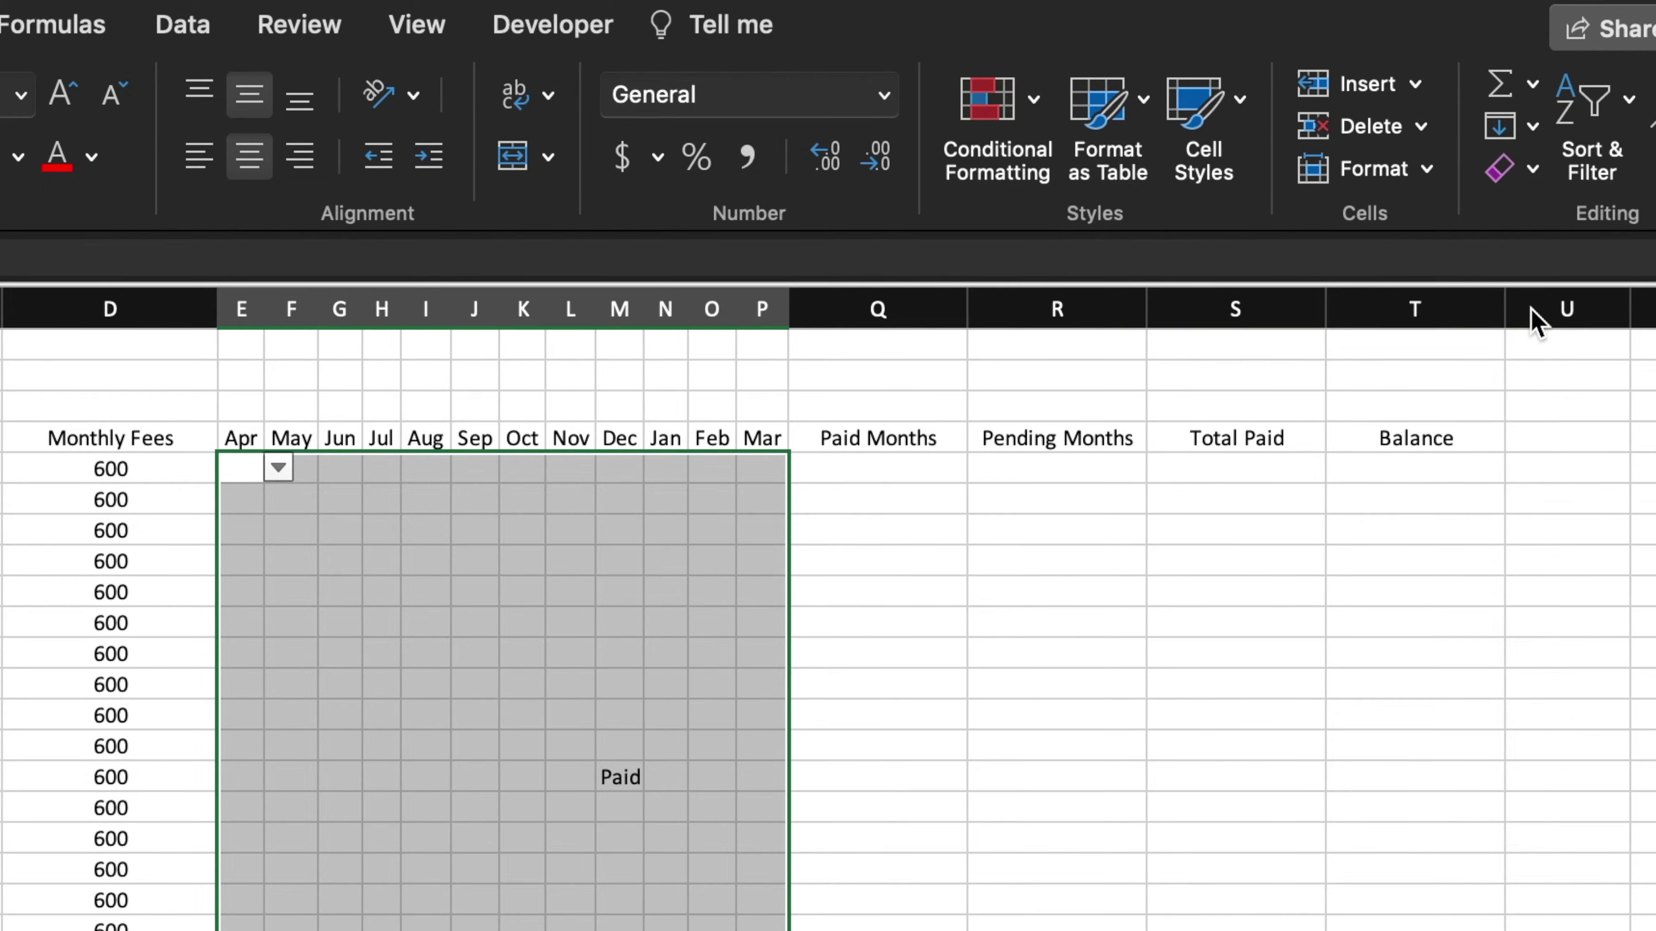
{"action": "left_click", "coordinate": [897, 463]}
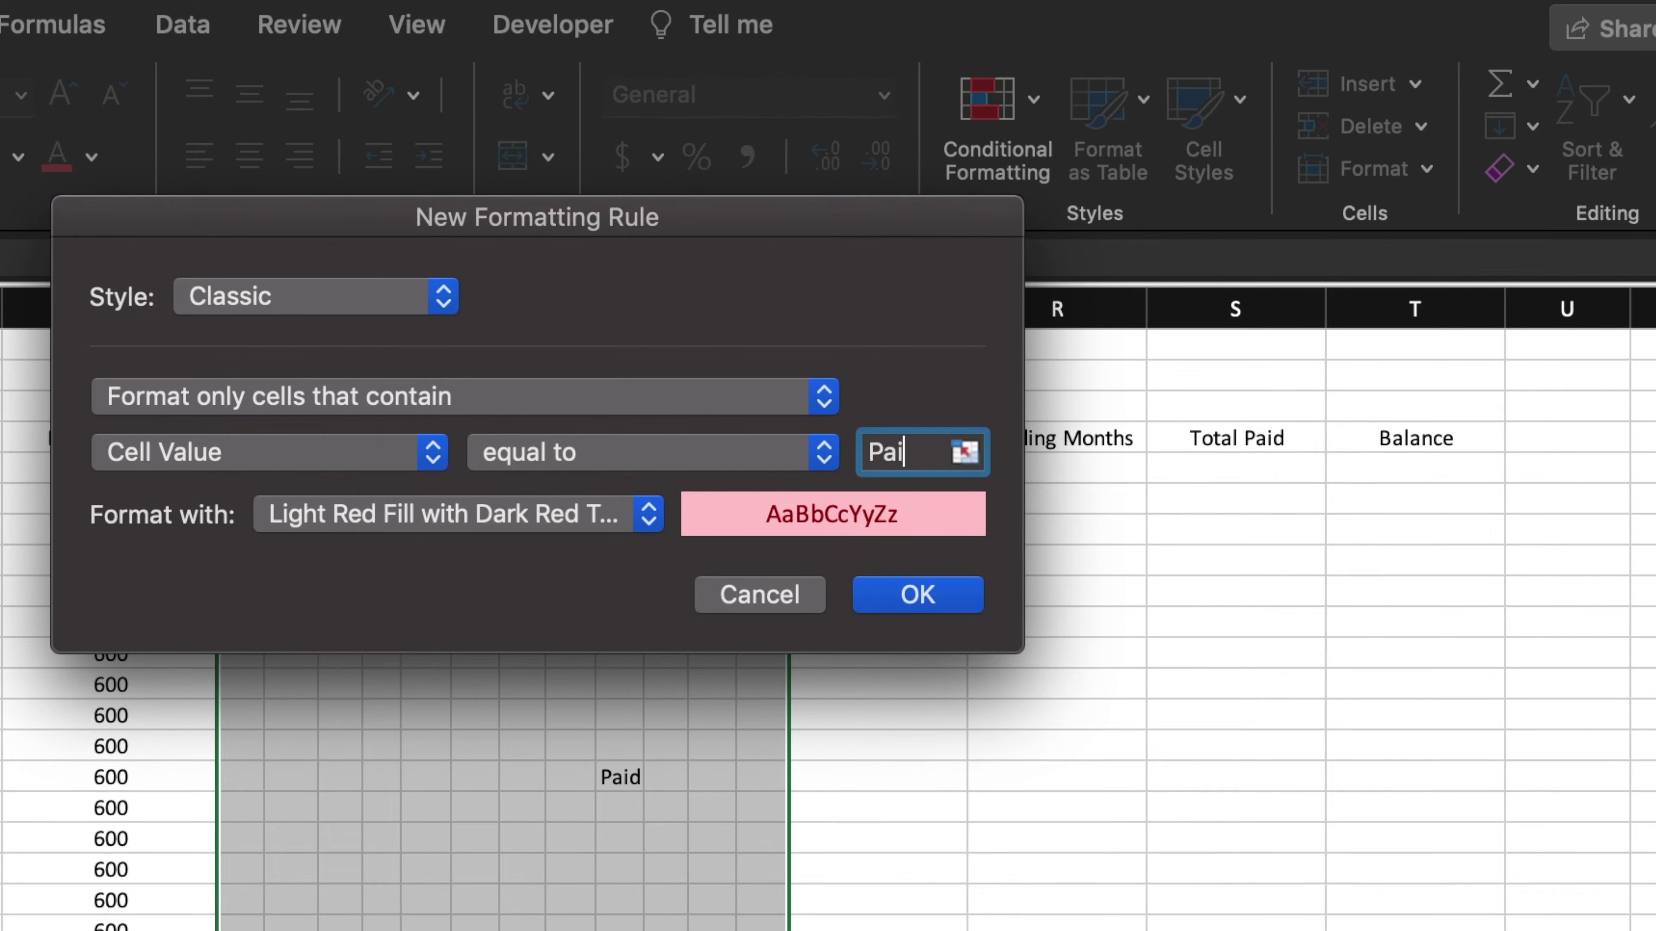
{"action": "left_click", "coordinate": [642, 525]}
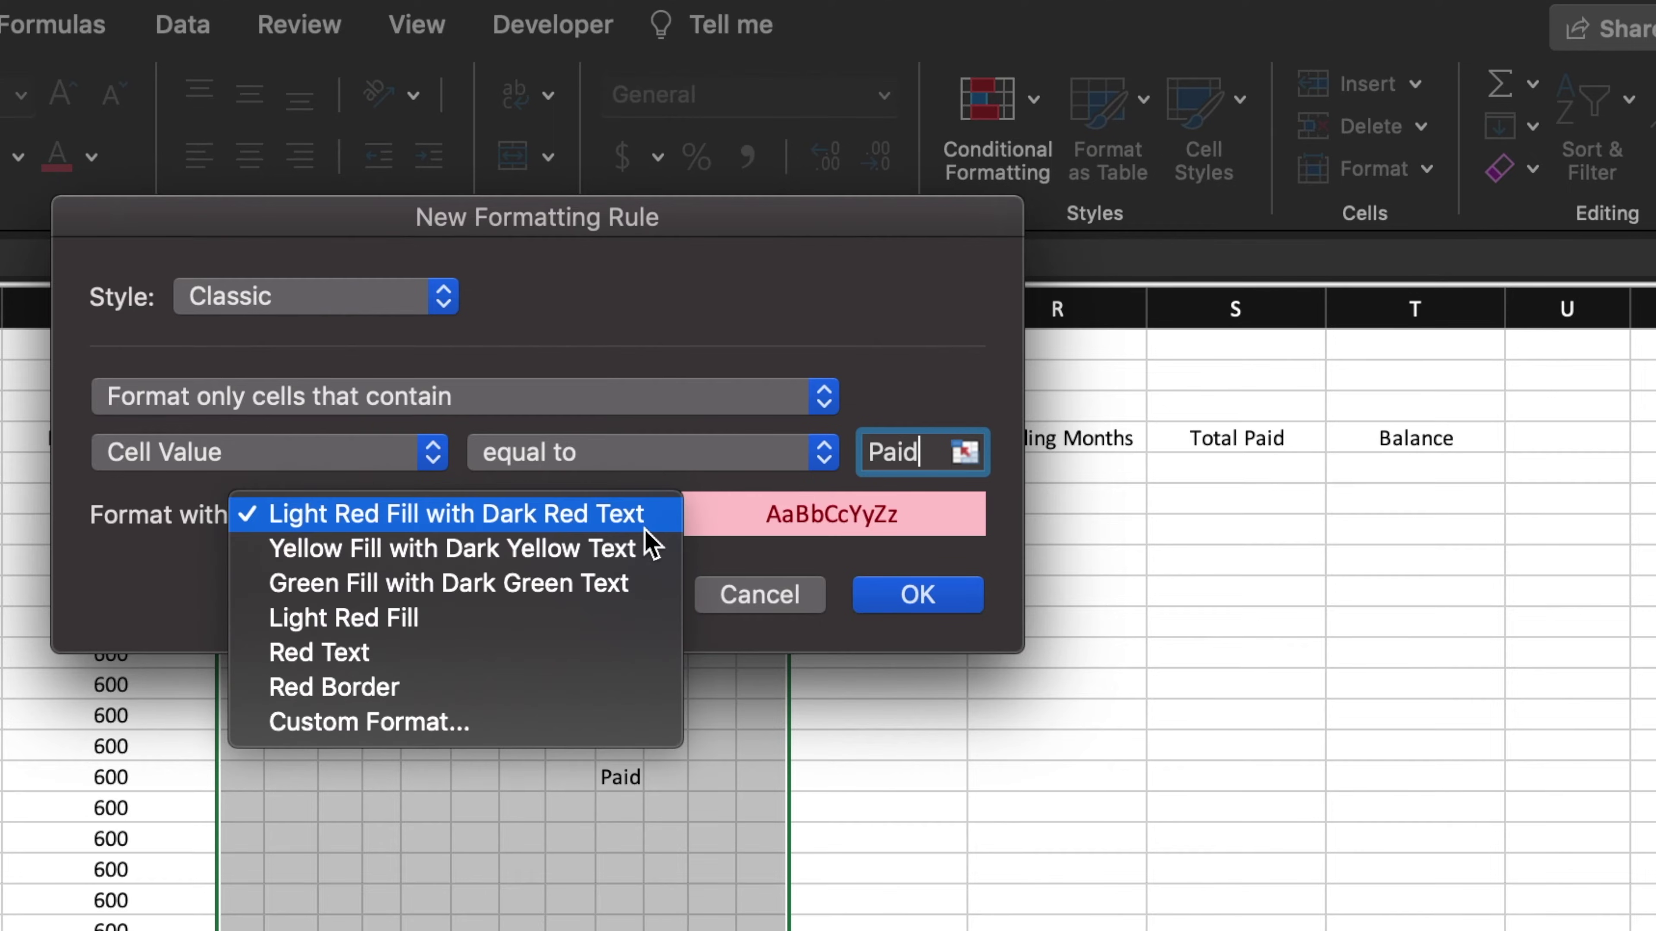
{"action": "left_click", "coordinate": [619, 584]}
{"action": "left_click", "coordinate": [890, 593]}
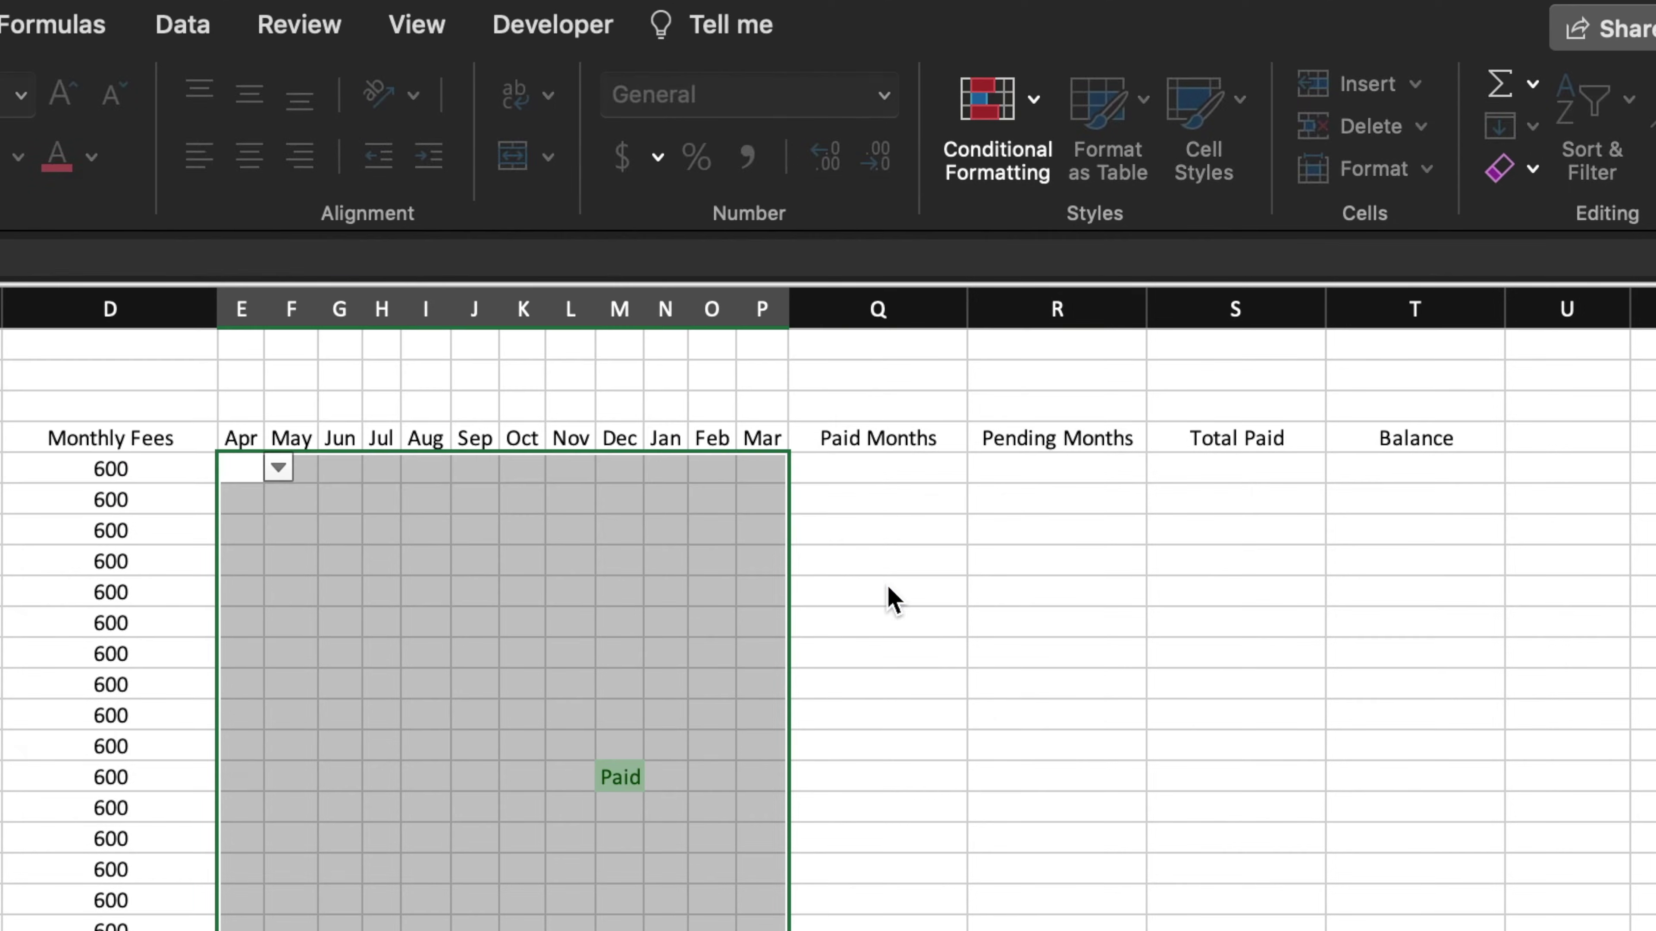
Add an Equal To conditional formatting rule to the month cells giving Due a Light Red Fill with Dark Red Text
{"action": "left_click", "coordinate": [1041, 122]}
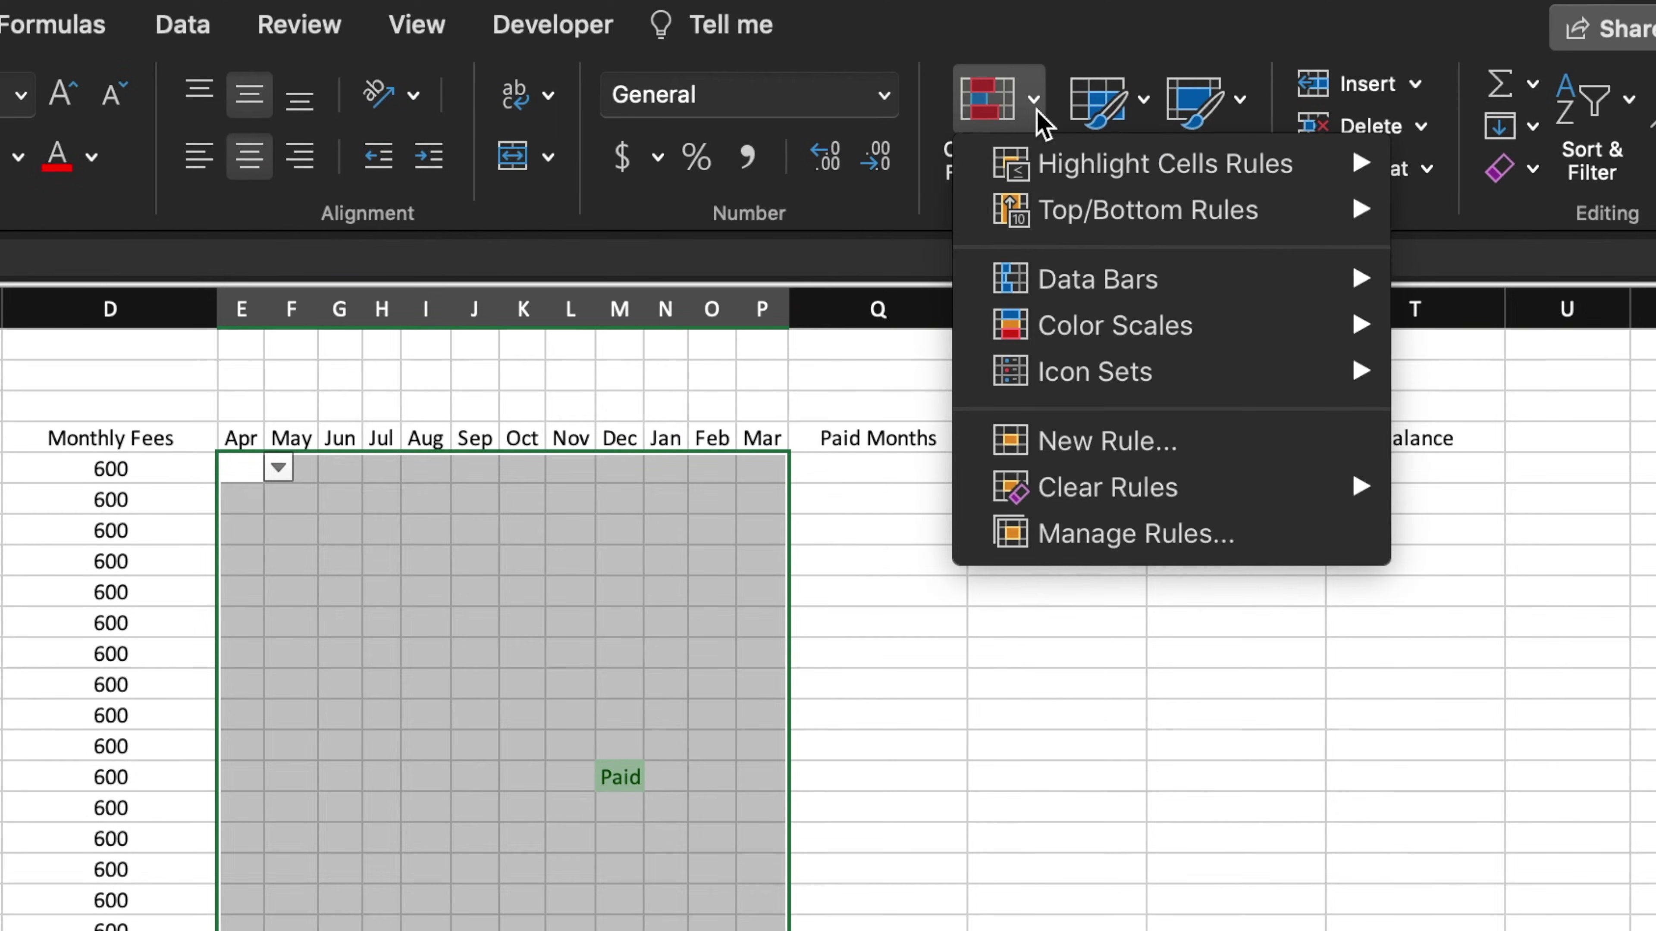
{"action": "mouse_move", "coordinate": [1098, 167]}
{"action": "left_click", "coordinate": [1543, 318]}
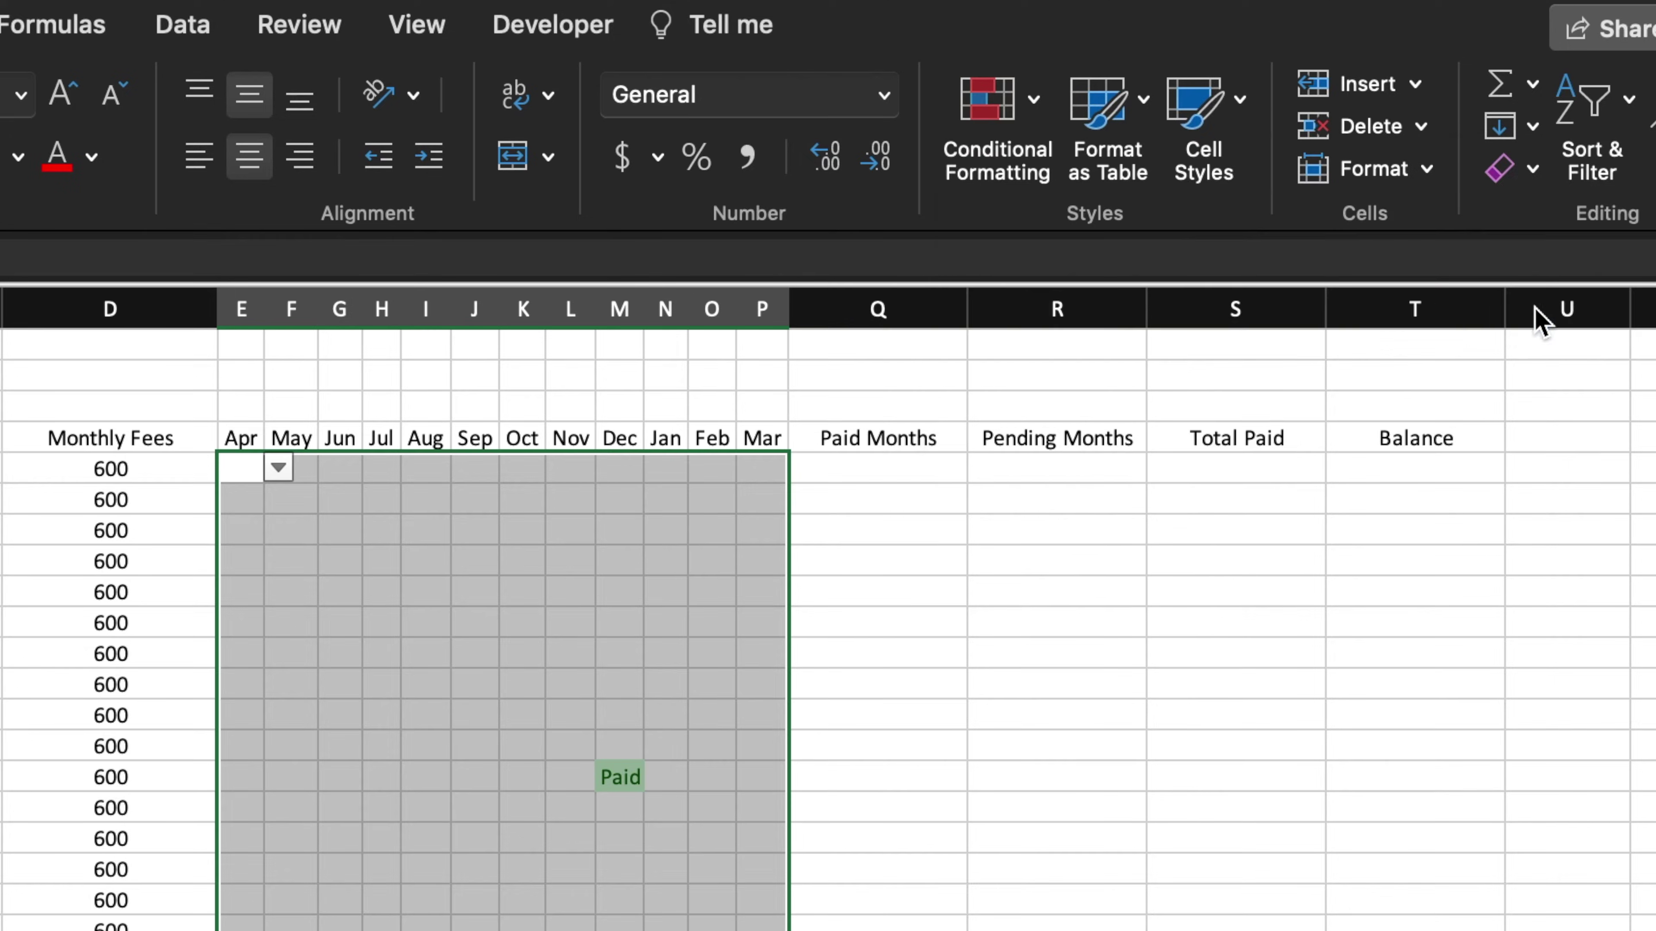
{"action": "left_click", "coordinate": [883, 452]}
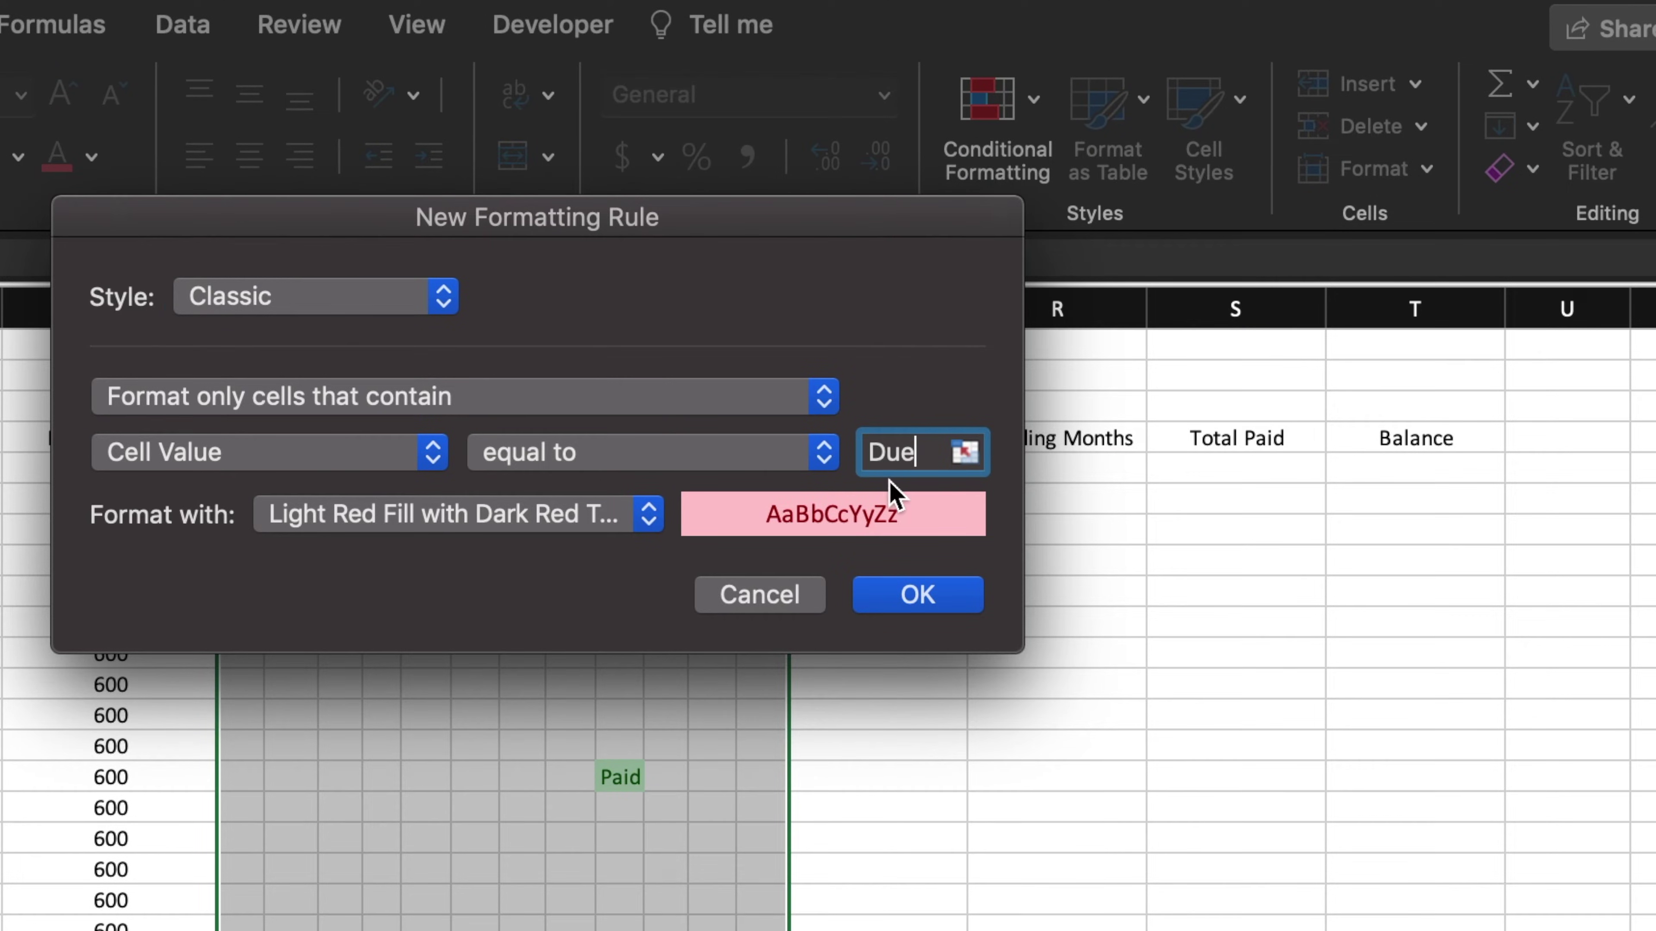
{"action": "left_click", "coordinate": [918, 594]}
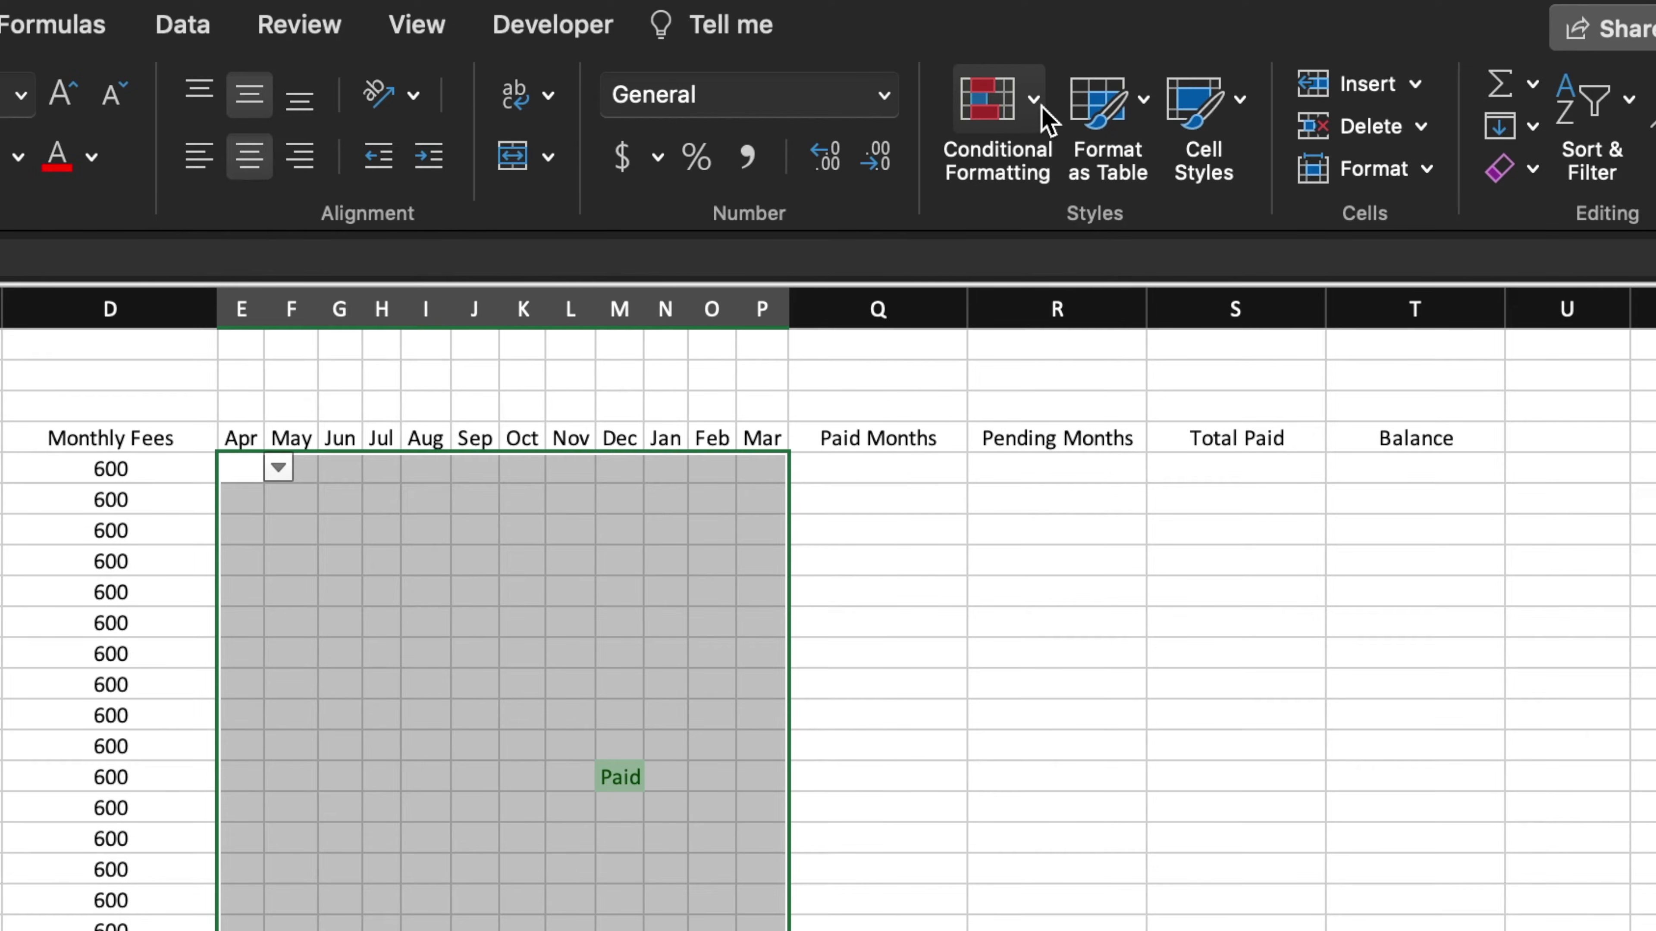
Add an Equal To conditional formatting rule to the month cells giving NA a Yellow Fill with Dark Yellow Text
{"action": "left_click", "coordinate": [1034, 101]}
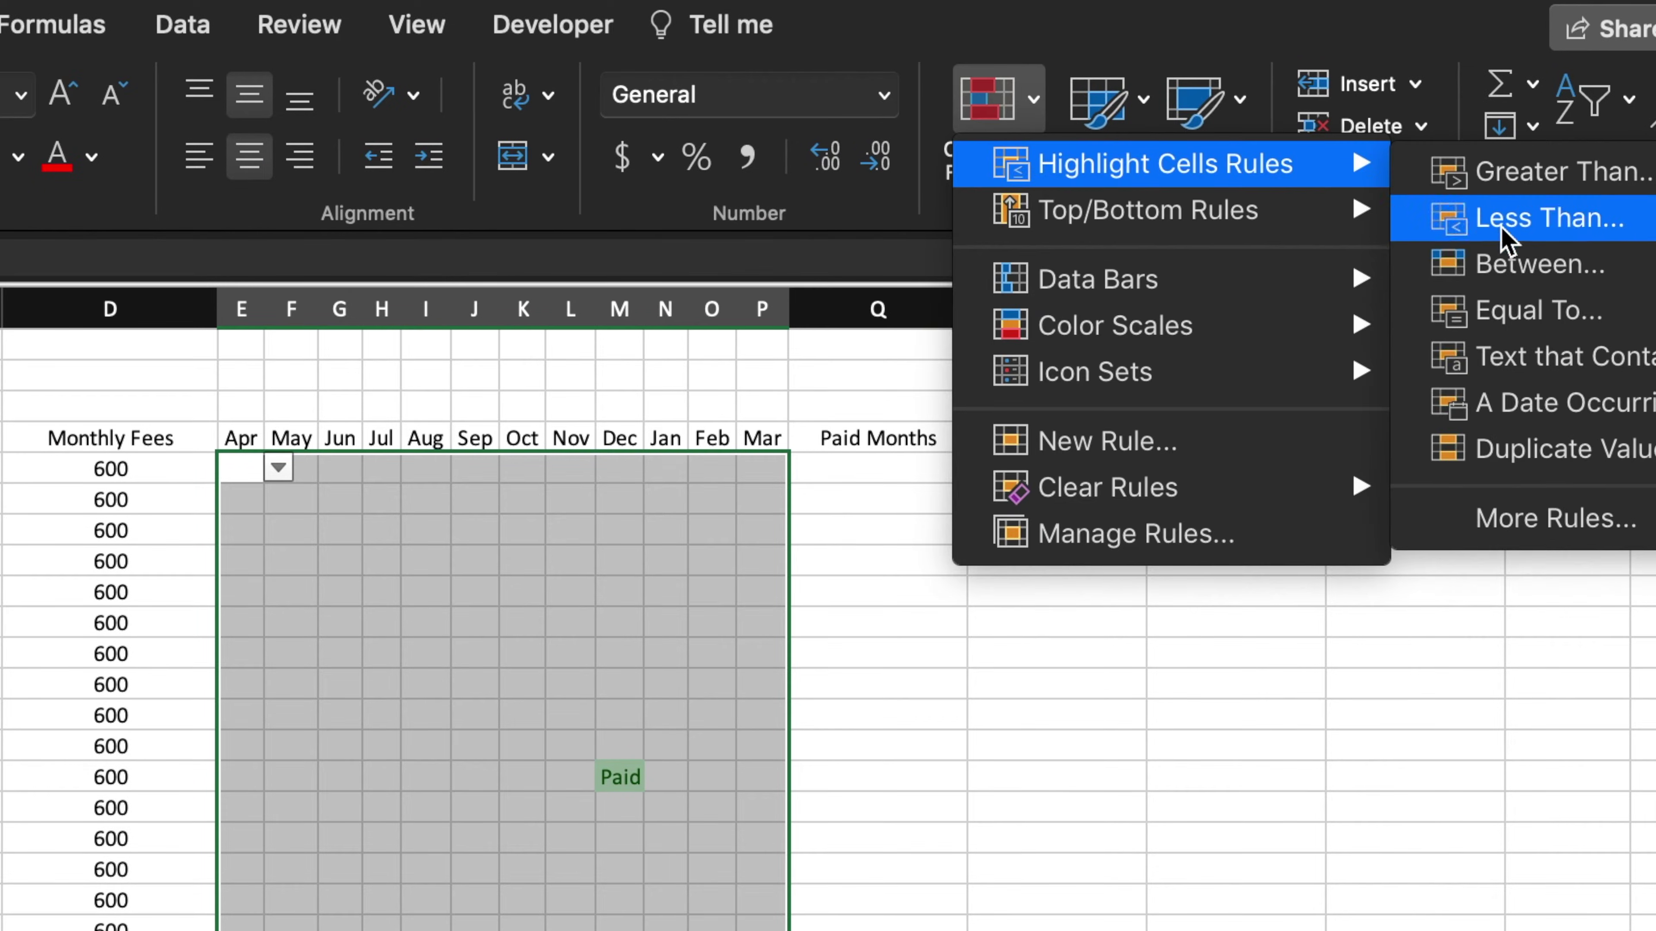
{"action": "left_click", "coordinate": [1467, 311]}
{"action": "left_click", "coordinate": [879, 453]}
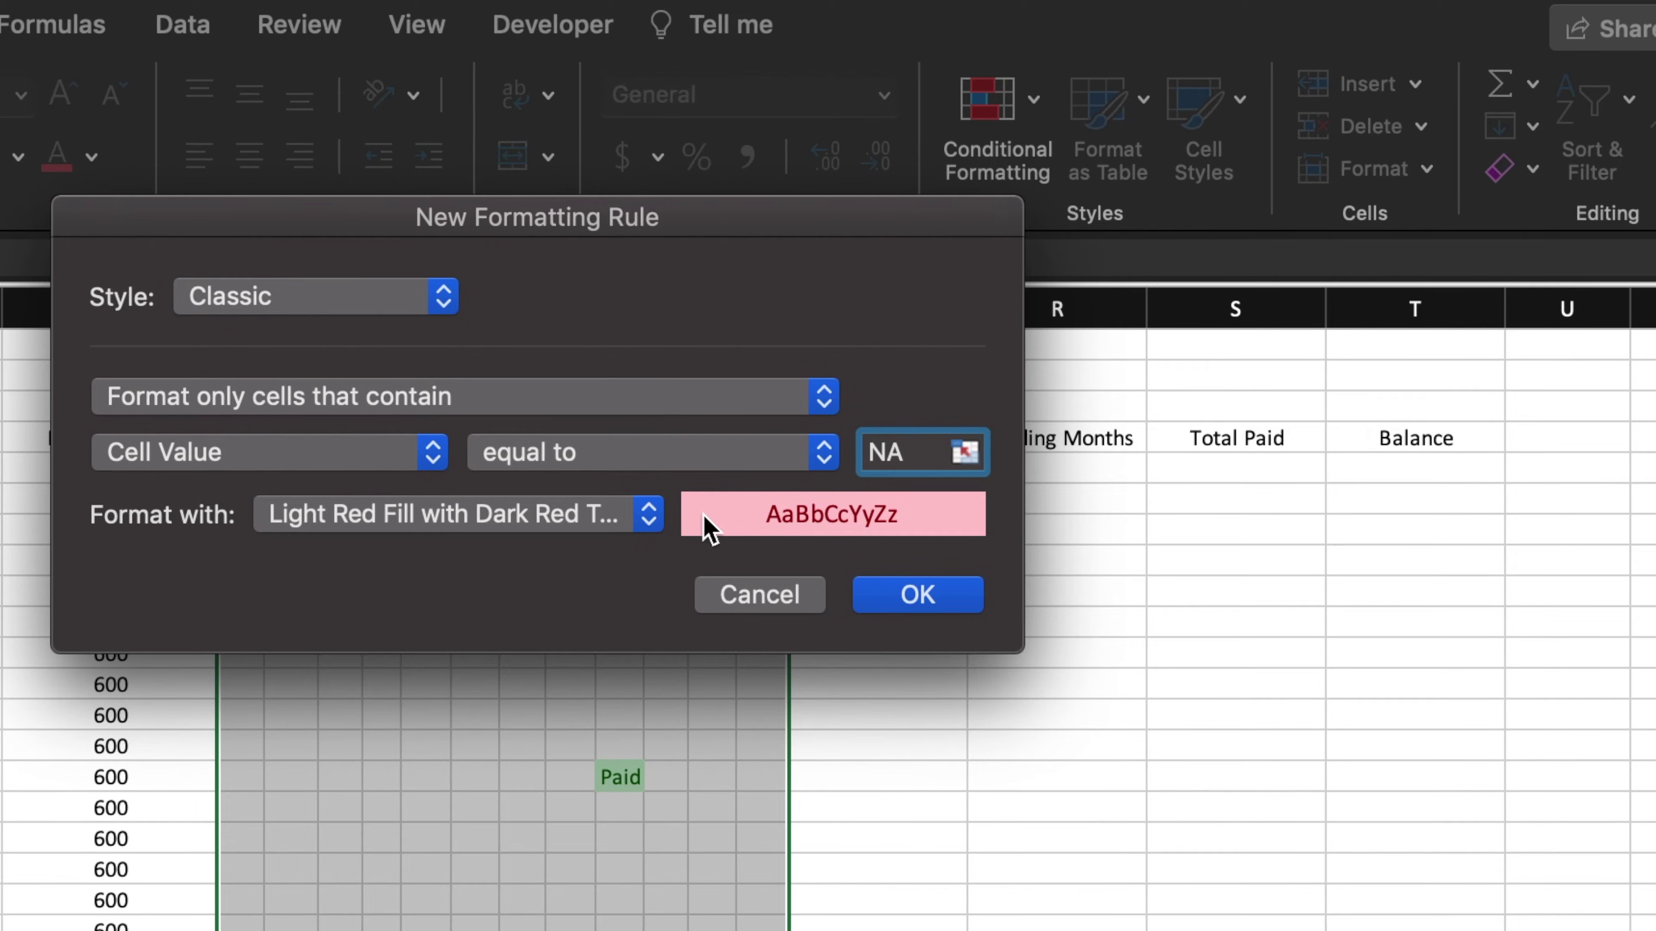
{"action": "left_click", "coordinate": [655, 521]}
{"action": "left_click", "coordinate": [616, 551]}
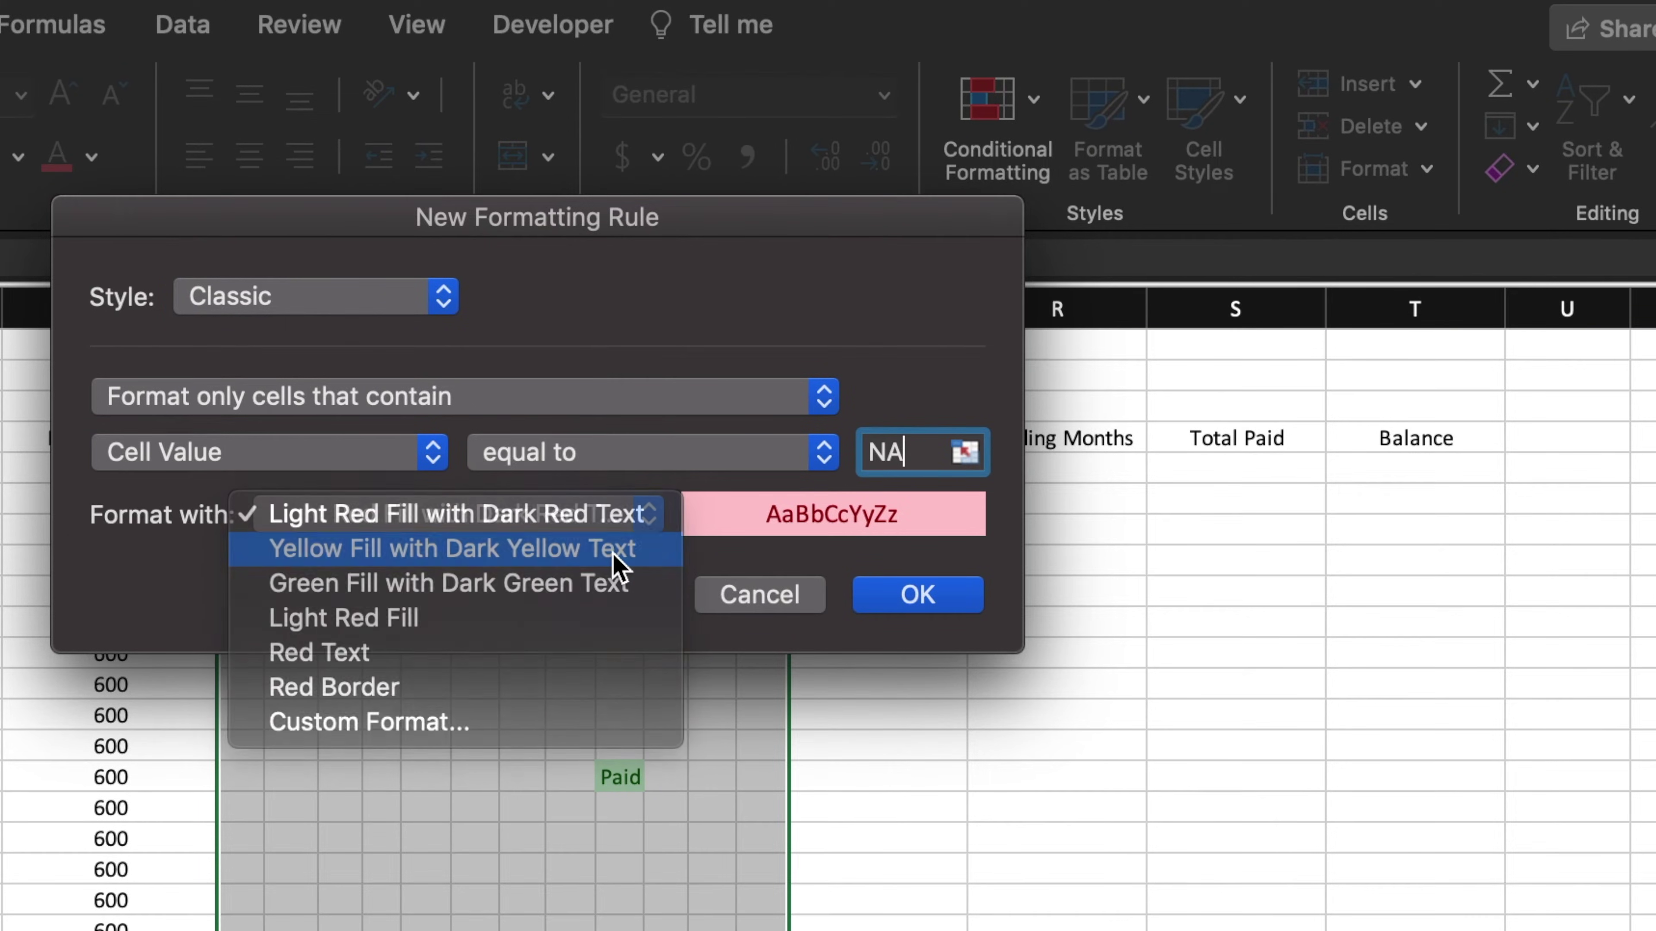
{"action": "left_click", "coordinate": [952, 610]}
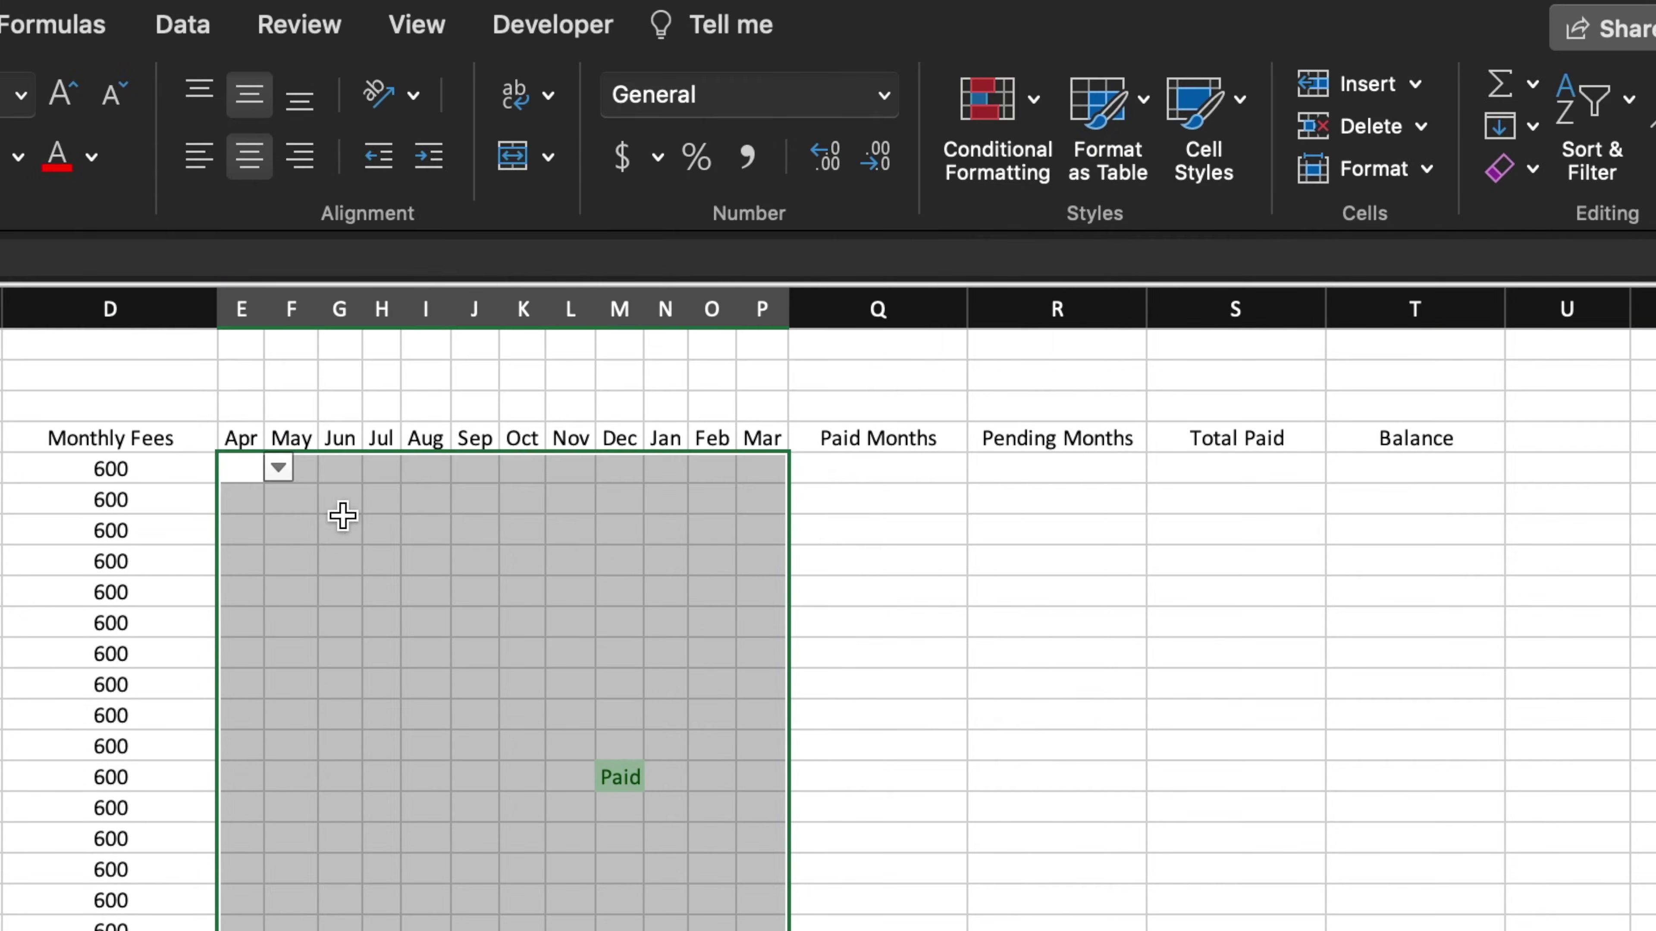
Set the April status of the first three students to Paid, Due and NA in E5, E6 and E7
{"action": "left_click", "coordinate": [277, 468]}
{"action": "left_click", "coordinate": [261, 505]}
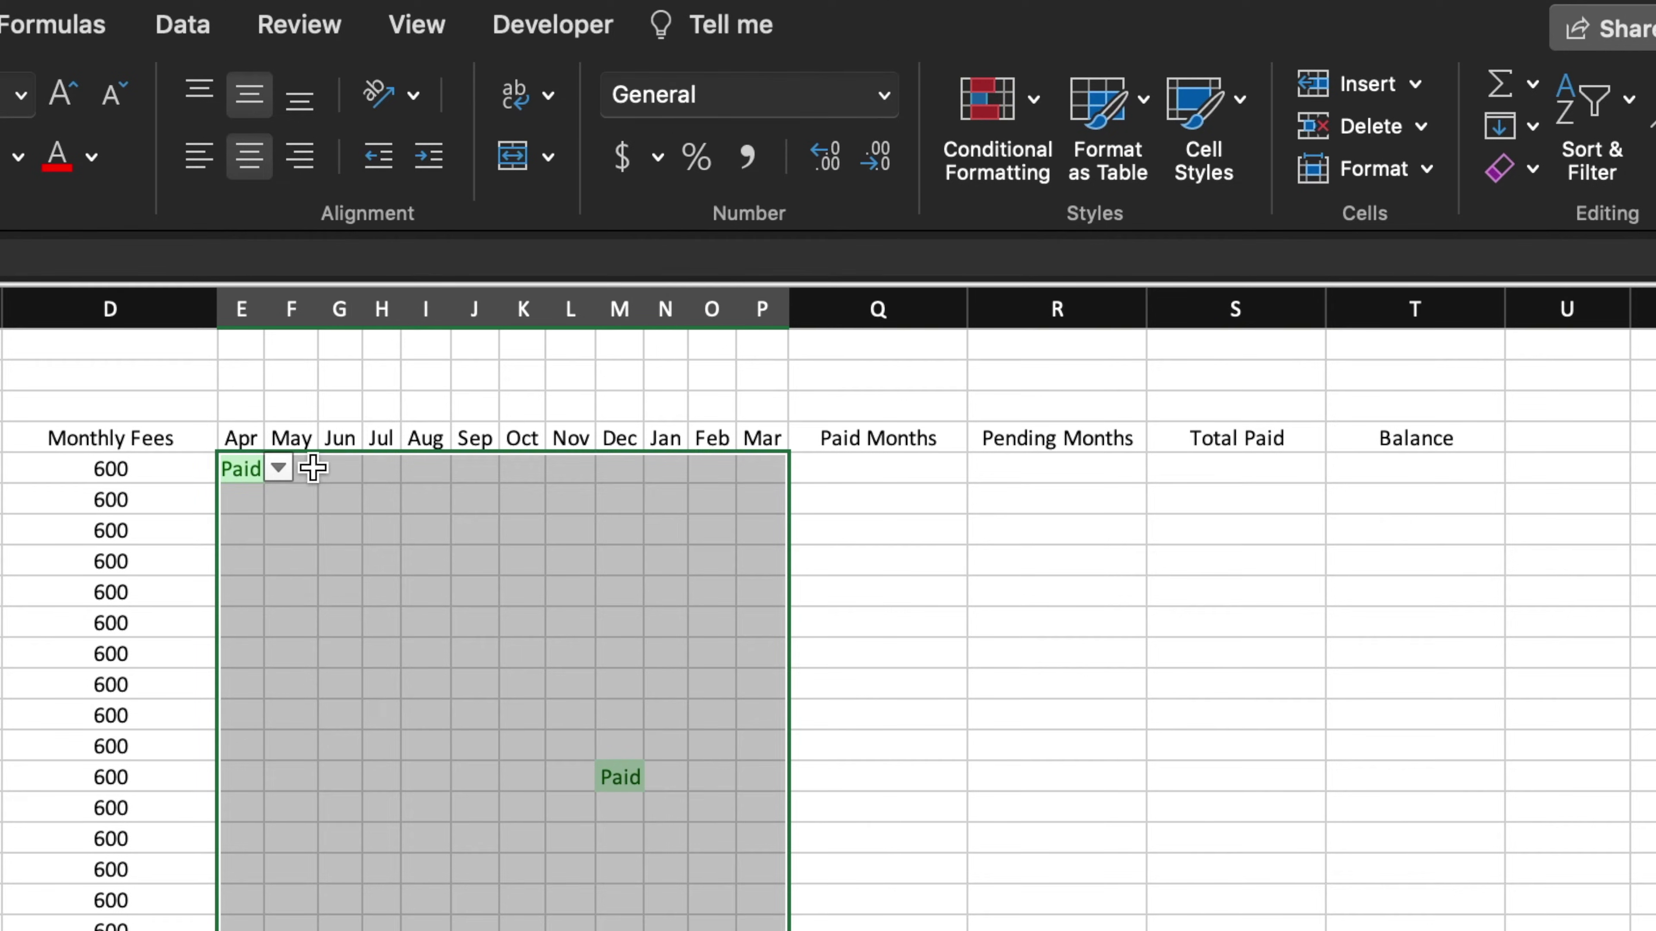
{"action": "left_click", "coordinate": [248, 500]}
{"action": "left_click", "coordinate": [279, 499]}
{"action": "left_click", "coordinate": [277, 571]}
{"action": "left_click", "coordinate": [252, 529]}
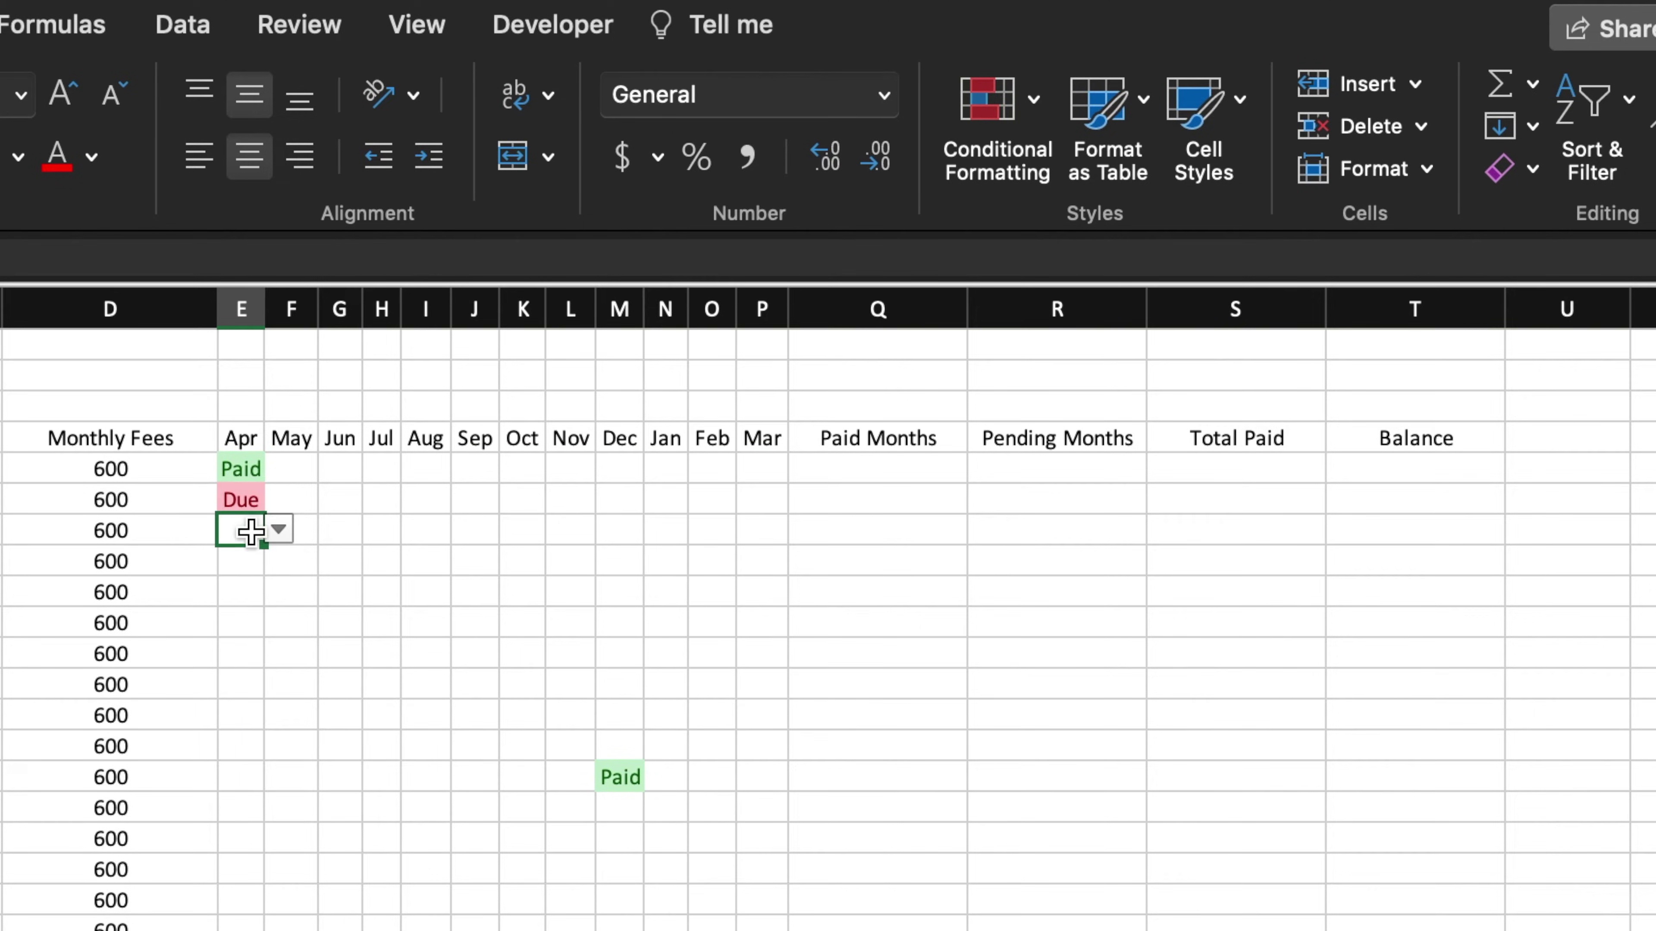
{"action": "left_click", "coordinate": [280, 532]}
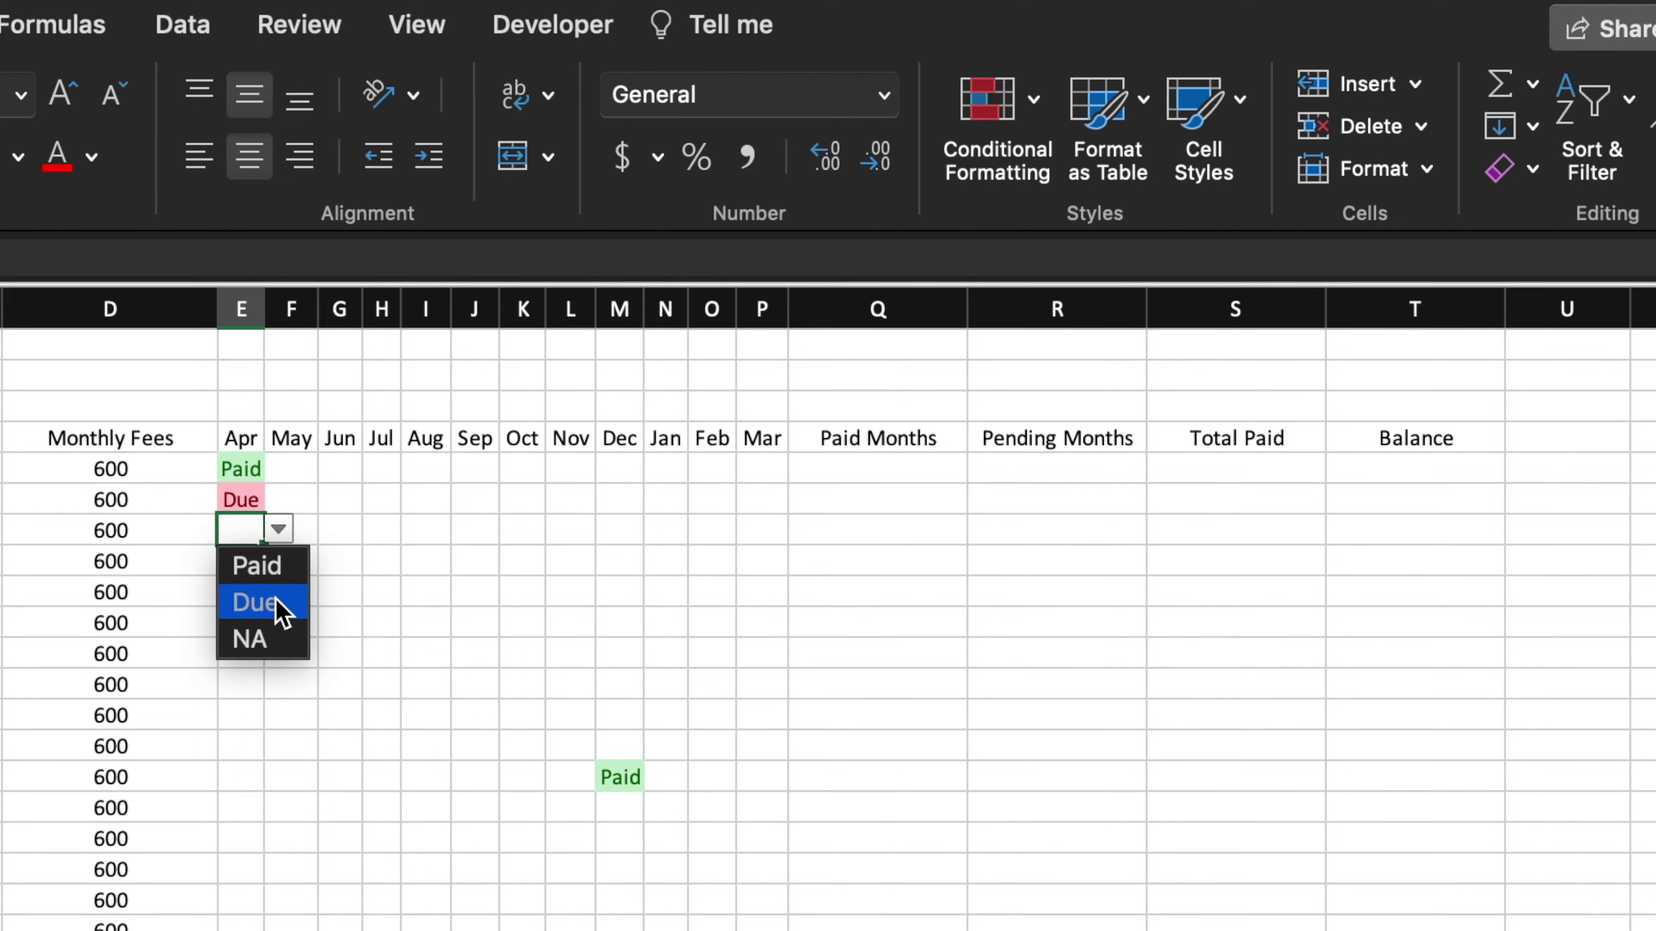
{"action": "left_click", "coordinate": [277, 636]}
Apply all borders to the fee table B4:T24
{"action": "left_click_drag", "start_coordinate": [182, 359], "coordinate": [1535, 843]}
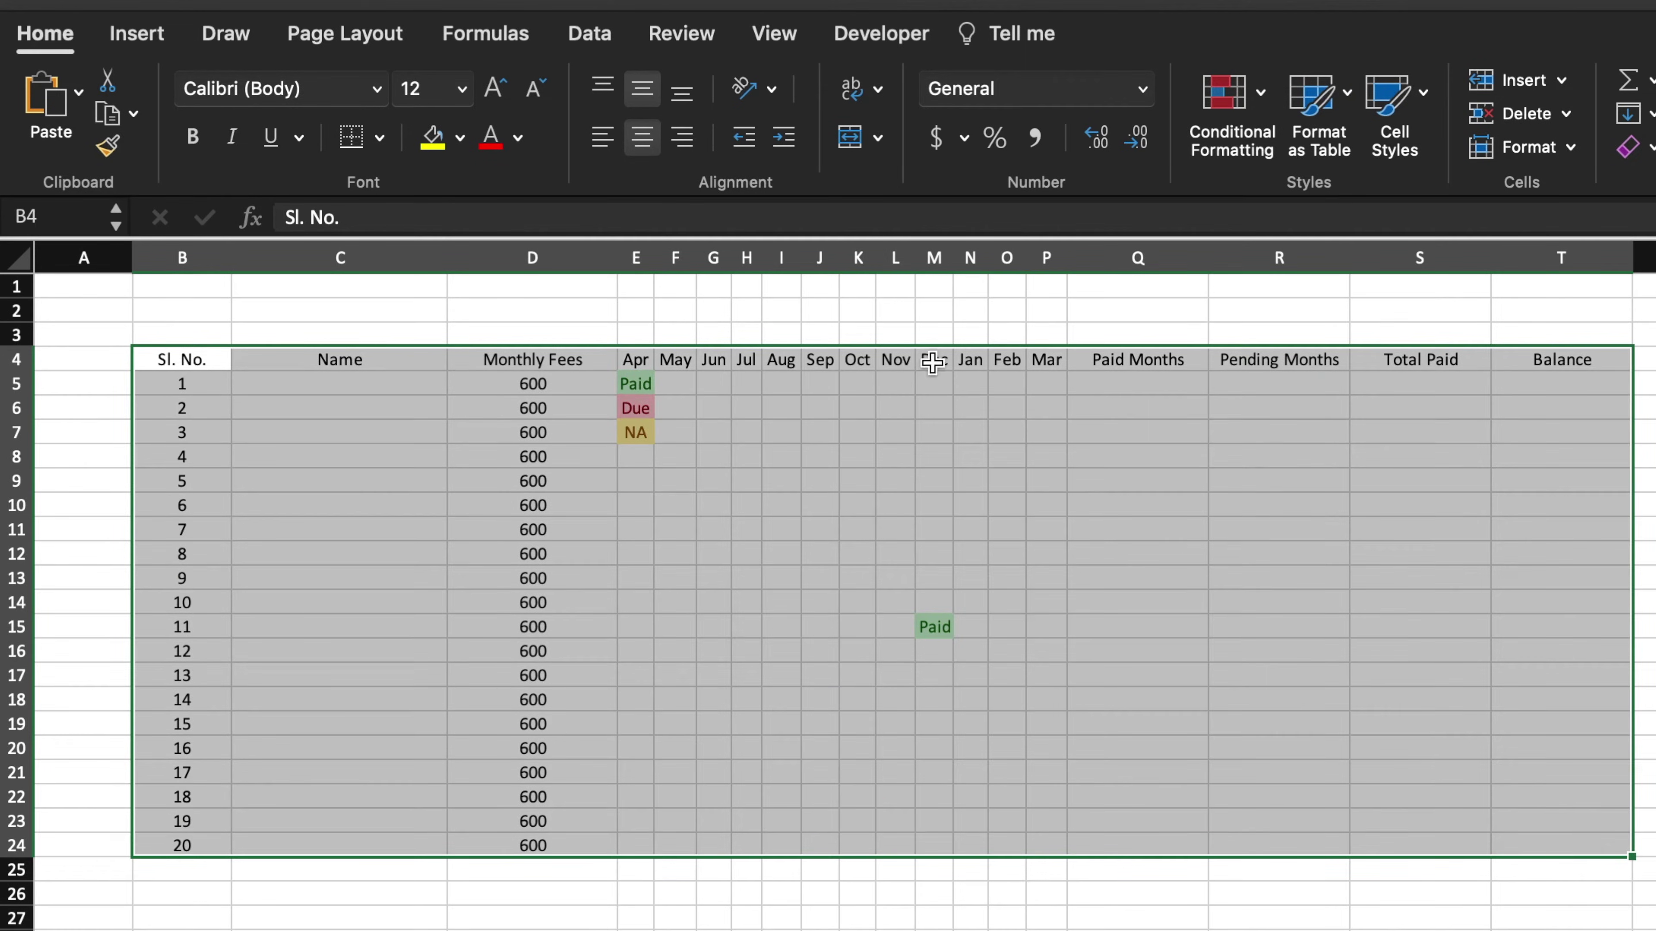
{"action": "left_click", "coordinate": [379, 138]}
{"action": "left_click", "coordinate": [413, 415]}
{"action": "left_click", "coordinate": [1119, 449]}
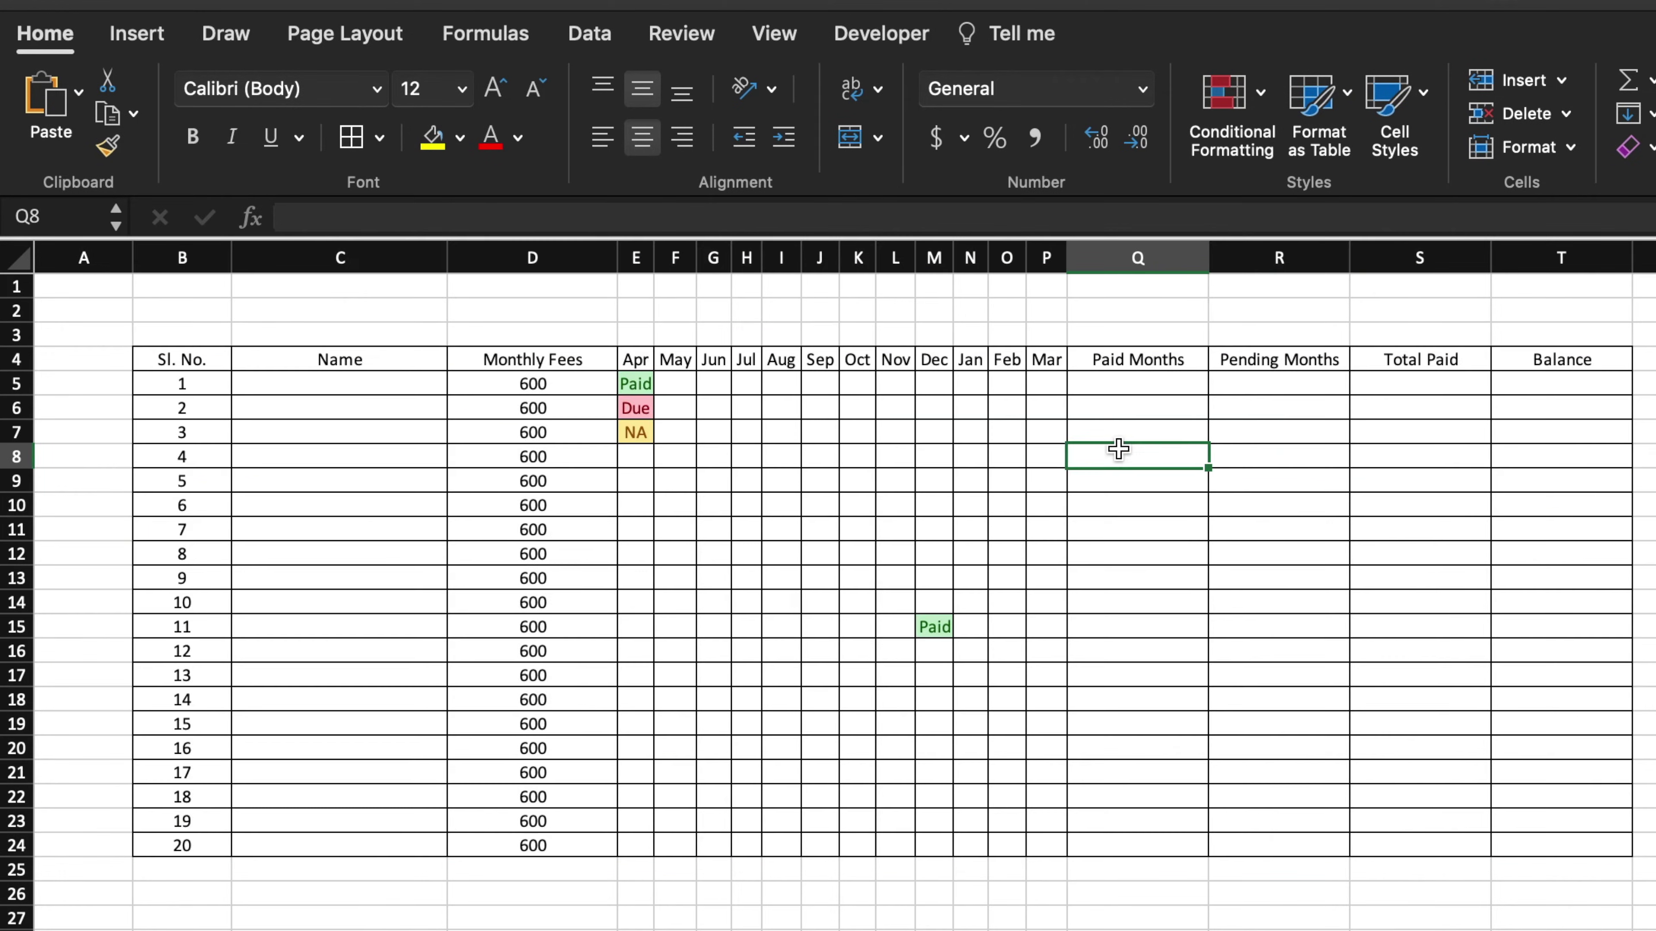
Hide the sheet's gridlines
{"action": "left_click", "coordinate": [774, 33]}
{"action": "left_click", "coordinate": [528, 98]}
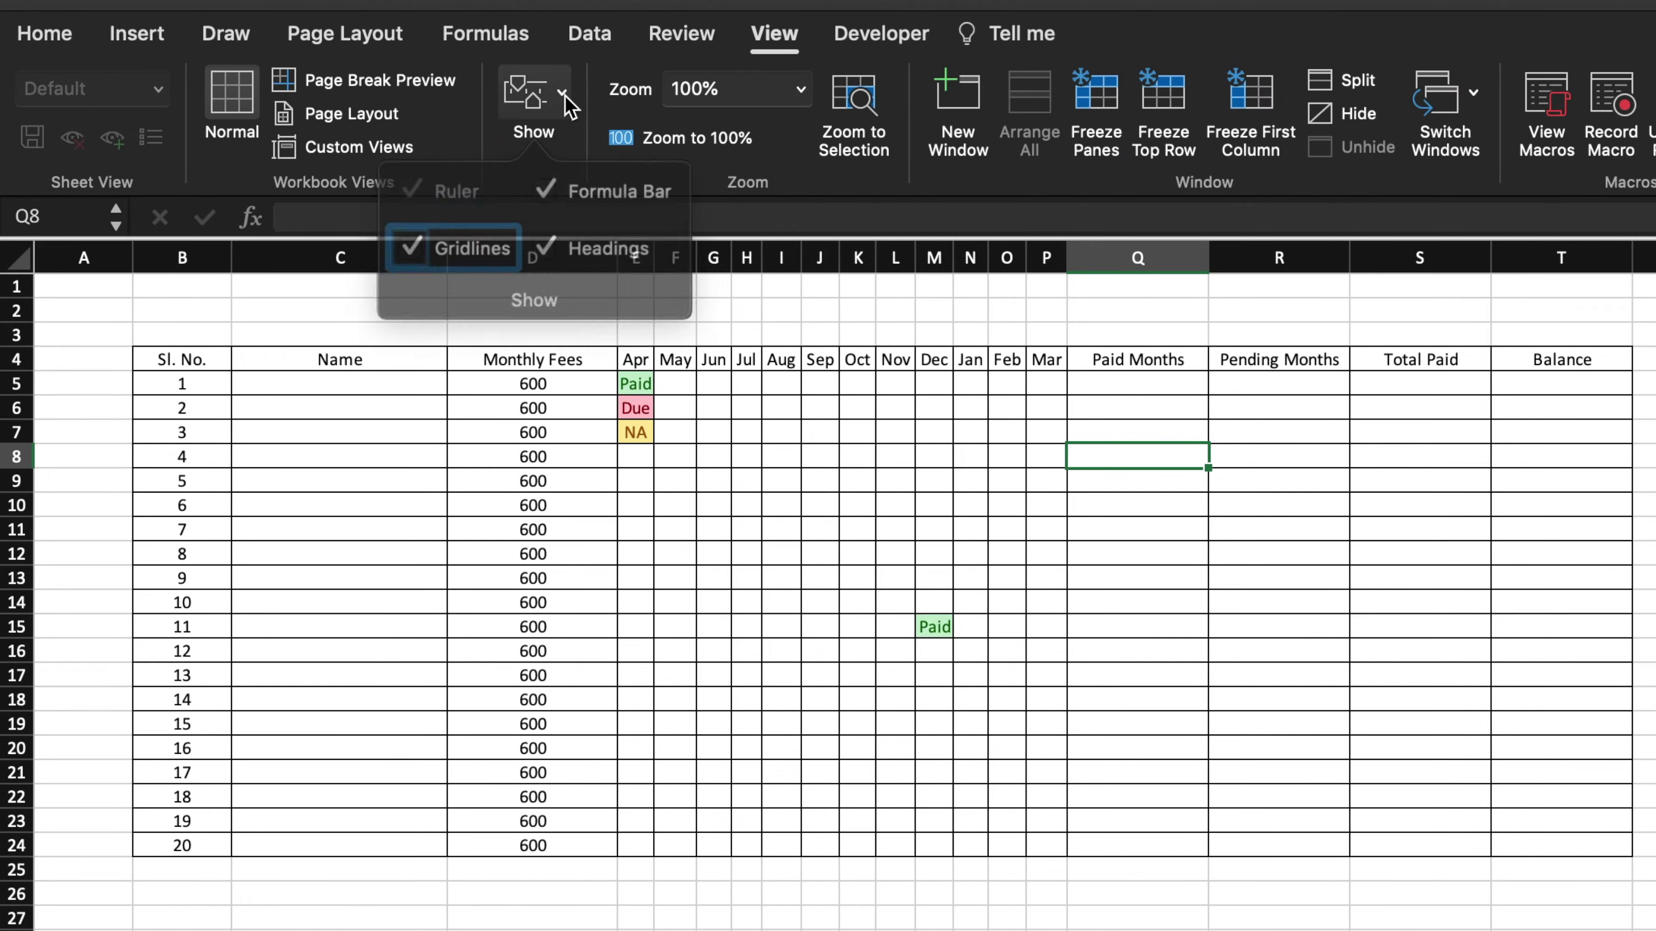
{"action": "left_click", "coordinate": [432, 231]}
{"action": "left_click", "coordinate": [1457, 711]}
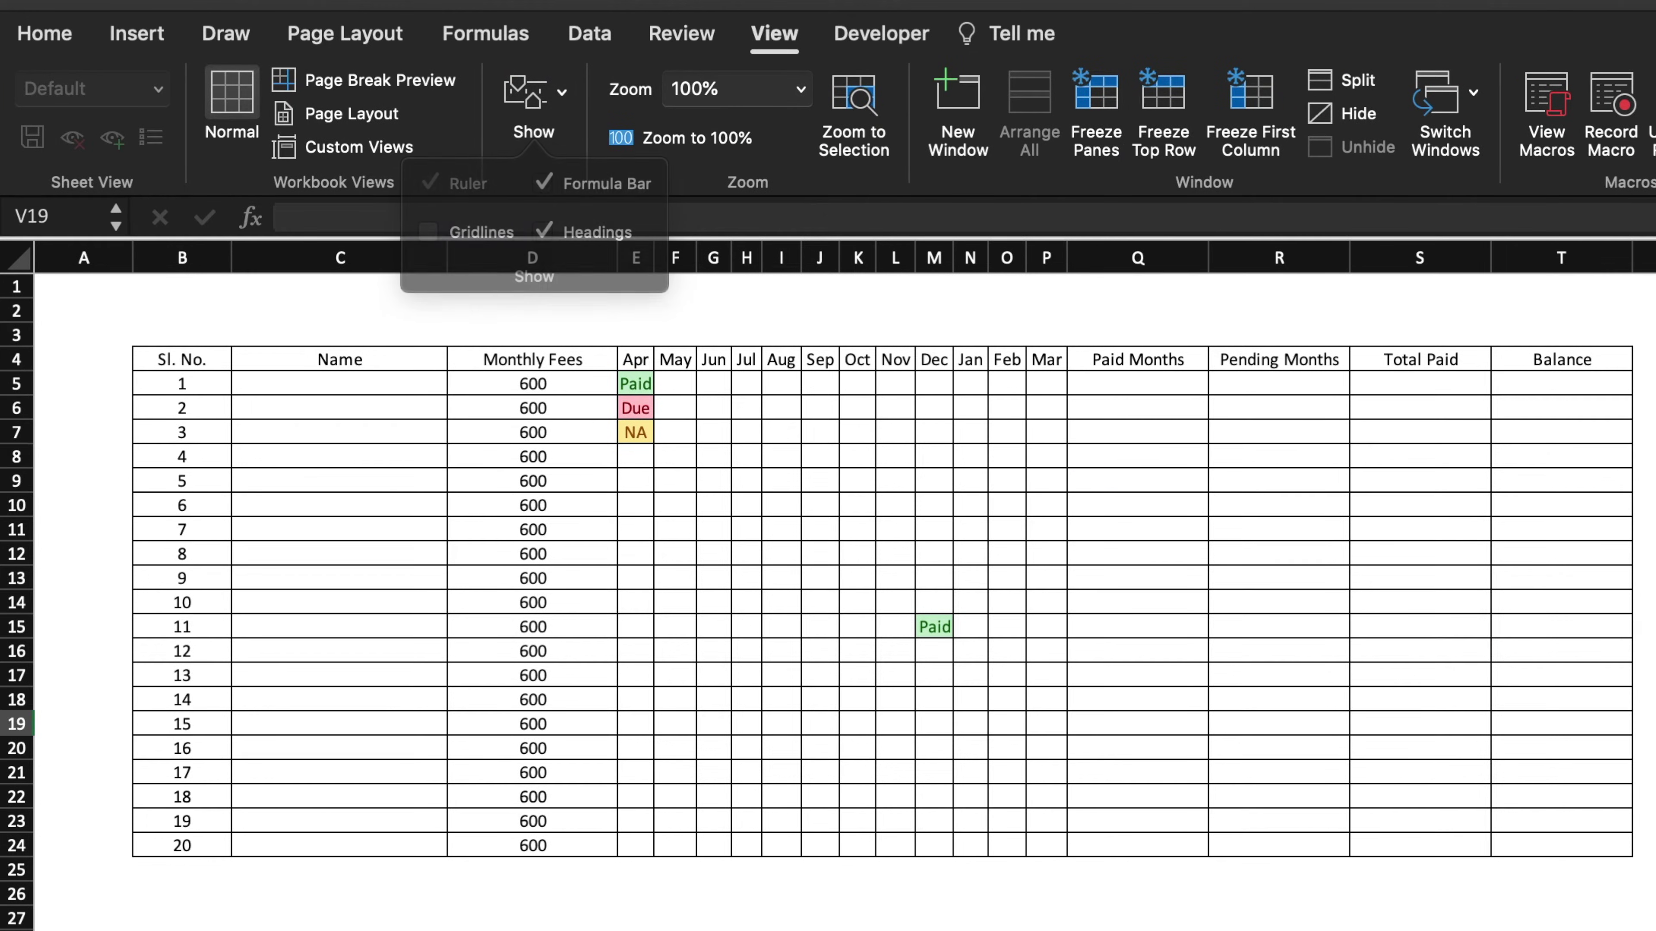
Merge and center B3:P3, Q3:R3 and S3:T3 above the table headers, and add borders to that row
{"action": "left_click", "coordinate": [859, 335]}
{"action": "left_click", "coordinate": [182, 337]}
{"action": "left_click_drag", "start_coordinate": [182, 338], "coordinate": [1249, 340]}
{"action": "left_click", "coordinate": [45, 33]}
{"action": "left_click", "coordinate": [854, 149]}
{"action": "left_click", "coordinate": [853, 138]}
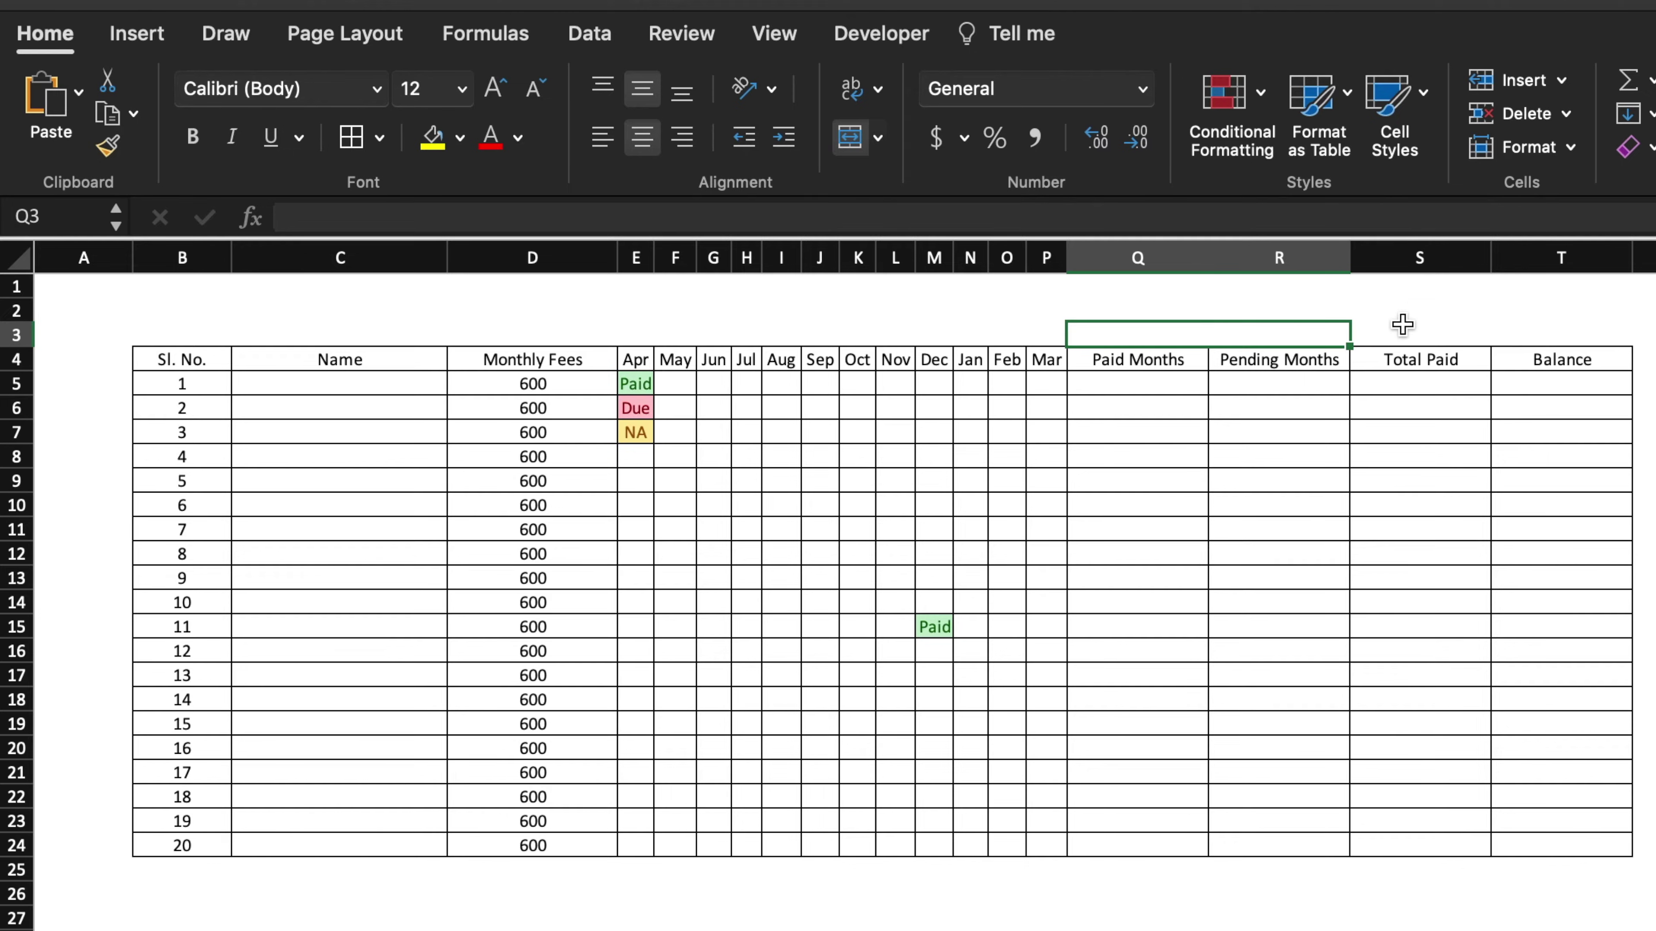
{"action": "left_click_drag", "start_coordinate": [1405, 330], "coordinate": [1532, 337]}
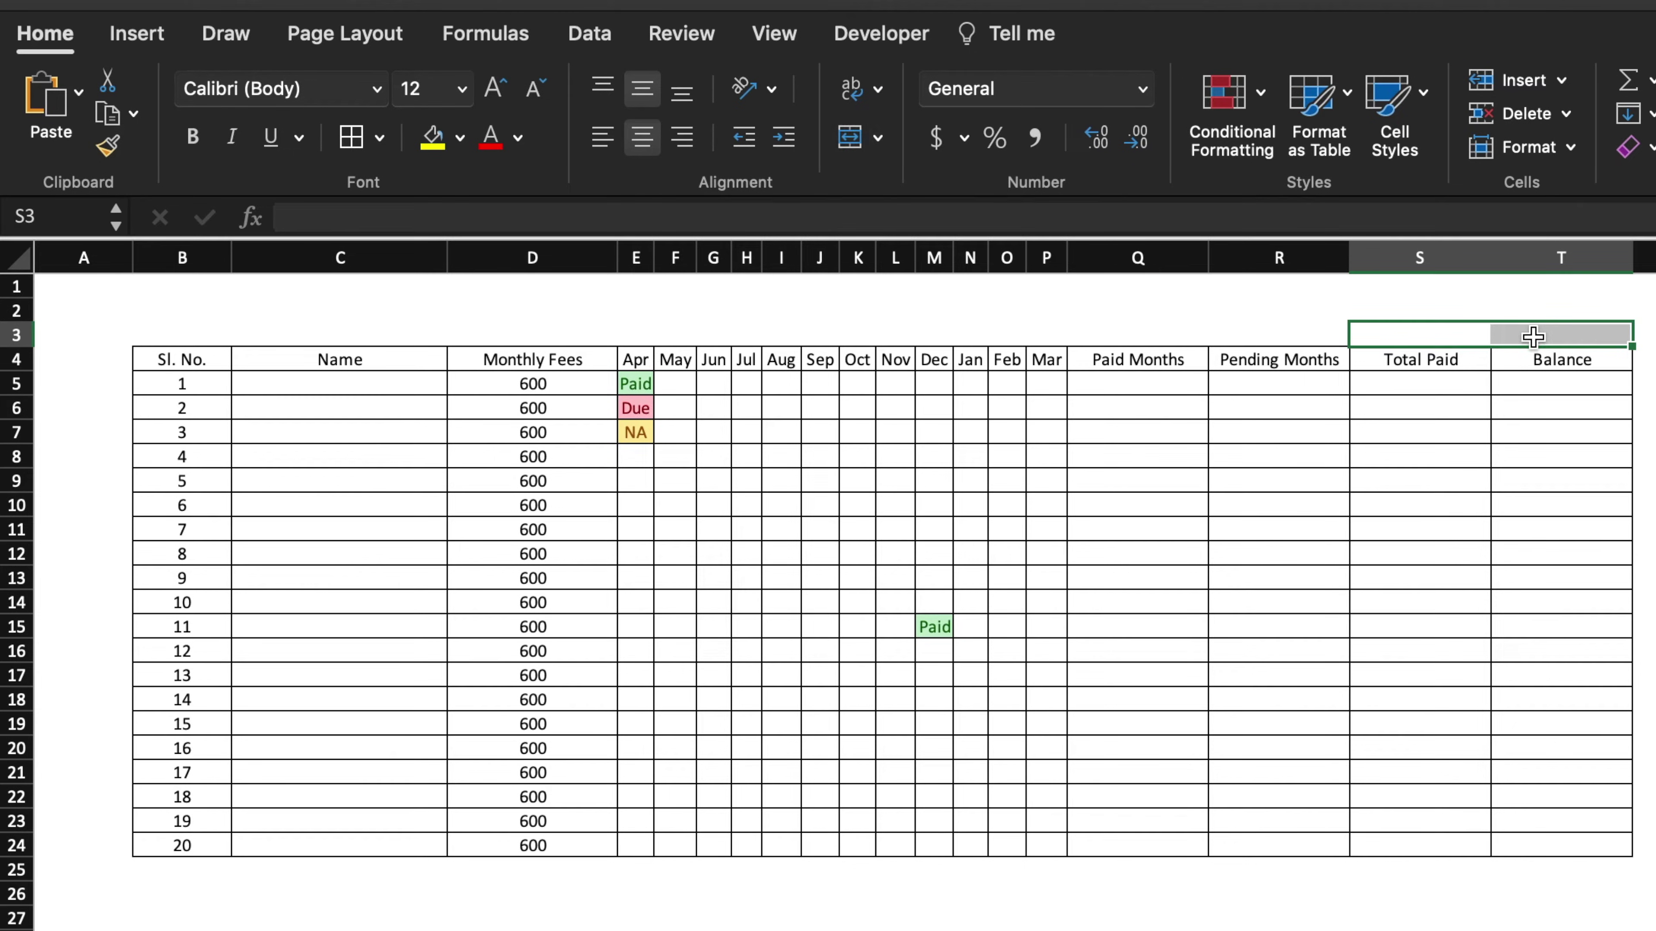
{"action": "left_click", "coordinate": [851, 139]}
{"action": "left_click_drag", "start_coordinate": [587, 332], "coordinate": [1426, 340]}
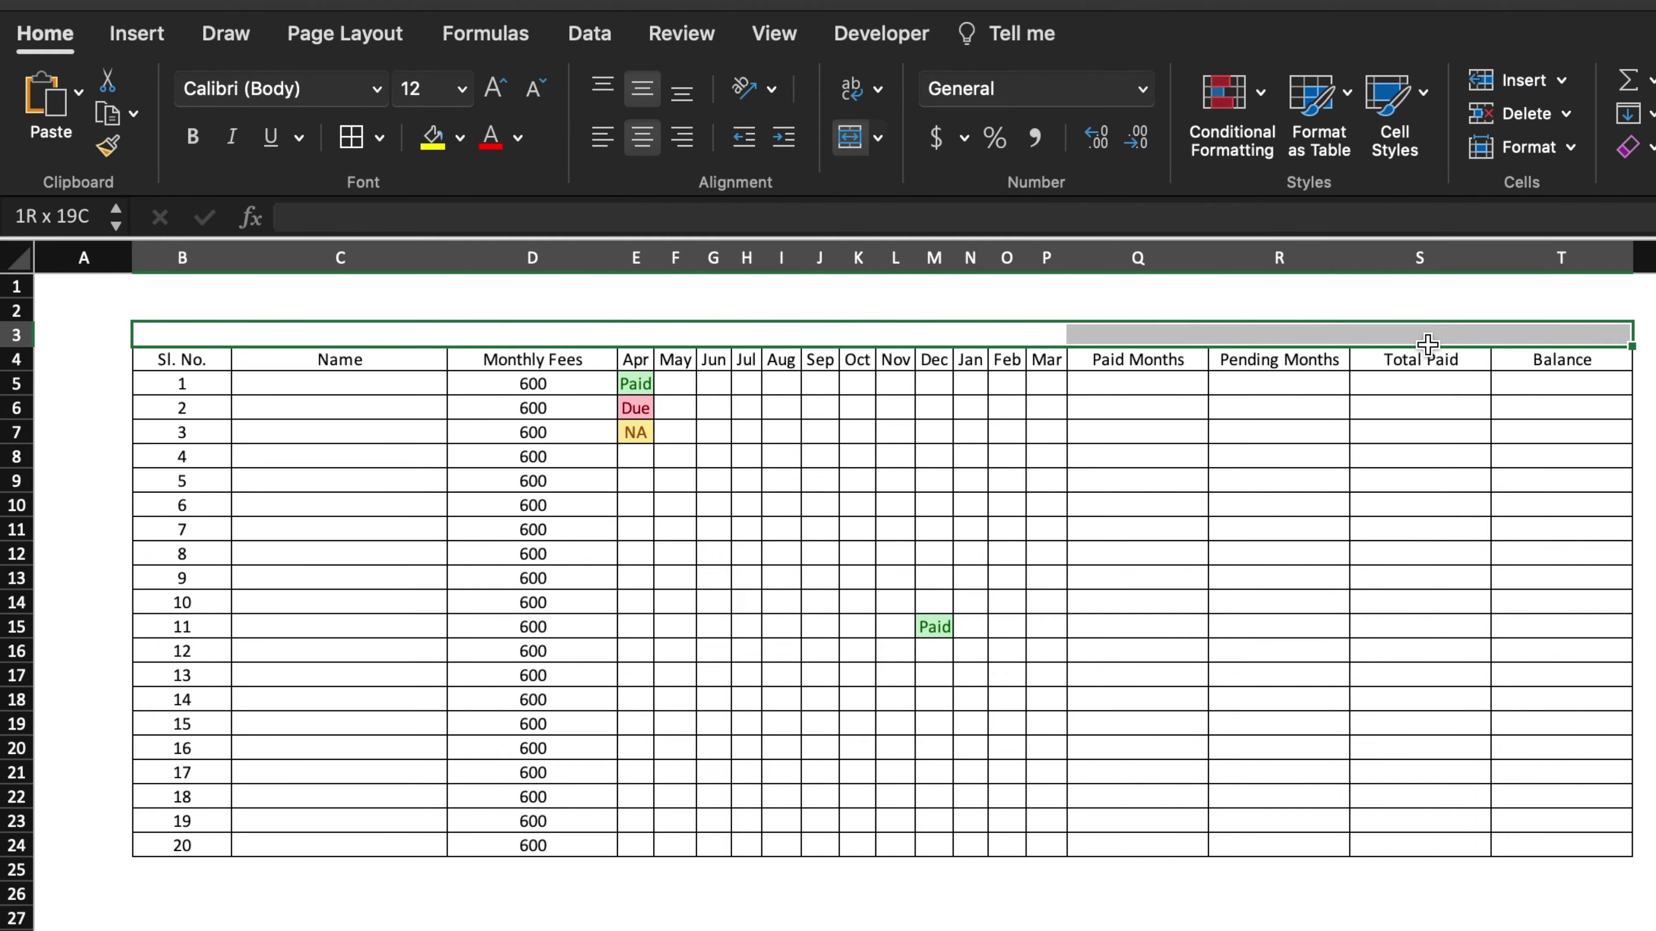
Enter the title "Monthly School Fees Record - Class 6th" in merged cell B3 and the label "Session" in Q3
{"action": "left_click", "coordinate": [899, 334]}
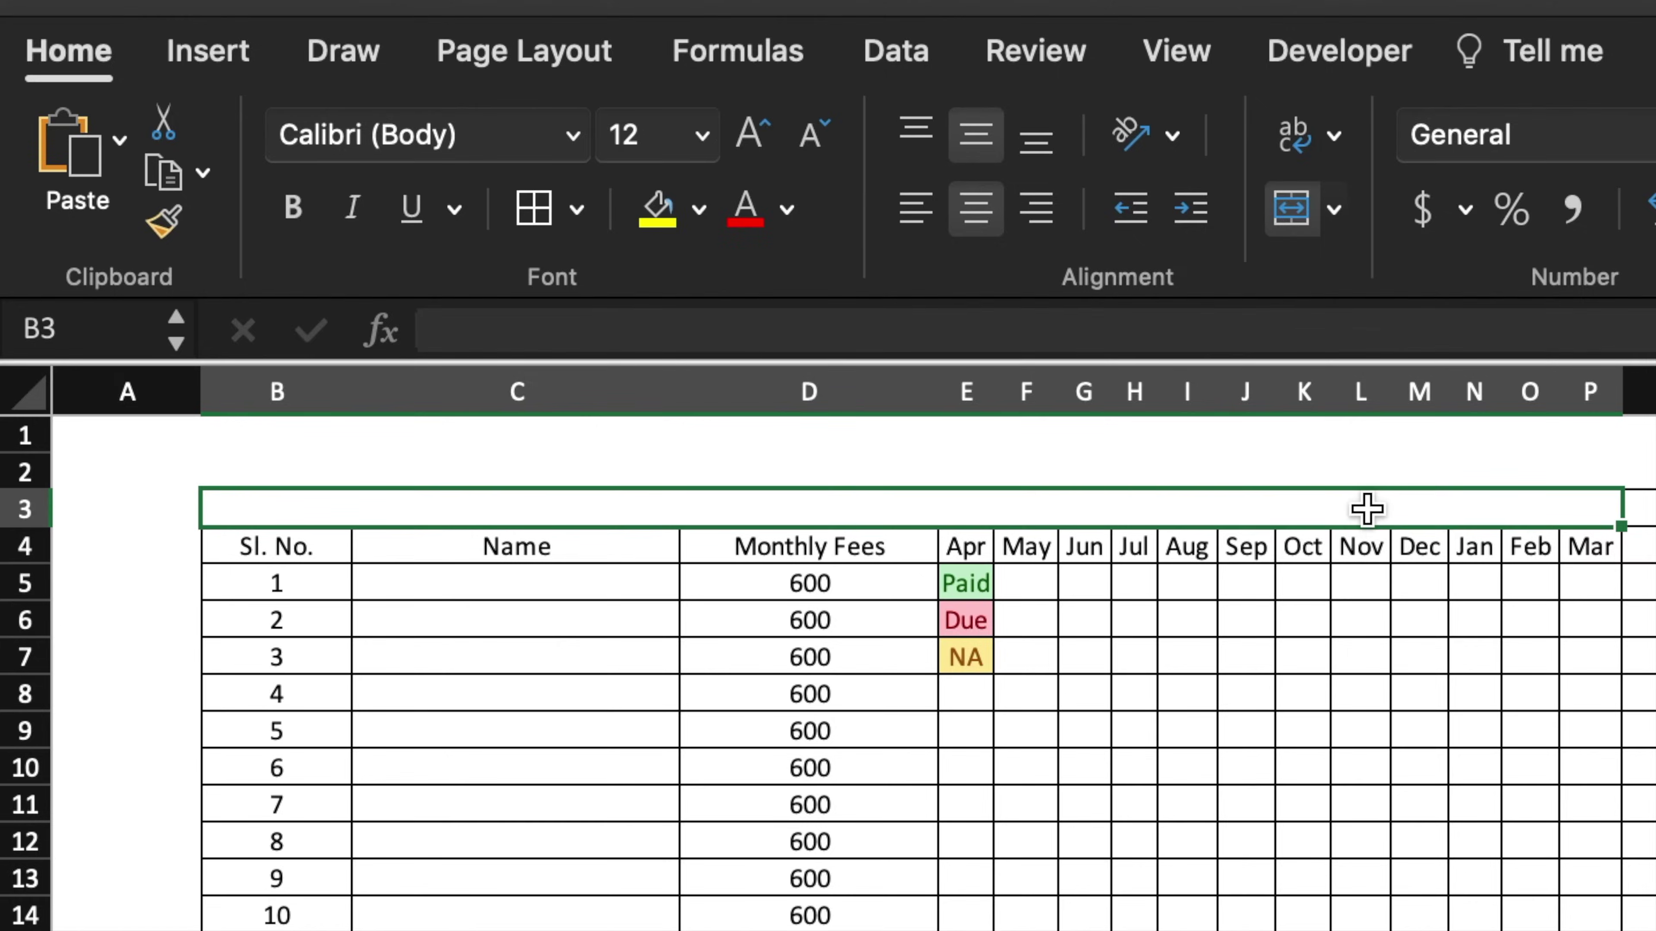
{"action": "type", "text": "Mont"}
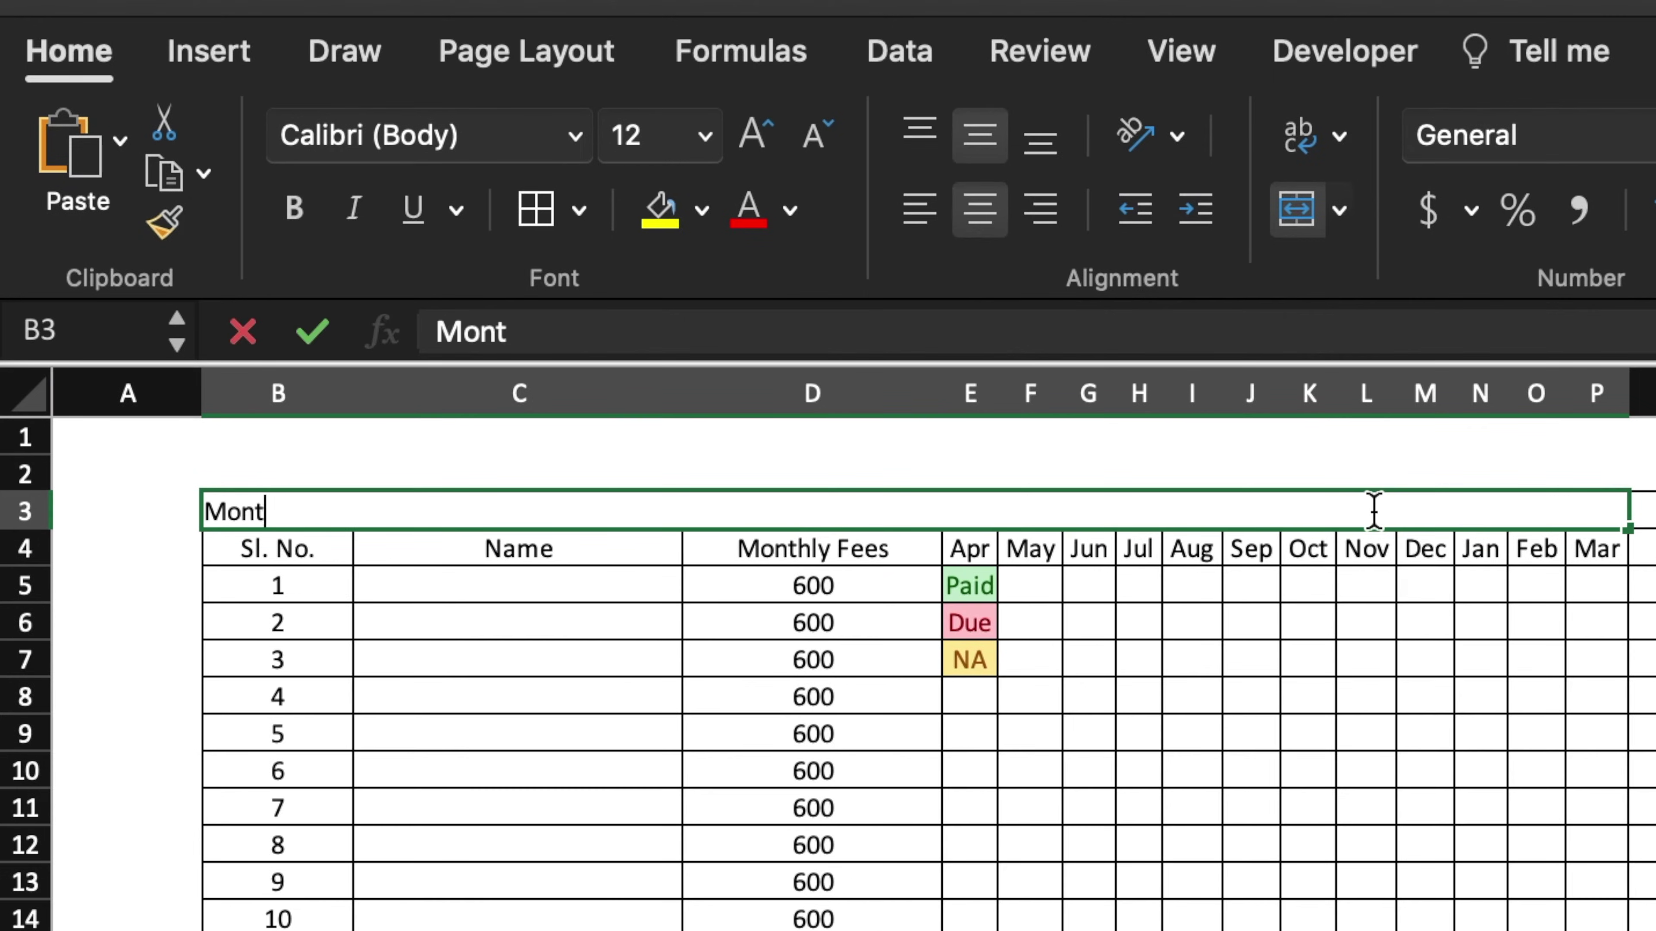
{"action": "type", "text": "hly School Fees Record -"}
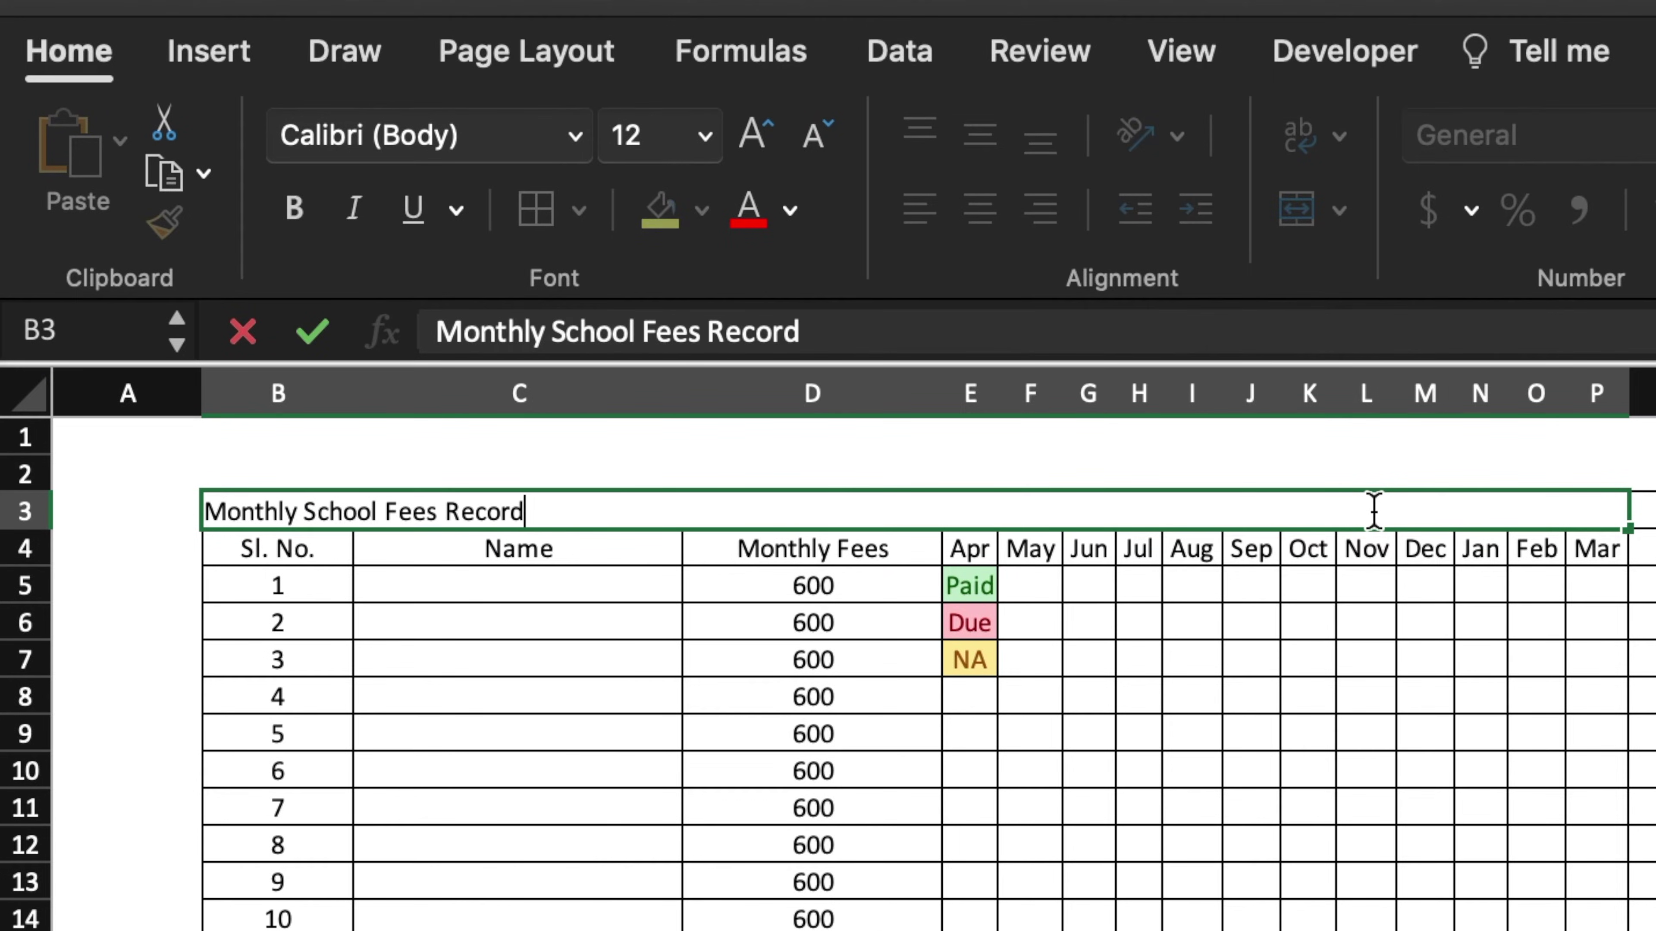
{"action": "type", "text": " Class 6"}
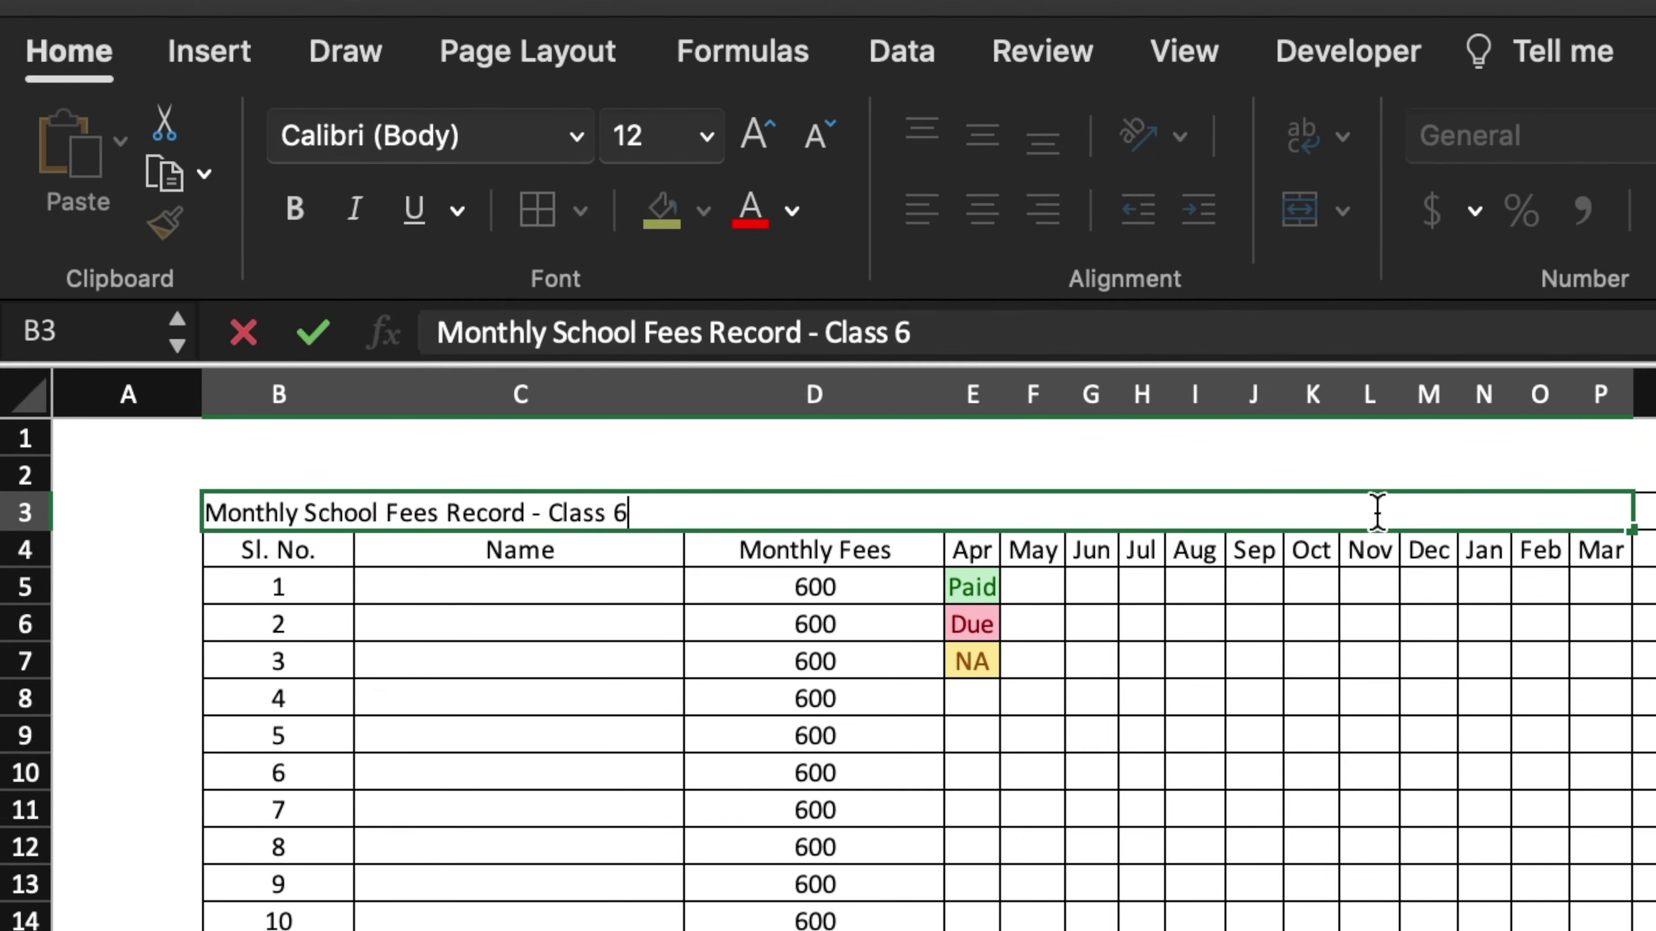
{"action": "type", "text": "th"}
{"action": "left_click", "coordinate": [895, 559]}
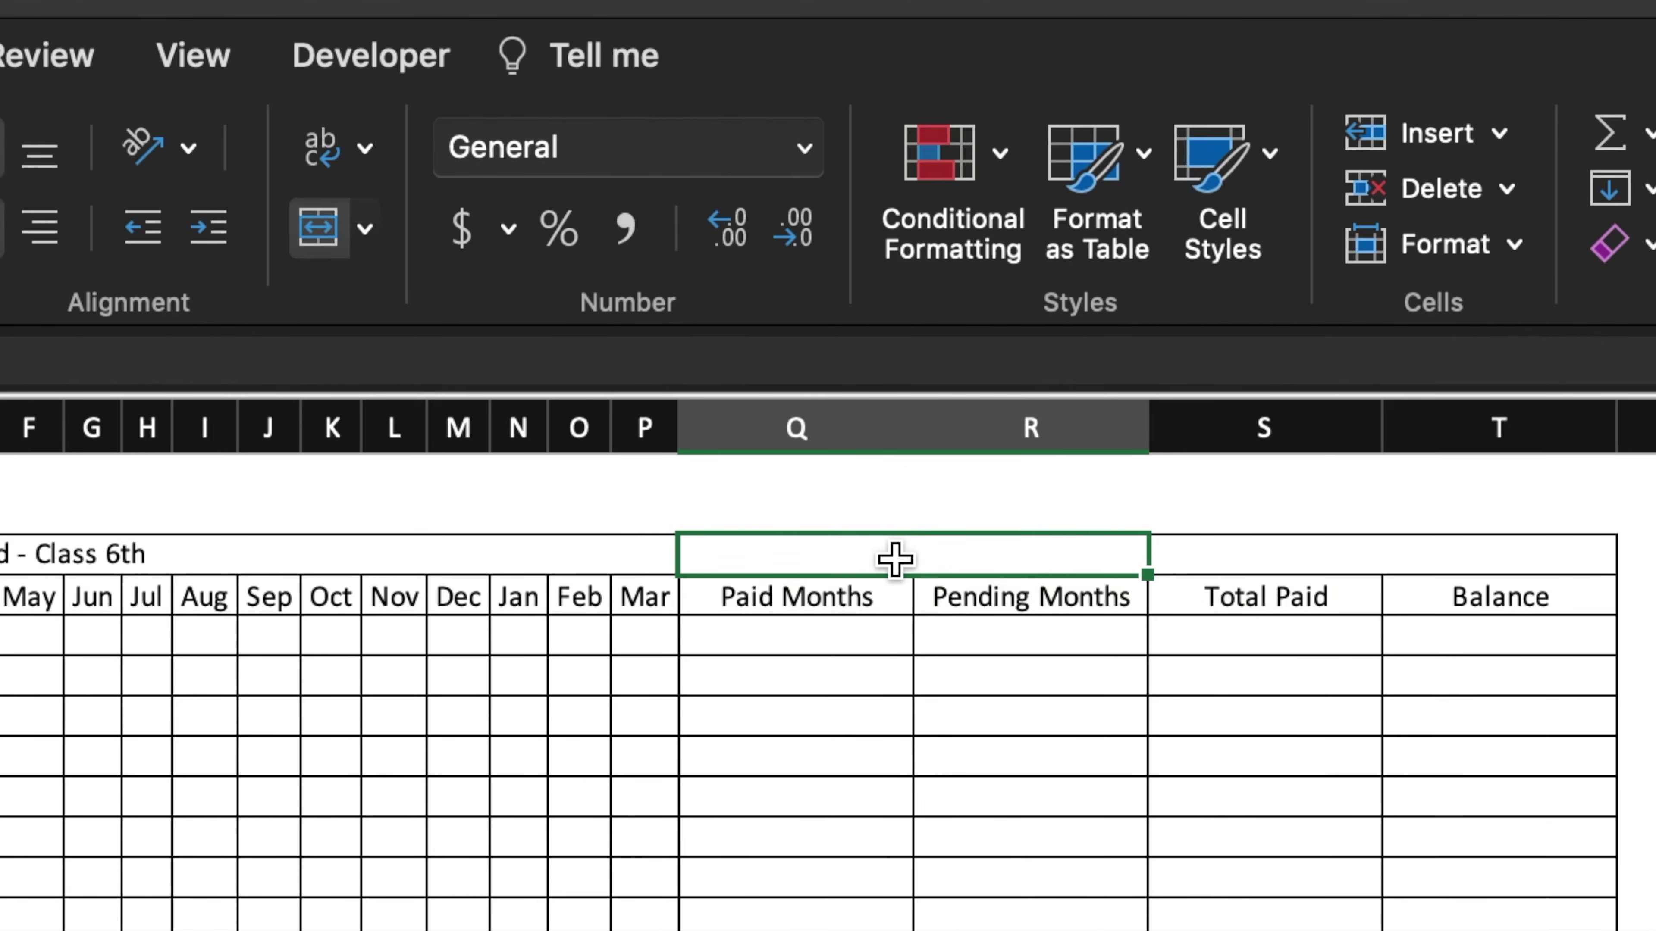
{"action": "type", "text": "Session"}
Add a list data validation to merged cell S3 with the yearly sessions from 2022-2023 through 2029-2030, separated by commas
{"action": "left_click", "coordinate": [1455, 559]}
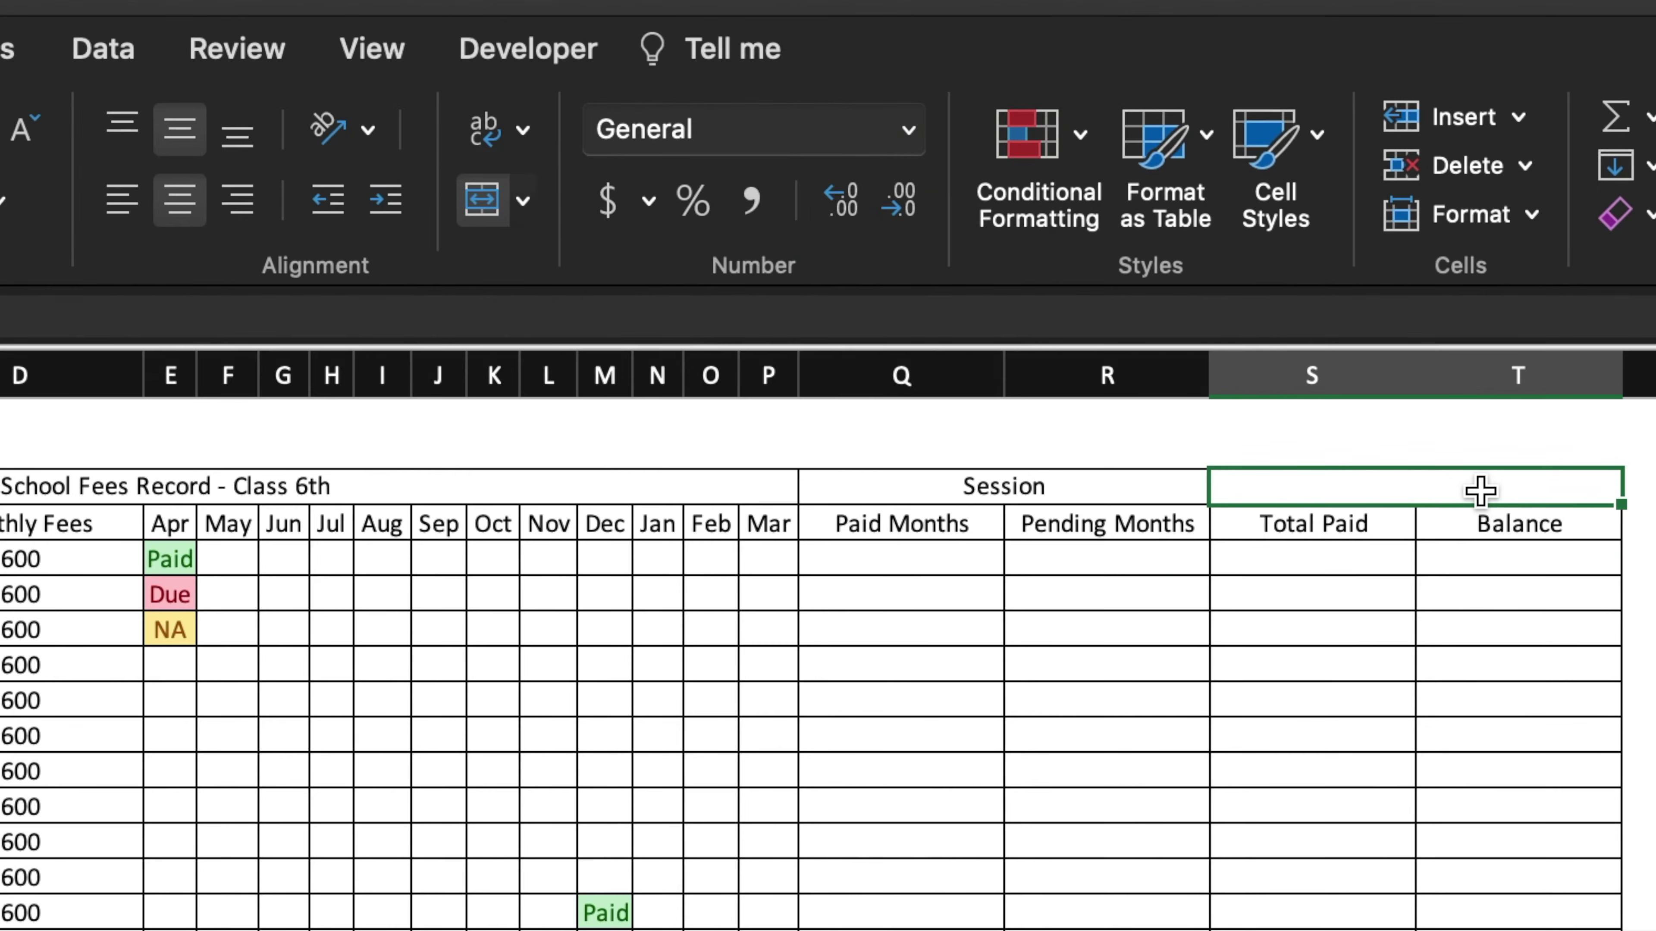
{"action": "left_click", "coordinate": [91, 57]}
{"action": "left_click", "coordinate": [1308, 137]}
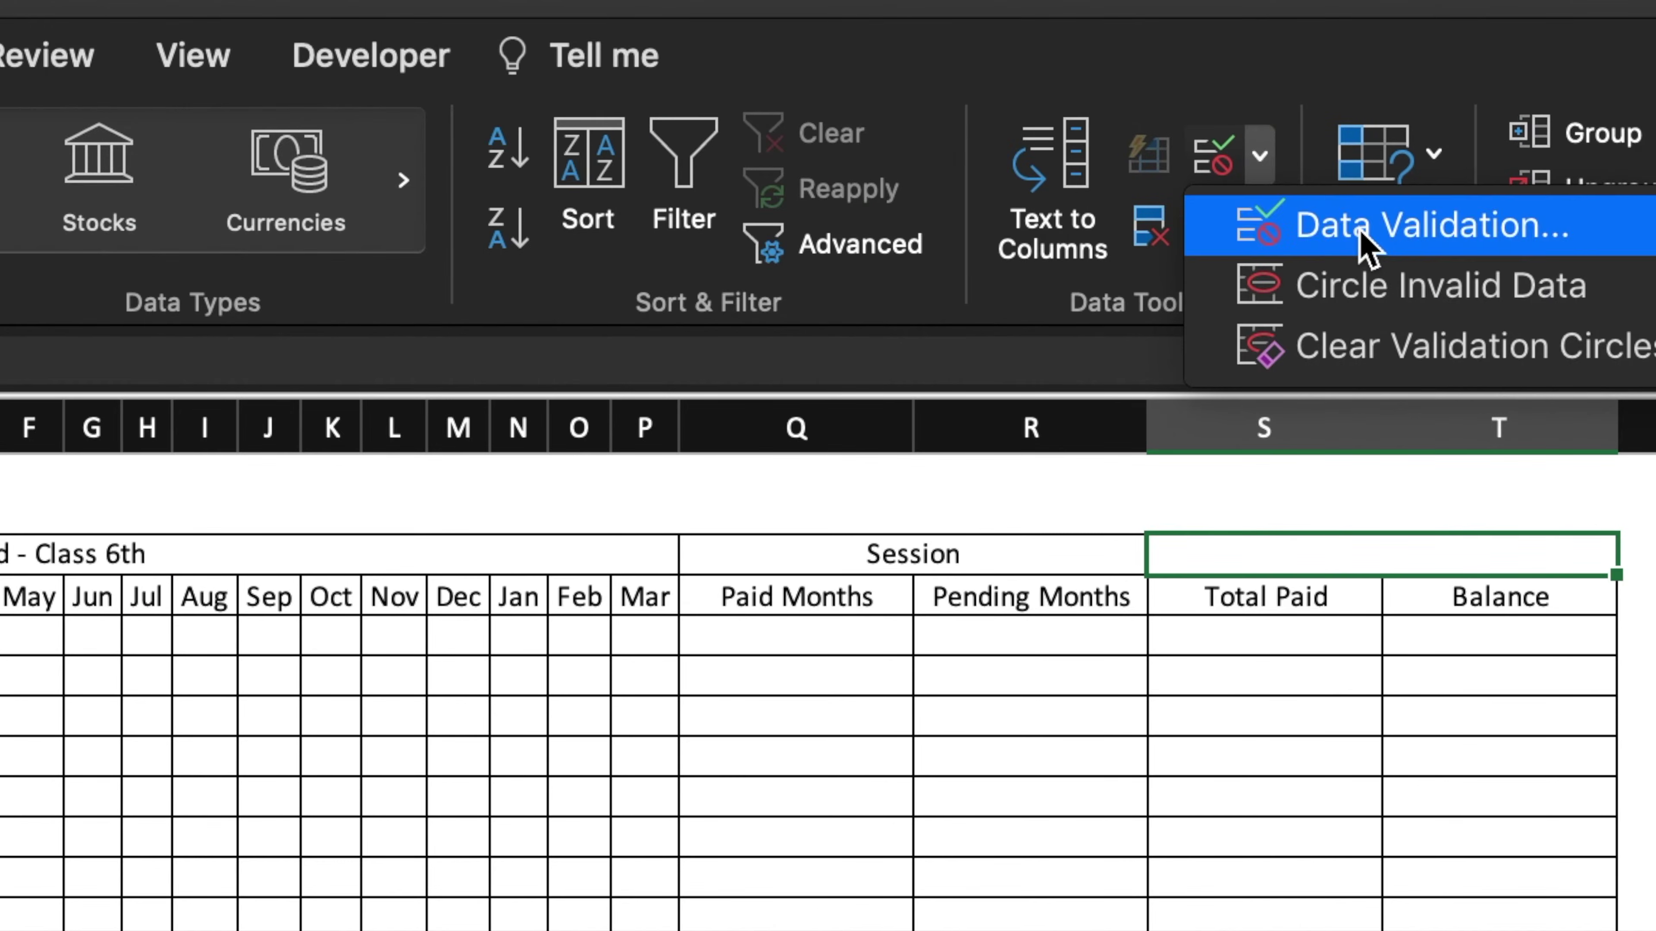
{"action": "left_click", "coordinate": [1402, 219]}
{"action": "left_click", "coordinate": [794, 392]}
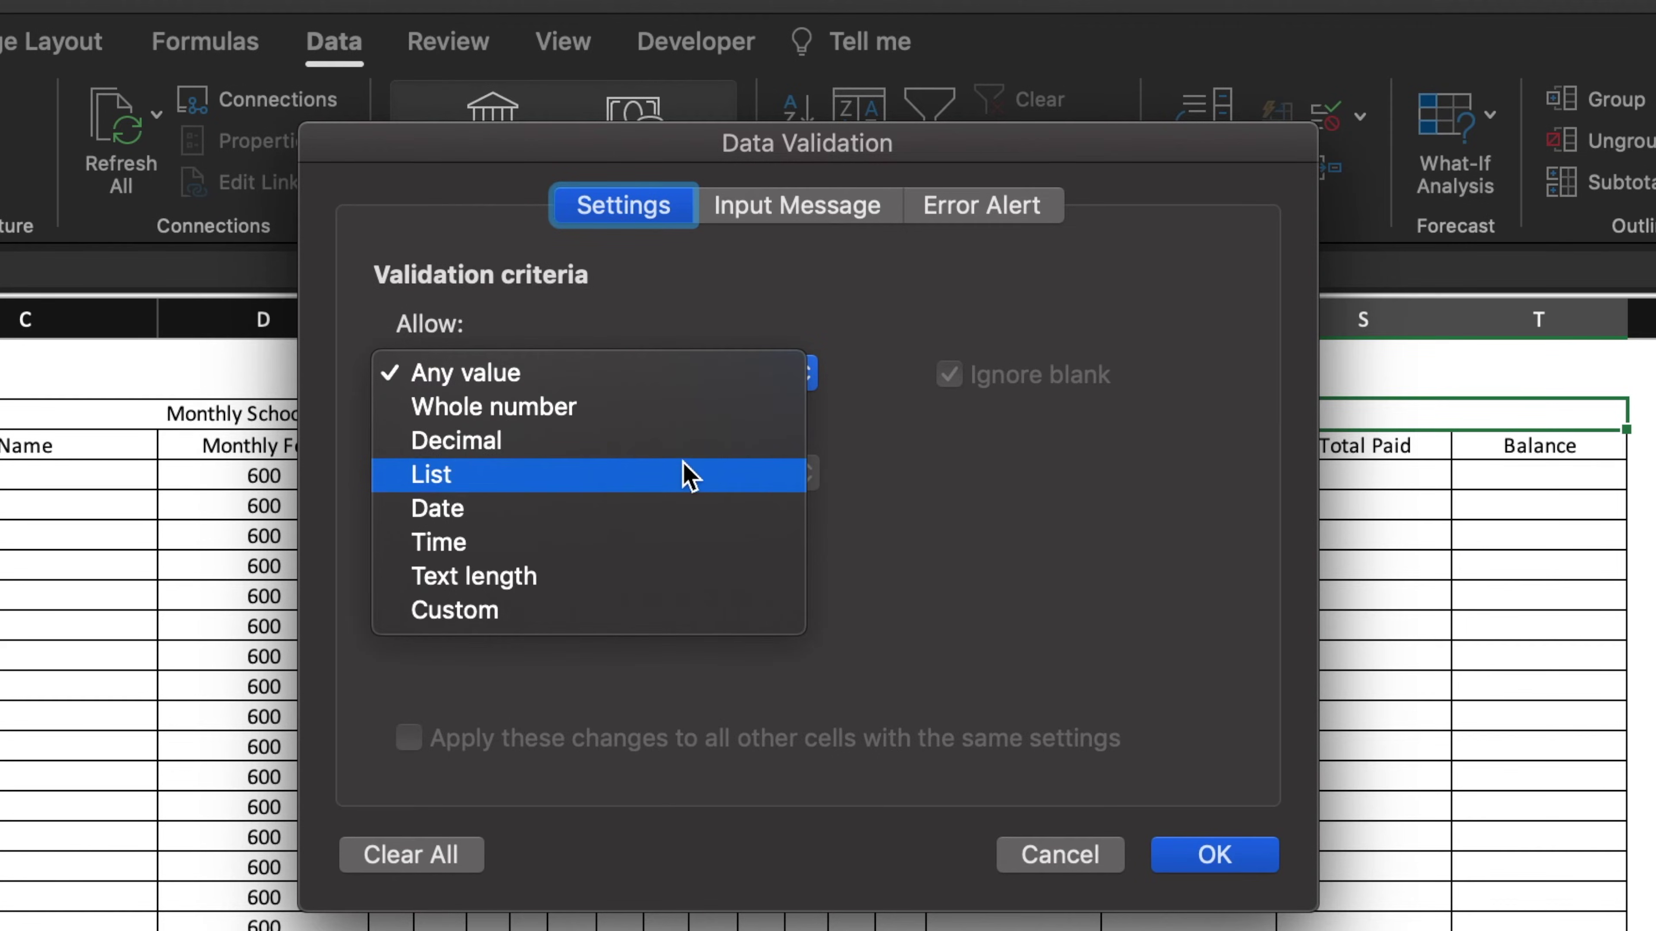
{"action": "left_click", "coordinate": [683, 472]}
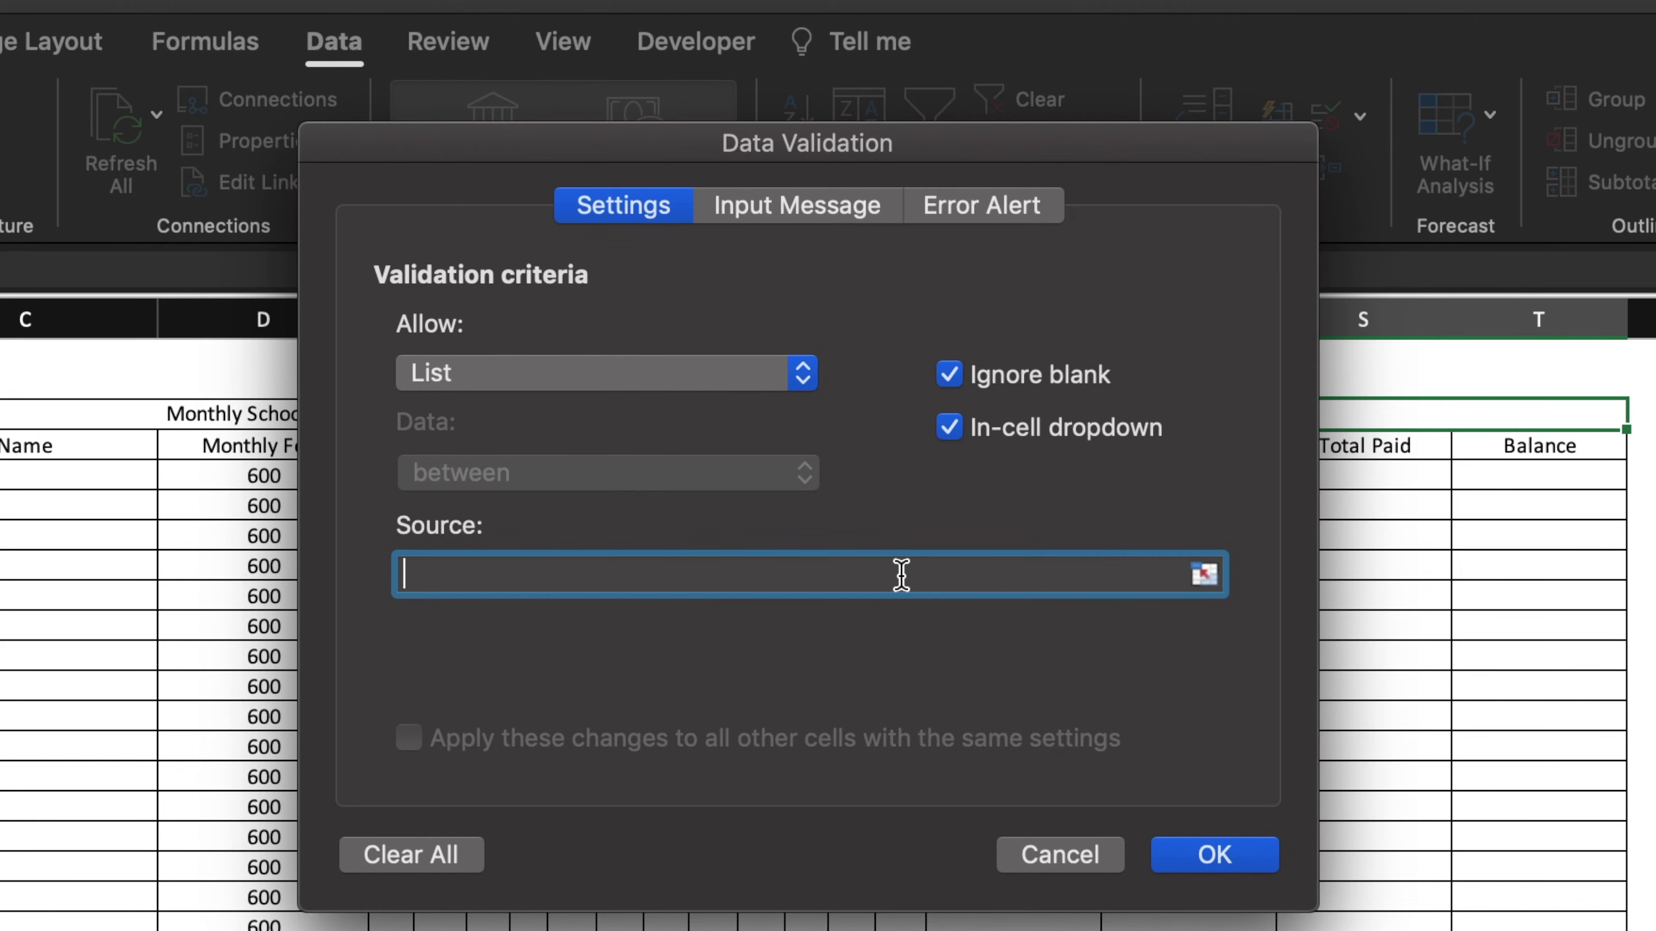
{"action": "type", "text": "2022-2023,2023-2024,2024-202"}
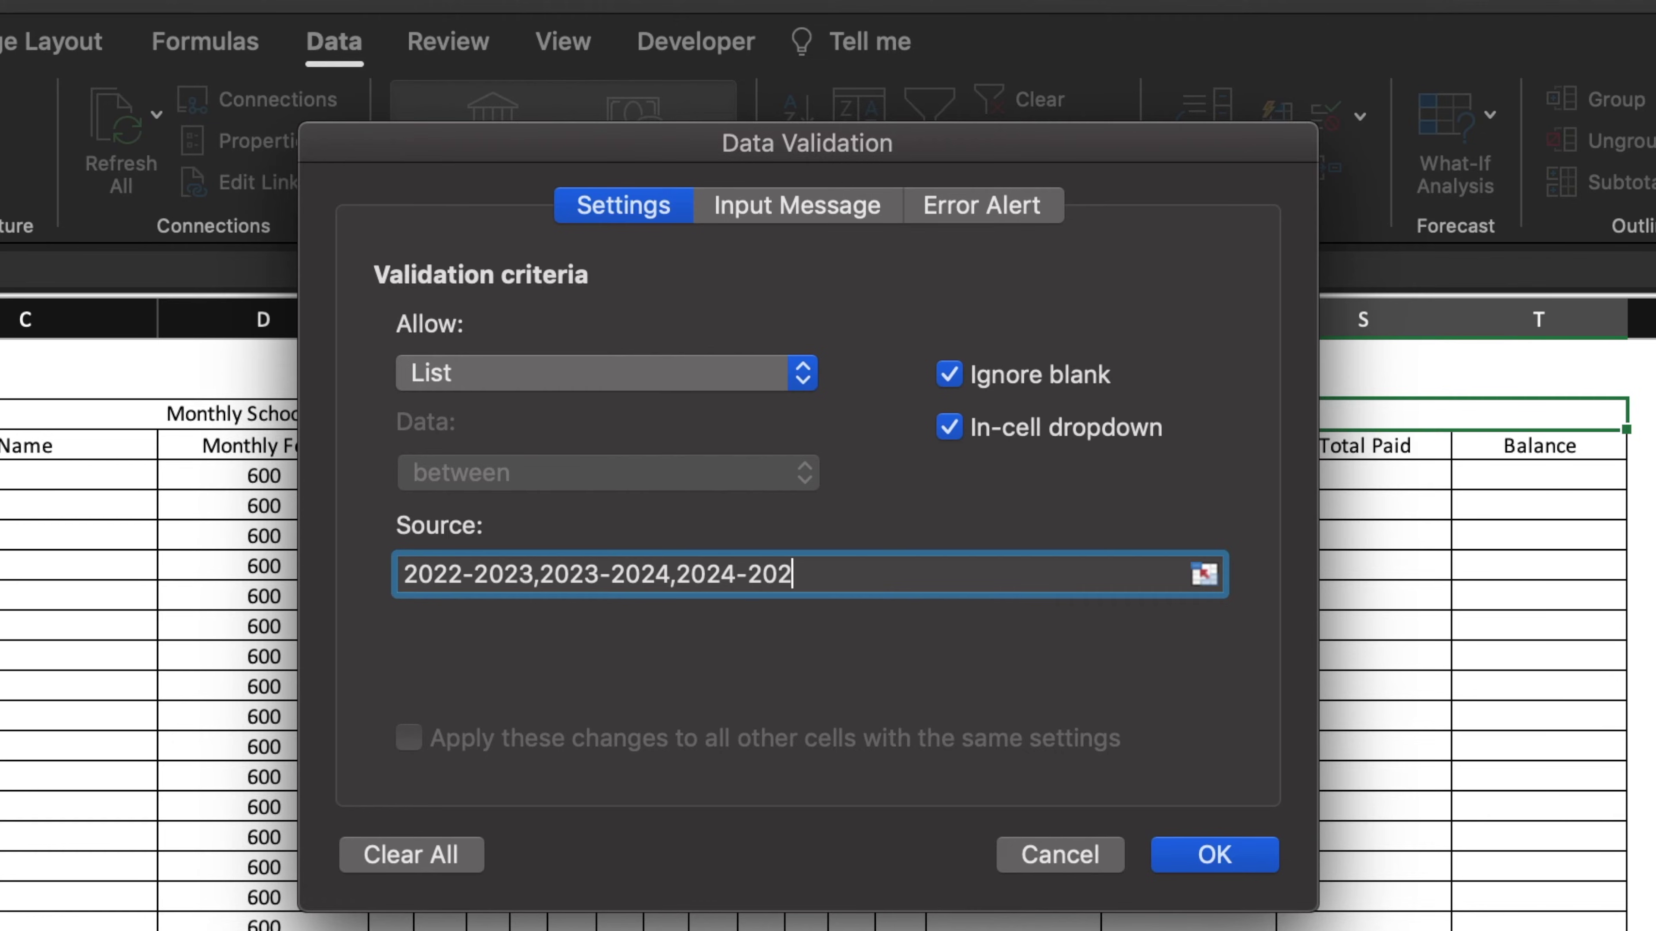
{"action": "type", "text": "5,2025-2026,2026-2027,2027-2028,2028-2029,2029-2030"}
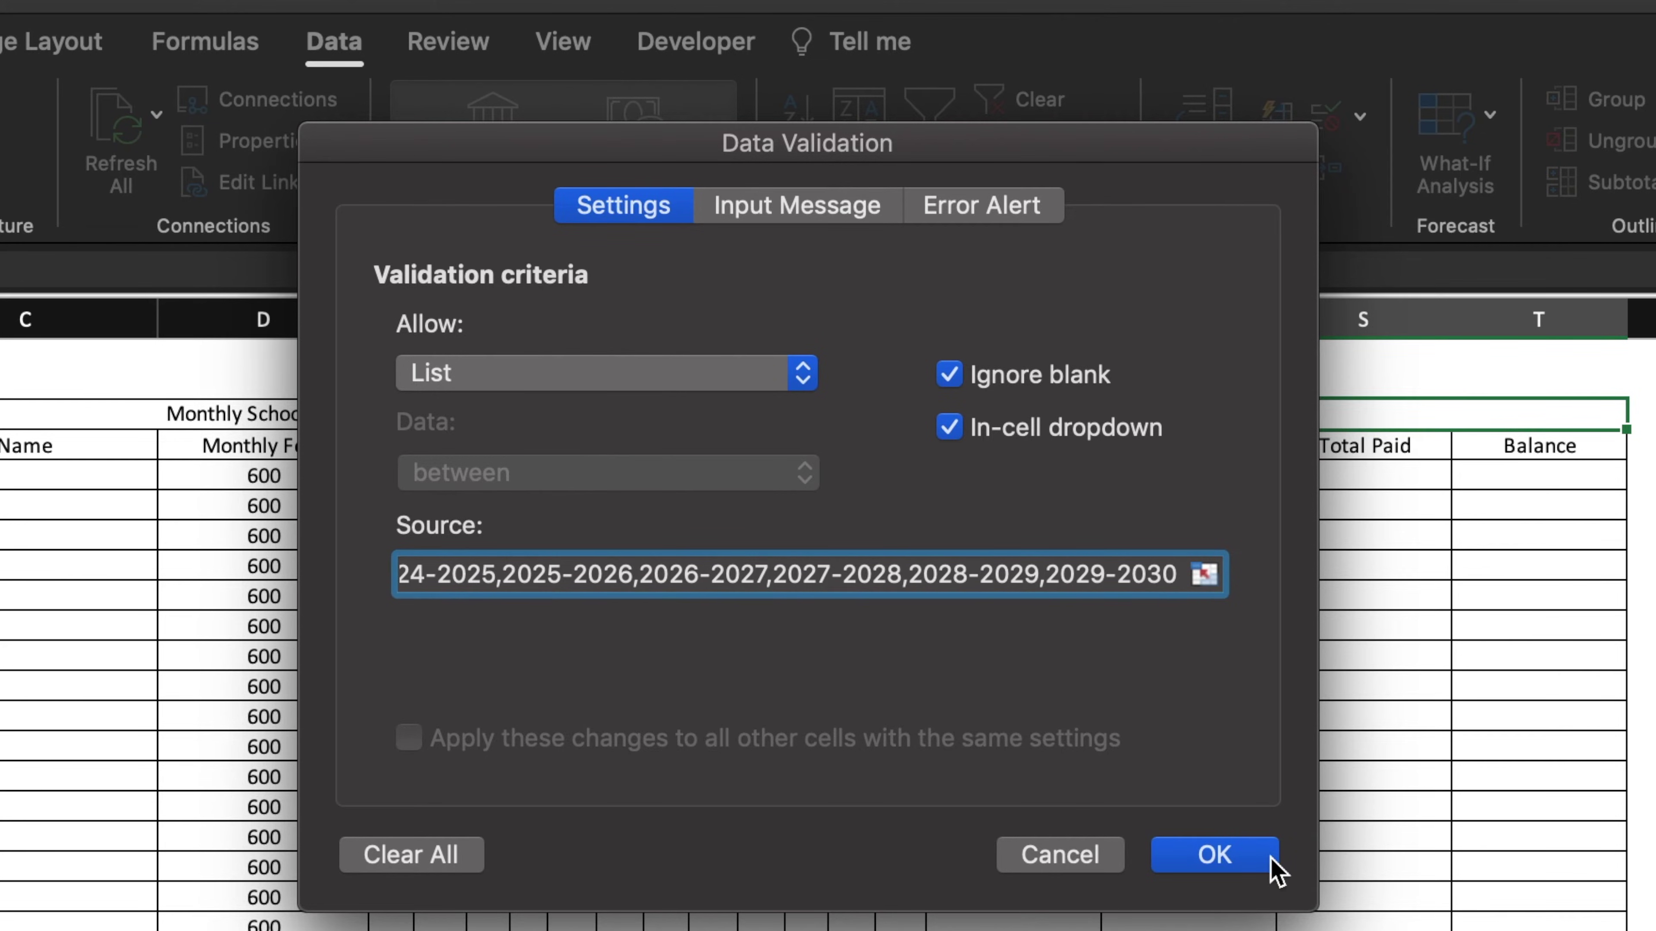
{"action": "left_click", "coordinate": [1214, 855]}
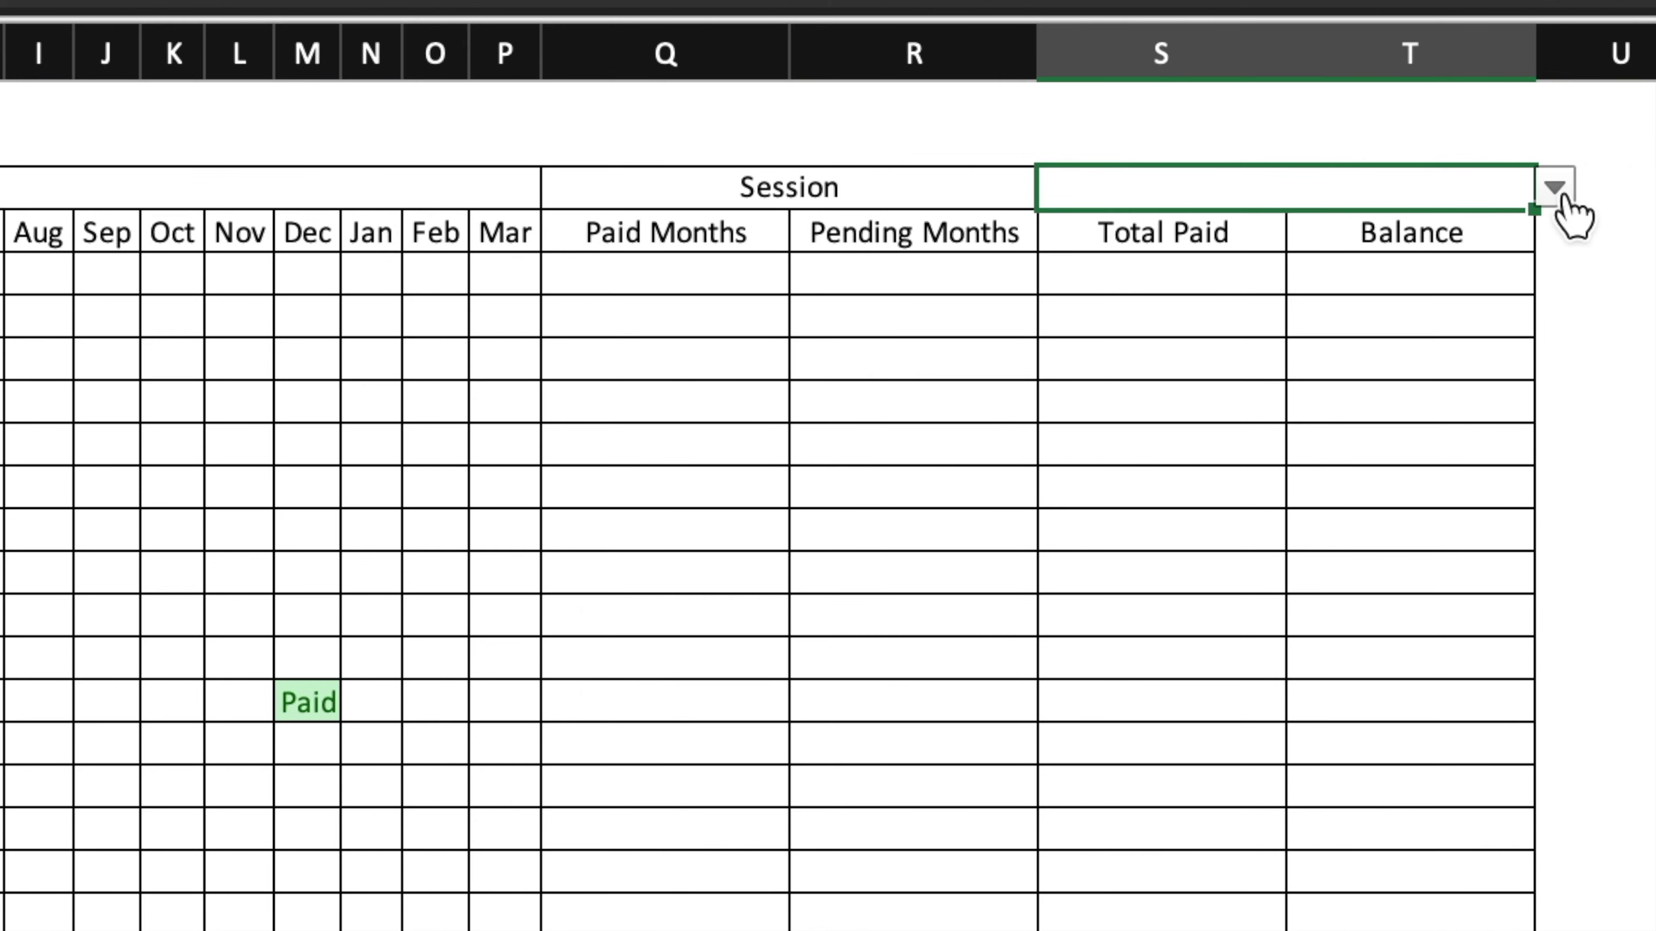
Try 2025-2026 in the session dropdown in S3 and set the session to 2022-2023
{"action": "left_click", "coordinate": [1556, 189]}
{"action": "left_click", "coordinate": [1211, 410]}
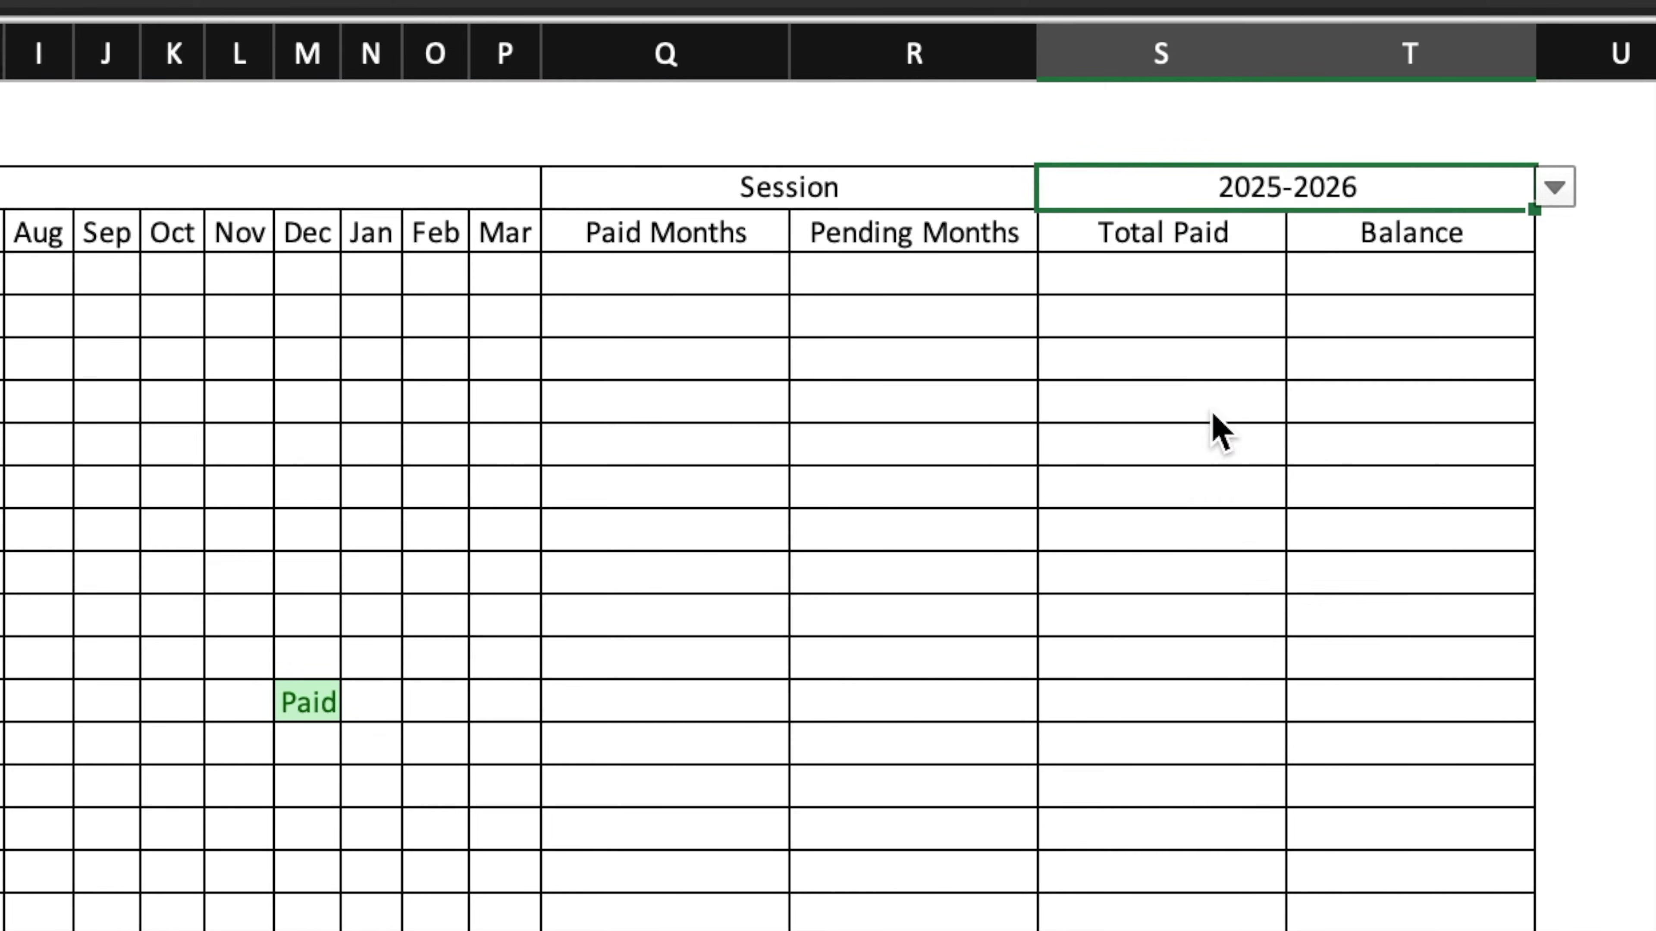
{"action": "left_click", "coordinate": [1555, 189]}
{"action": "left_click", "coordinate": [1157, 236]}
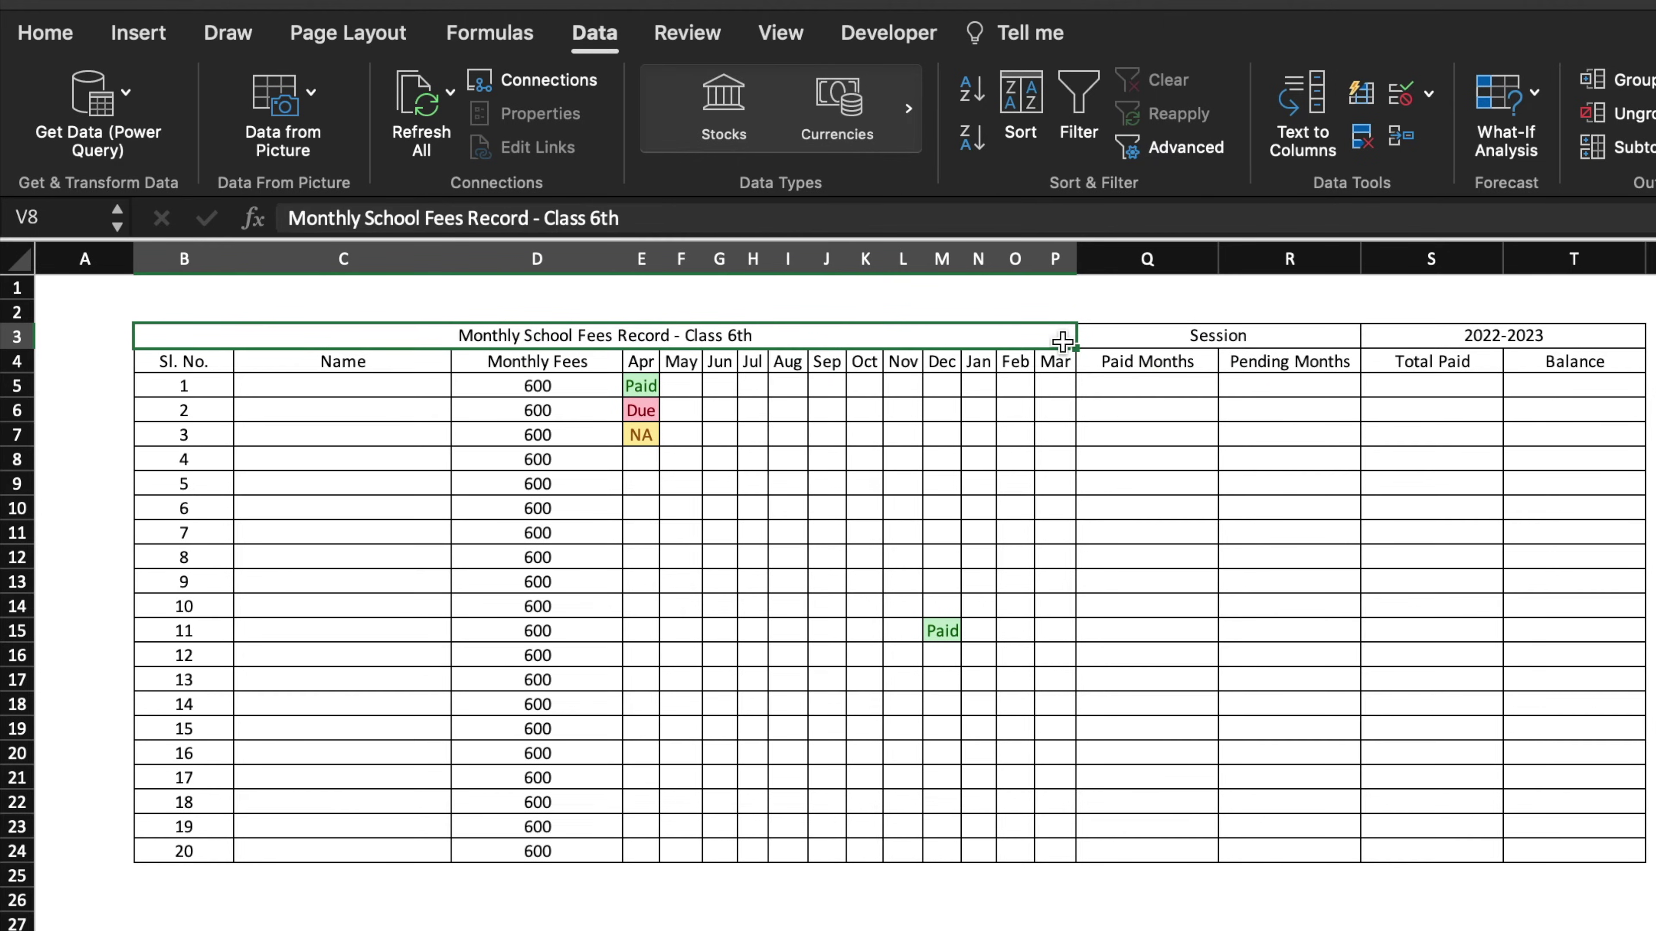
Fill the title row B3:T3 with the standard dark red and make its text white
{"action": "left_click_drag", "start_coordinate": [1062, 341], "coordinate": [1604, 338]}
{"action": "left_click", "coordinate": [49, 41]}
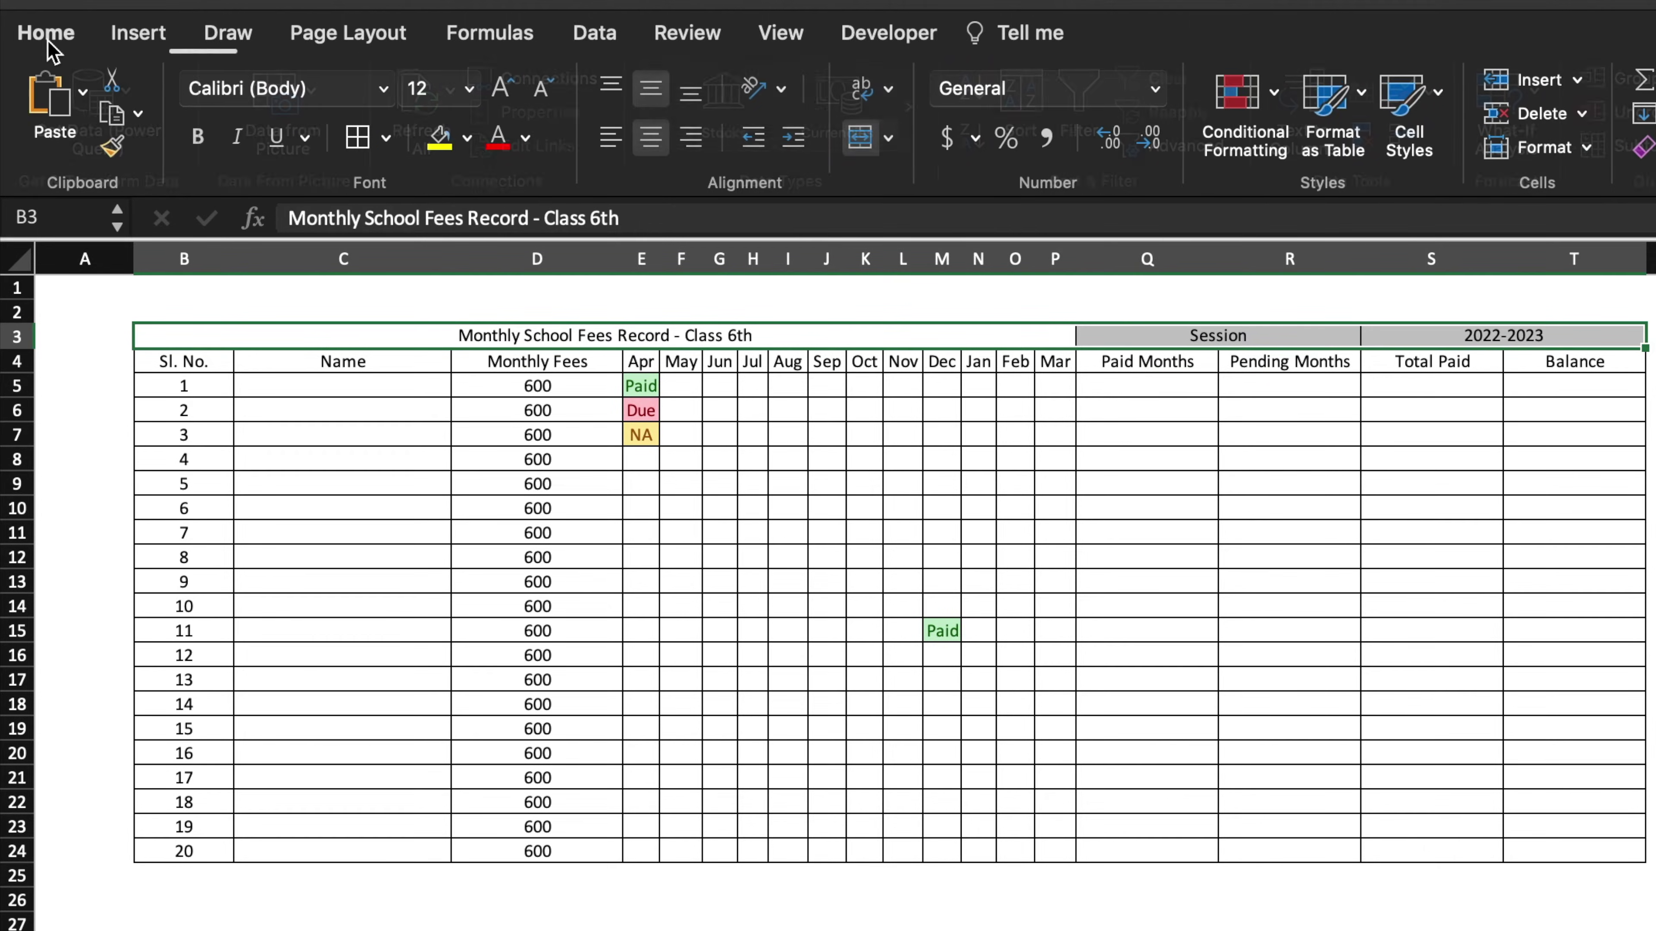
{"action": "left_click", "coordinate": [466, 139]}
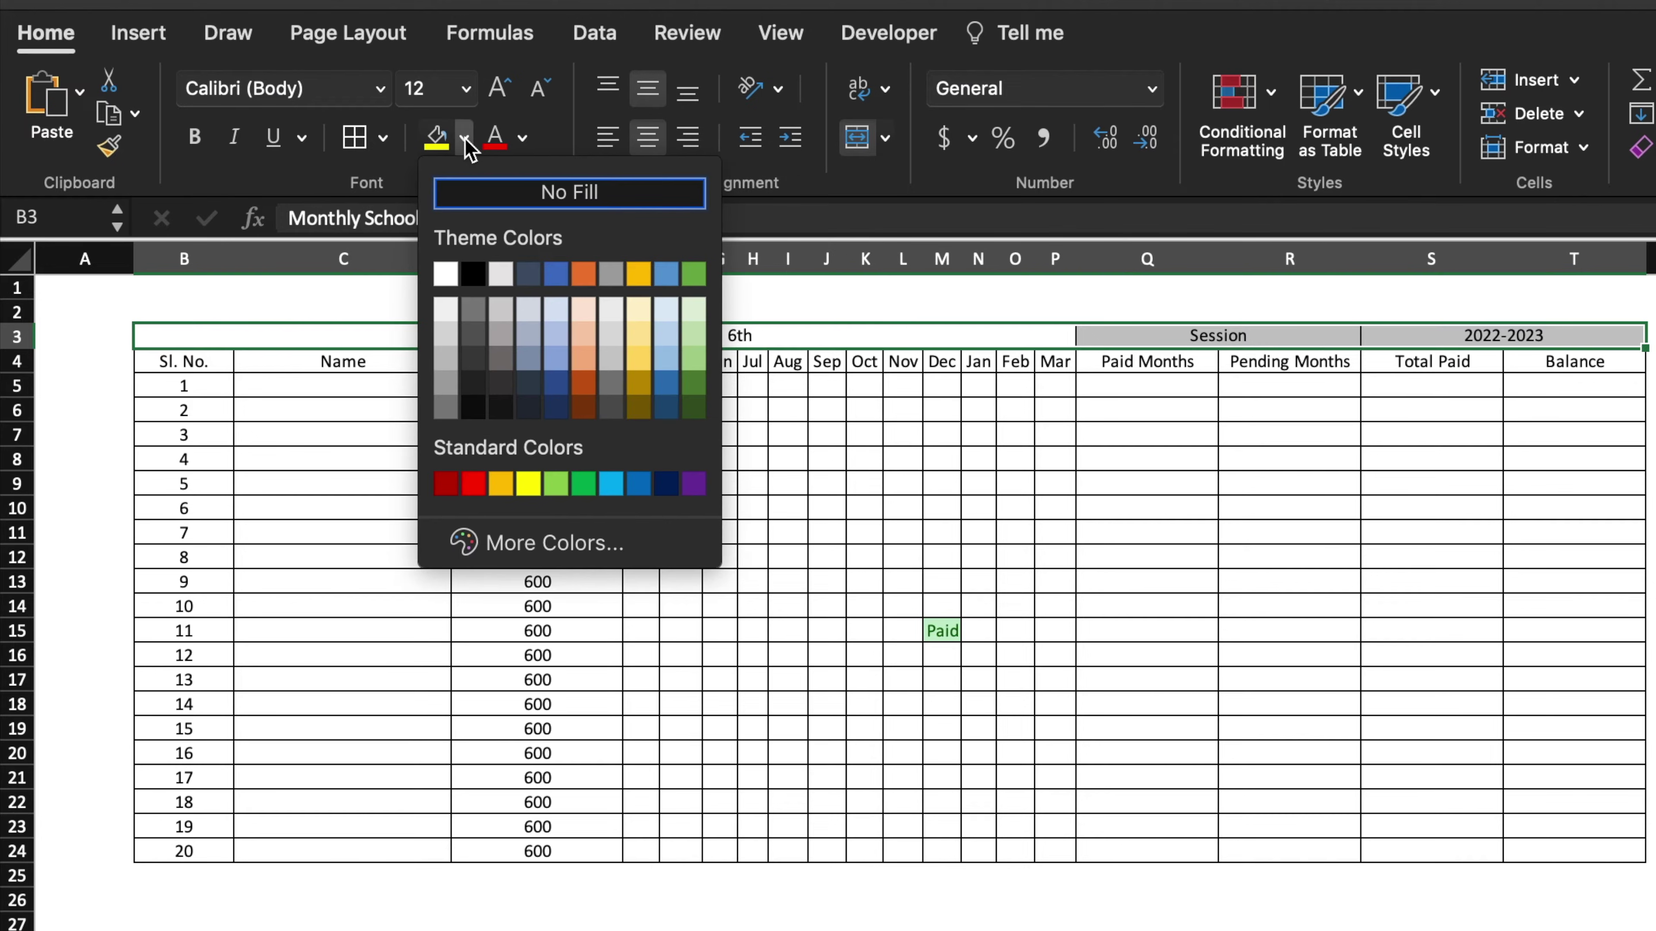
{"action": "left_click", "coordinate": [446, 483]}
{"action": "left_click", "coordinate": [522, 138]}
{"action": "left_click", "coordinate": [504, 274]}
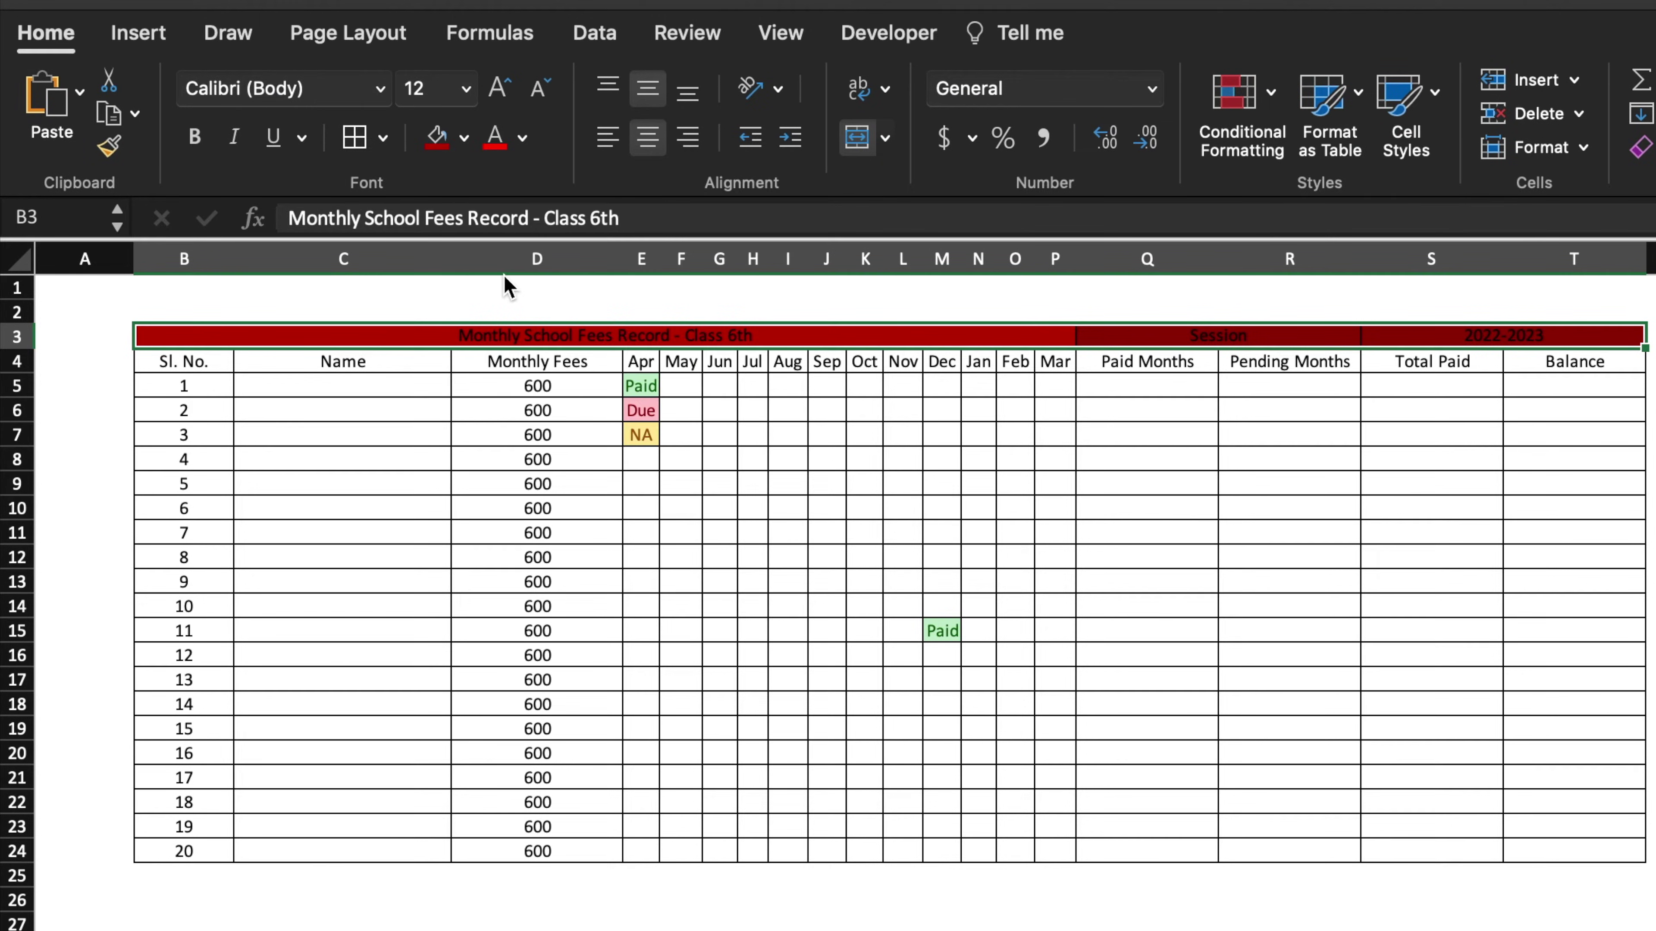
Change the title row B3:T3 to the Impact font and enlarge its text by several sizes
{"action": "left_click", "coordinate": [380, 89]}
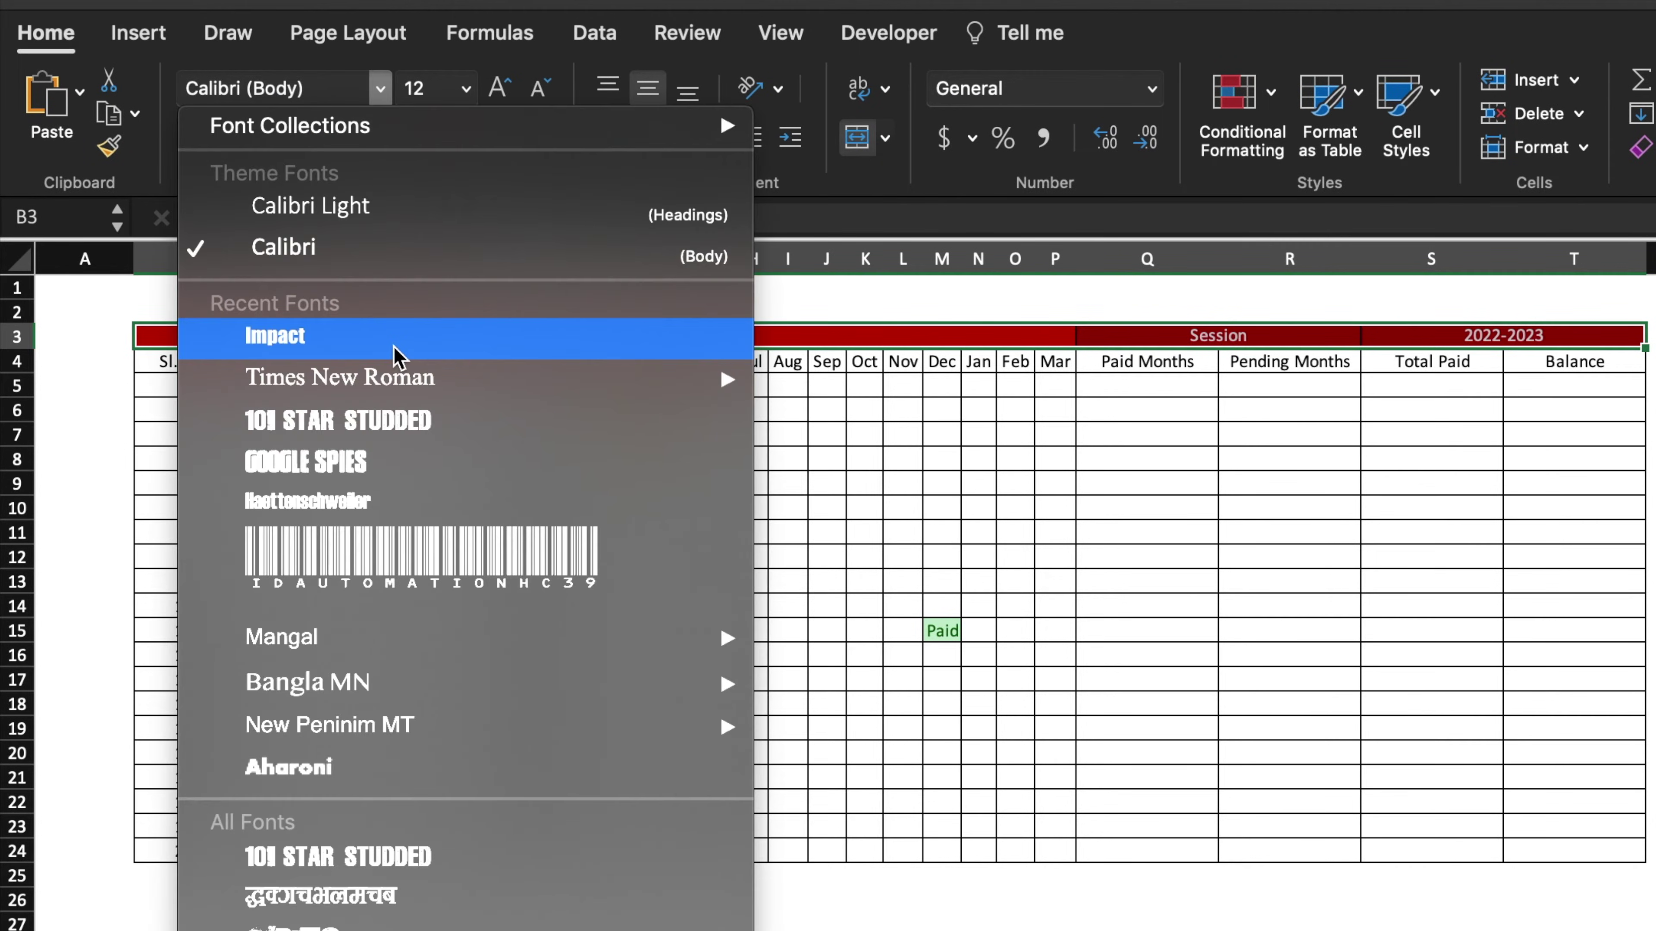
{"action": "left_click", "coordinate": [396, 347]}
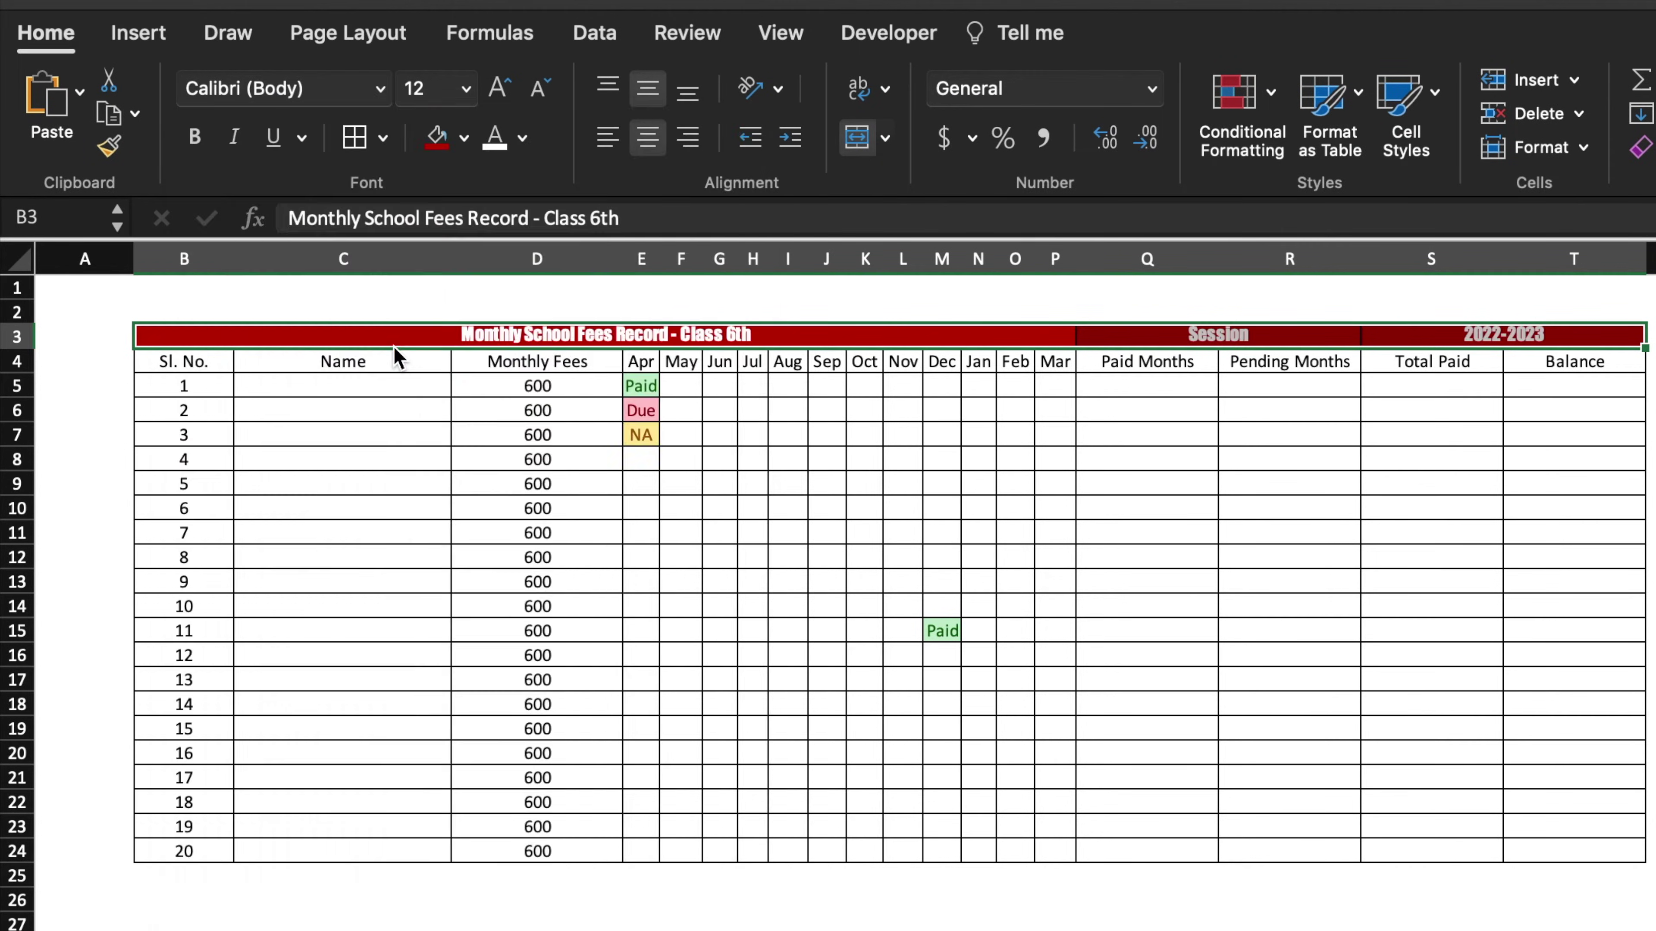
{"action": "left_click", "coordinate": [502, 94]}
{"action": "left_click", "coordinate": [502, 95]}
{"action": "left_click", "coordinate": [502, 95]}
Enter =COUNTIF(E5:P5,"Paid") in Q5 and copy the formula down the Paid Months column for all students
{"action": "left_click", "coordinate": [1147, 404]}
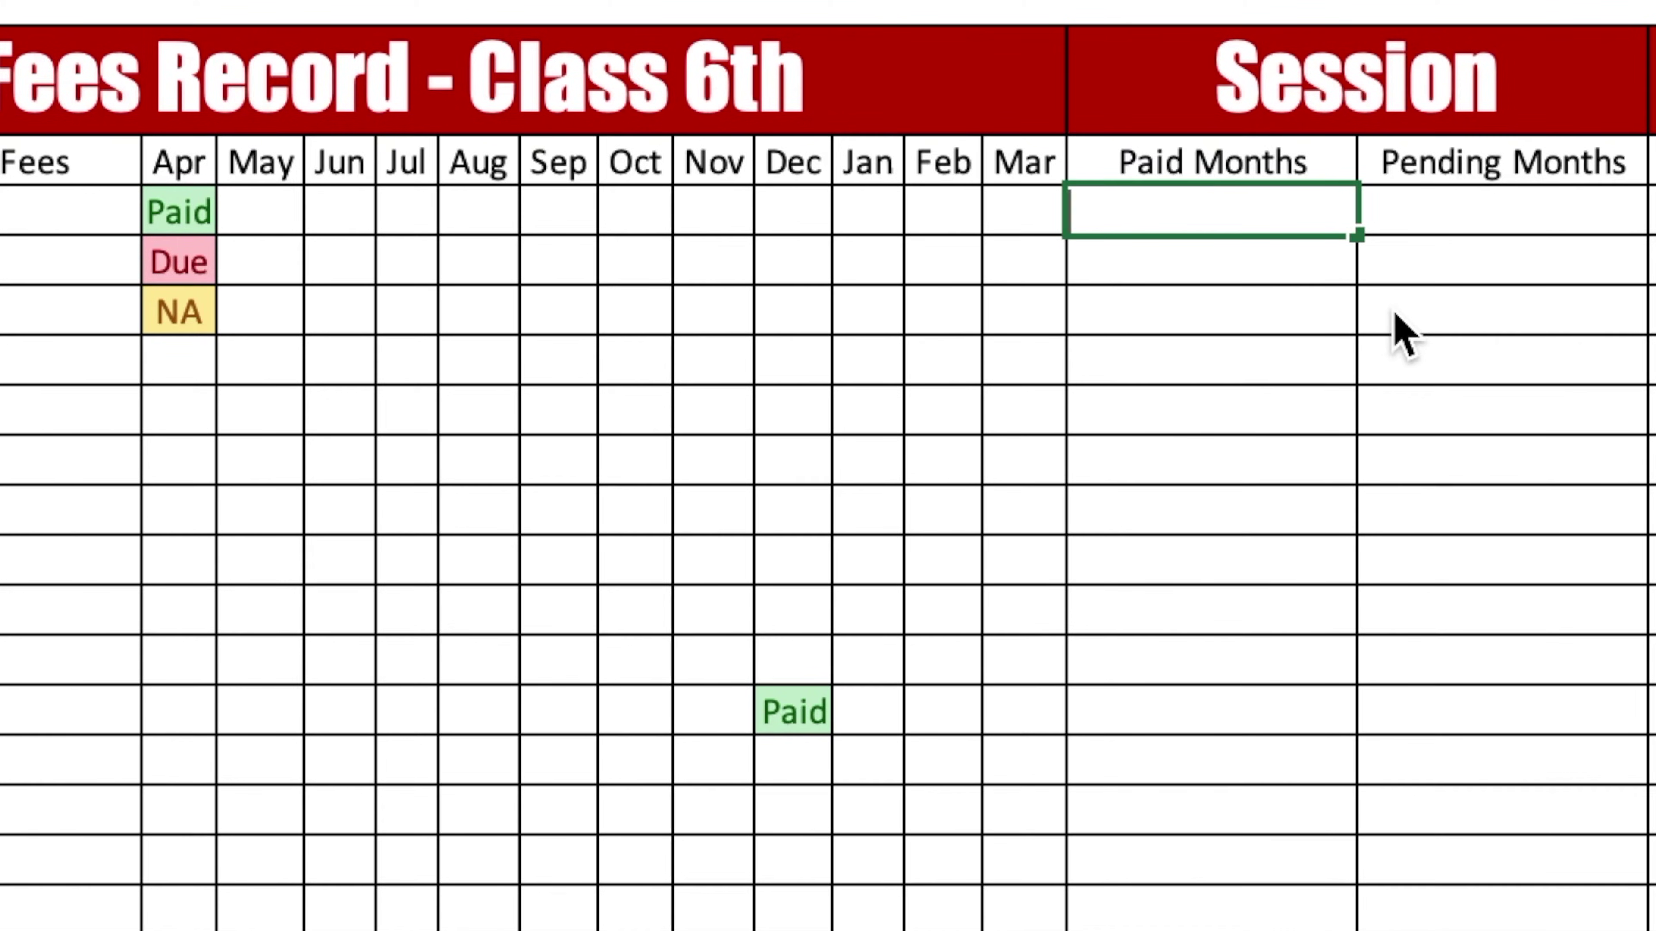
{"action": "type", "text": "="}
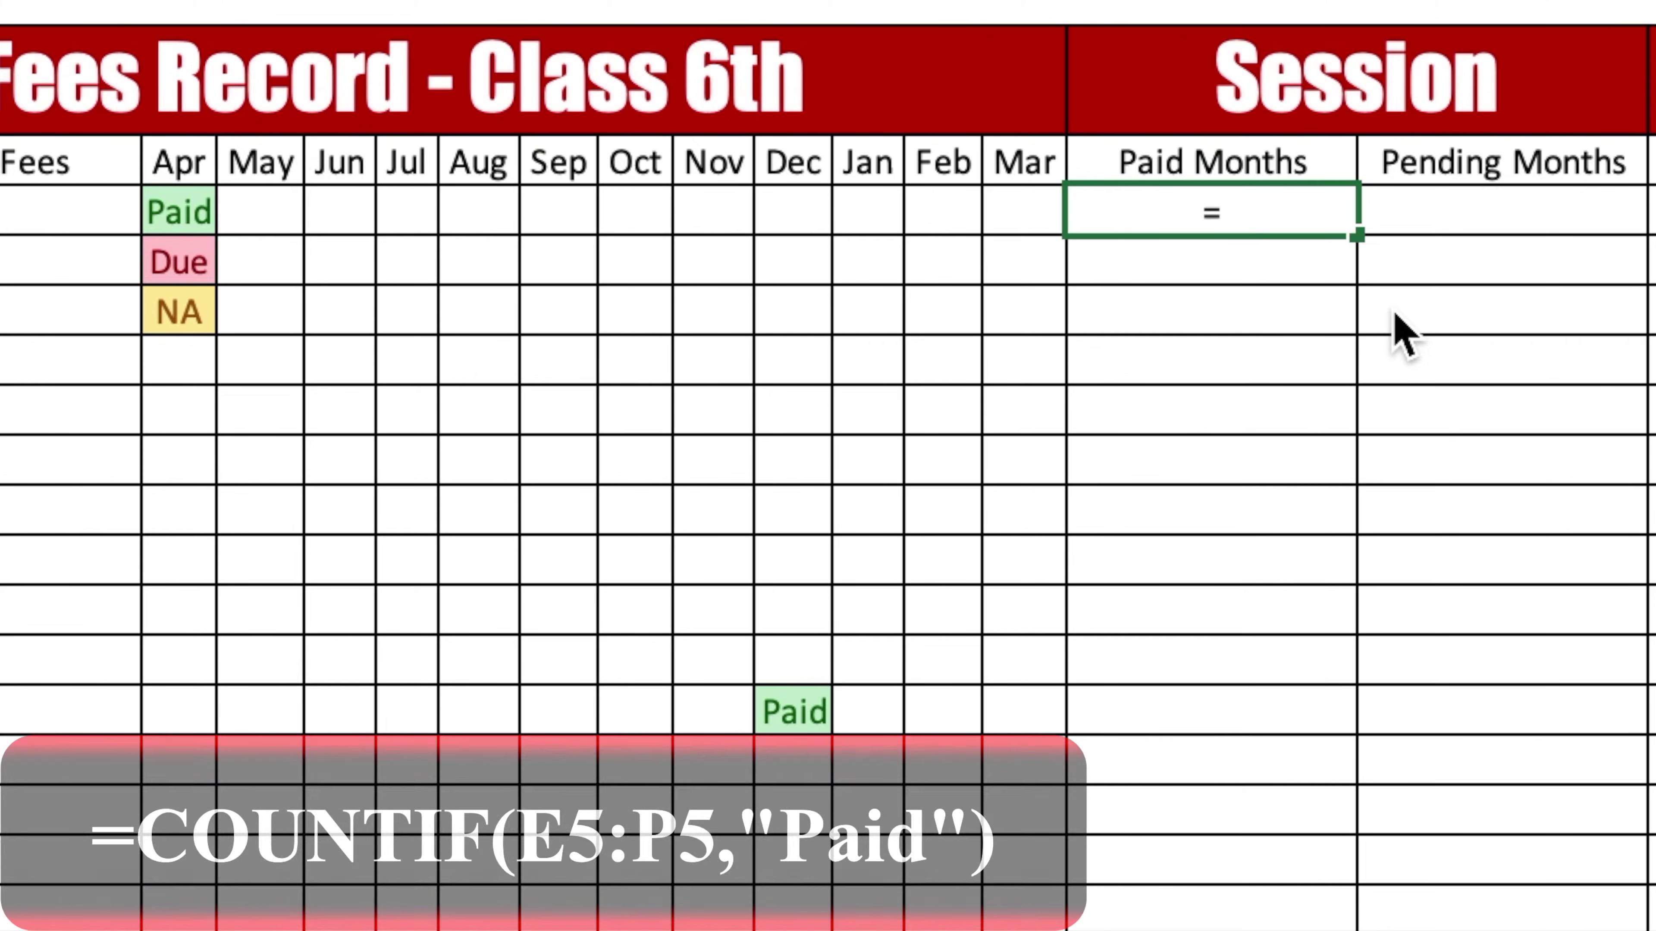
{"action": "type", "text": "countif("}
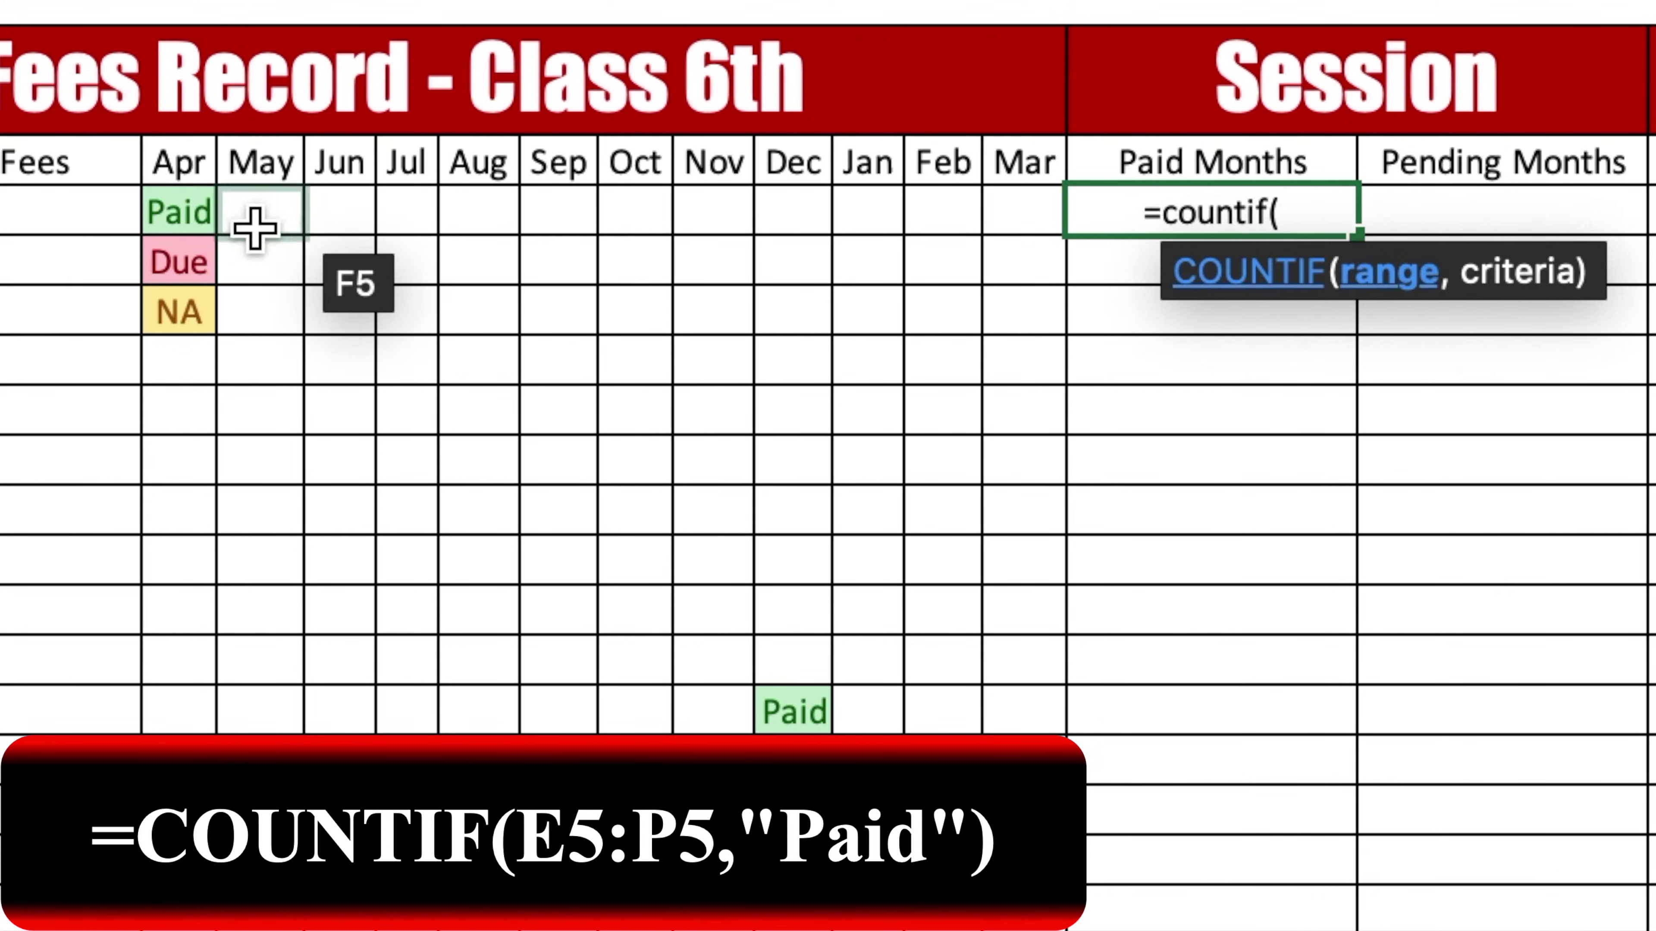
{"action": "left_click_drag", "start_coordinate": [193, 222], "coordinate": [1003, 217]}
{"action": "type", "text": ","}
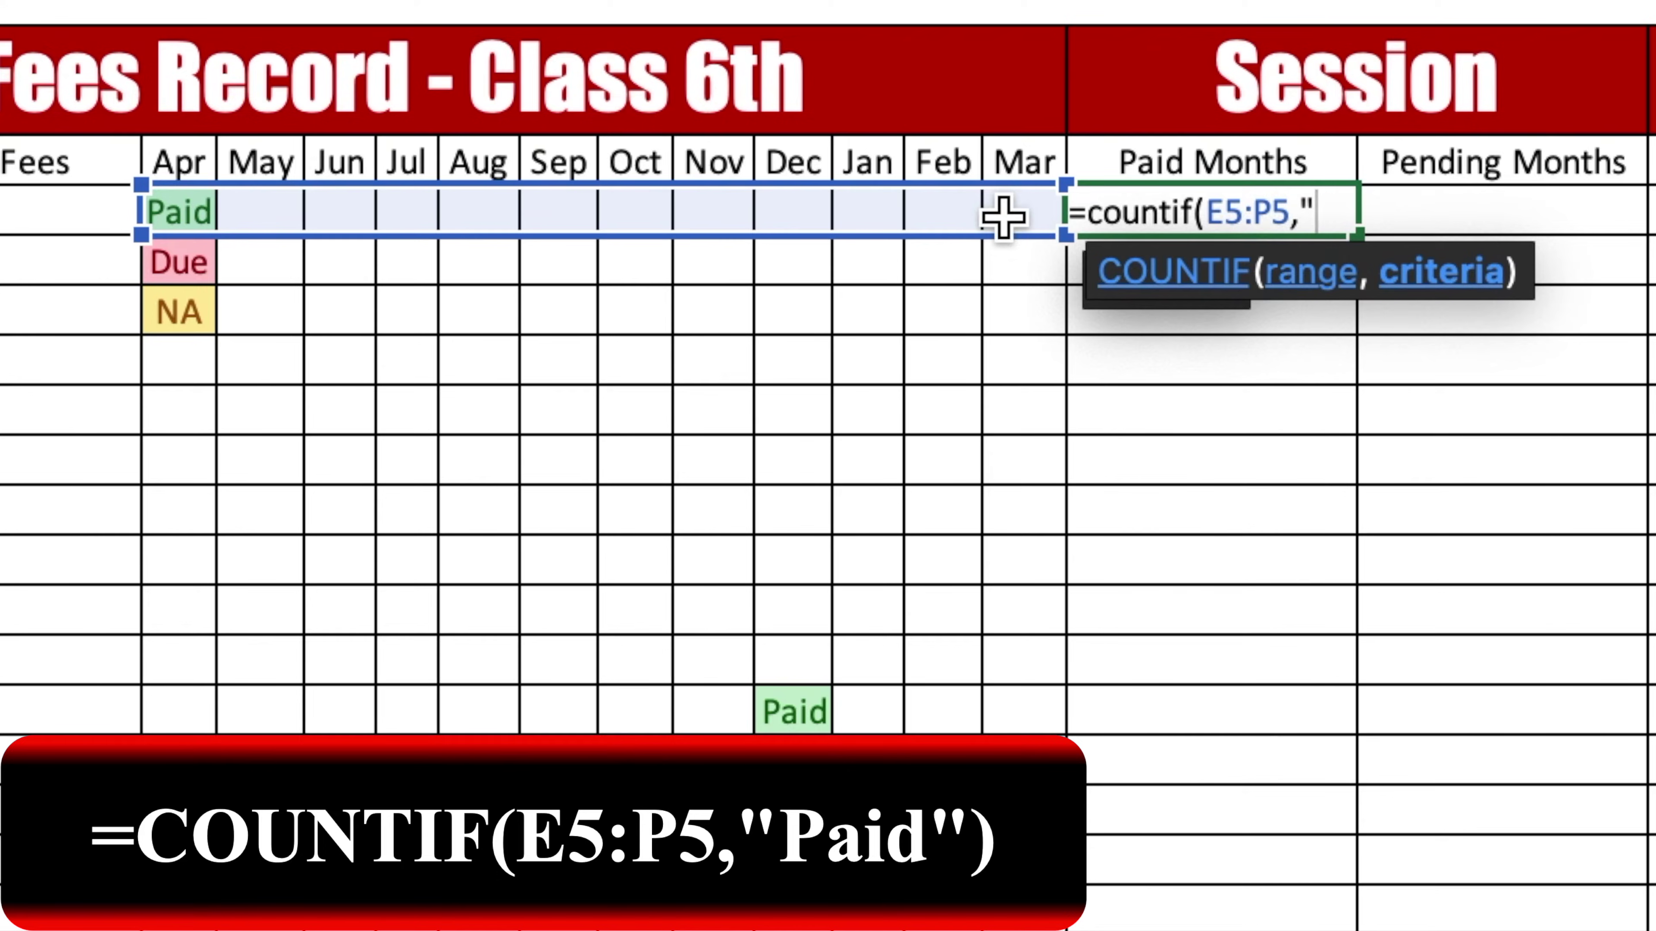
{"action": "type", "text": "\"Paid"}
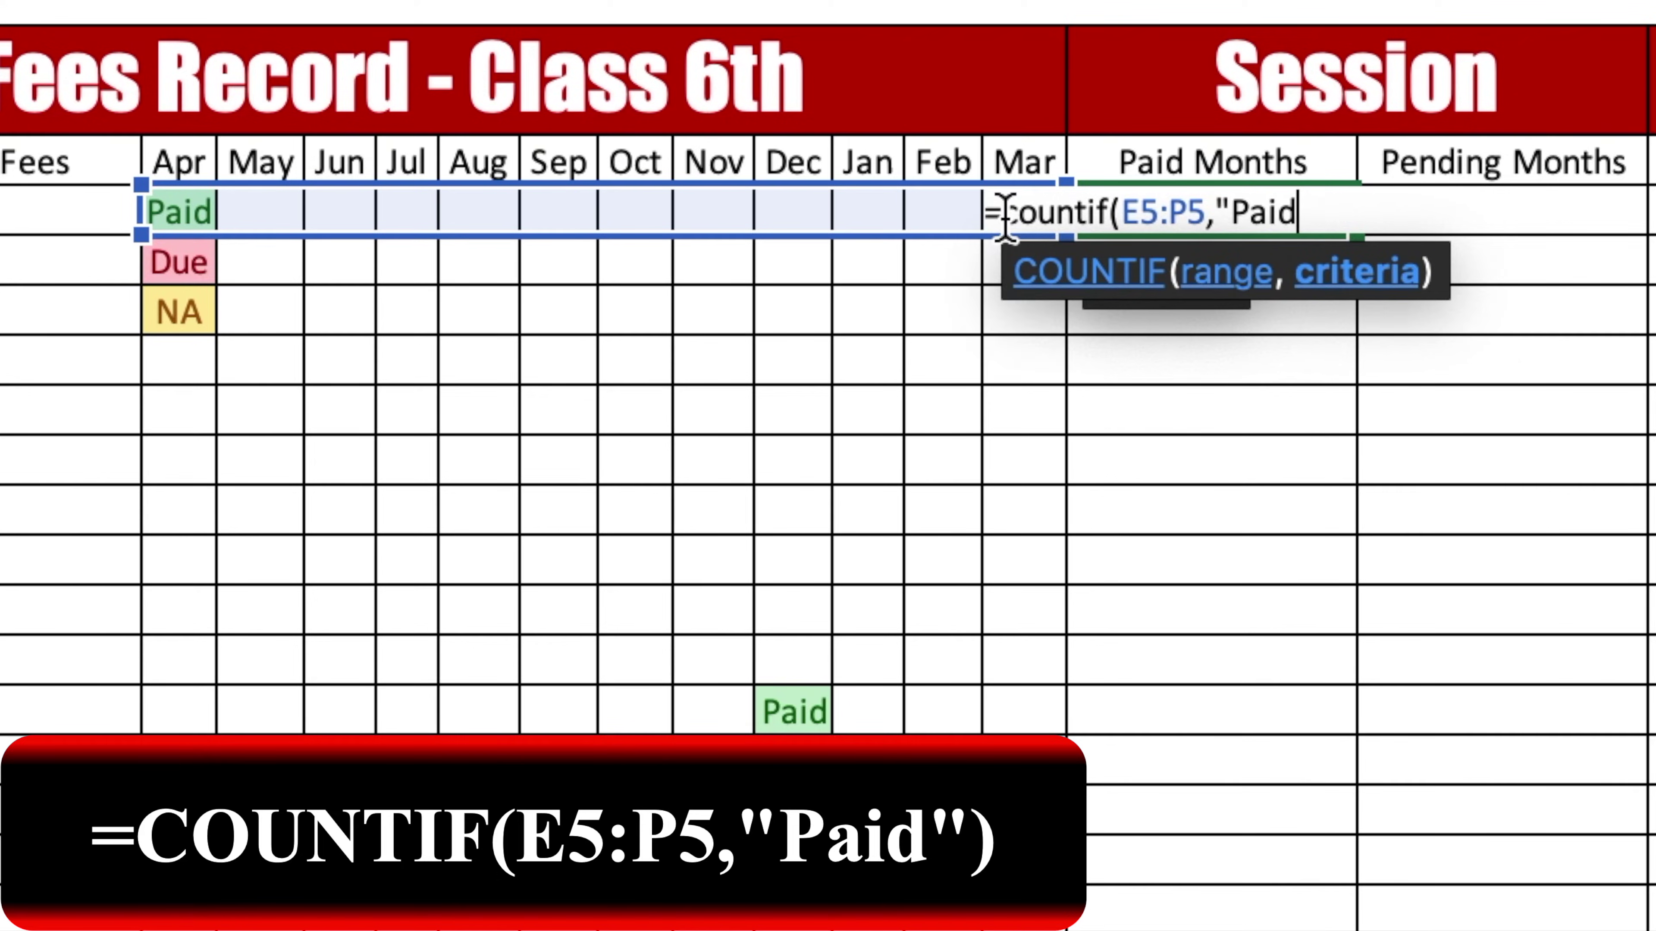
{"action": "type", "text": "\")"}
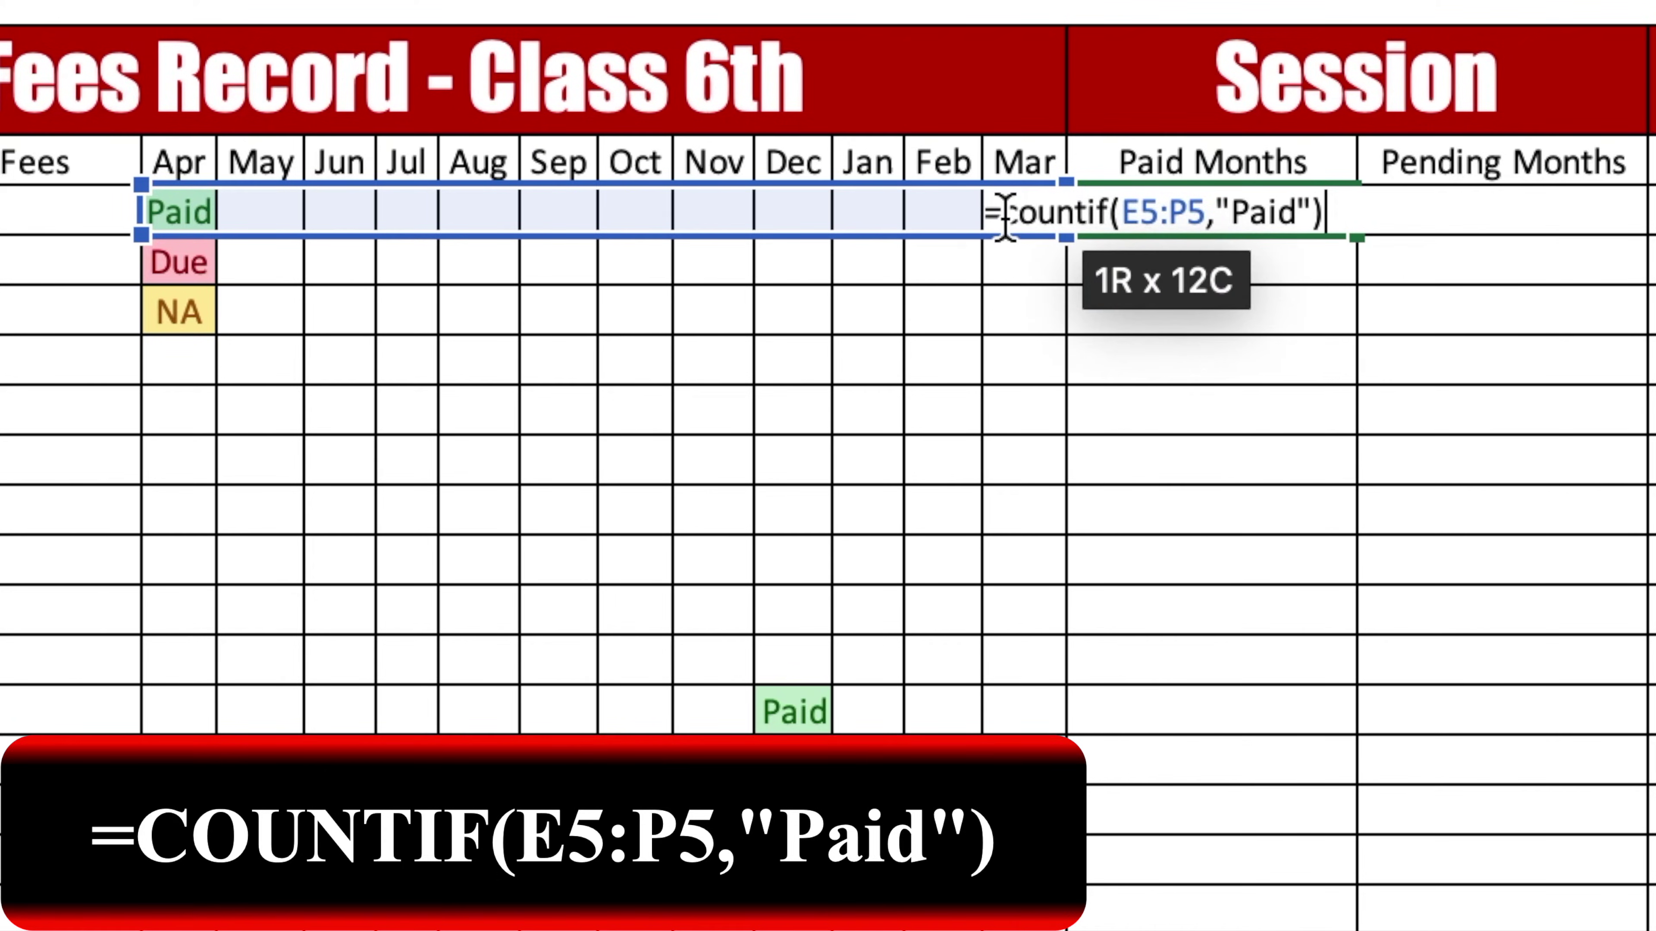
{"action": "key", "text": "Return"}
{"action": "key", "text": "Up"}
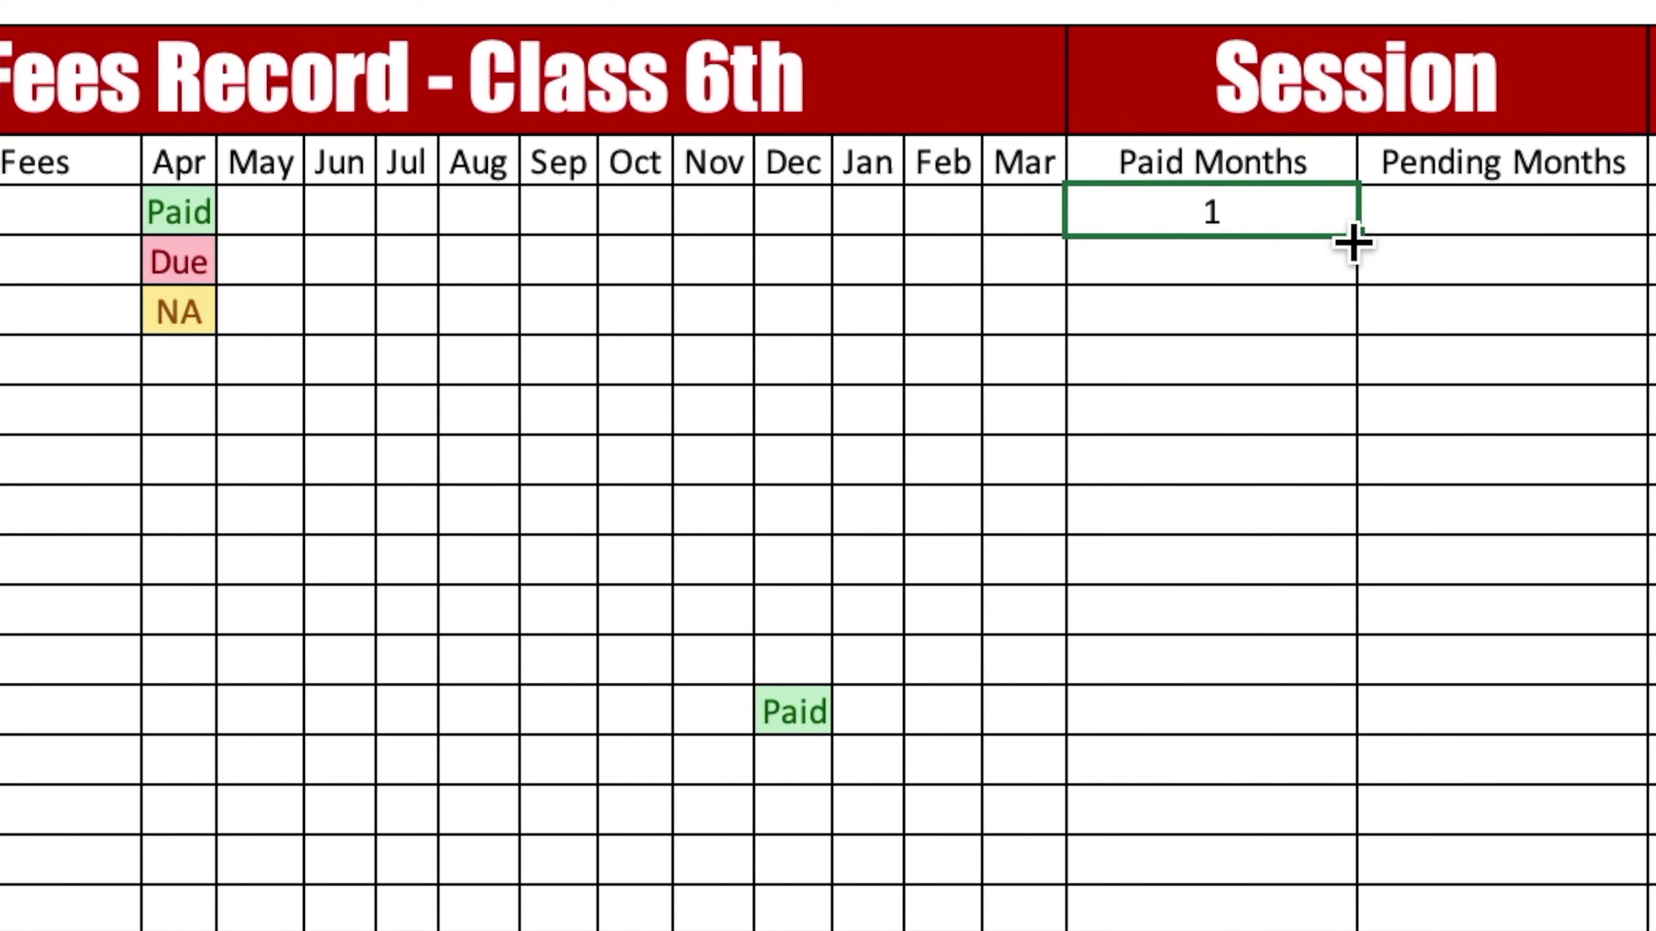
{"action": "left_click_drag", "start_coordinate": [1352, 241], "coordinate": [1353, 930]}
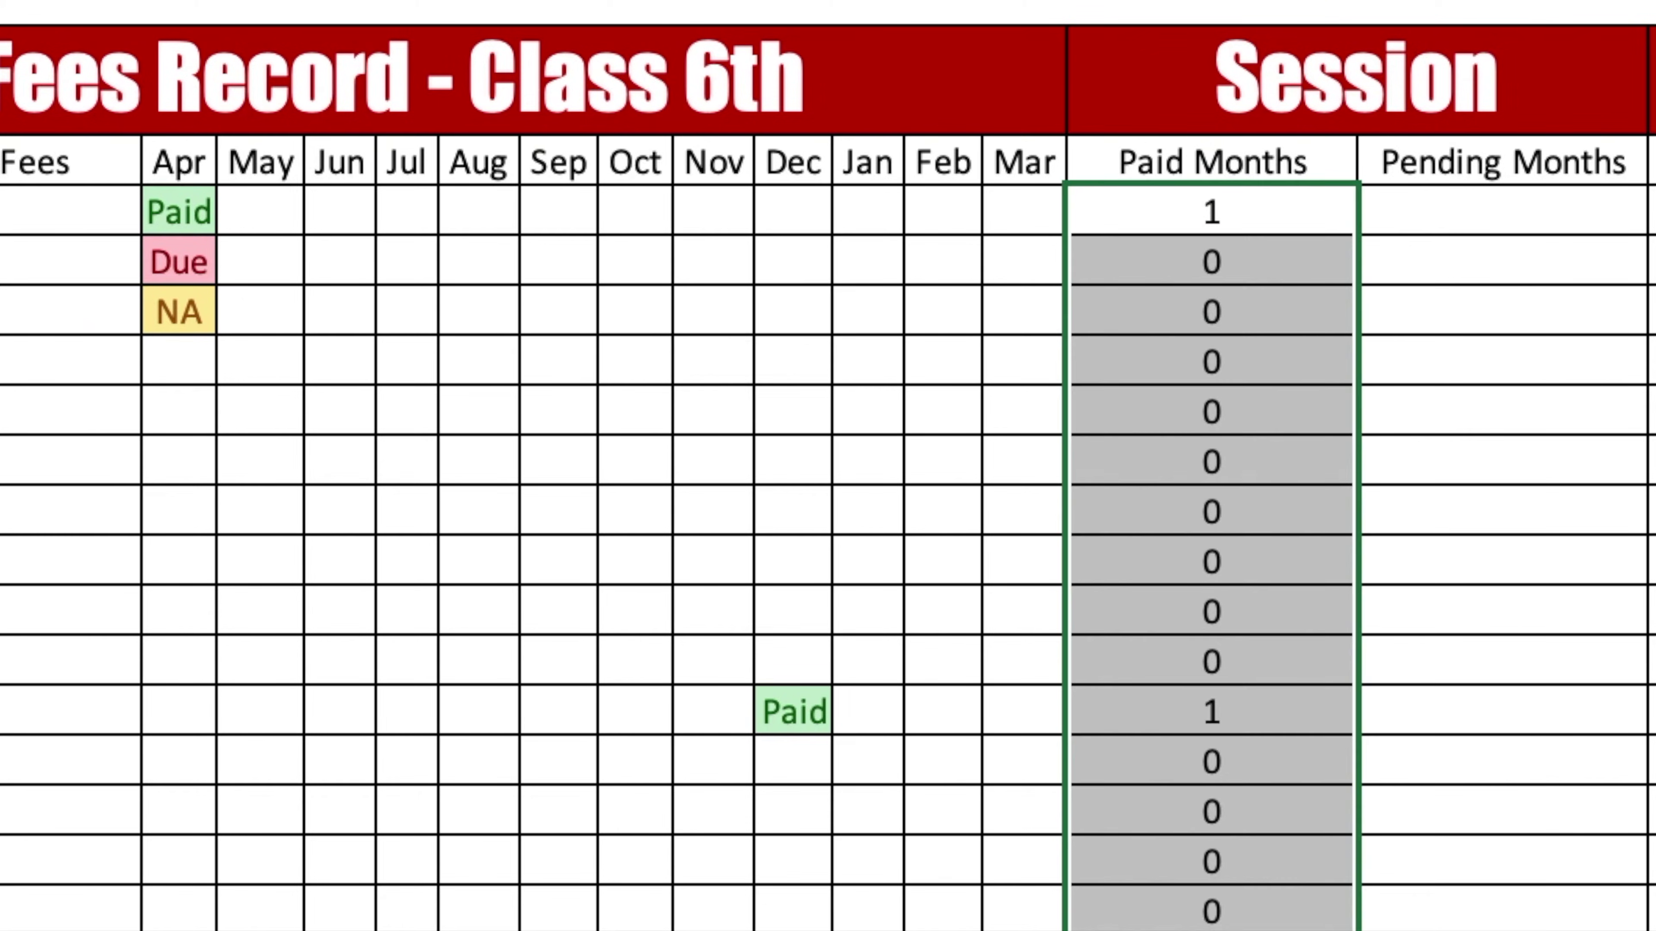
Enter =COUNTIF(E5:P5,"Due")+COUNTBLANK(E5:P5) in R5 and copy the formula down the Pending Months column for all students
{"action": "left_click", "coordinate": [1575, 219]}
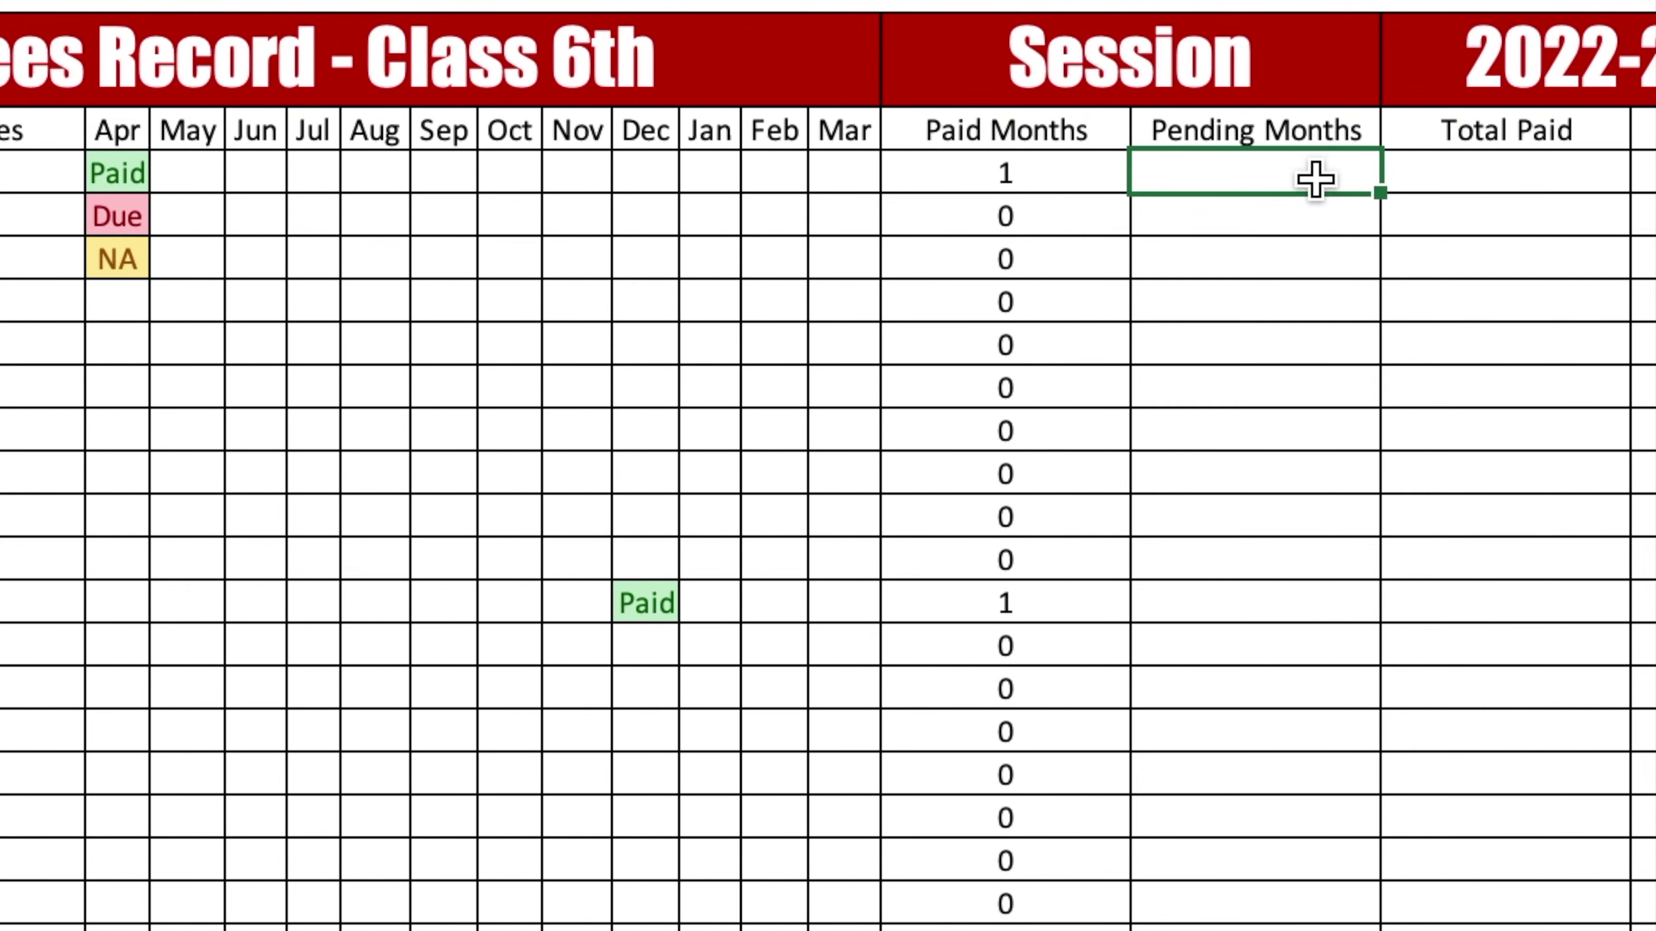
{"action": "type", "text": "="}
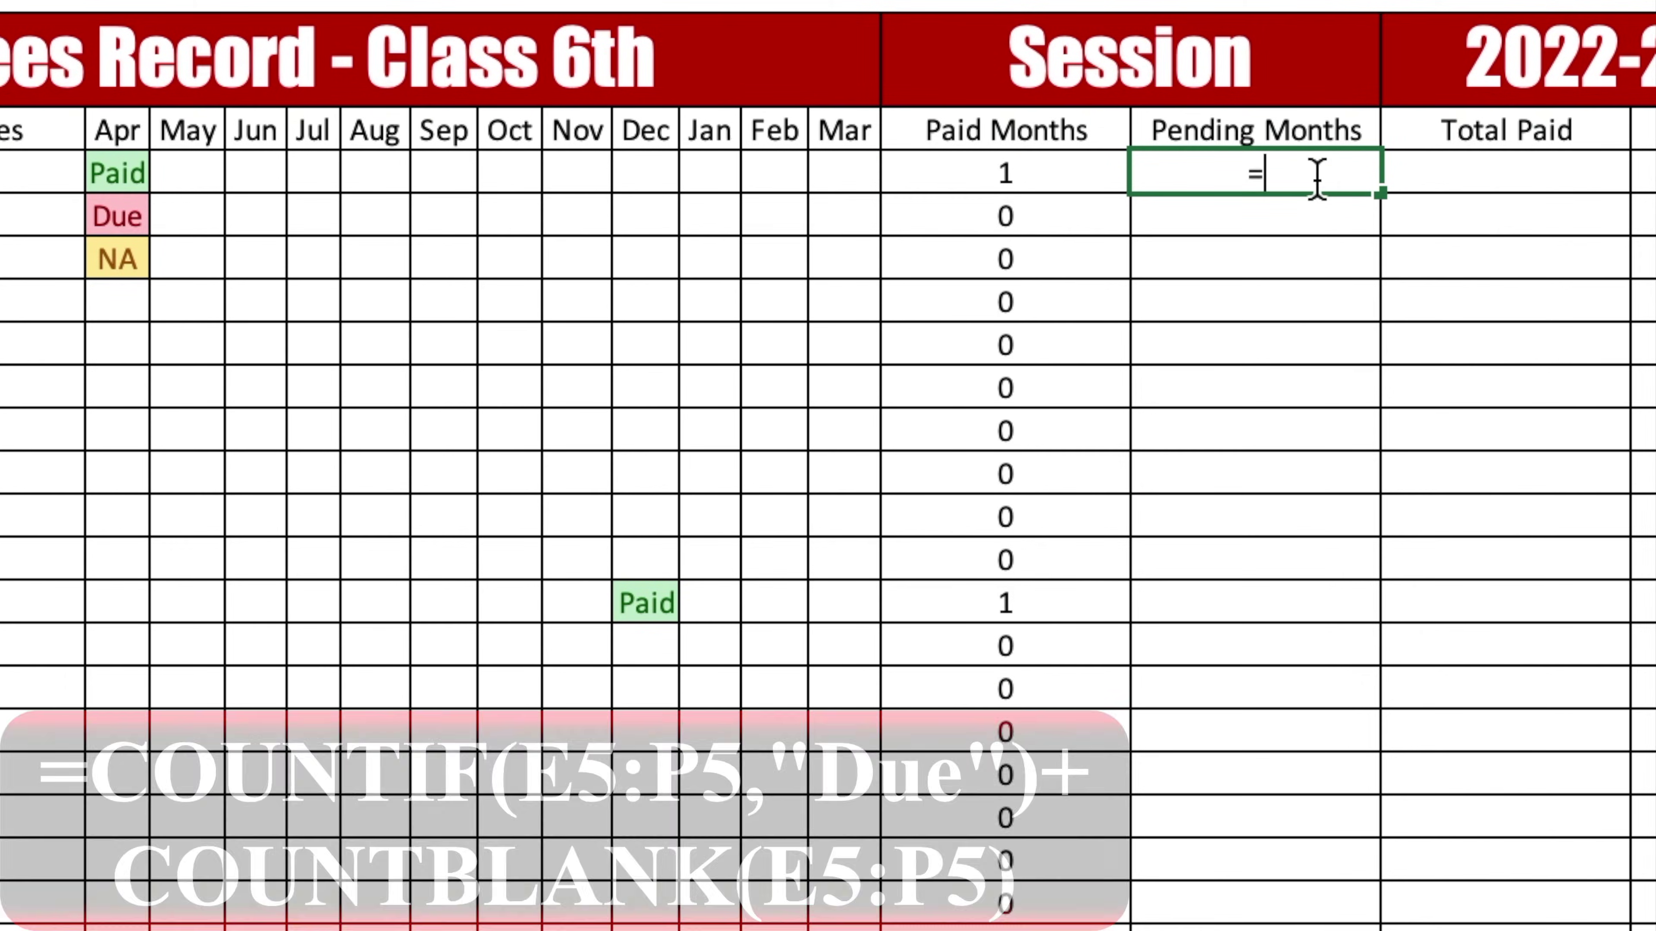
{"action": "type", "text": "countif("}
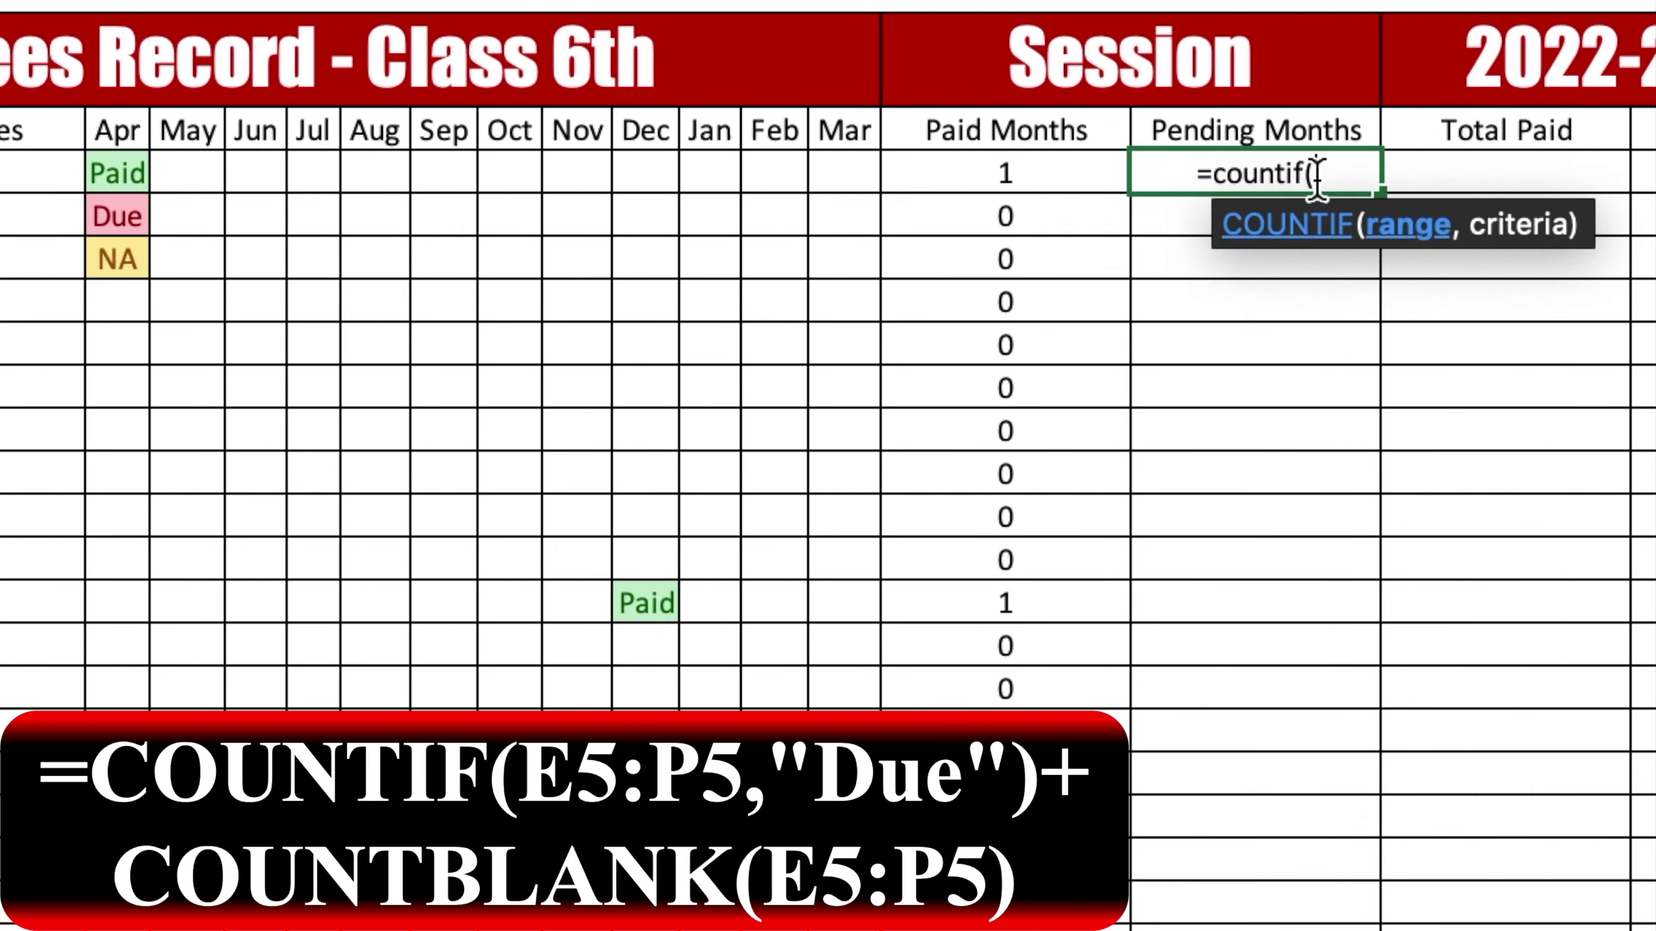
{"action": "left_click_drag", "start_coordinate": [117, 173], "coordinate": [825, 183]}
{"action": "type", "text": ","}
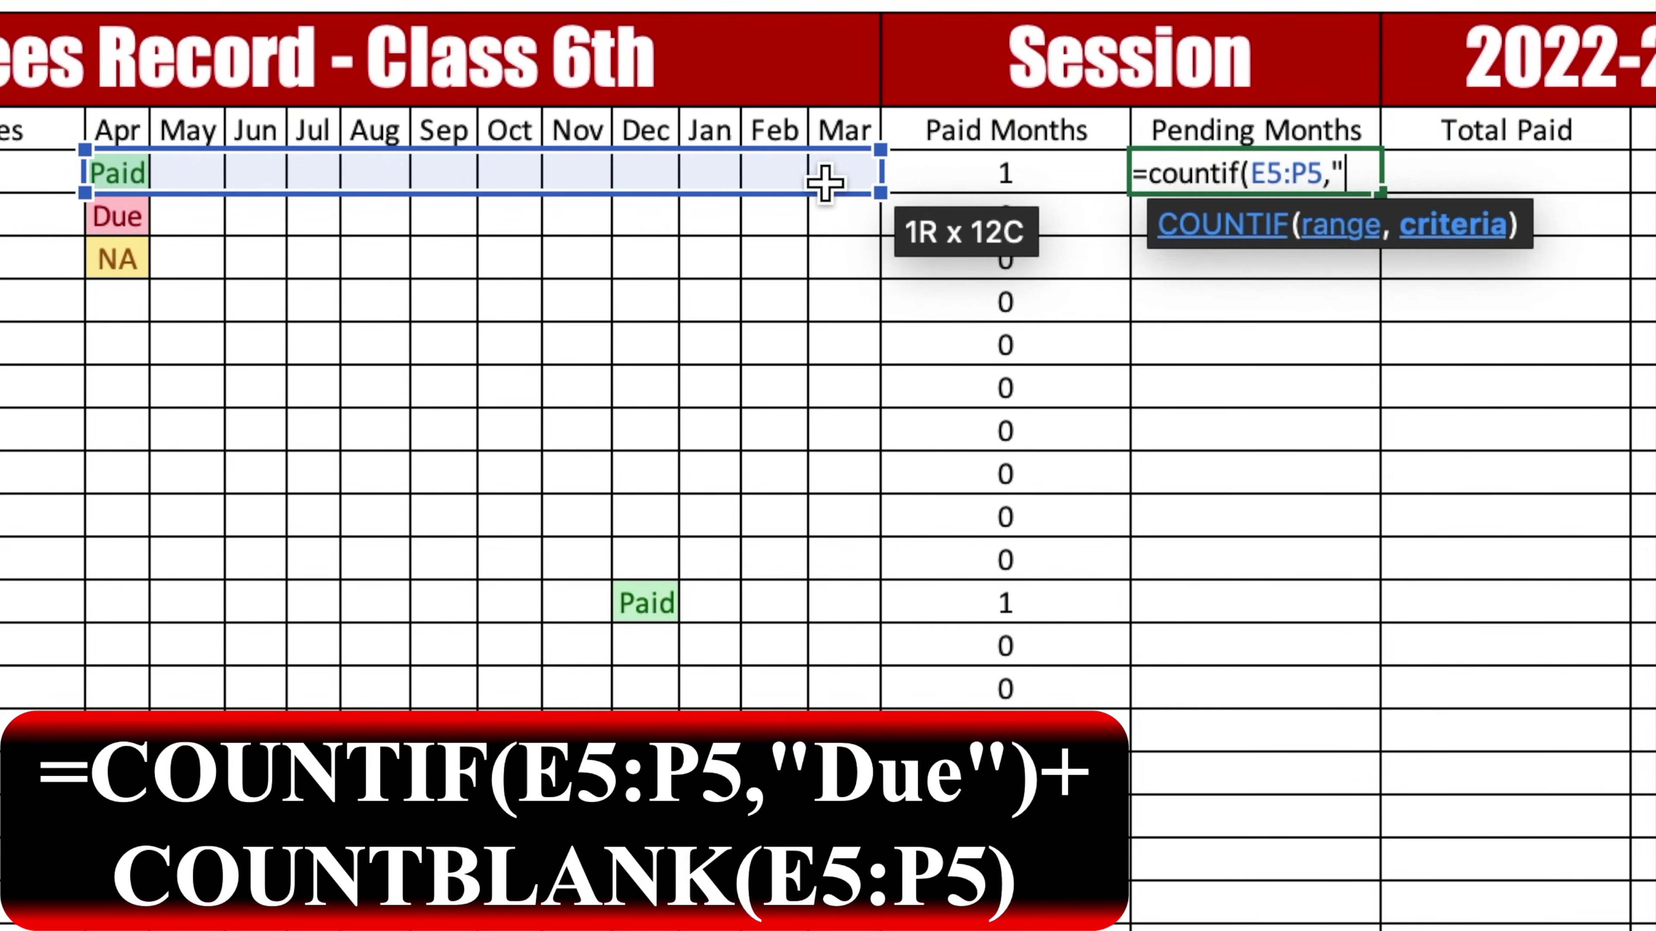
{"action": "type", "text": "\"Due"}
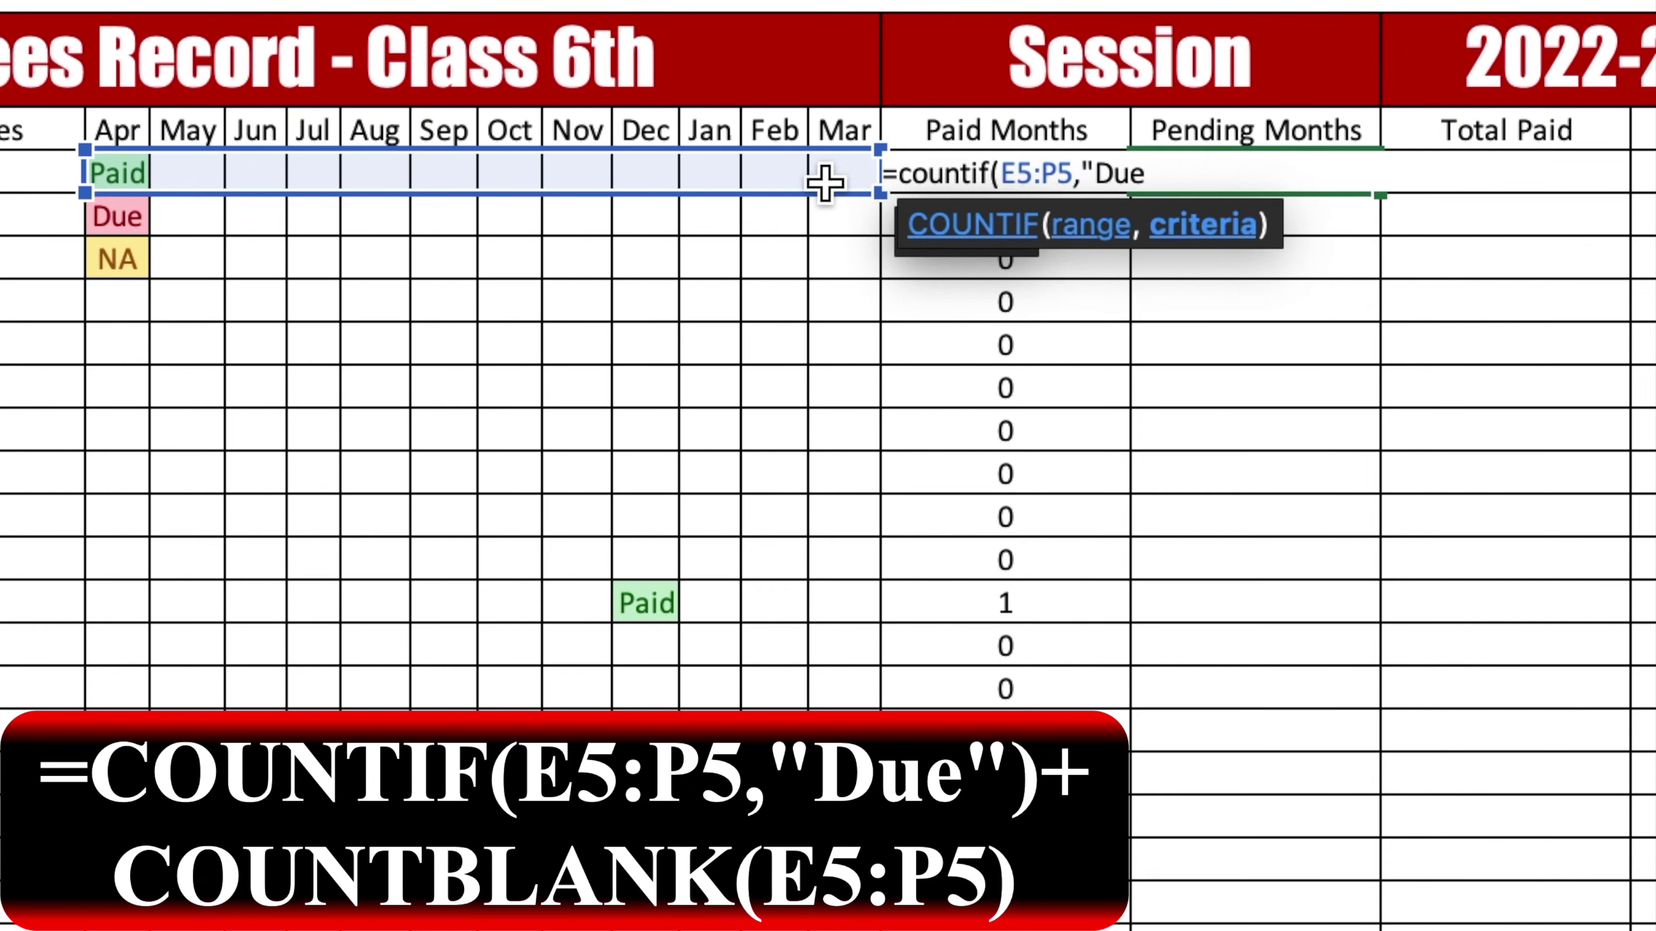
{"action": "type", "text": "\")"}
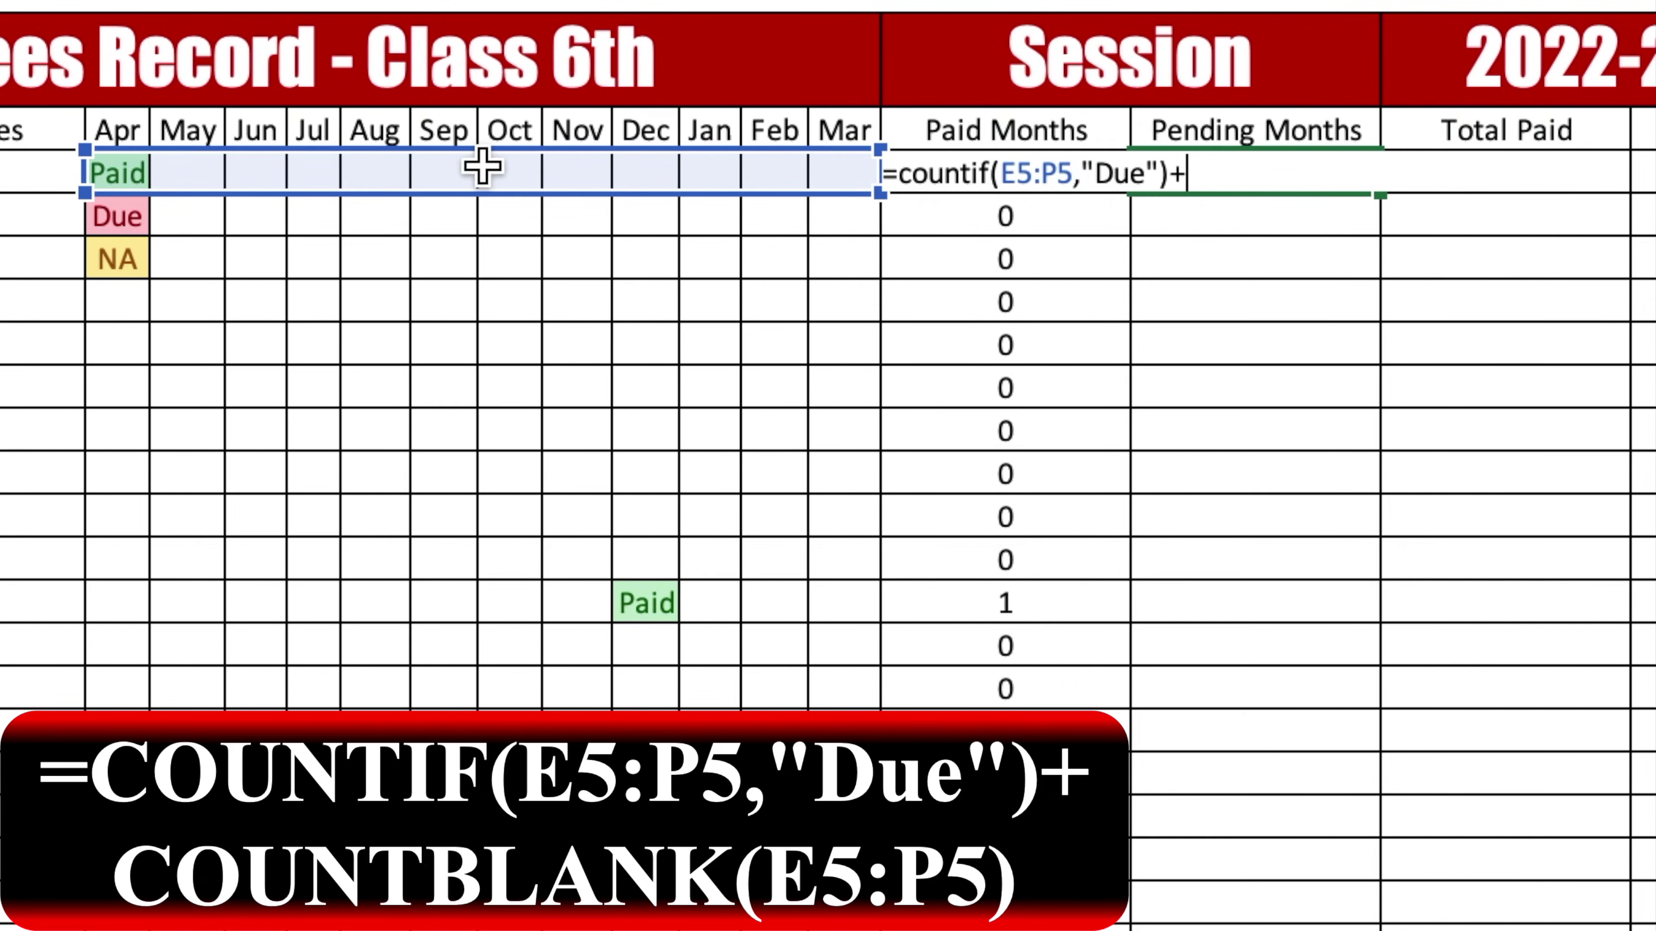
{"action": "type", "text": "+countblank("}
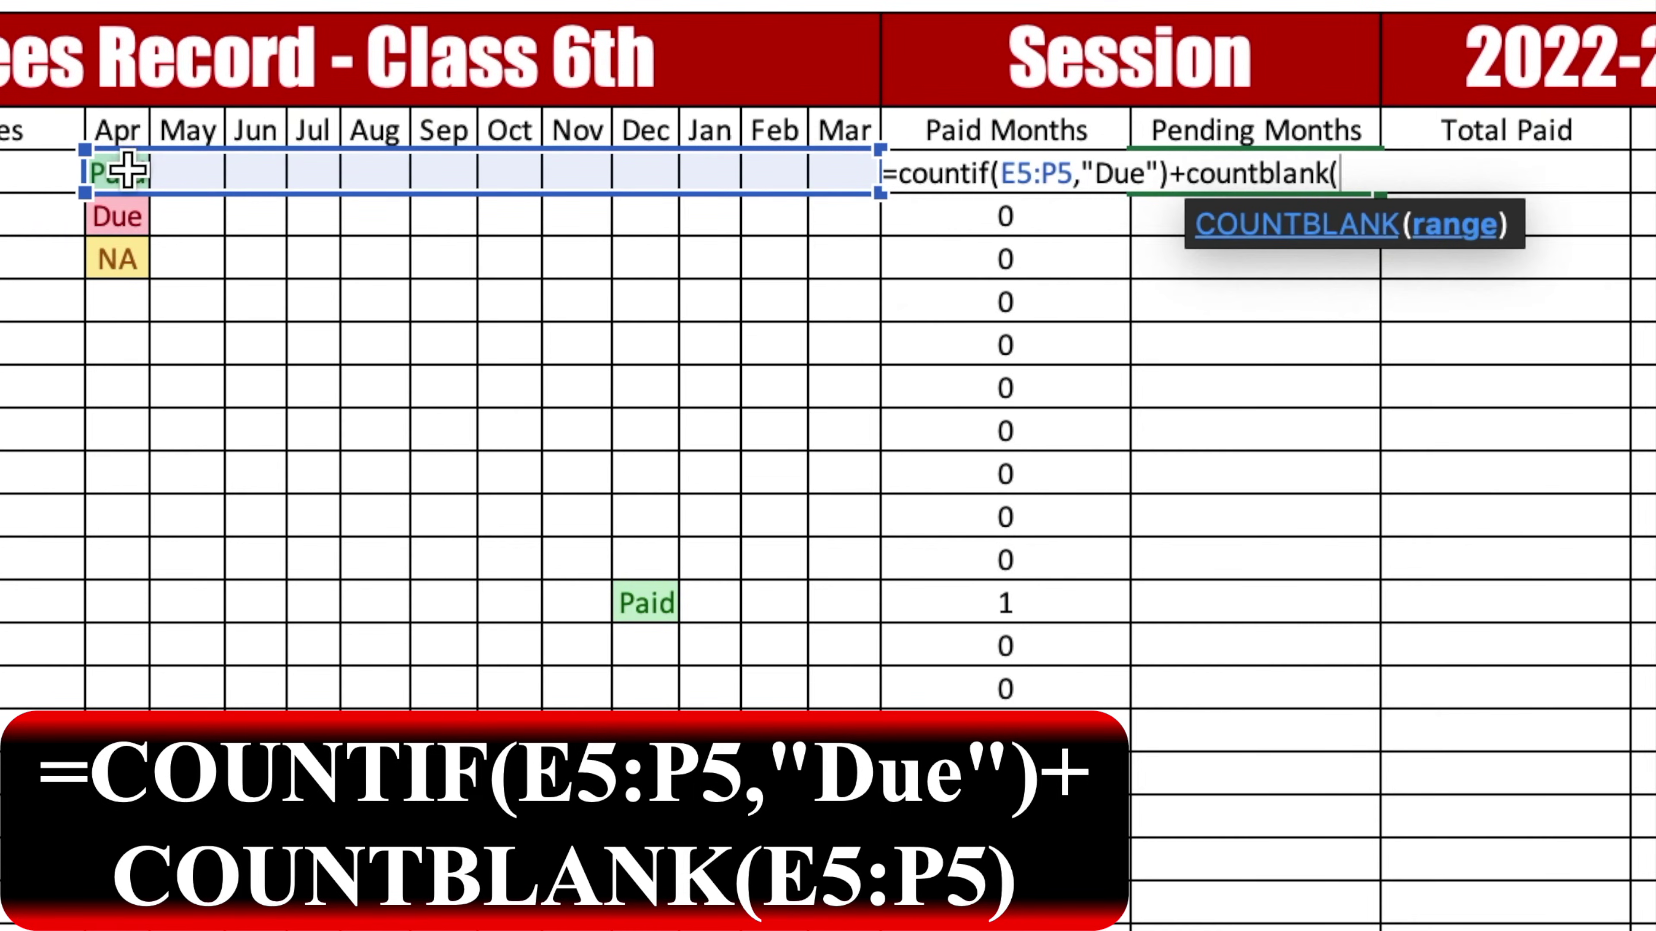
{"action": "left_click_drag", "start_coordinate": [112, 171], "coordinate": [817, 178]}
{"action": "type", "text": ")"}
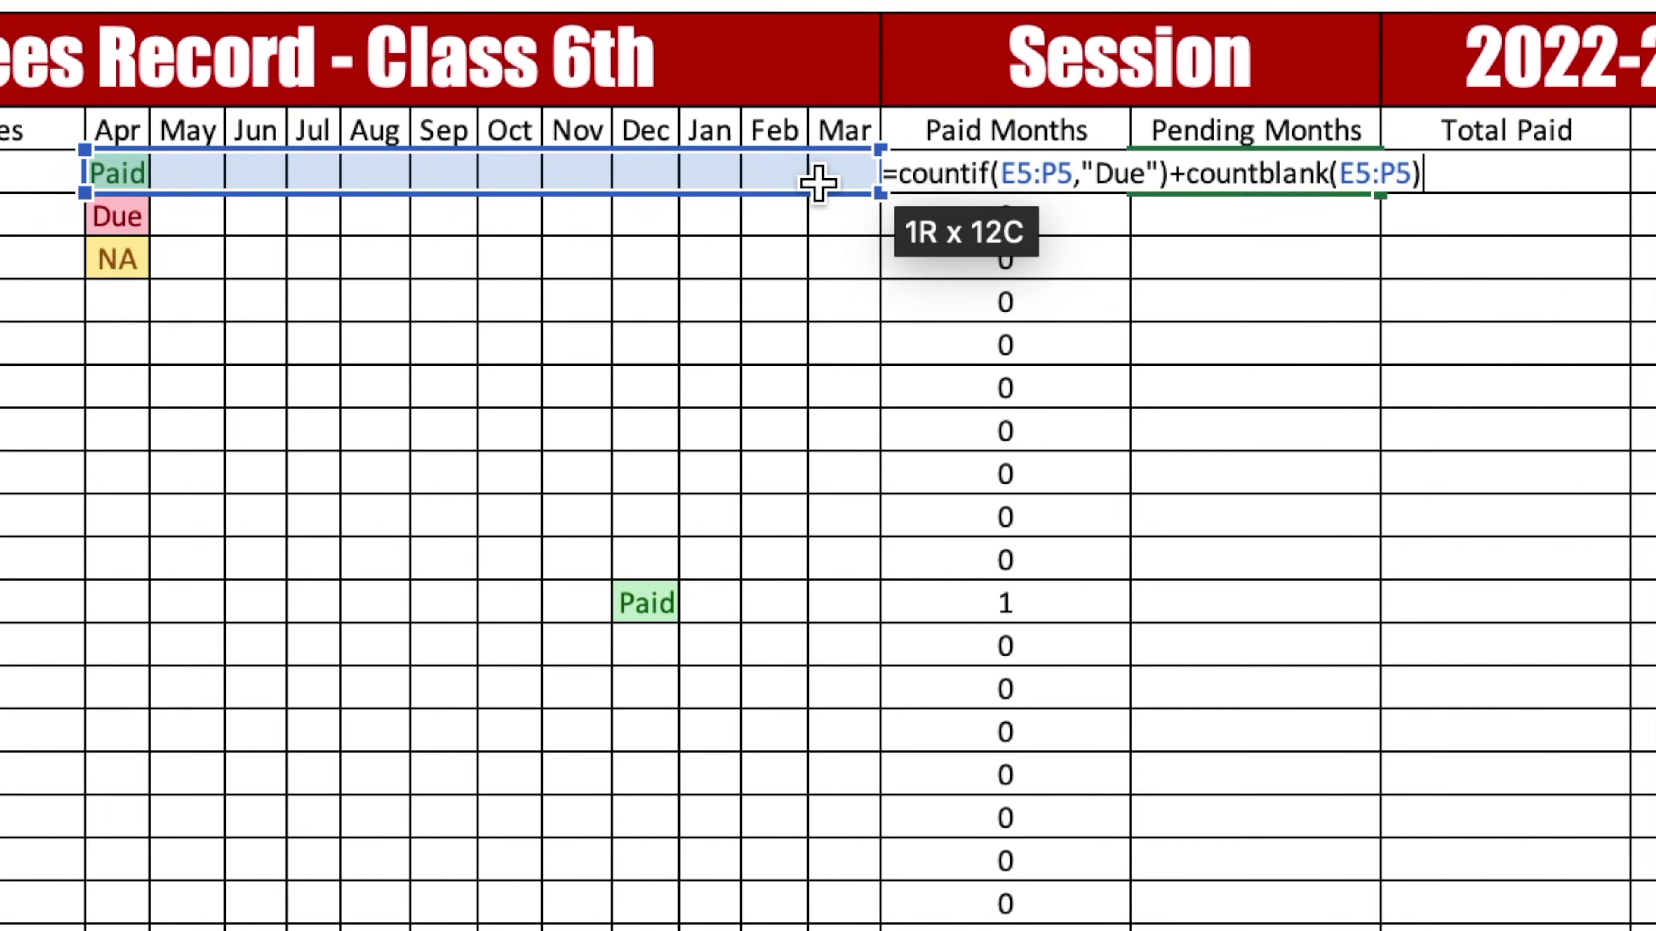
{"action": "key", "text": "Return"}
{"action": "left_click", "coordinate": [1330, 170]}
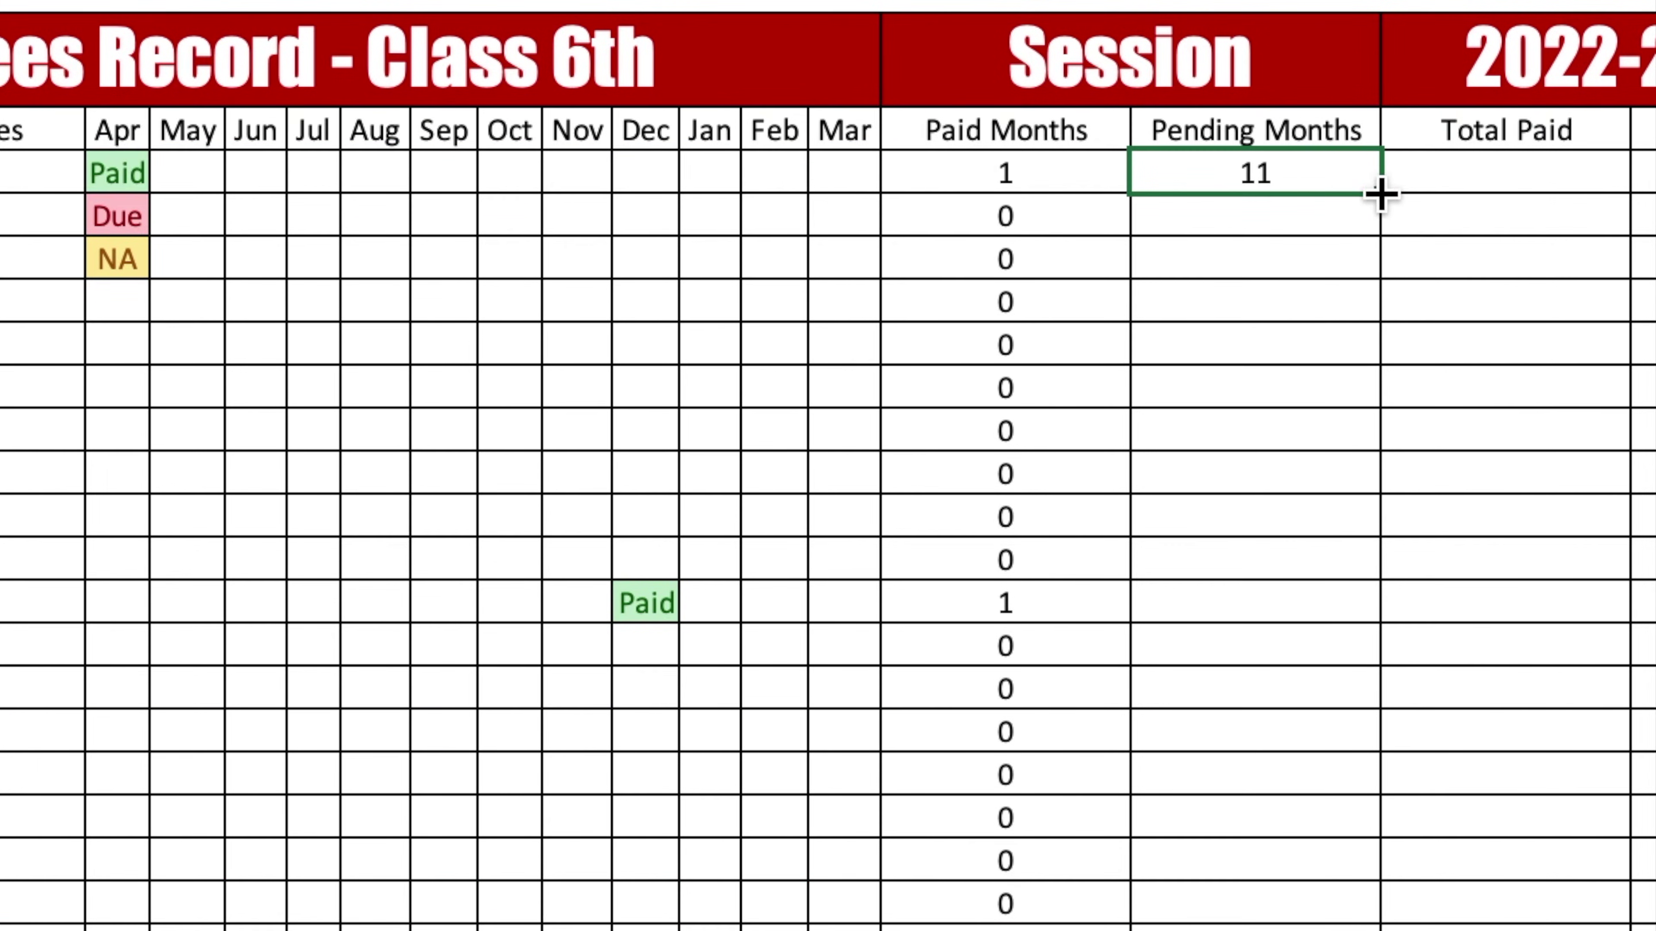
{"action": "left_click_drag", "start_coordinate": [1381, 194], "coordinate": [1381, 929]}
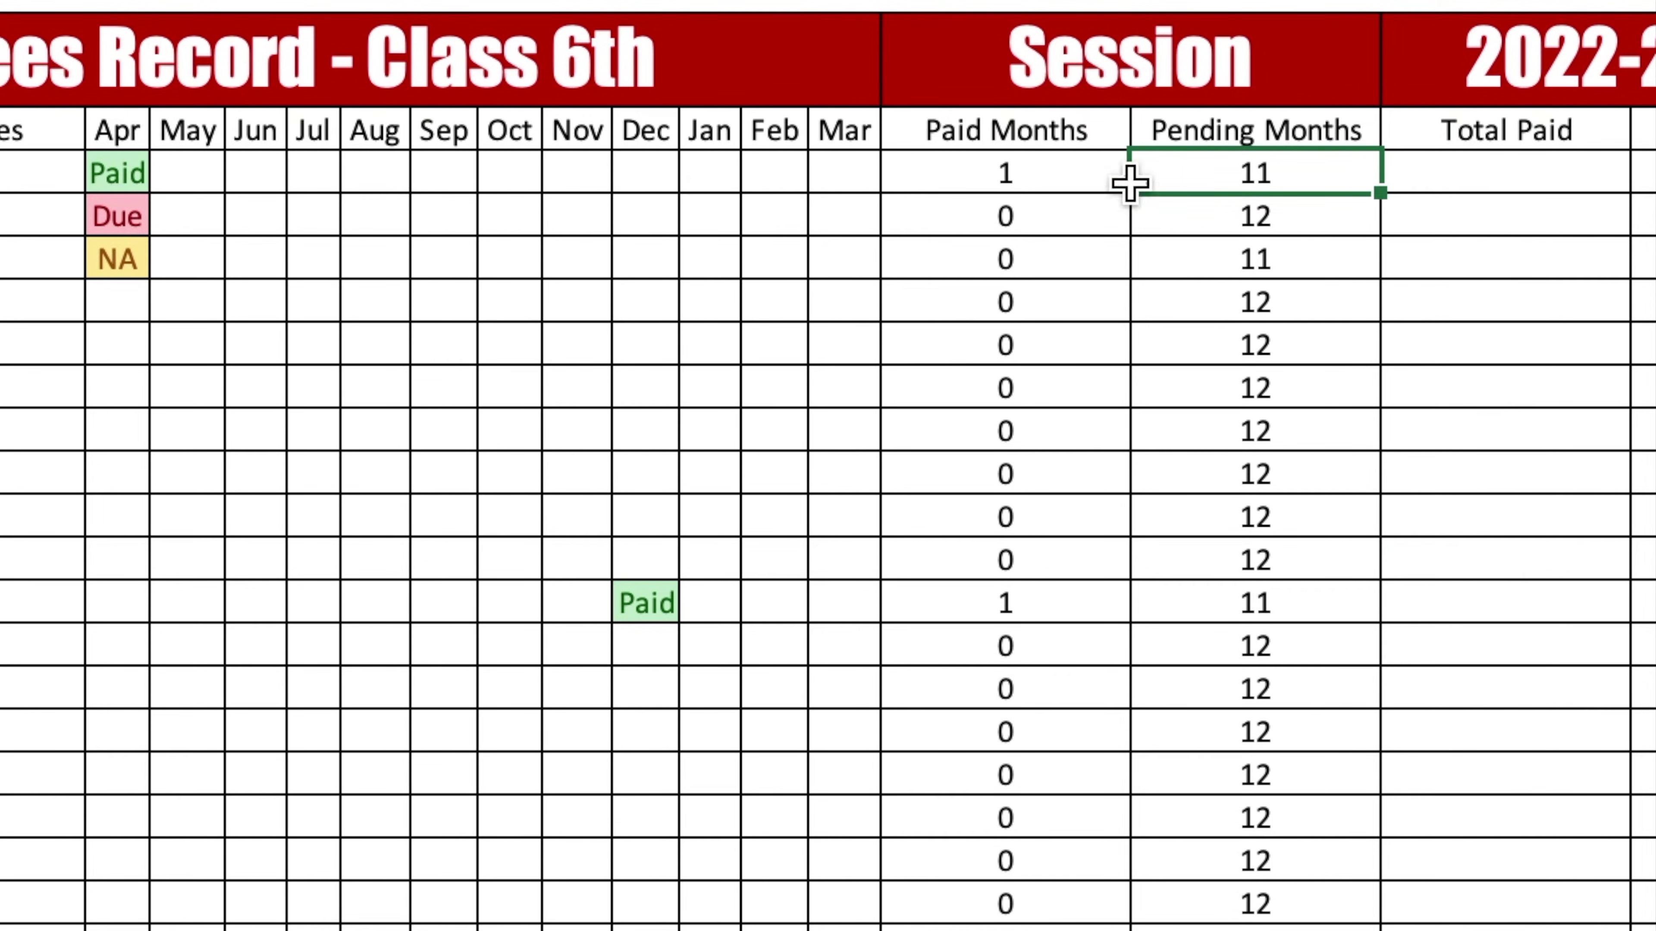
Enter =Q5*D5 in S5 and copy the formula down the Total Paid column for all students
{"action": "left_click", "coordinate": [1506, 175]}
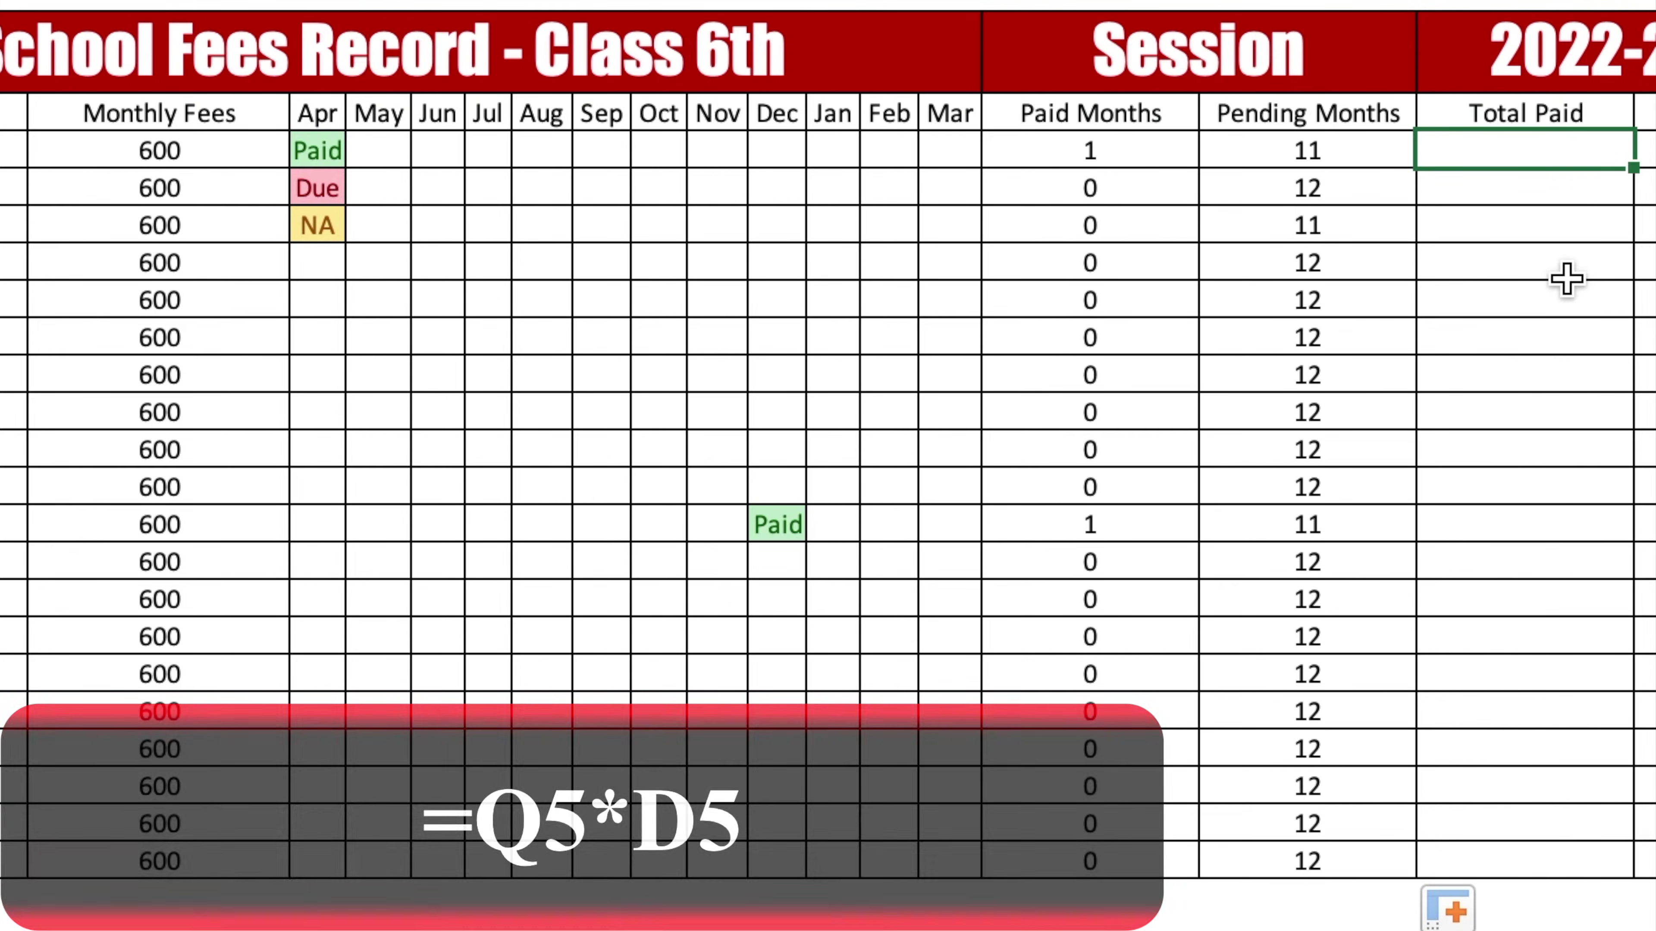
{"action": "double_click", "coordinate": [1541, 163]}
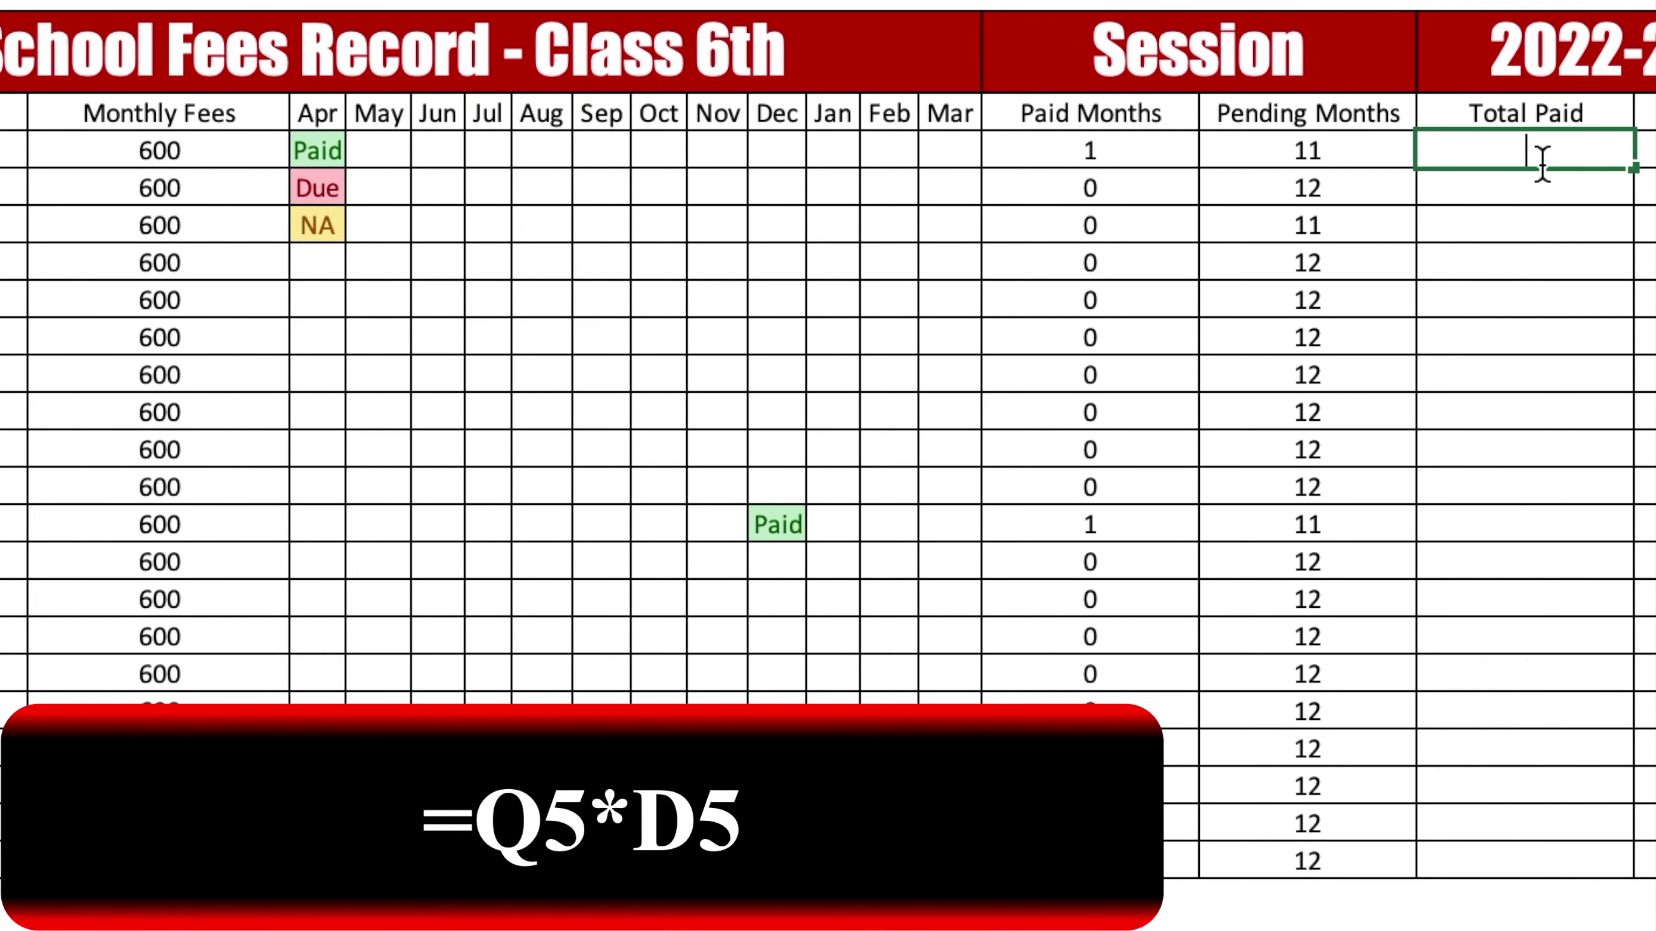
{"action": "type", "text": "="}
{"action": "left_click", "coordinate": [1134, 161]}
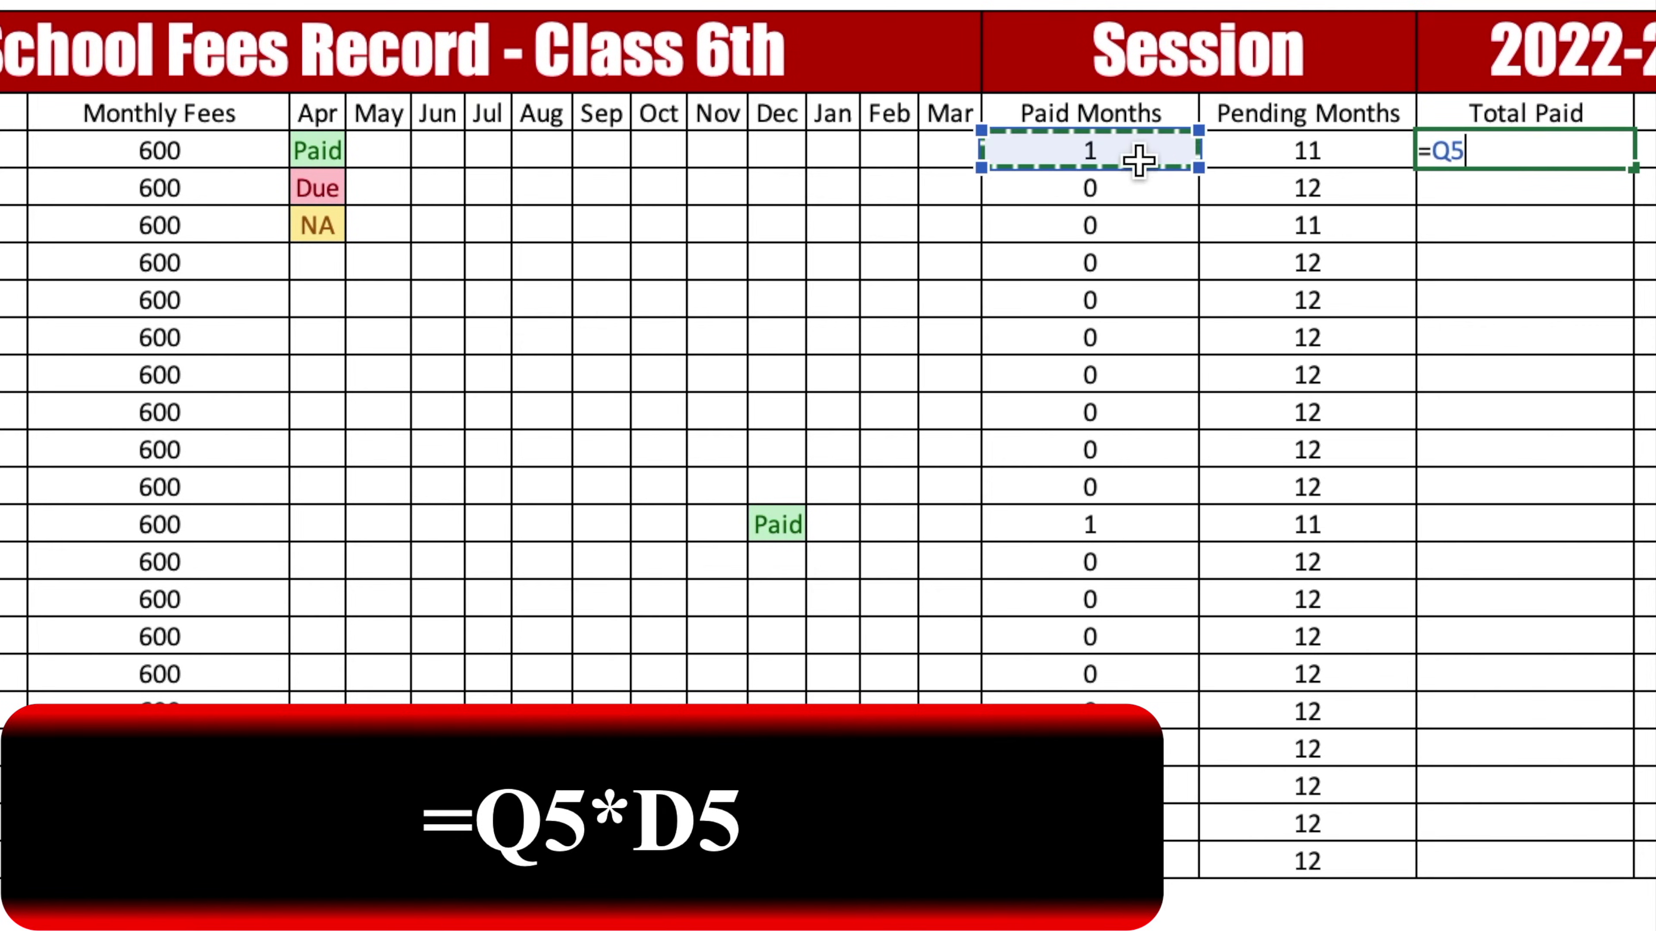
{"action": "type", "text": "*"}
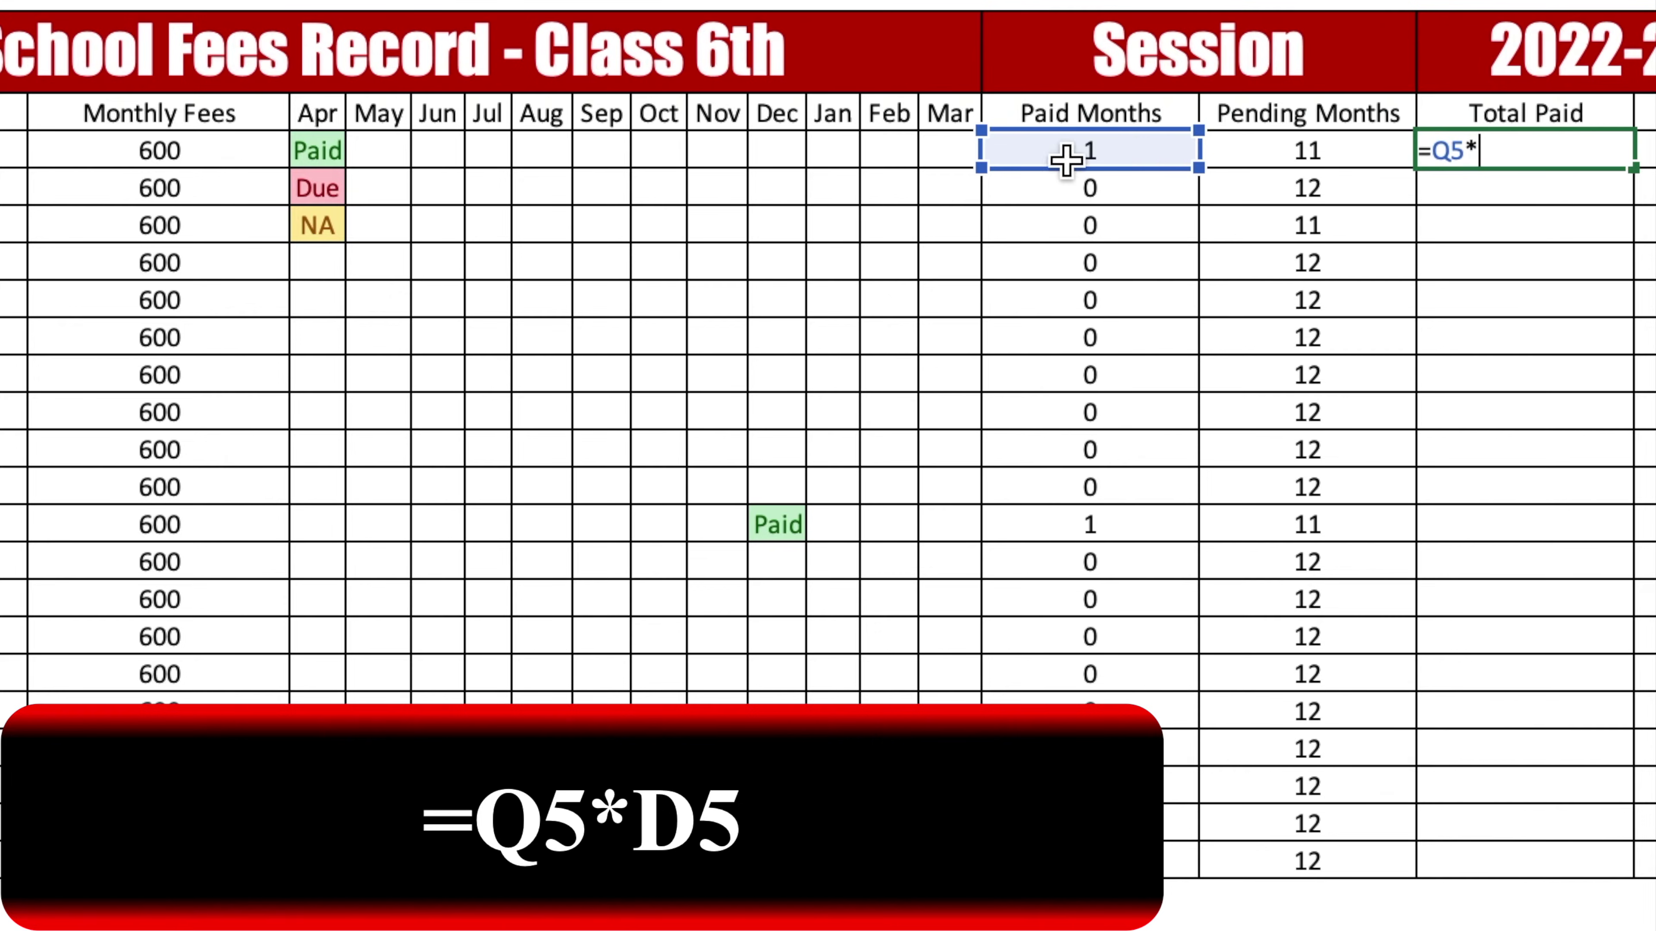
{"action": "left_click", "coordinate": [216, 150]}
{"action": "key", "text": "Return"}
{"action": "left_click", "coordinate": [1526, 151]}
{"action": "left_click_drag", "start_coordinate": [1633, 169], "coordinate": [1633, 877]}
Enter =R5*D5 in T5 and copy the formula down the Balance column for all students
{"action": "left_click", "coordinate": [1646, 150]}
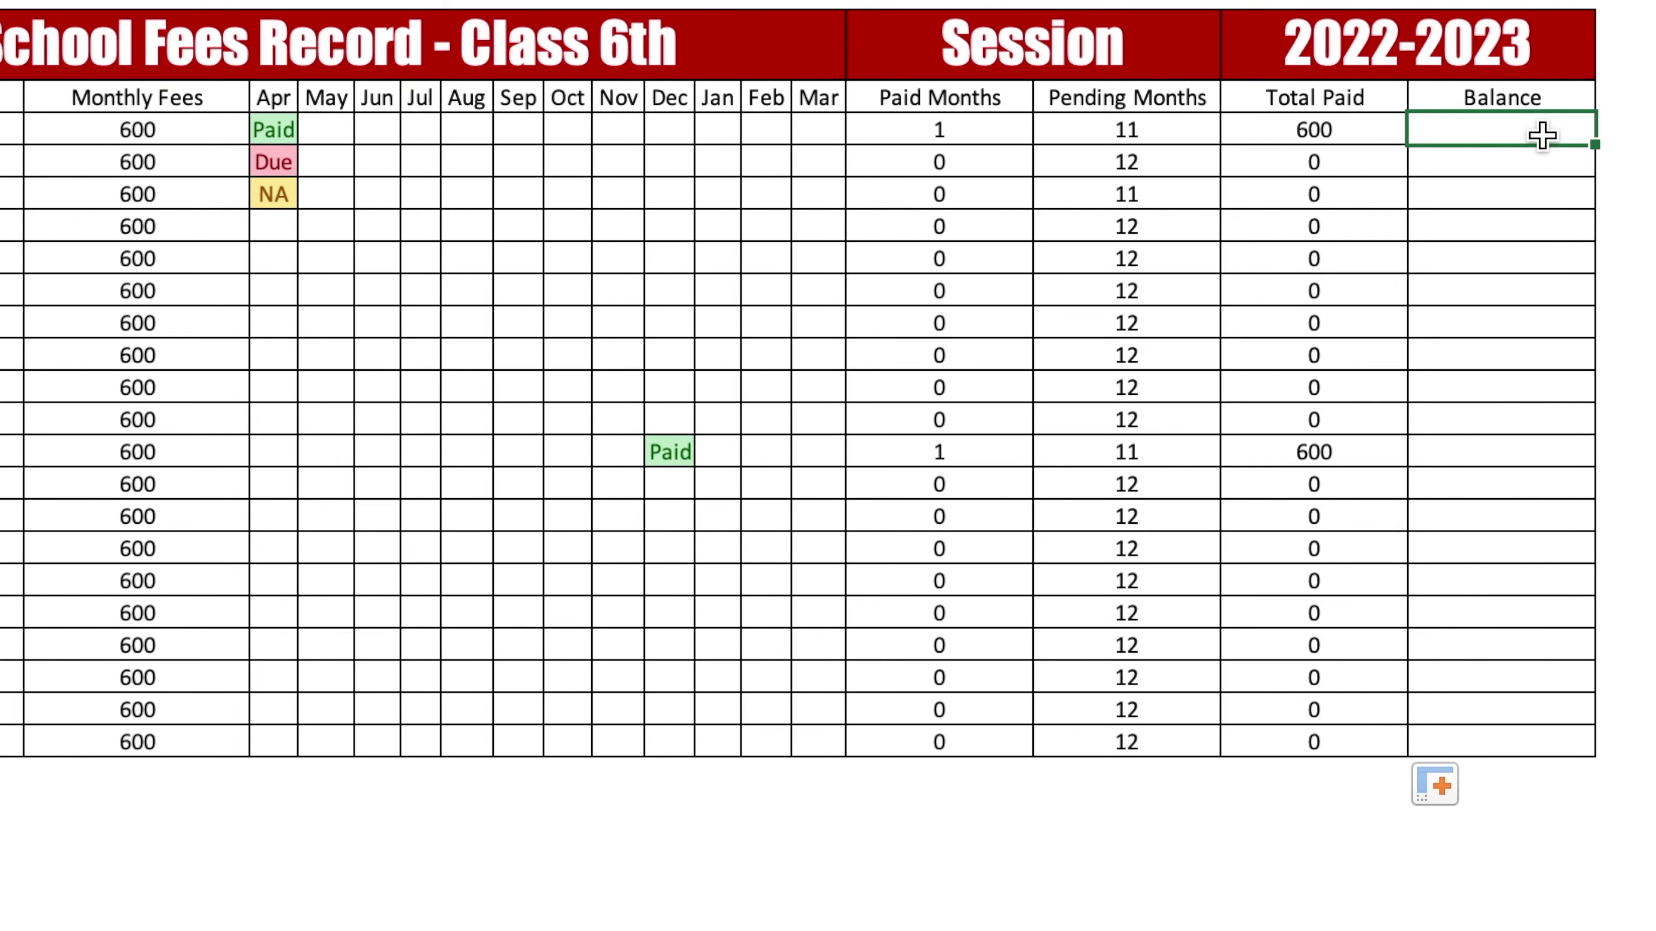
{"action": "type", "text": "="}
{"action": "left_click", "coordinate": [1173, 132]}
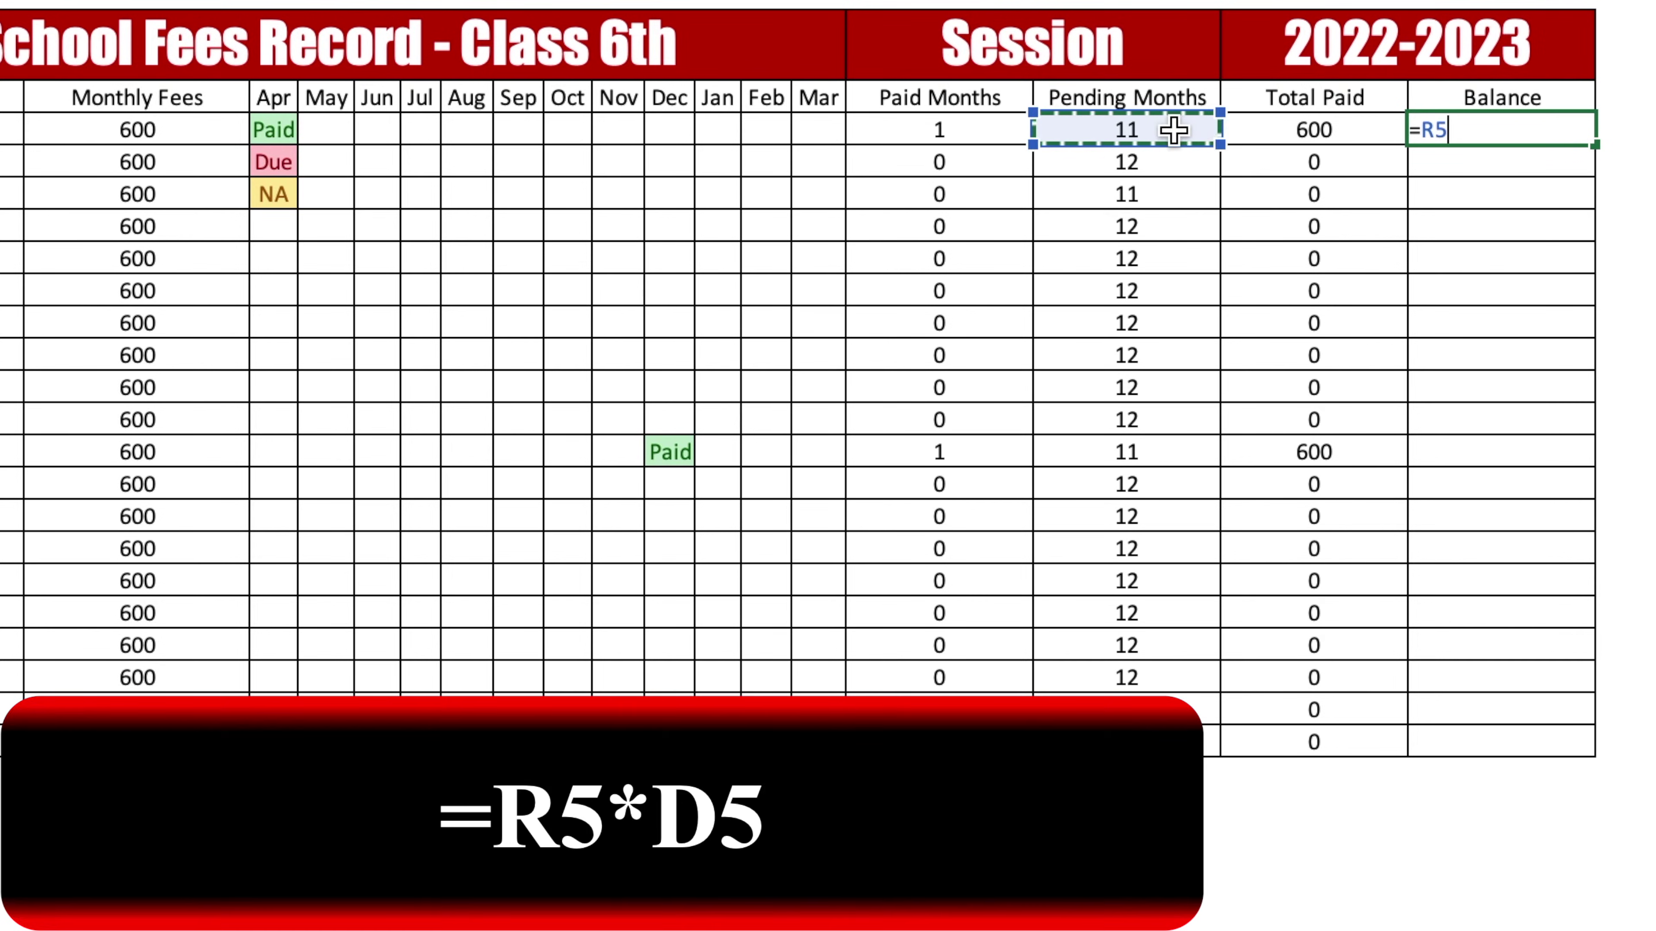
{"action": "type", "text": "*"}
{"action": "left_click", "coordinate": [196, 137]}
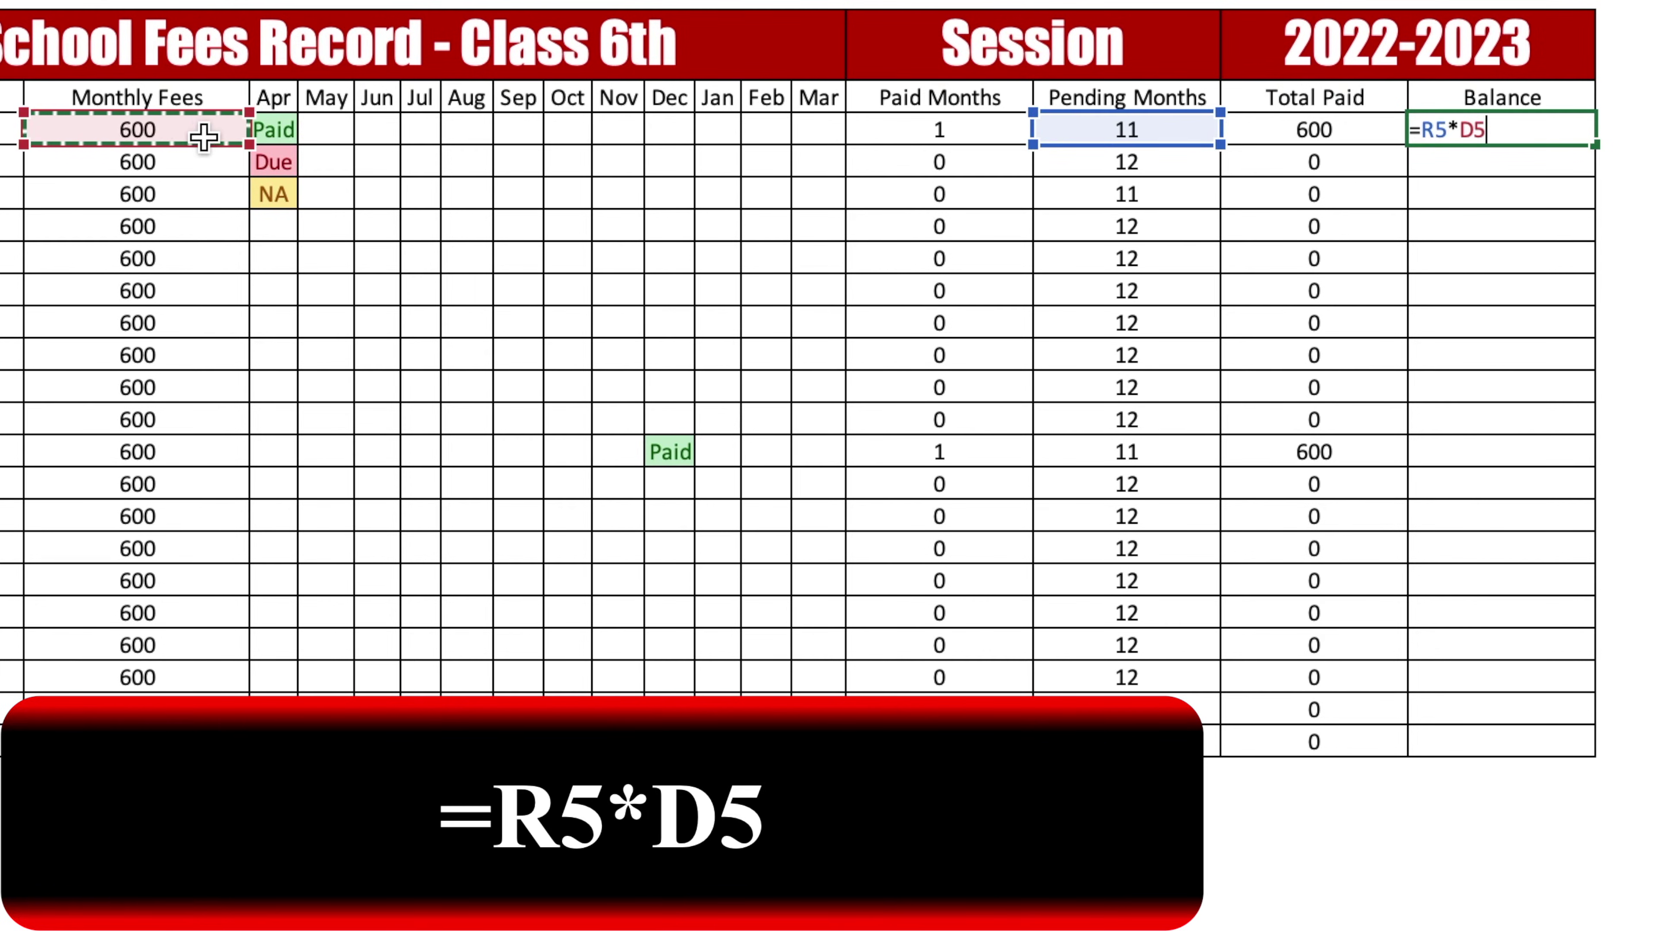
{"action": "key", "text": "Return"}
{"action": "left_click", "coordinate": [1427, 137]}
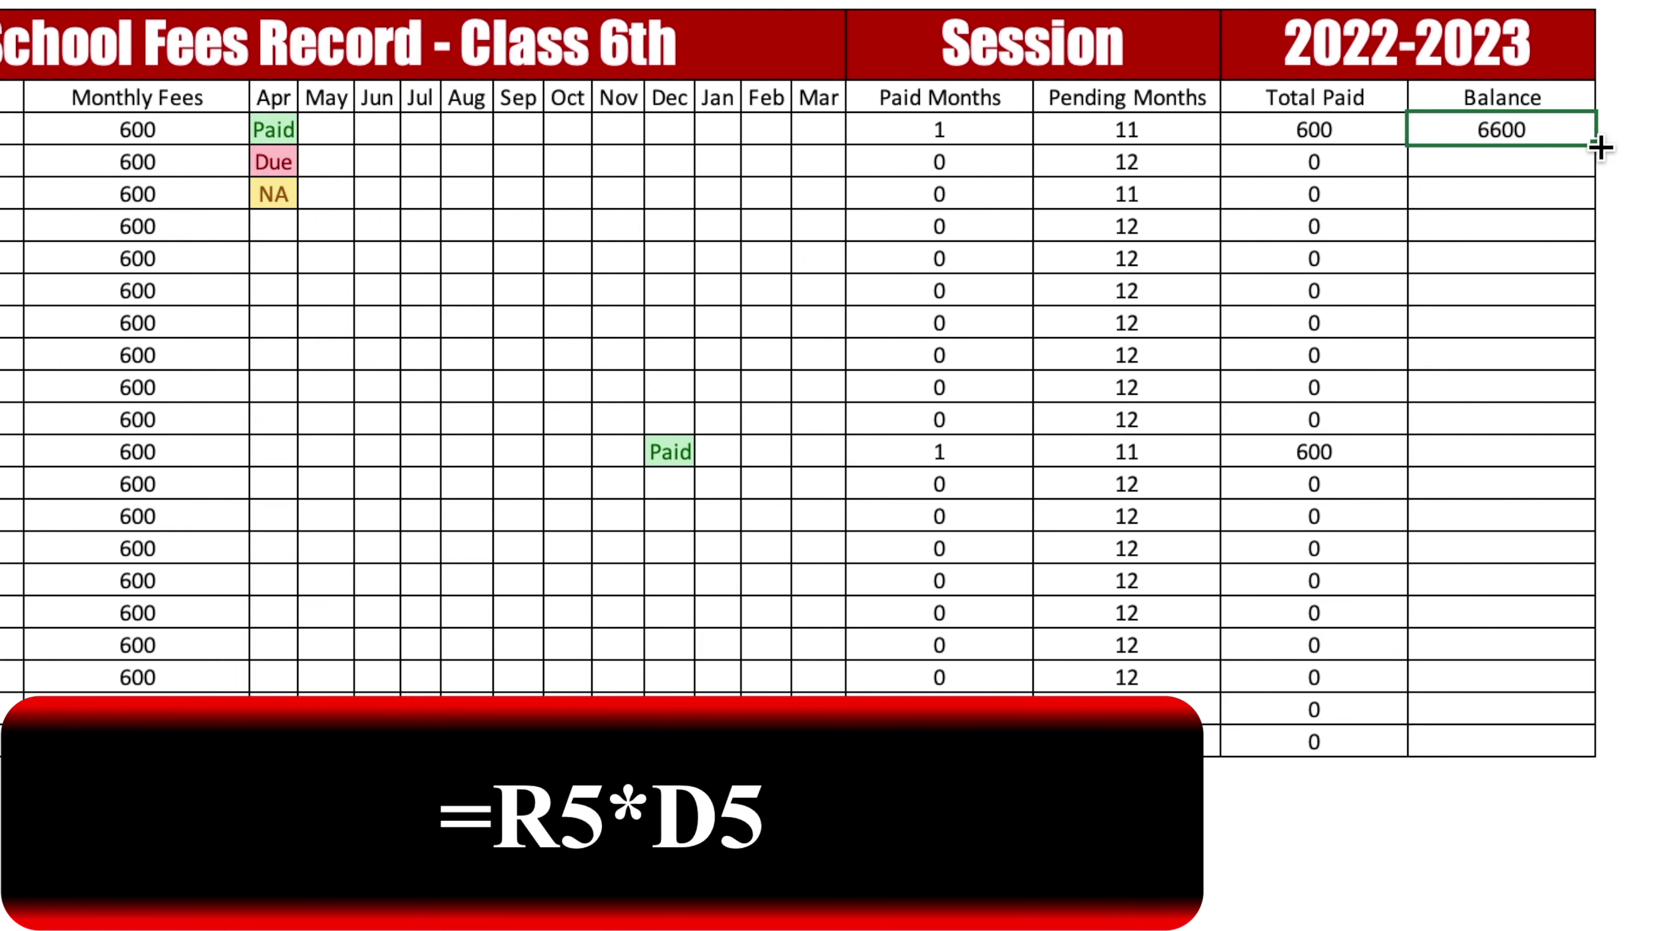
{"action": "left_click_drag", "start_coordinate": [1595, 144], "coordinate": [1592, 753]}
Copy the Paid status from E5 to all months and students in E5:P24 and widen the month columns evenly
{"action": "left_click", "coordinate": [287, 134]}
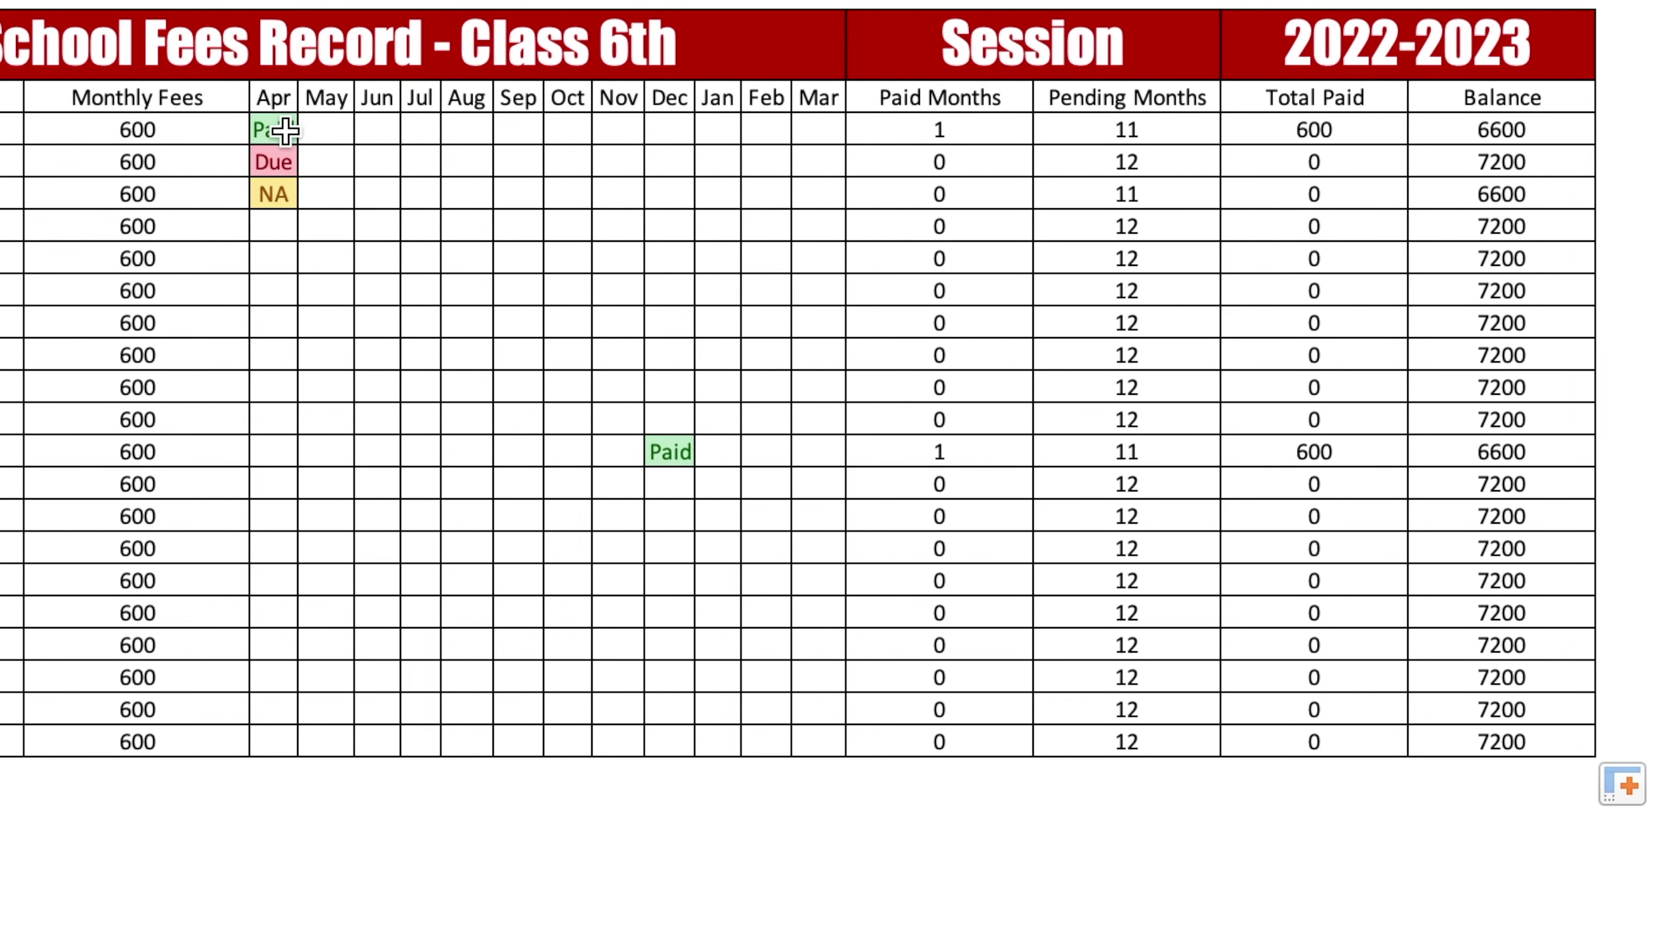
{"action": "left_click_drag", "start_coordinate": [298, 145], "coordinate": [843, 750]}
{"action": "left_click_drag", "start_coordinate": [273, 2], "coordinate": [818, 1]}
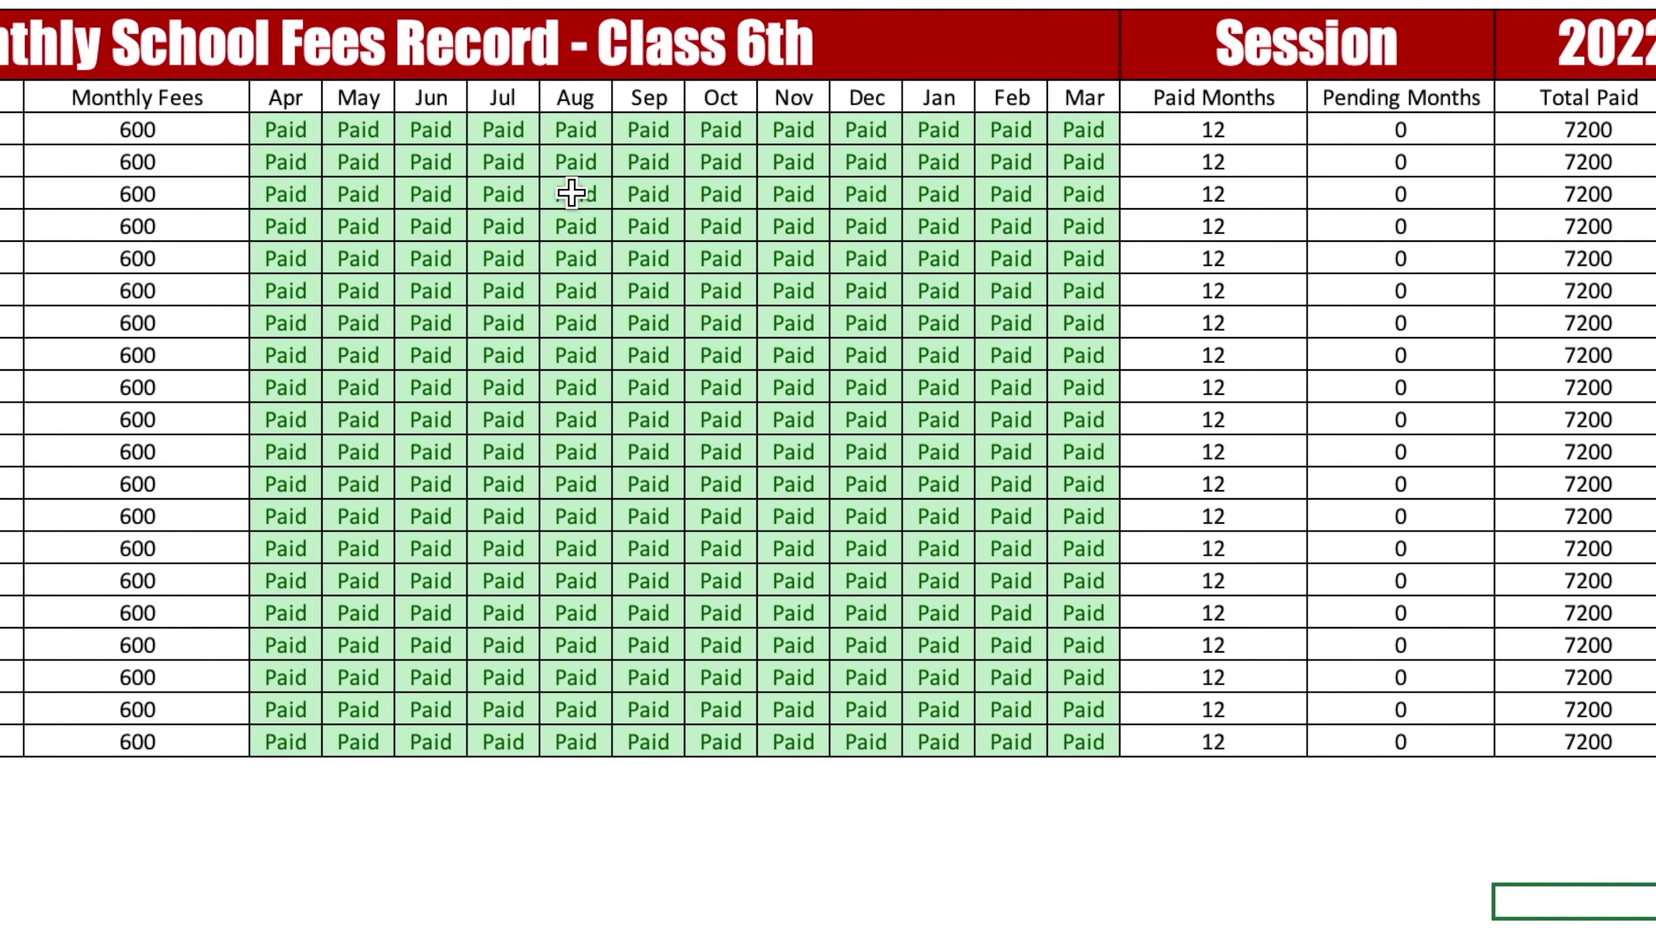
Mark the third student as Due in August (I7) and extend the status across to March
{"action": "left_click", "coordinate": [571, 190]}
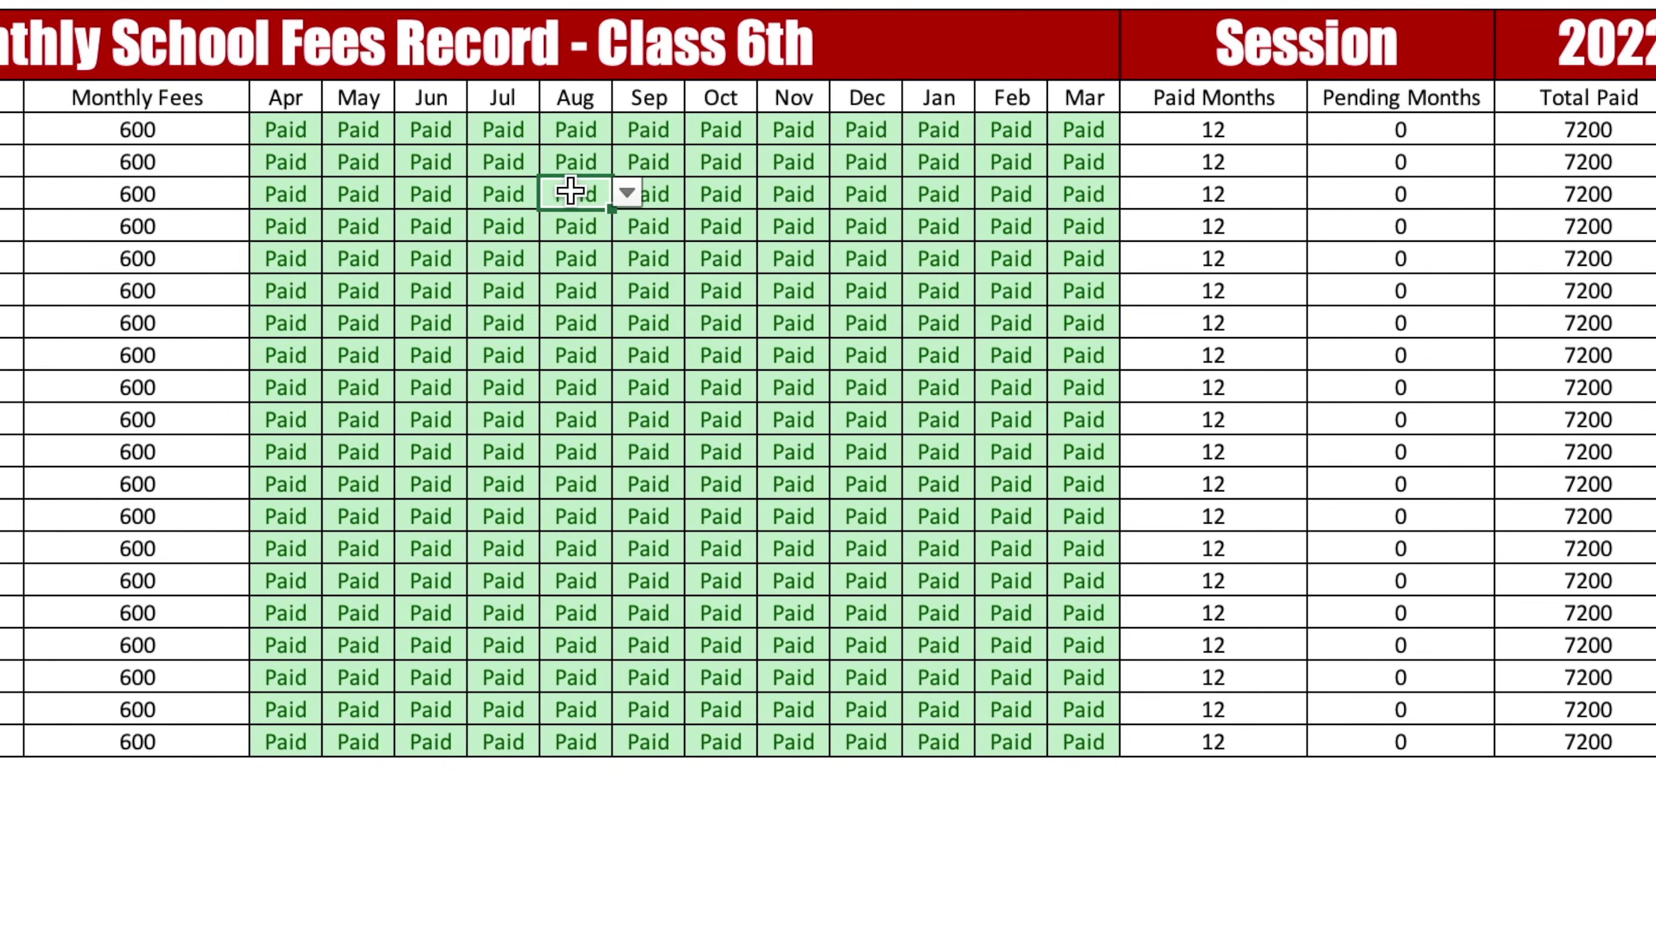
{"action": "type", "text": "Due"}
{"action": "key", "text": "ctrl+Return"}
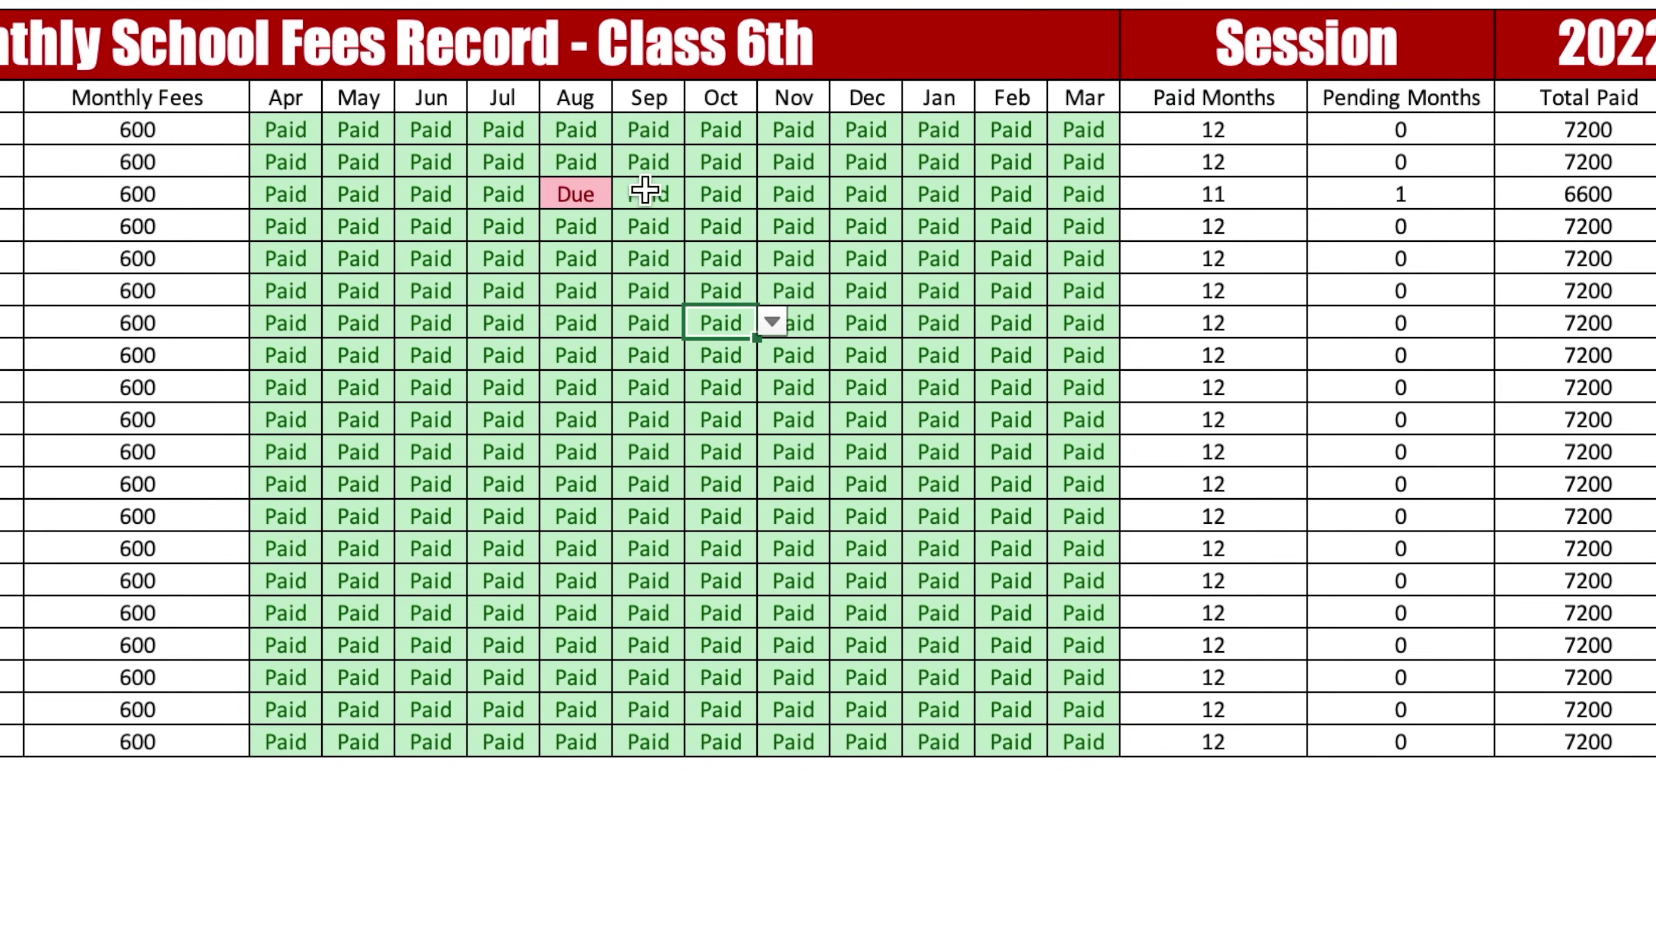
{"action": "left_click_drag", "start_coordinate": [611, 215], "coordinate": [1101, 259]}
Clear the December to March statuses in M5:P24 for all students
{"action": "left_click", "coordinate": [1010, 612]}
{"action": "mouse_move", "coordinate": [864, 131]}
{"action": "left_mouse_down"}
{"action": "mouse_move", "coordinate": [1006, 137]}
{"action": "mouse_move", "coordinate": [1082, 325]}
{"action": "mouse_move", "coordinate": [1078, 742]}
{"action": "left_mouse_up"}
{"action": "key", "text": "Delete"}
{"action": "left_click", "coordinate": [843, 322]}
Extend the November Paid status through March for students 1 and 9 (rows 5 and 13)
{"action": "left_click", "coordinate": [802, 130]}
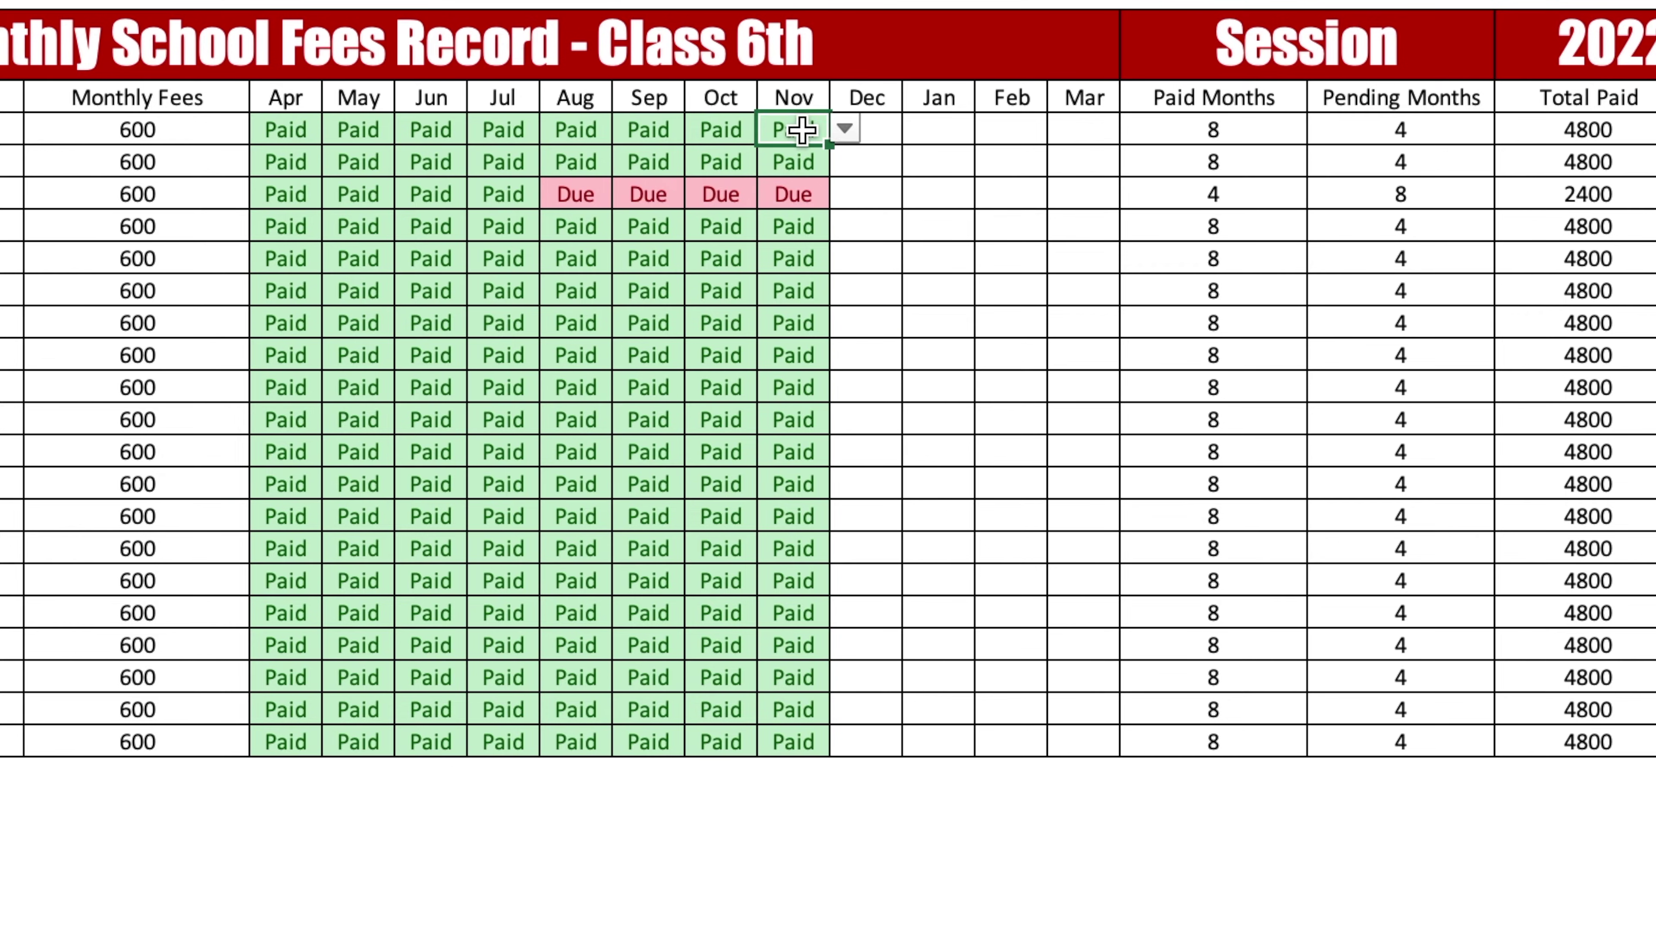
{"action": "left_click_drag", "start_coordinate": [832, 144], "coordinate": [1082, 248]}
{"action": "left_click", "coordinate": [798, 386]}
{"action": "left_click_drag", "start_coordinate": [832, 406], "coordinate": [1119, 409]}
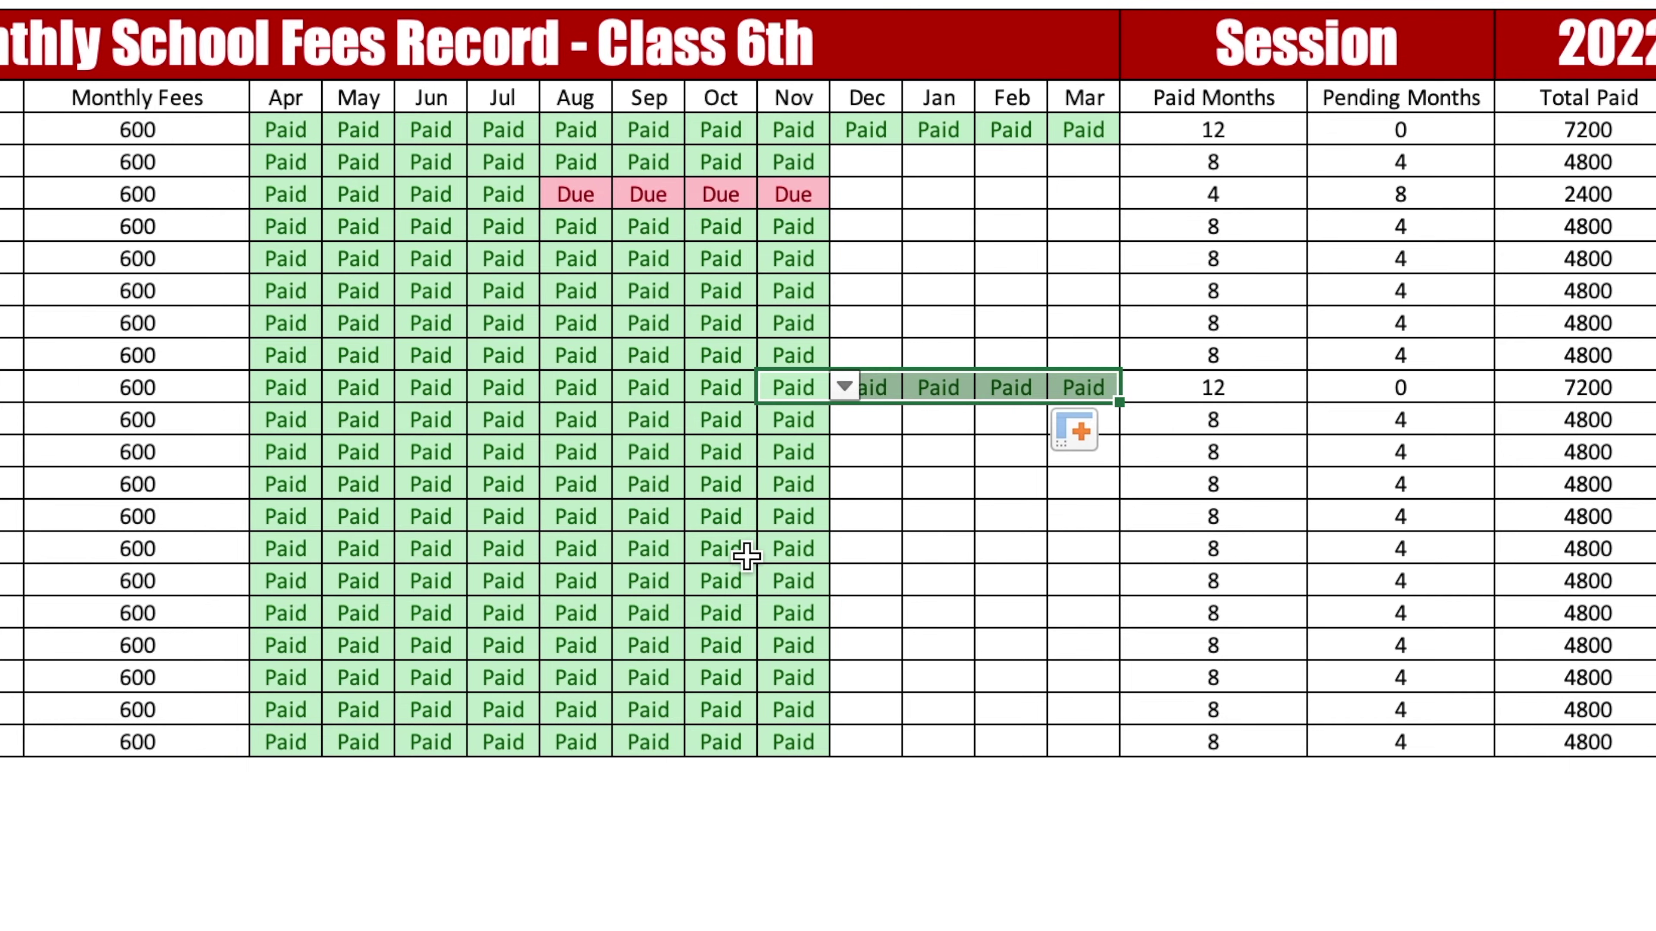
Set student 12's September status in J16 to NA and extend it across to March
{"action": "left_click", "coordinate": [648, 483]}
{"action": "left_click", "coordinate": [700, 486]}
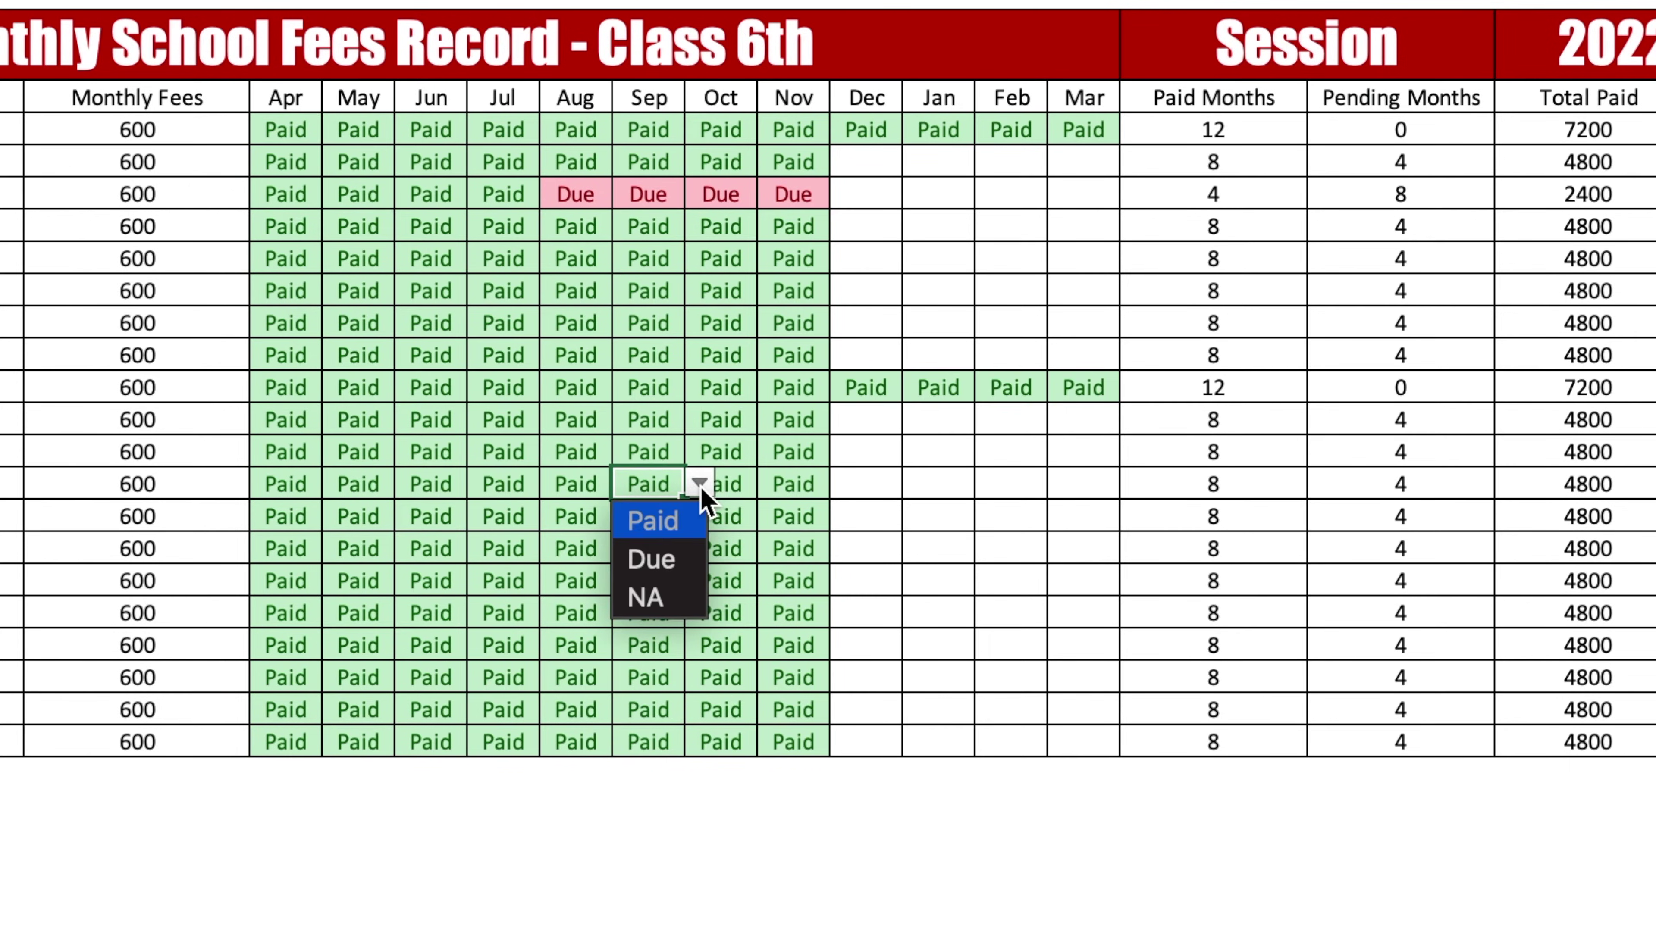
{"action": "left_click", "coordinate": [682, 597]}
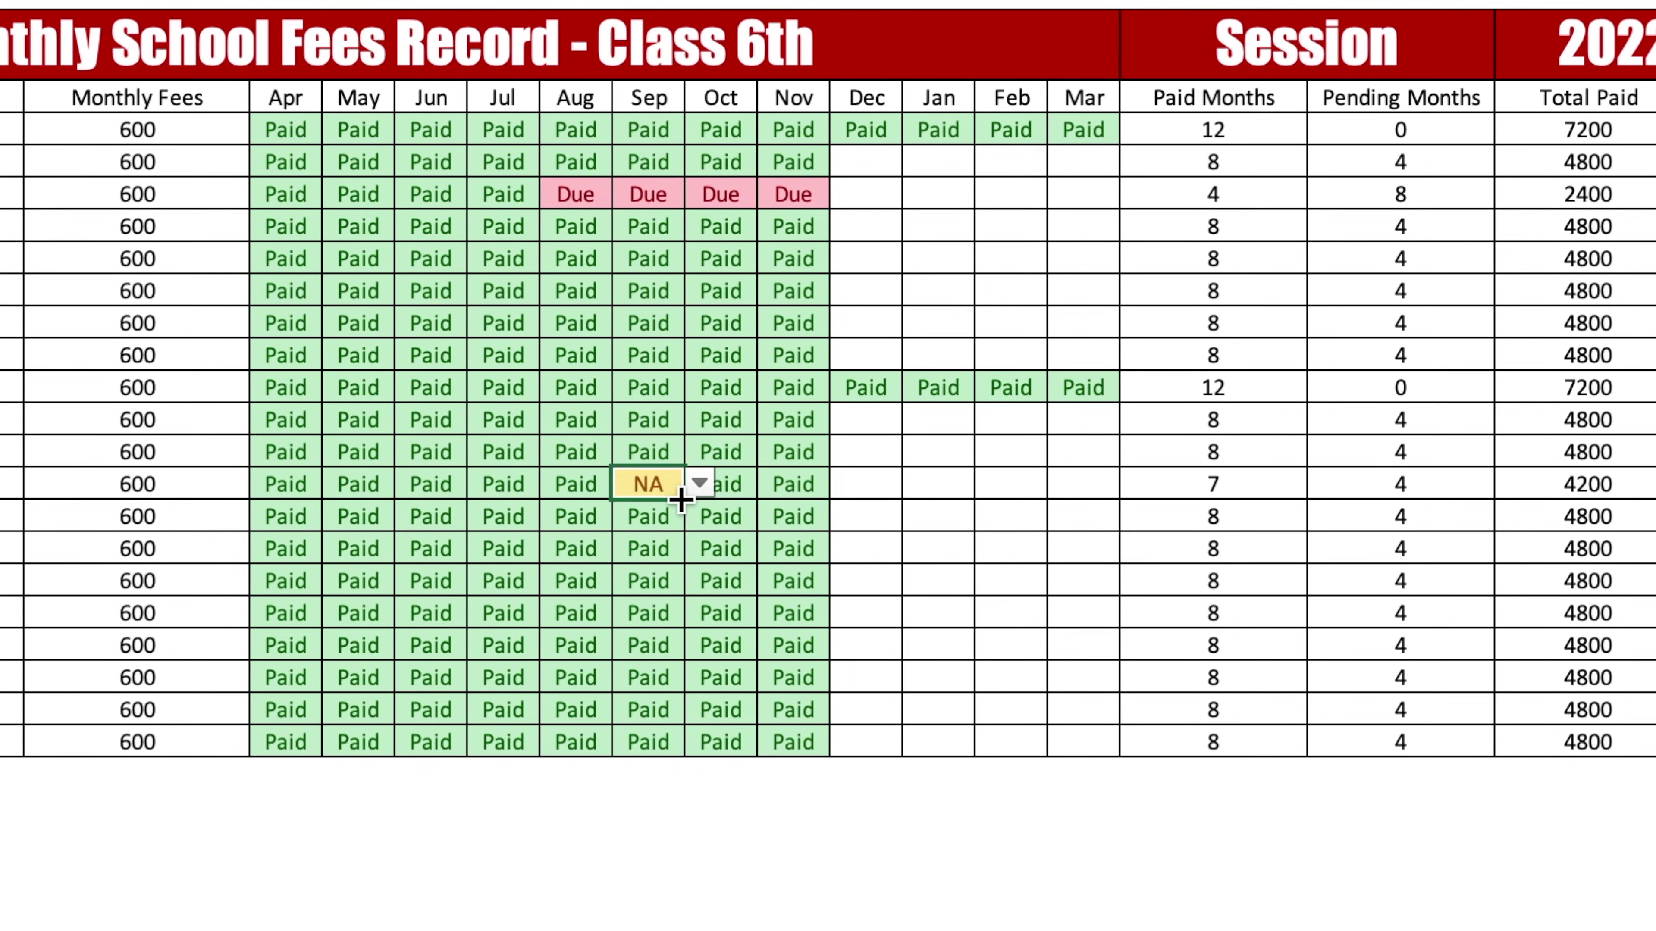
{"action": "left_click_drag", "start_coordinate": [681, 499], "coordinate": [1107, 502]}
Set student 6's October and November statuses in K10 and L10 to Due
{"action": "left_click", "coordinate": [720, 291]}
{"action": "left_click", "coordinate": [771, 290]}
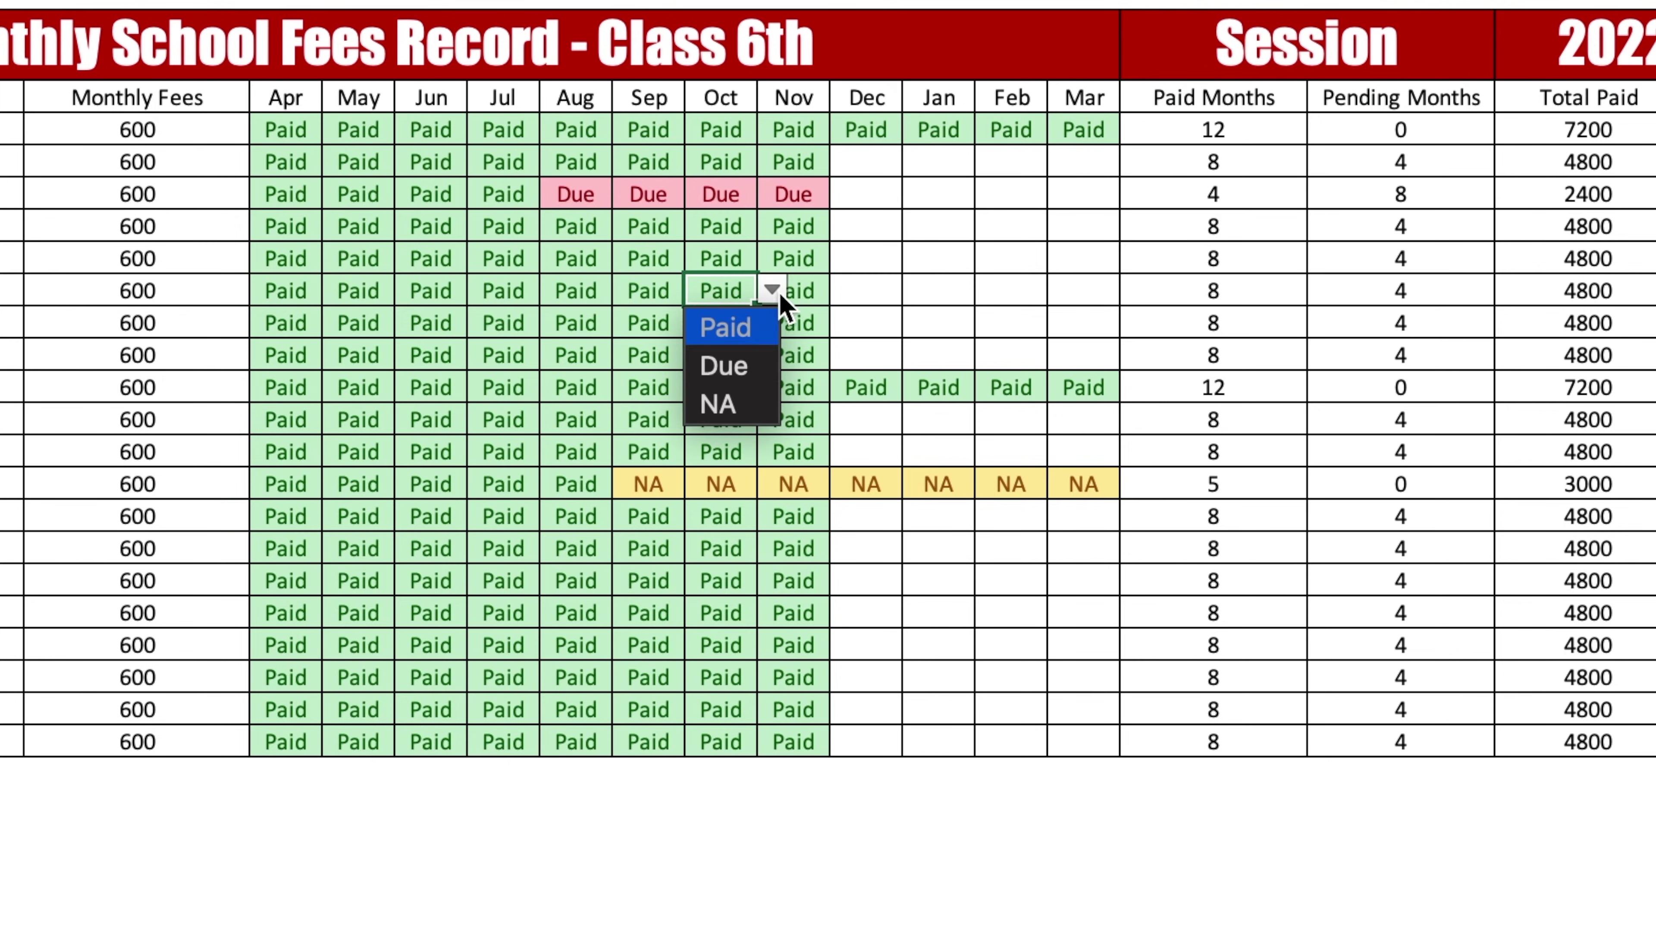
{"action": "left_click", "coordinate": [723, 365]}
{"action": "left_click", "coordinate": [792, 290]}
{"action": "left_click", "coordinate": [845, 290]}
{"action": "left_click", "coordinate": [799, 363]}
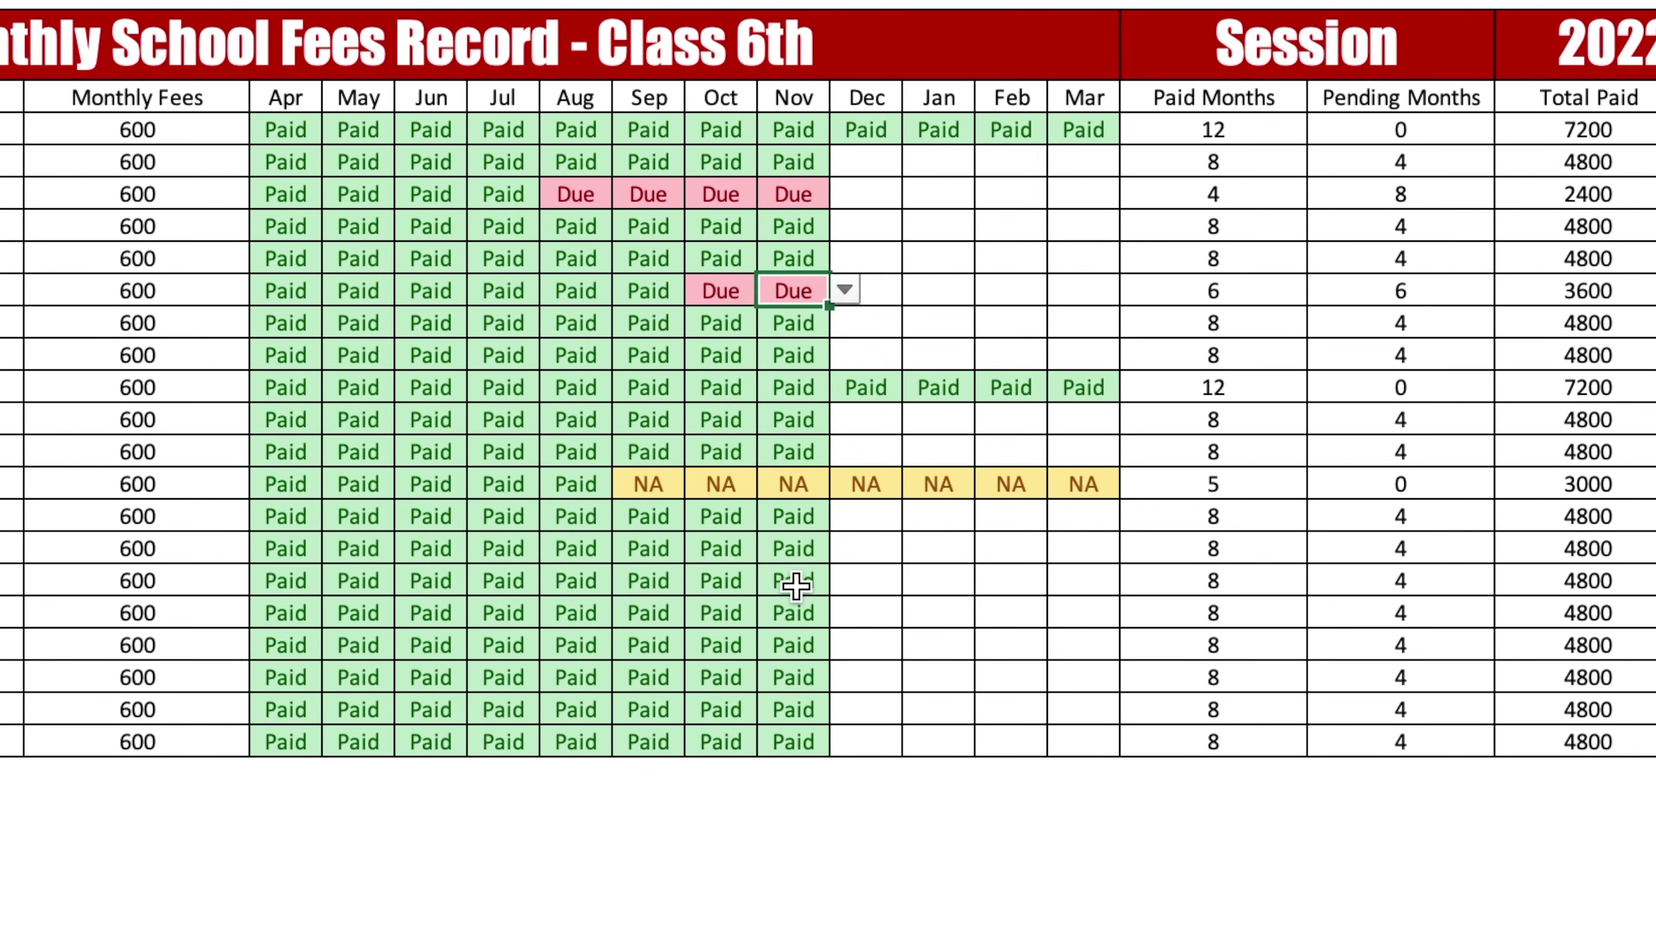
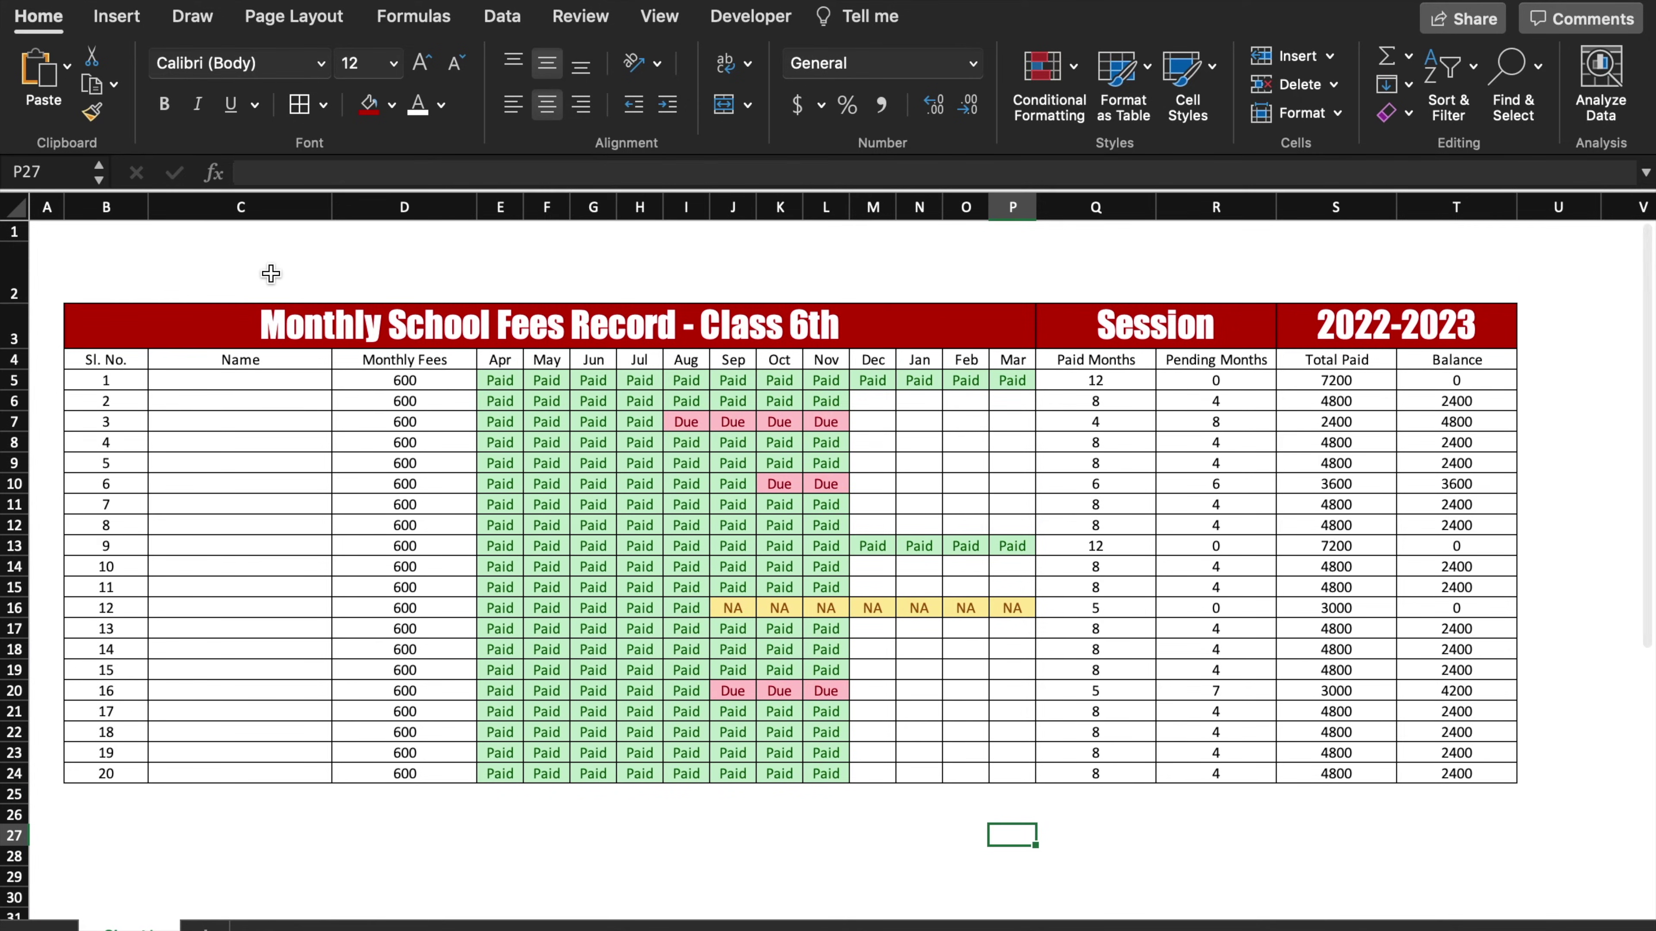
Insert a rounded rectangle about 0.63" high and 1" wide above the title row, over cell C2
{"action": "left_click", "coordinate": [272, 274]}
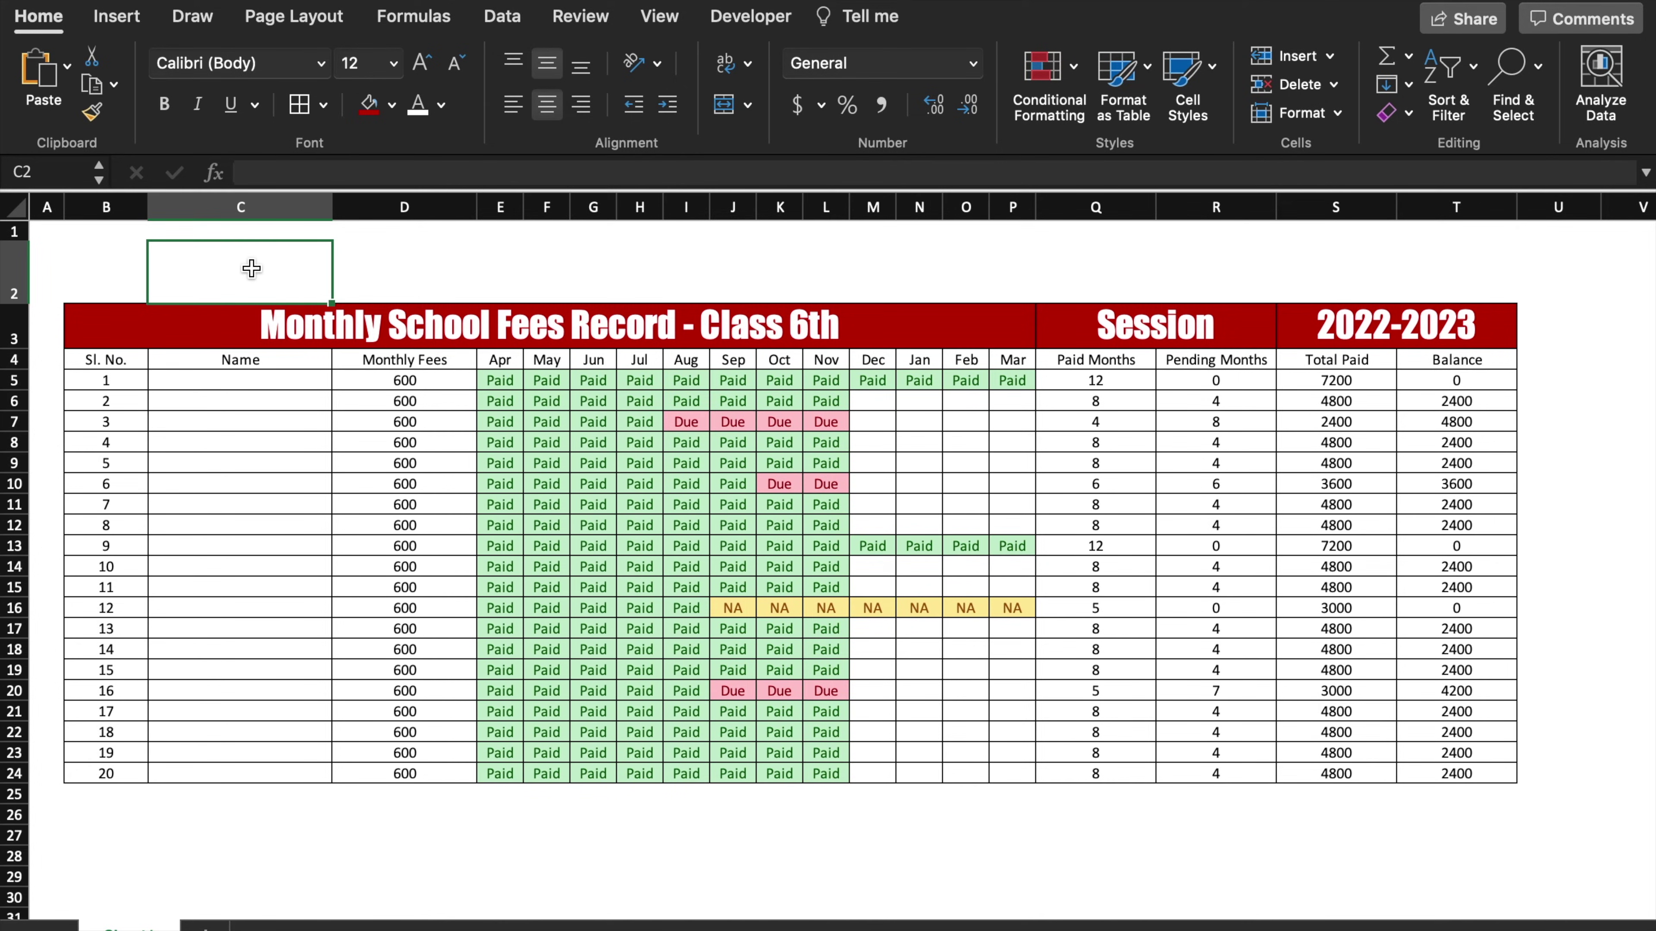
{"action": "left_click", "coordinate": [117, 16]}
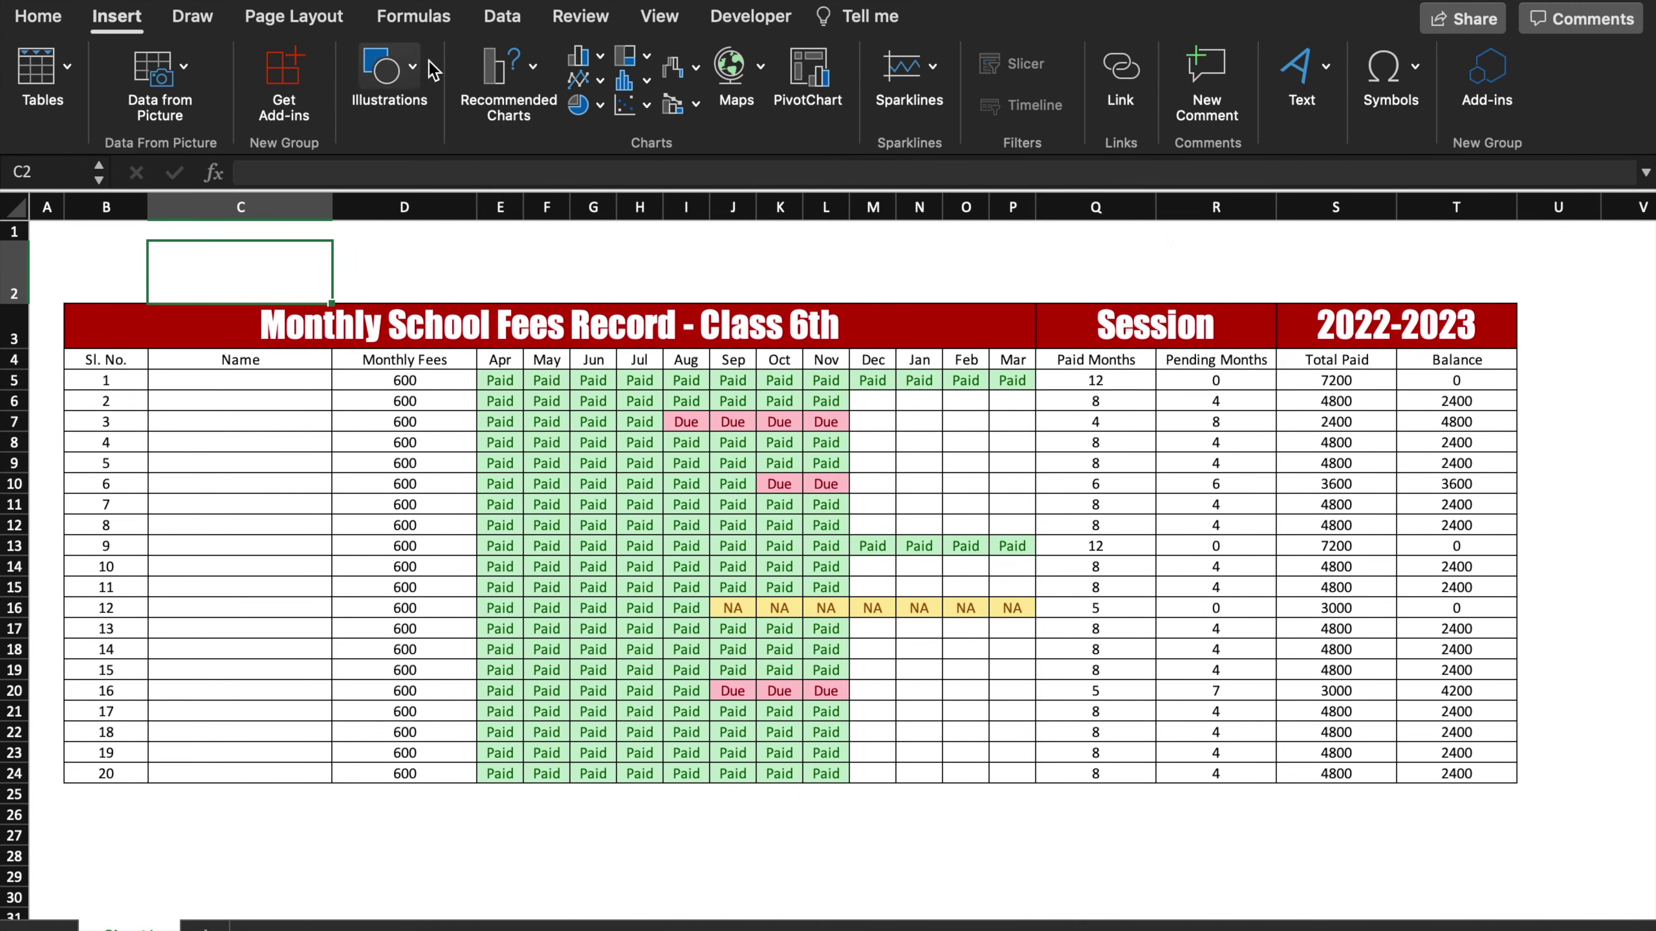
{"action": "left_click", "coordinate": [383, 78]}
{"action": "left_click", "coordinate": [312, 148]}
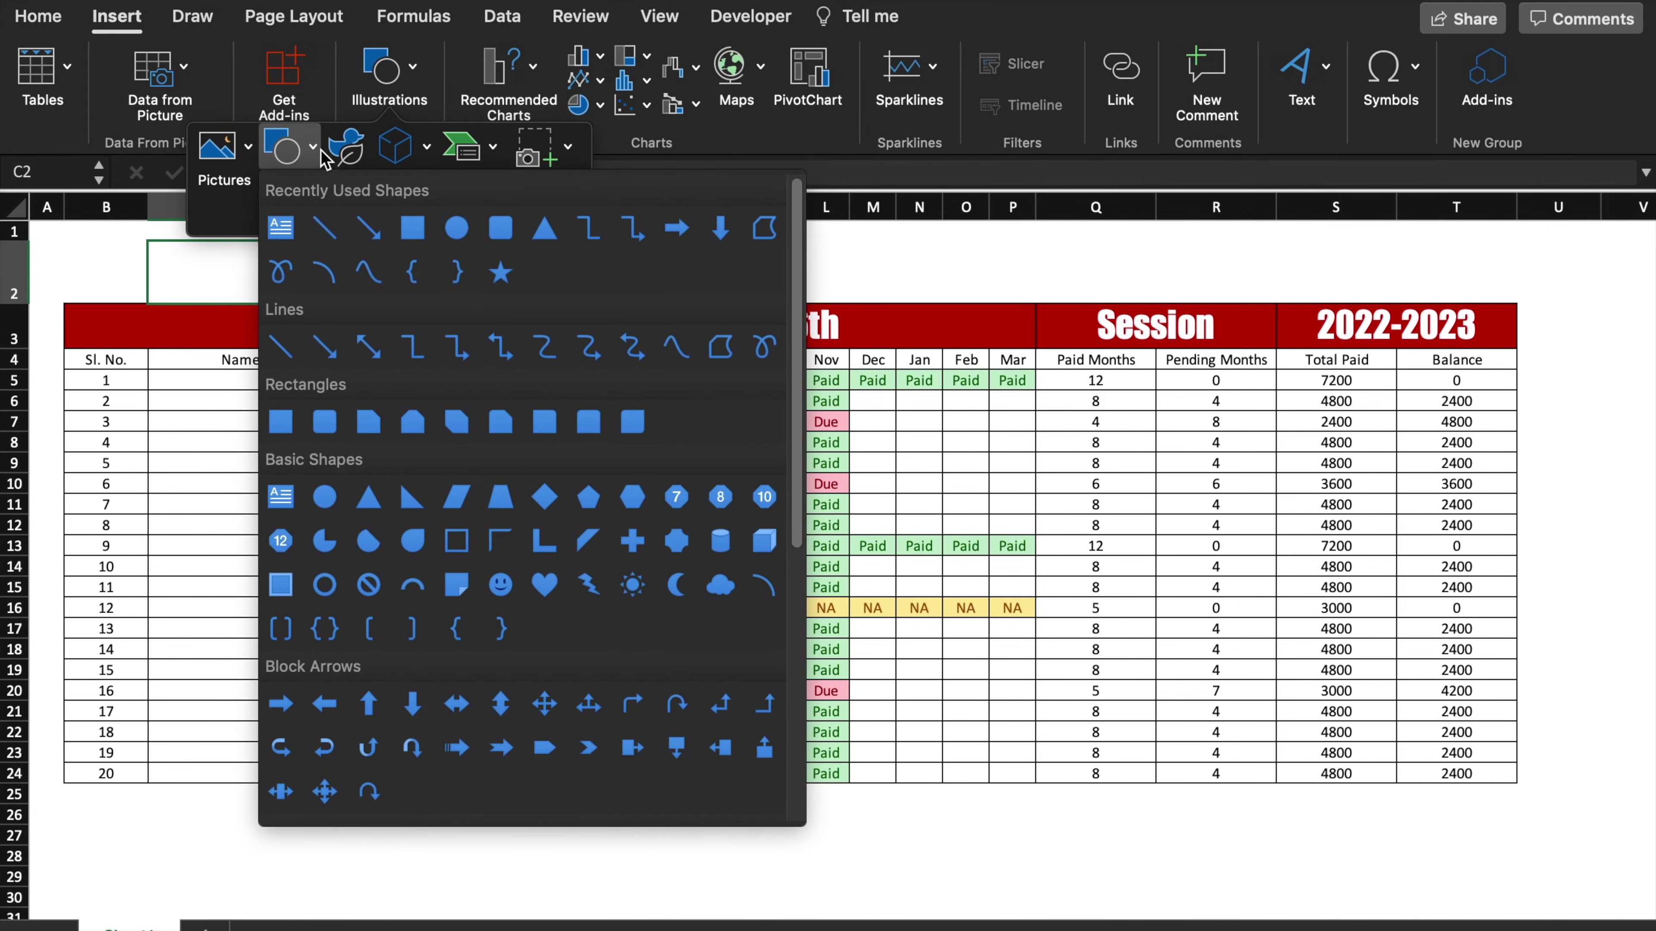
{"action": "left_click", "coordinate": [497, 227]}
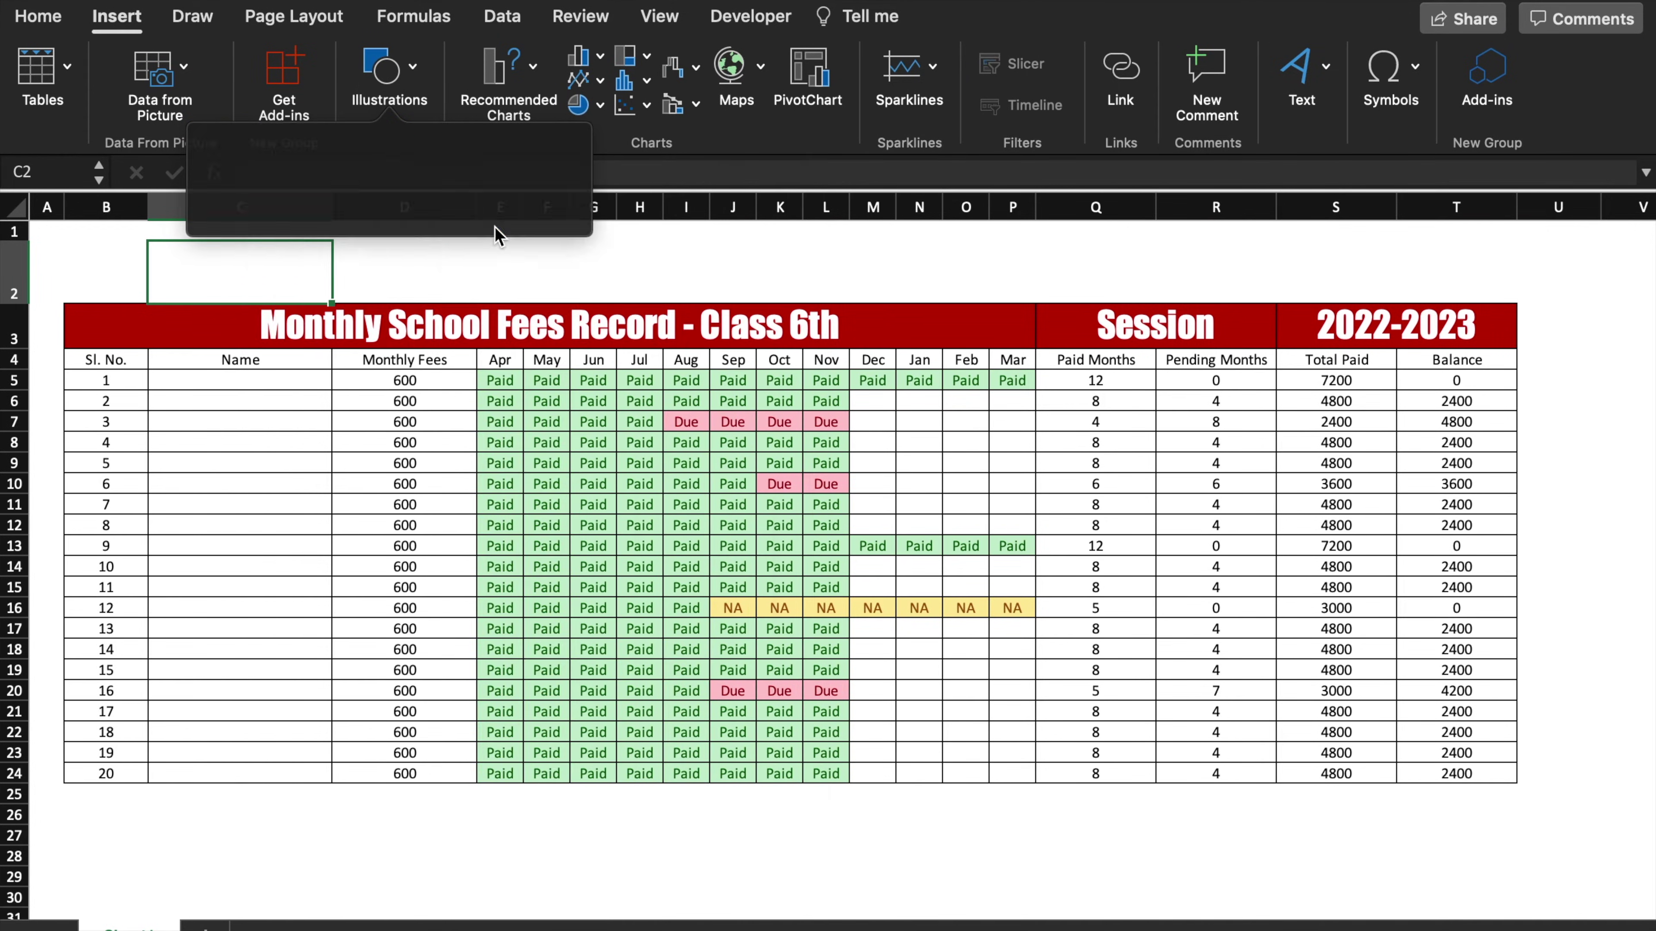
{"action": "left_click", "coordinate": [269, 260]}
{"action": "left_click_drag", "start_coordinate": [310, 307], "coordinate": [245, 295]}
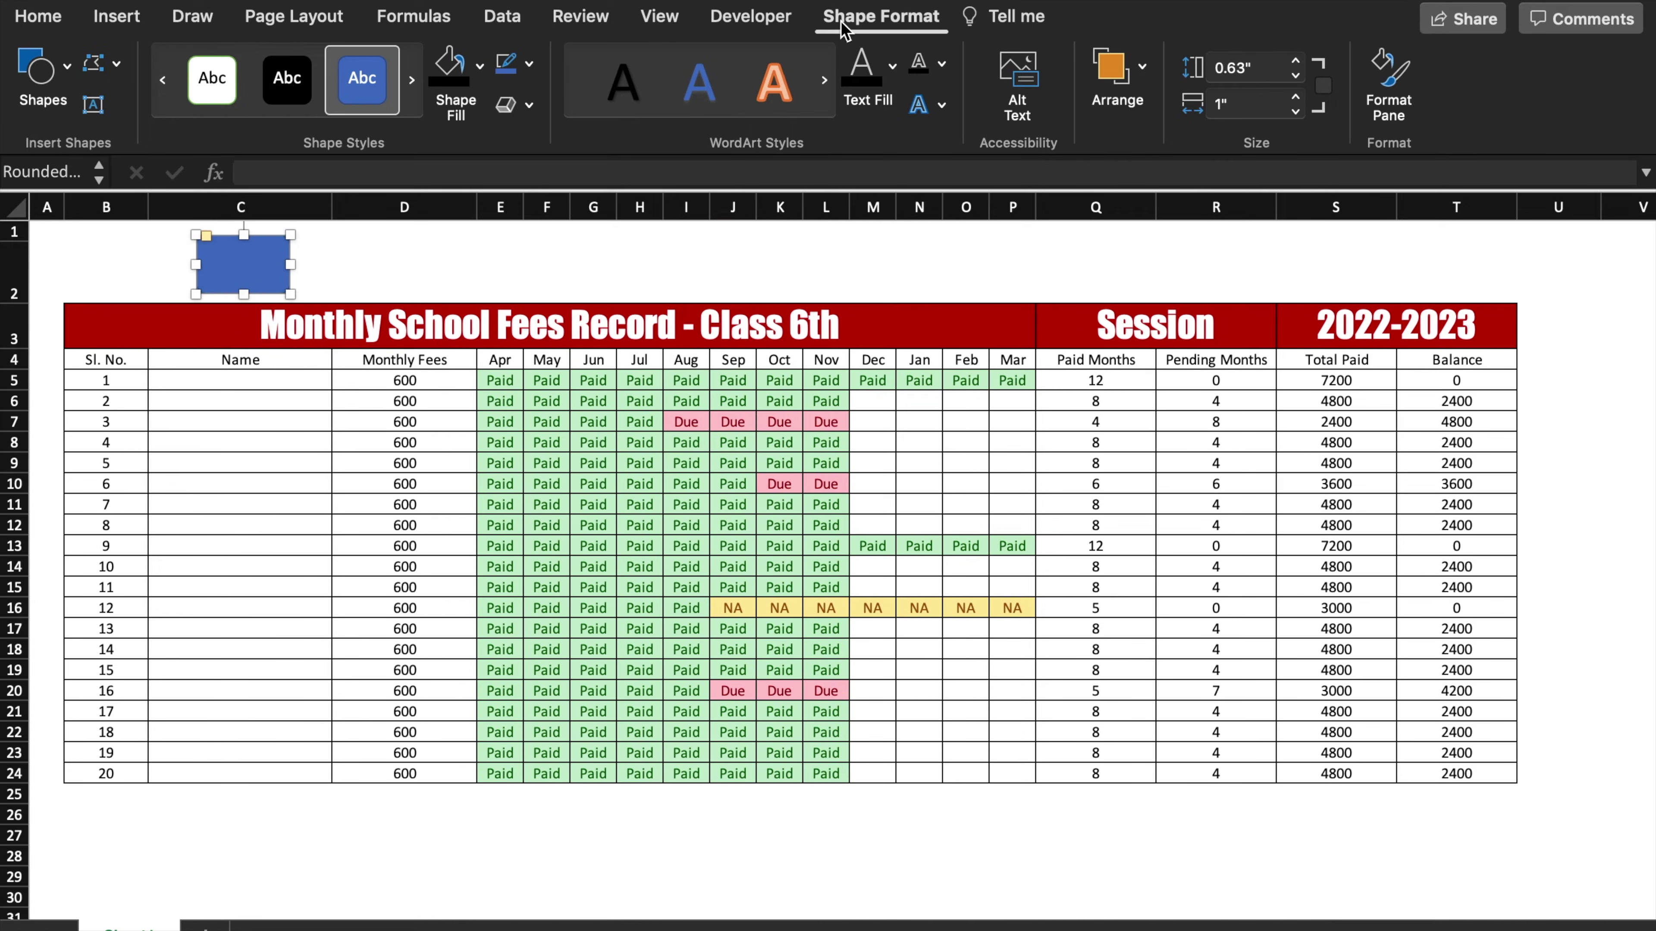
Apply the third bevel preset in the second row to the rounded rectangle above the title
{"action": "left_click", "coordinate": [530, 106]}
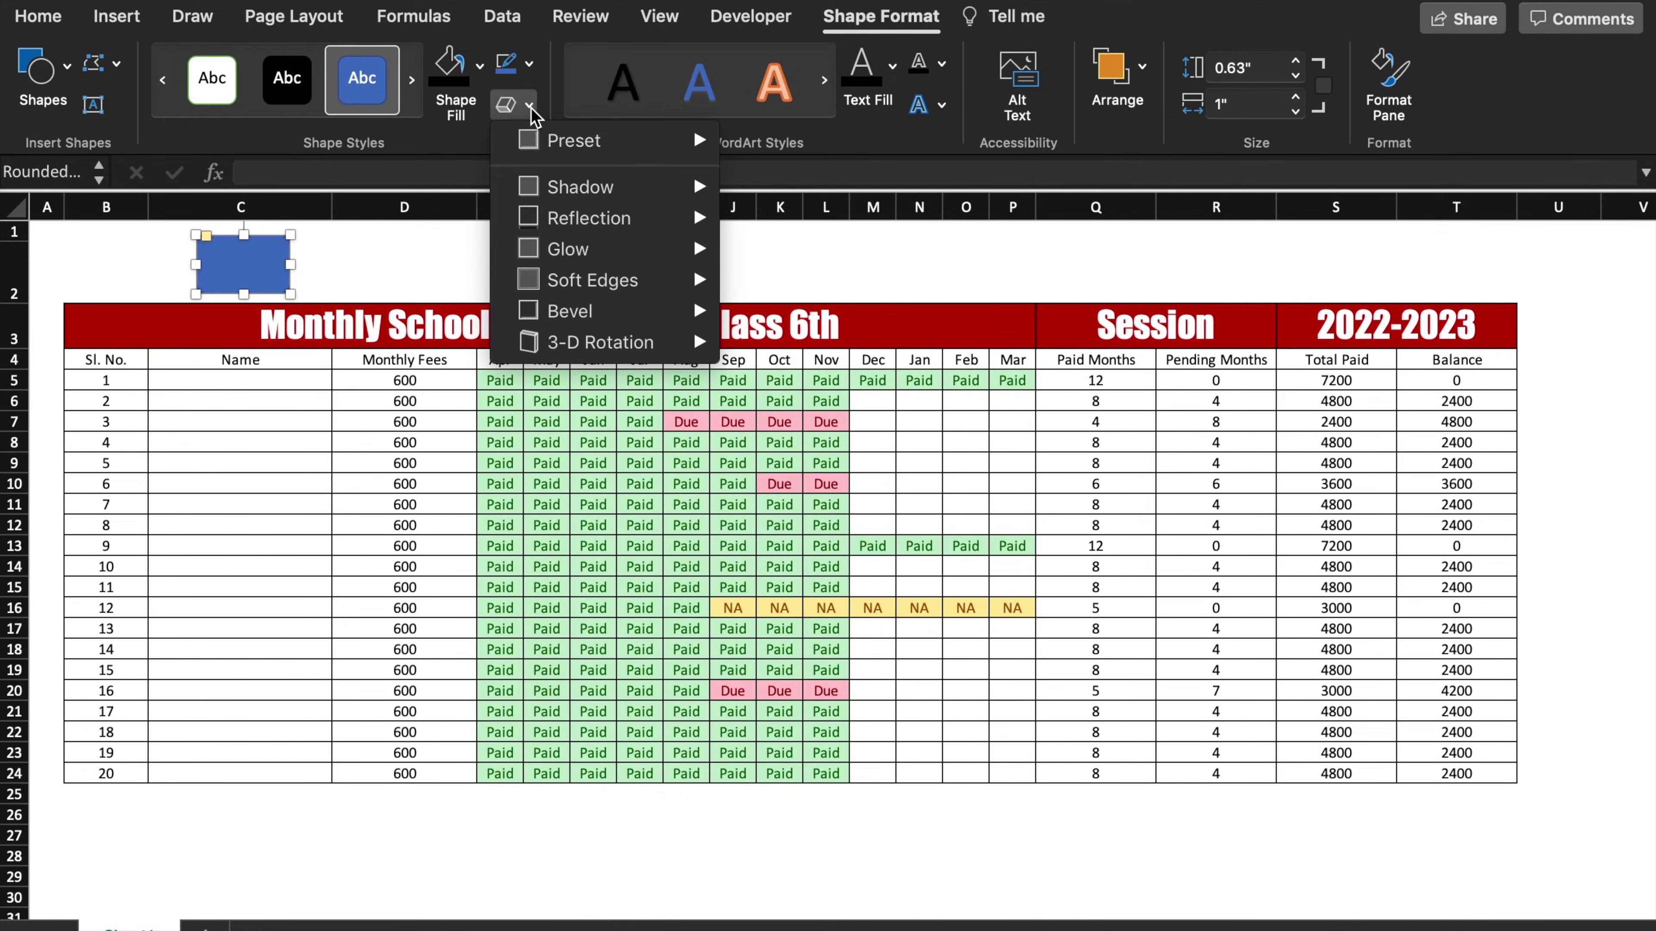
{"action": "mouse_move", "coordinate": [618, 315]}
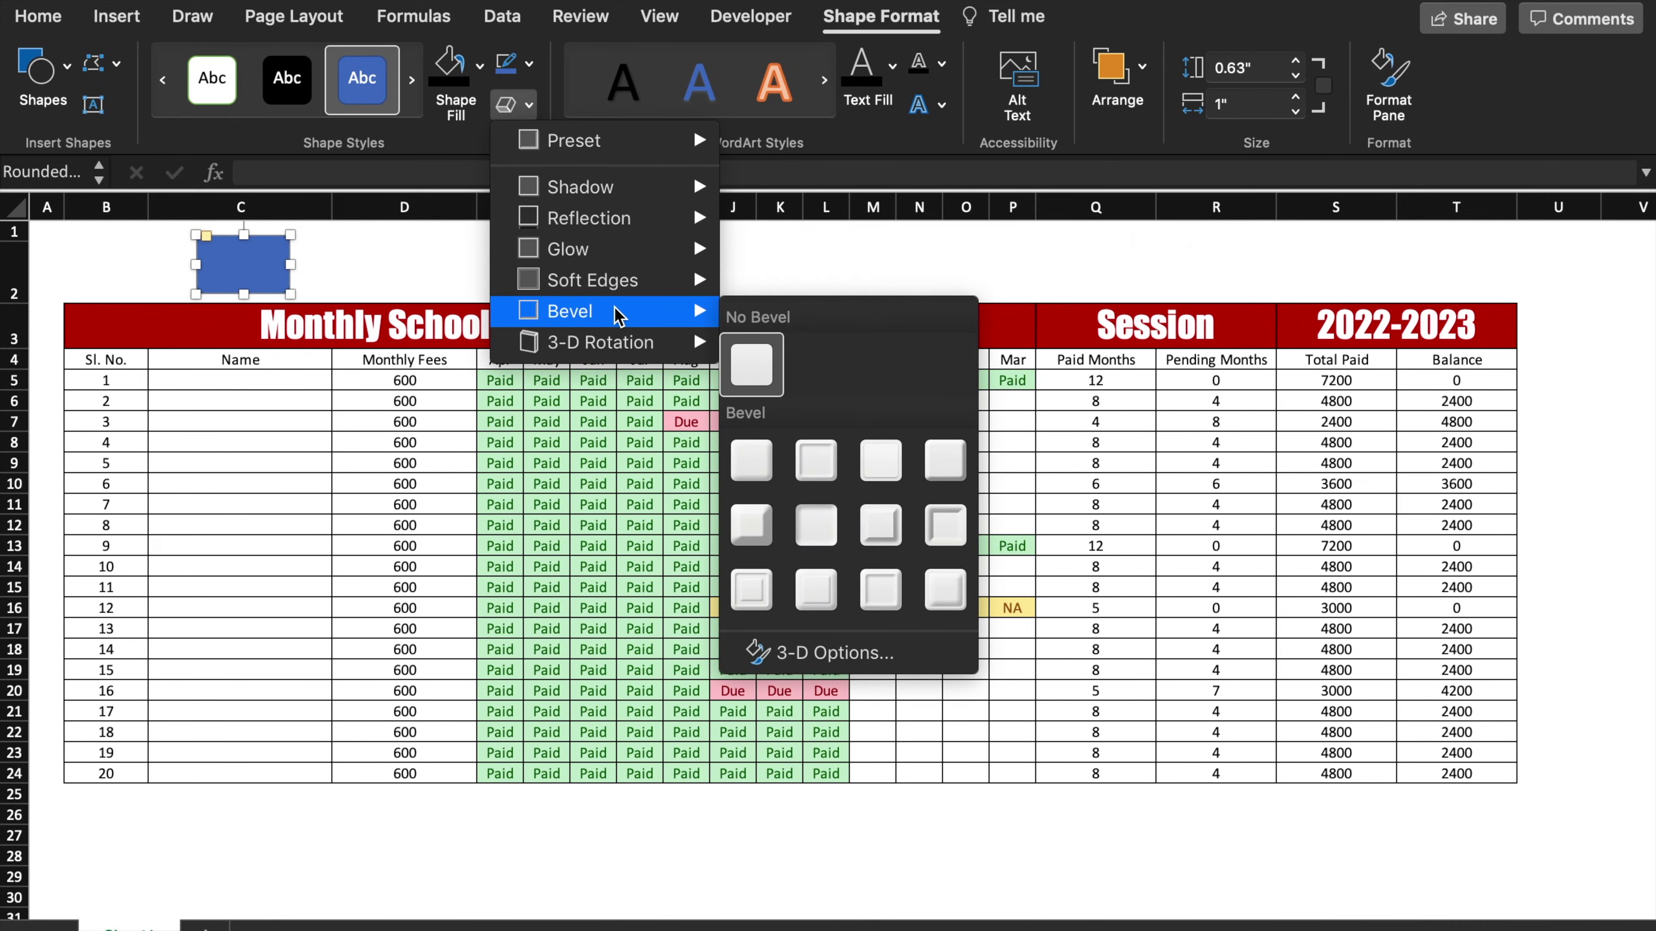
{"action": "left_click", "coordinate": [874, 527]}
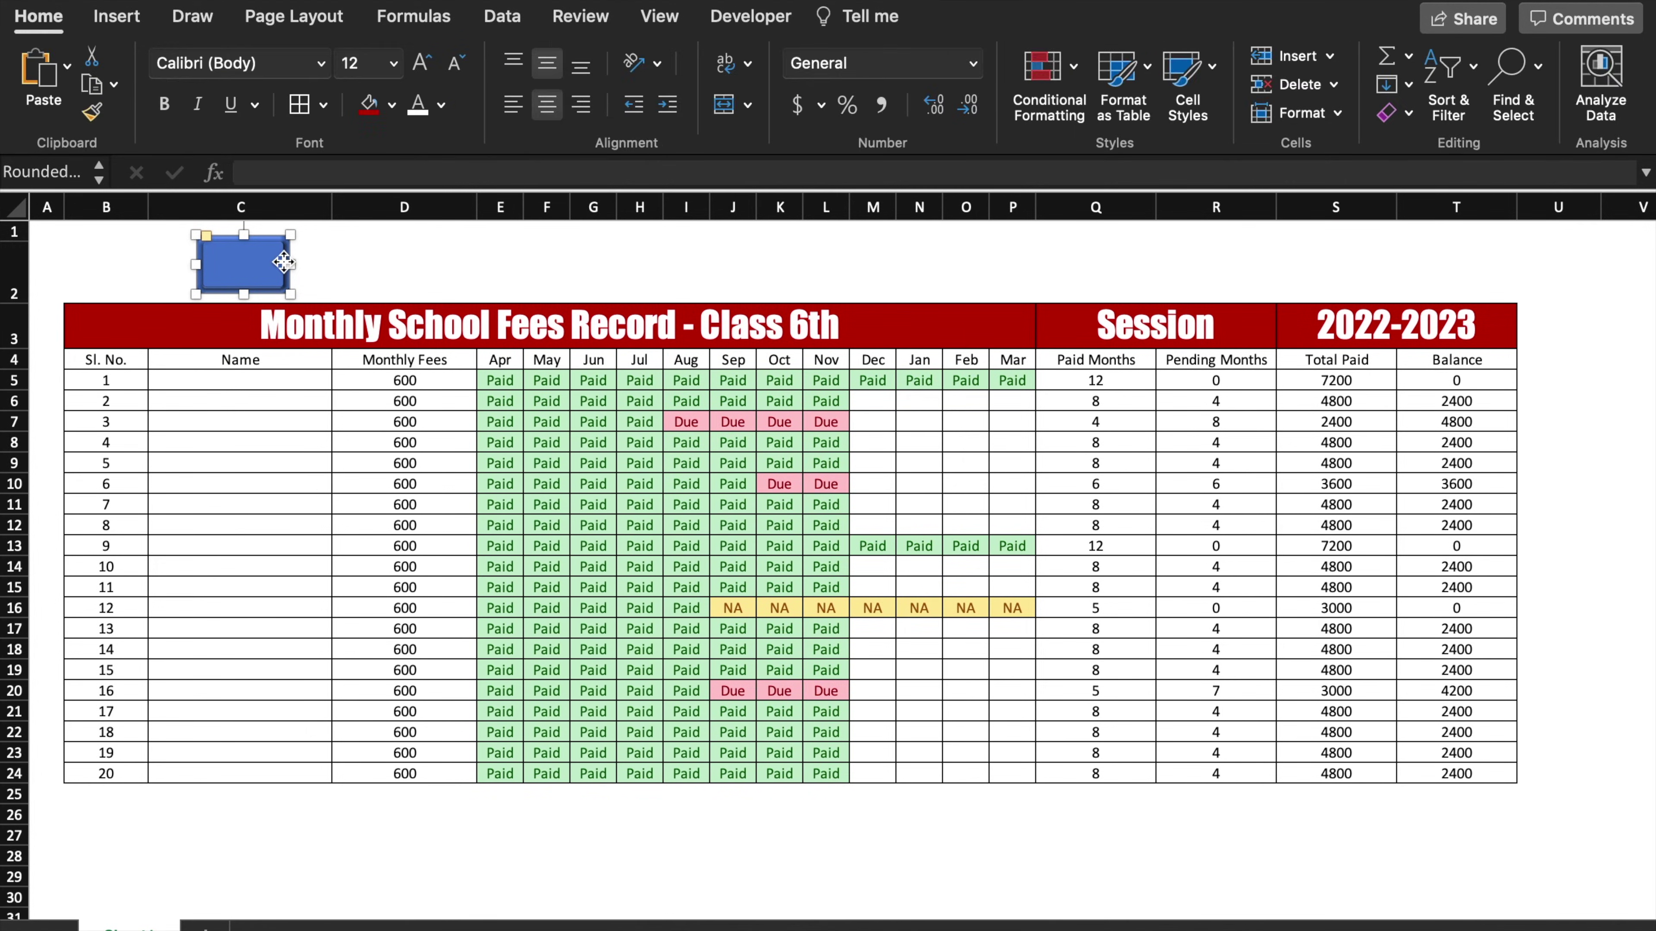
{"action": "left_click", "coordinate": [340, 259]}
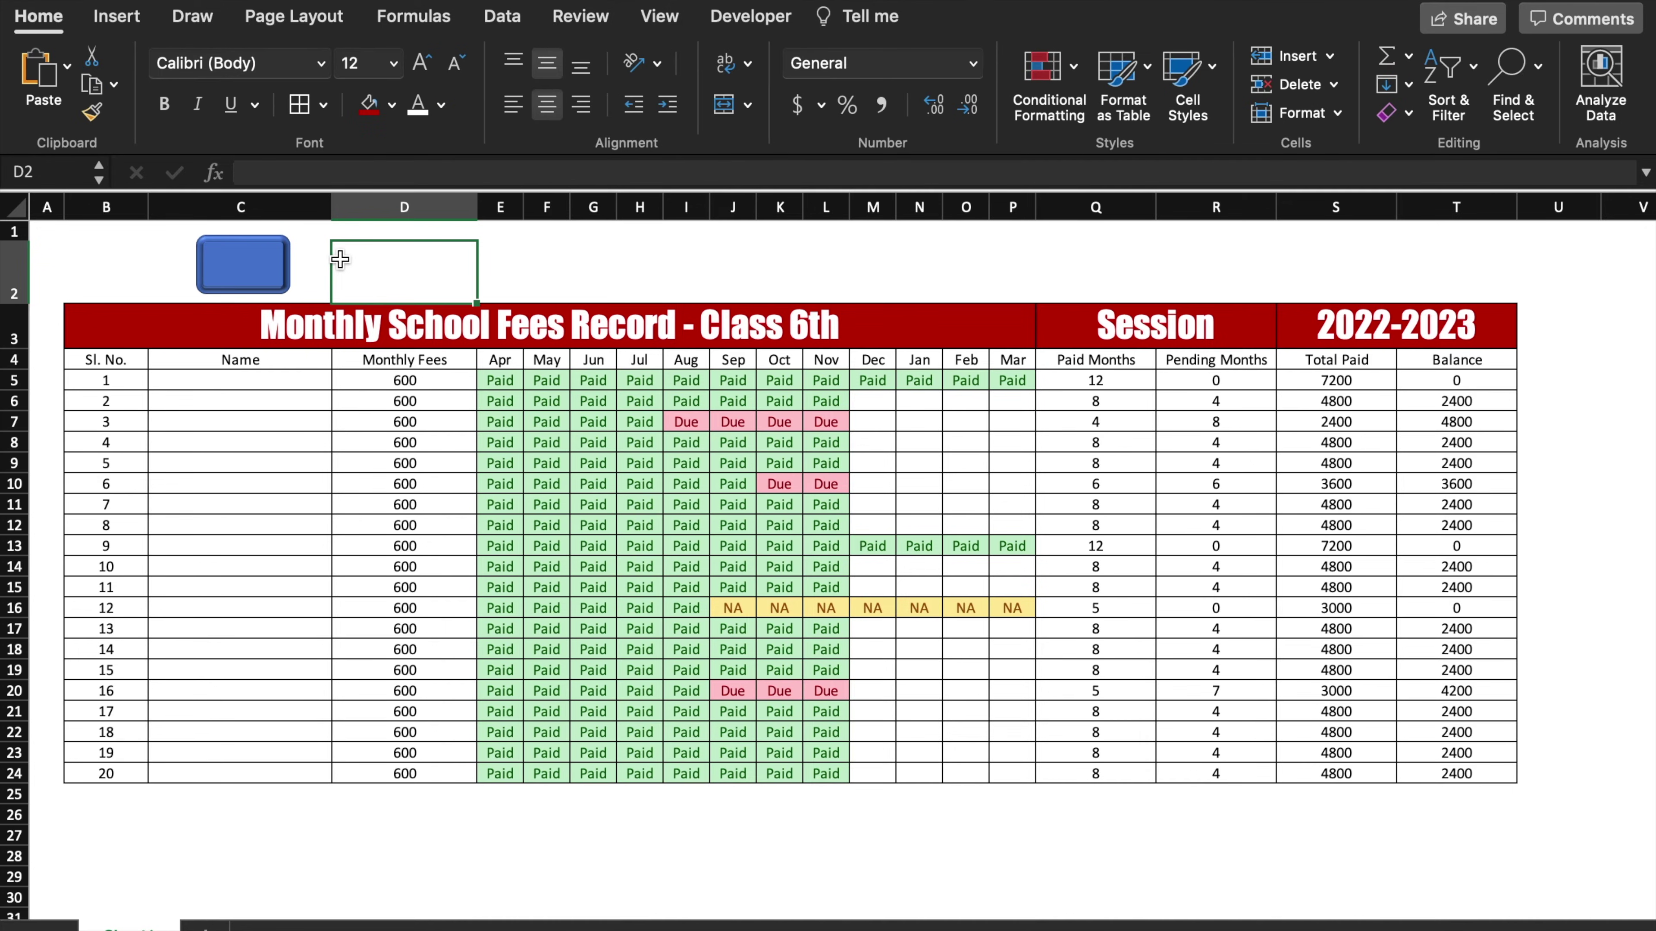
Paste five copies of the beveled rounded rectangle in a row above the title, from column D through column N
{"action": "key", "text": "ctrl+v"}
{"action": "key", "text": "ctrl+v"}
{"action": "key", "text": "ctrl+v"}
{"action": "left_click", "coordinate": [716, 265]}
{"action": "key", "text": "ctrl+v"}
{"action": "key", "text": "ctrl+v"}
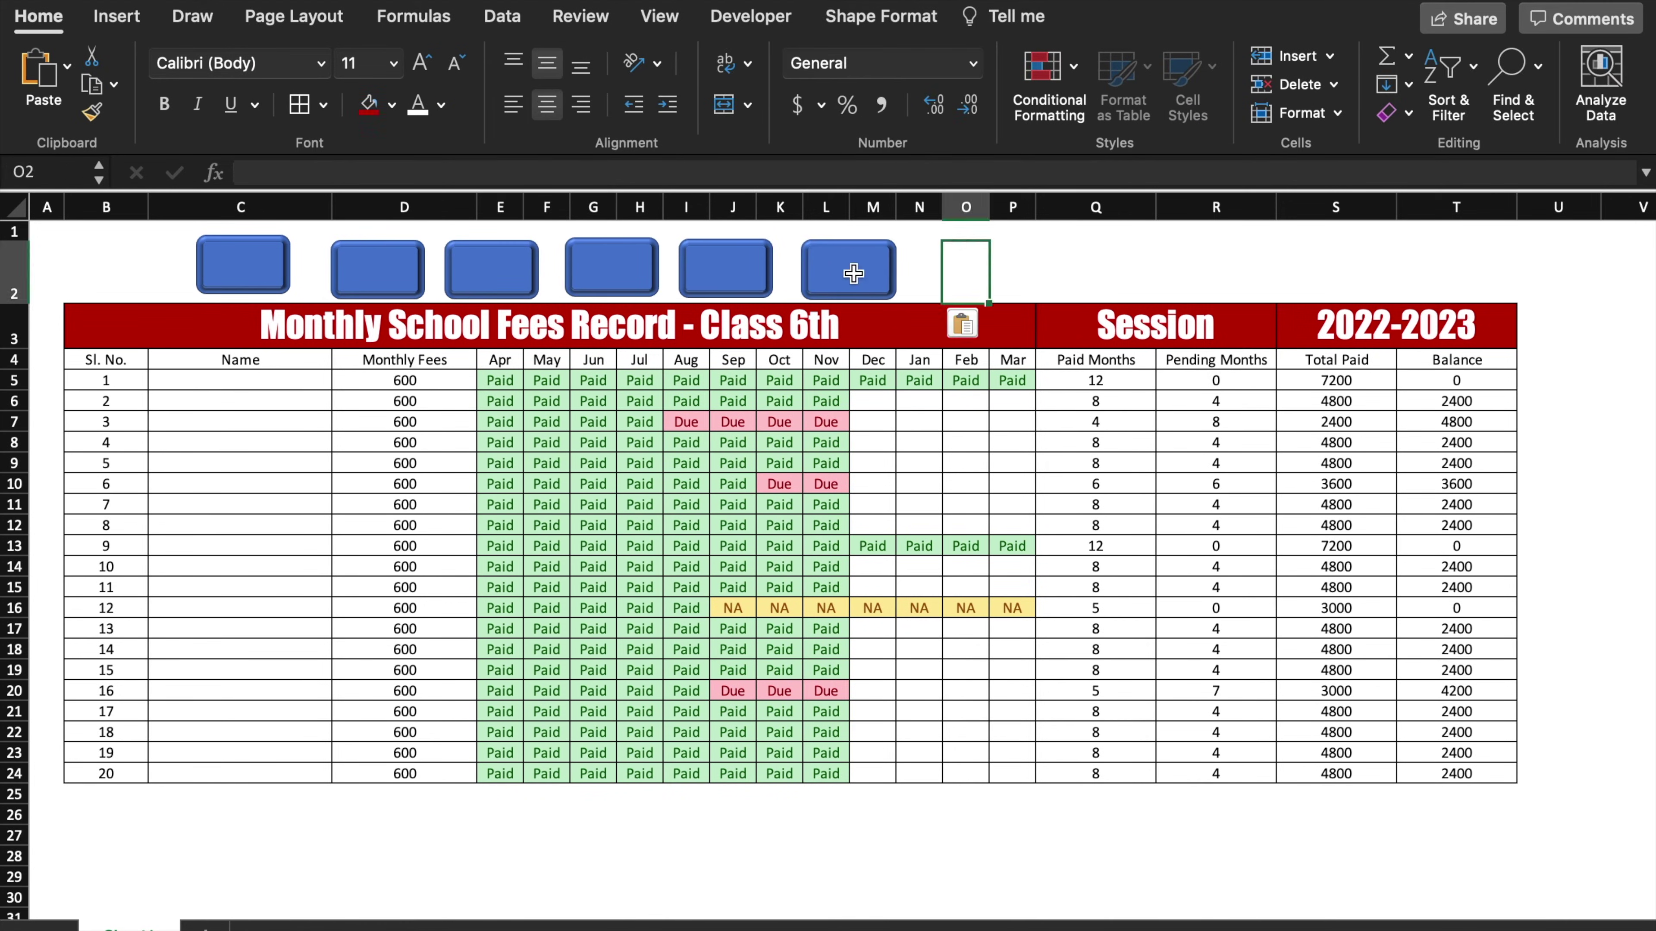
Widen the first rounded rectangle leftward over column B and label it Class
{"action": "left_click", "coordinate": [204, 263]}
{"action": "left_click_drag", "start_coordinate": [204, 262], "coordinate": [128, 268]}
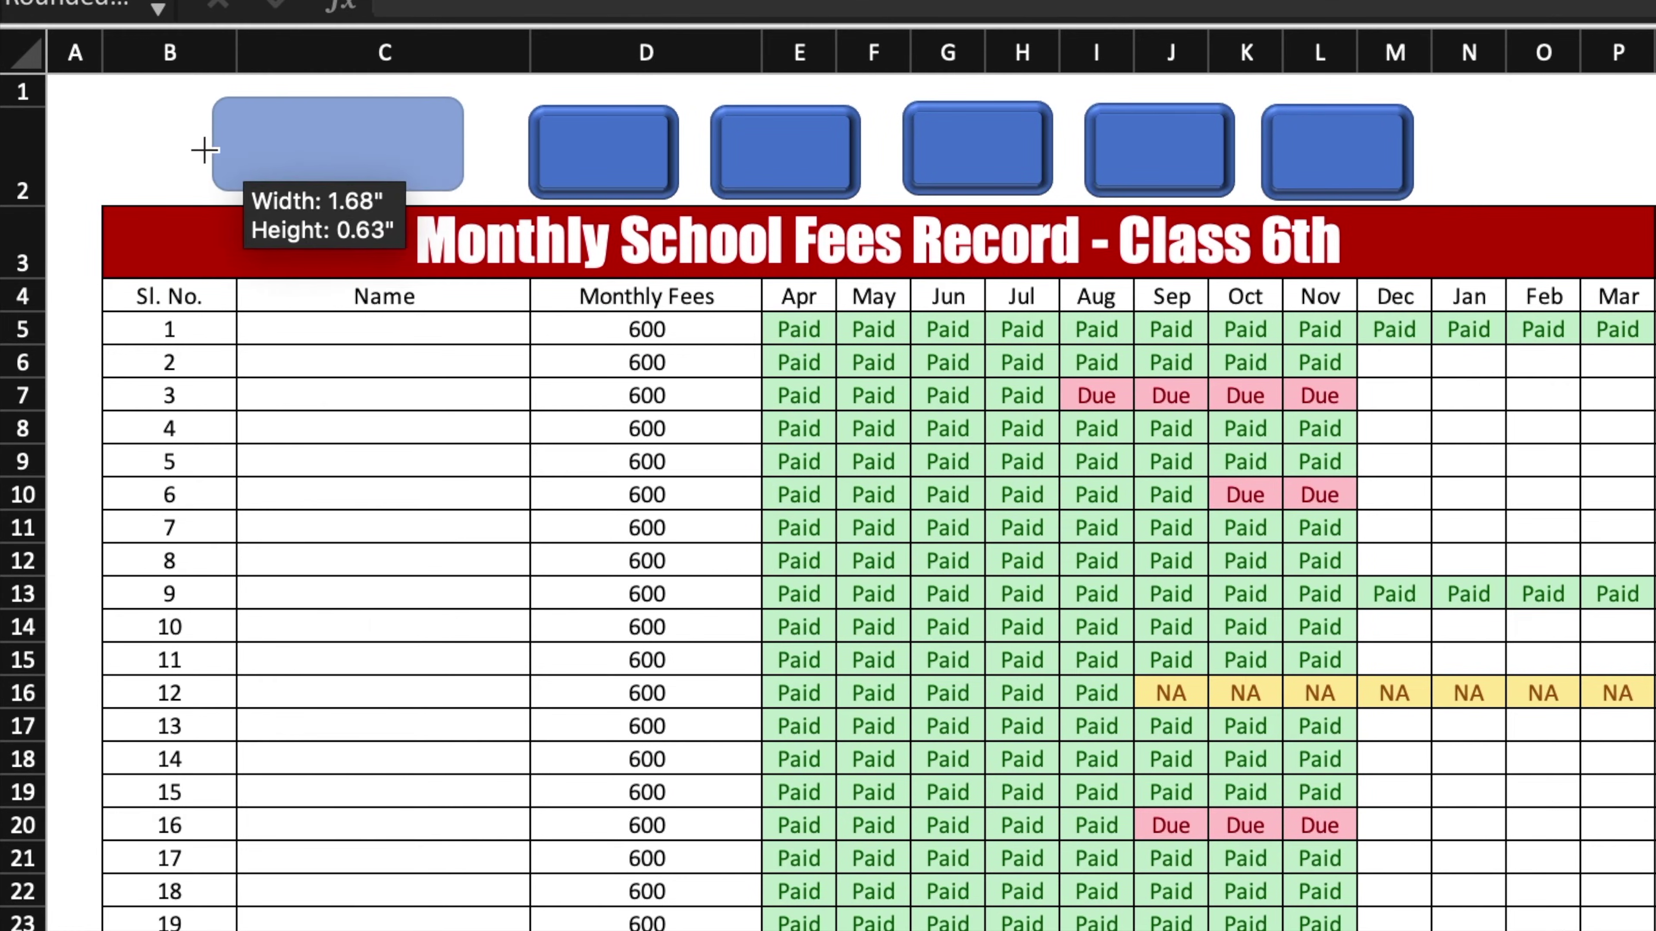
{"action": "left_click_drag", "start_coordinate": [204, 150], "coordinate": [180, 145]}
{"action": "left_click", "coordinate": [323, 135]}
{"action": "type", "text": "Cla"}
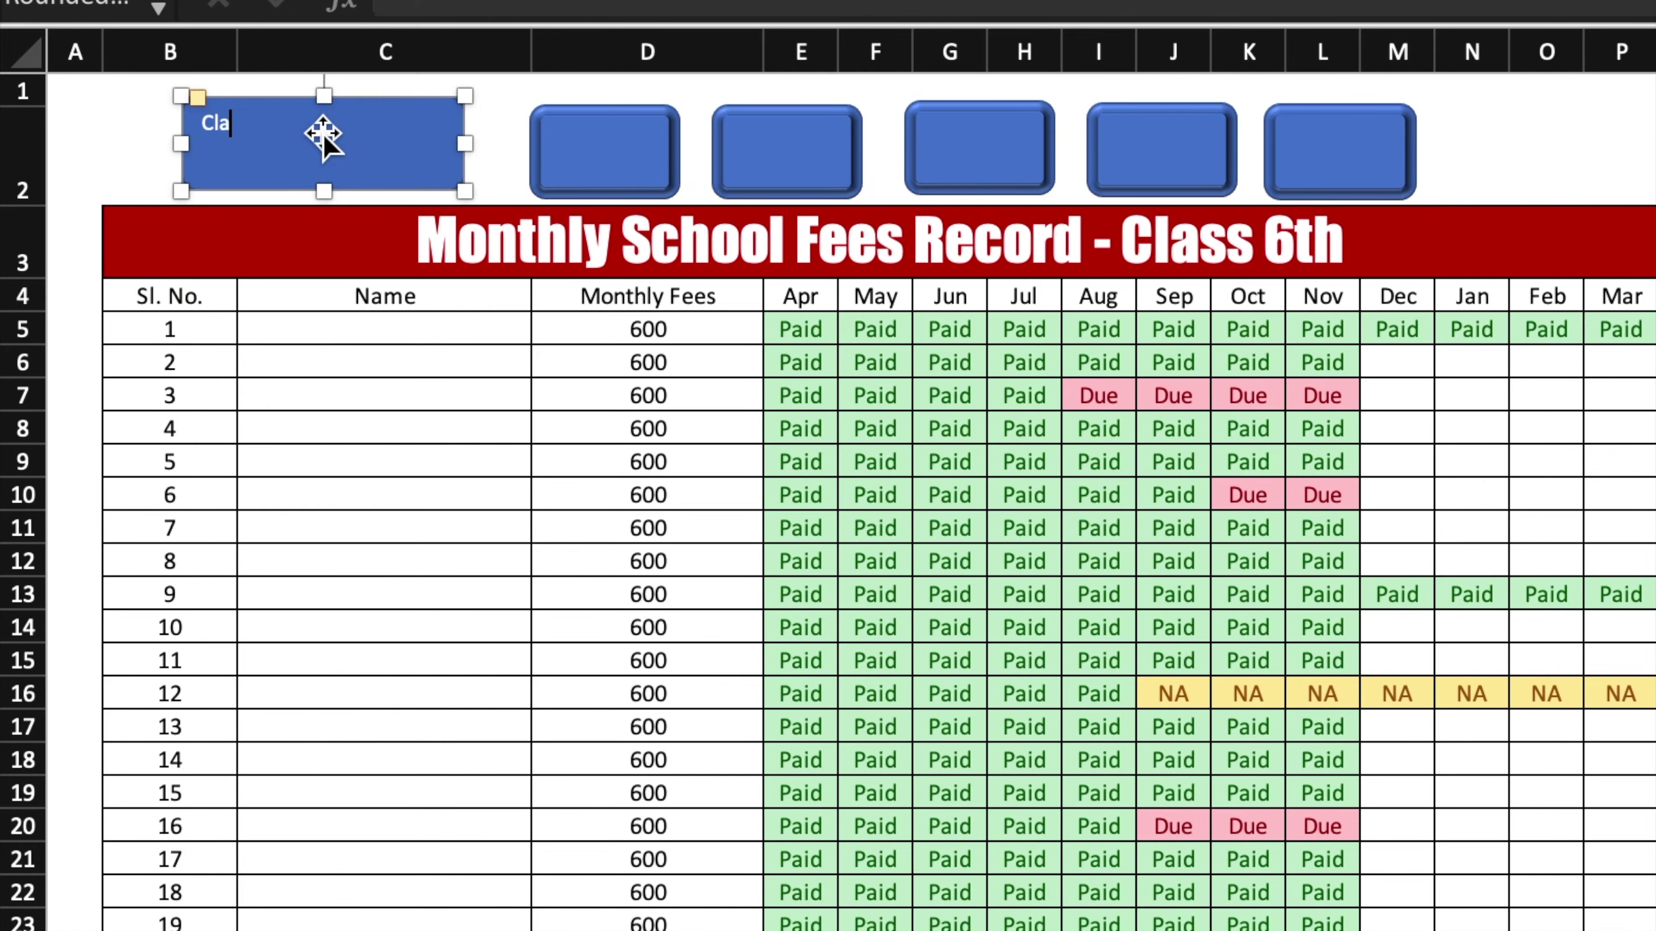
{"action": "type", "text": "ss"}
Label the five smaller shapes 6th, 7th, 8th, 9th and 10th in order
{"action": "left_click", "coordinate": [608, 150]}
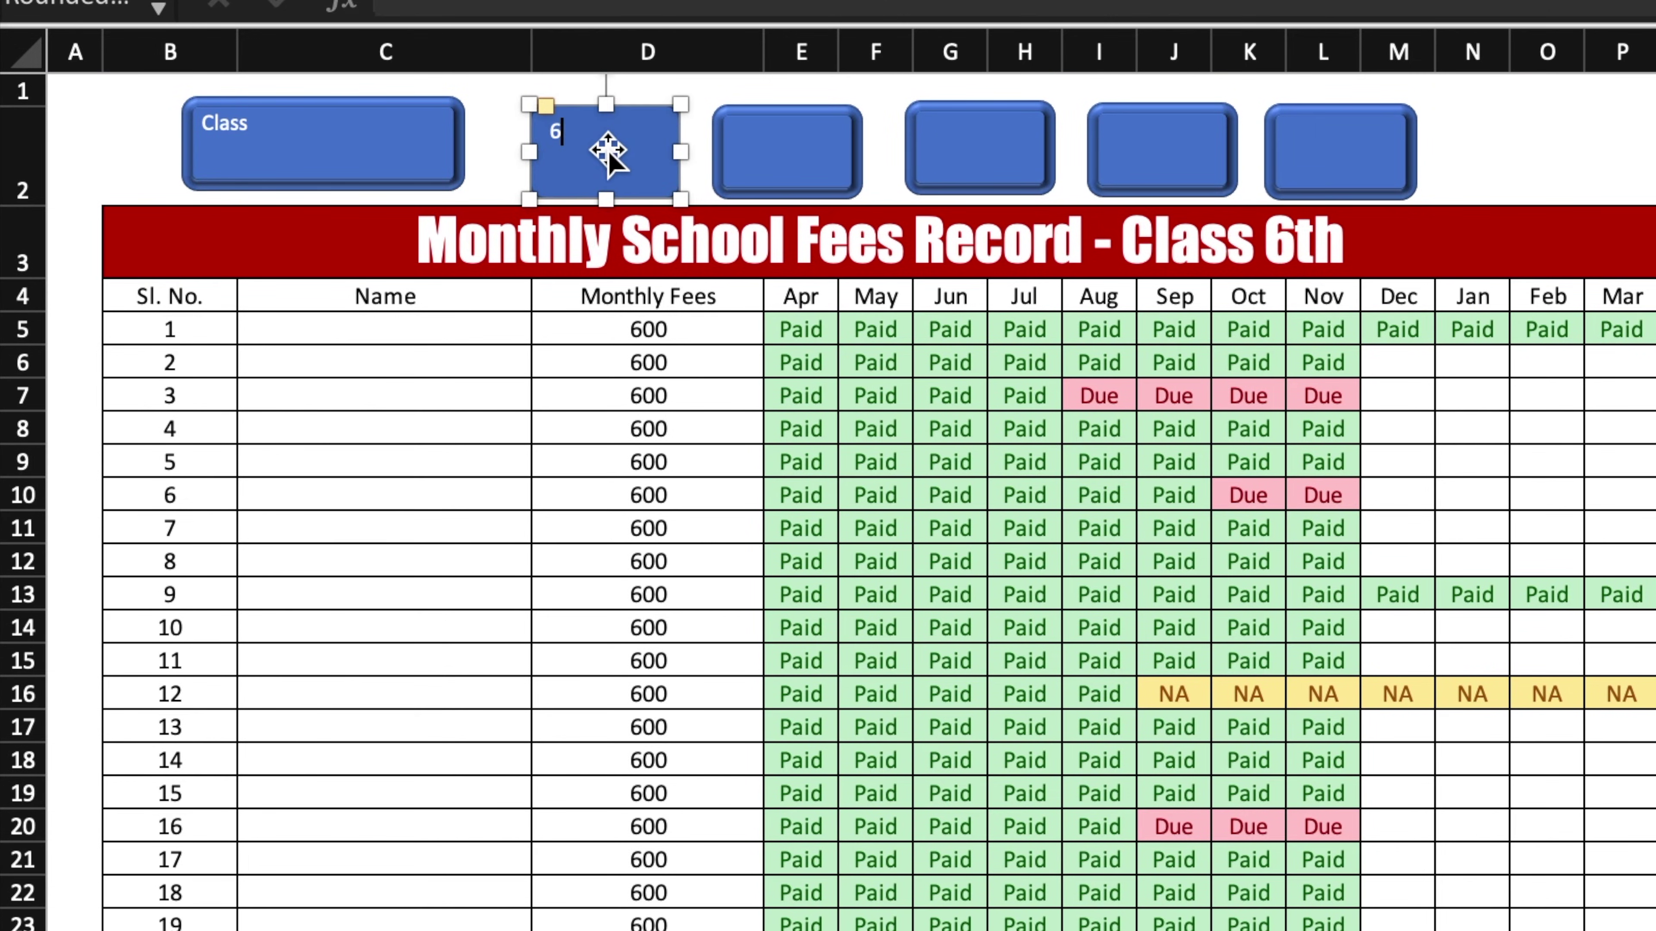
{"action": "type", "text": "6th"}
{"action": "left_click", "coordinate": [817, 150]}
{"action": "type", "text": "7th"}
{"action": "left_click", "coordinate": [980, 149]}
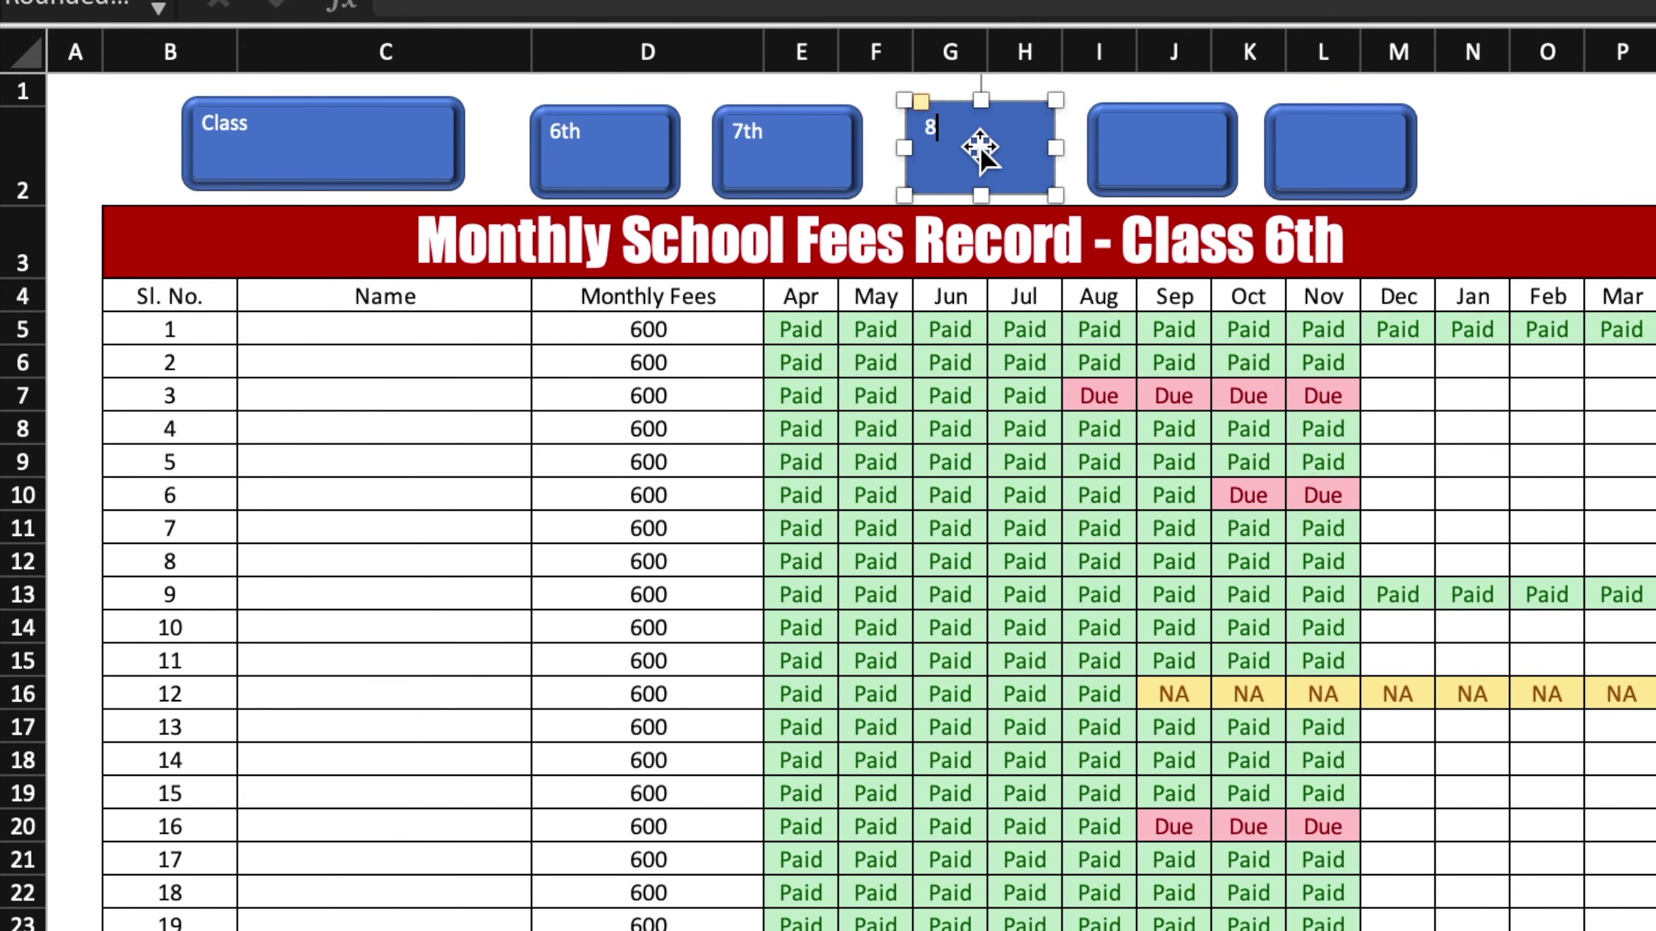
{"action": "type", "text": "8th"}
{"action": "left_click", "coordinate": [1176, 144]}
{"action": "type", "text": "9th"}
{"action": "left_click", "coordinate": [1358, 143]}
{"action": "type", "text": "10th"}
Format the text of all six shapes as Impact 20 pt, centered horizontally and vertically
{"action": "left_click", "coordinate": [1131, 140], "text": "shift"}
{"action": "key", "text": "super+a"}
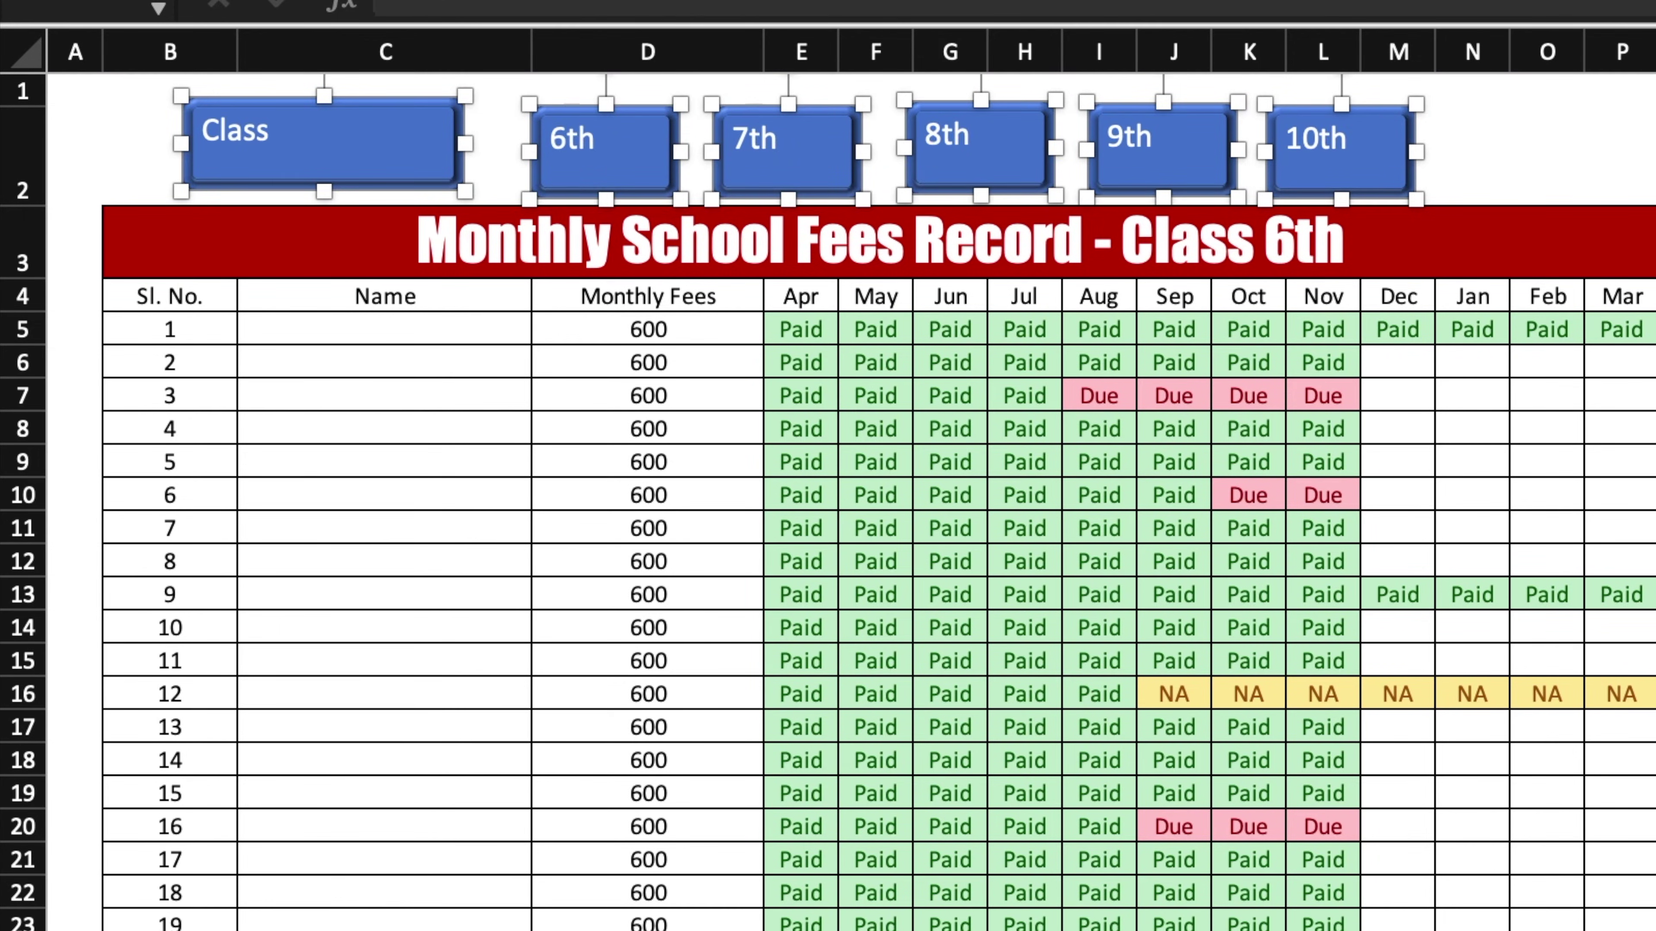
{"action": "left_click", "coordinate": [532, 3]}
{"action": "left_click", "coordinate": [531, 214]}
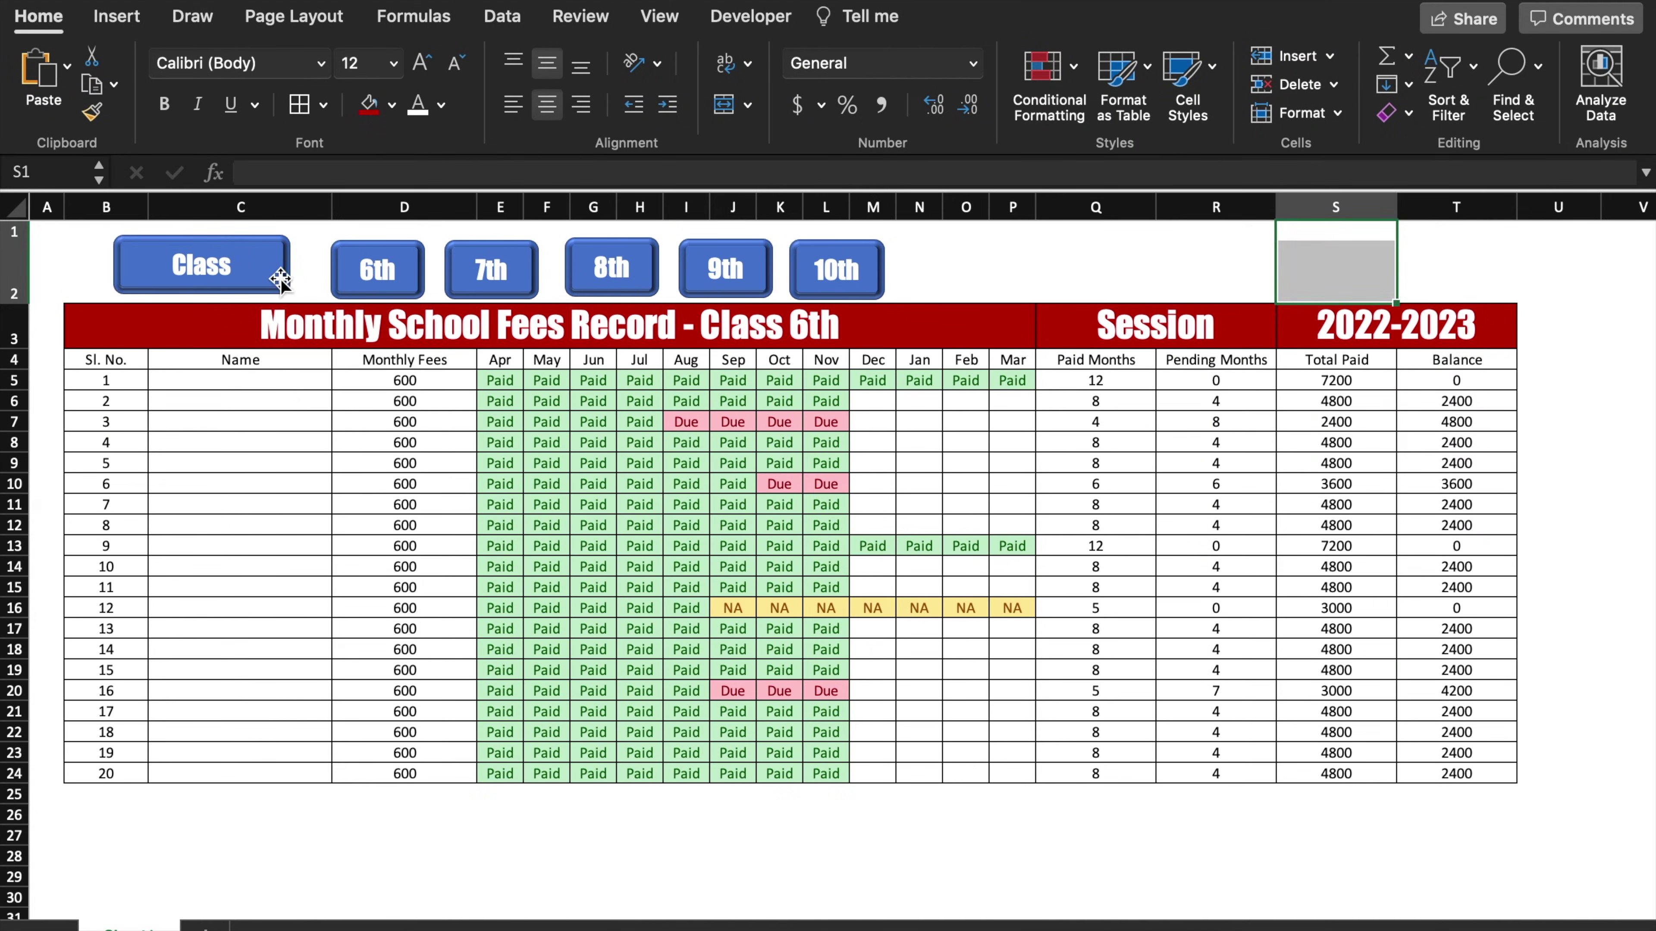
Select the Class shape and the five class-number shapes and distribute them horizontally
{"action": "left_click", "coordinate": [421, 167]}
{"action": "left_click", "coordinate": [367, 275], "text": "shift"}
{"action": "left_click", "coordinate": [468, 267], "text": "shift"}
{"action": "left_click", "coordinate": [596, 267], "text": "shift"}
{"action": "left_click", "coordinate": [743, 268], "text": "shift"}
{"action": "left_click", "coordinate": [837, 269], "text": "shift"}
{"action": "left_click", "coordinate": [1144, 68]}
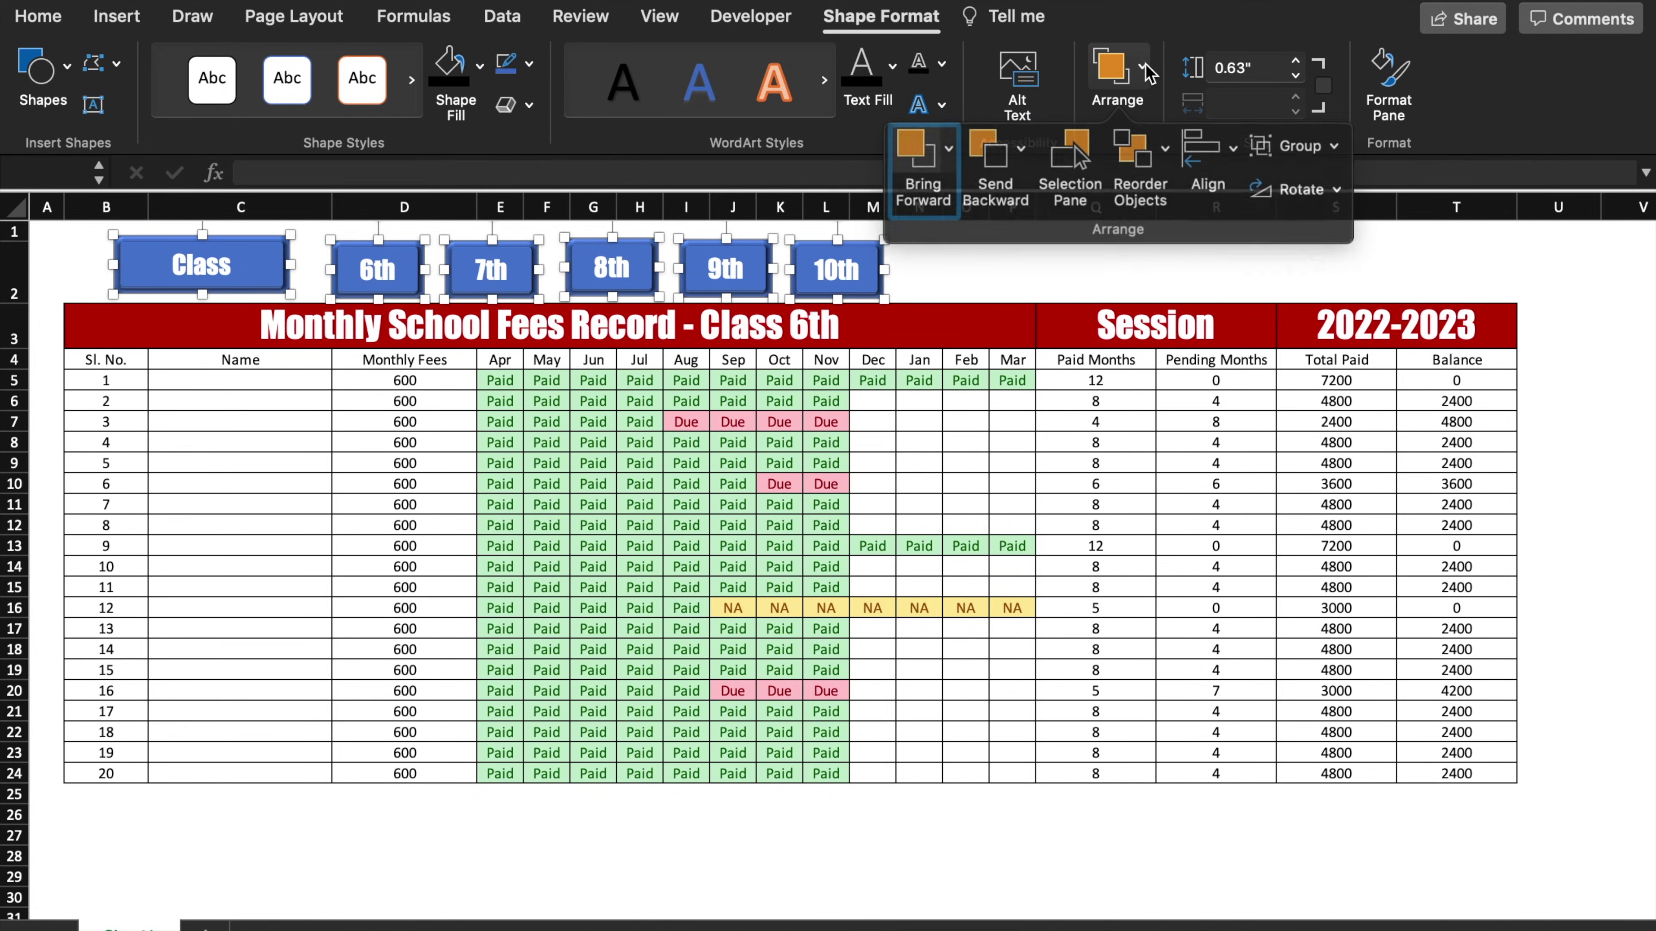
{"action": "left_click", "coordinate": [1229, 149]}
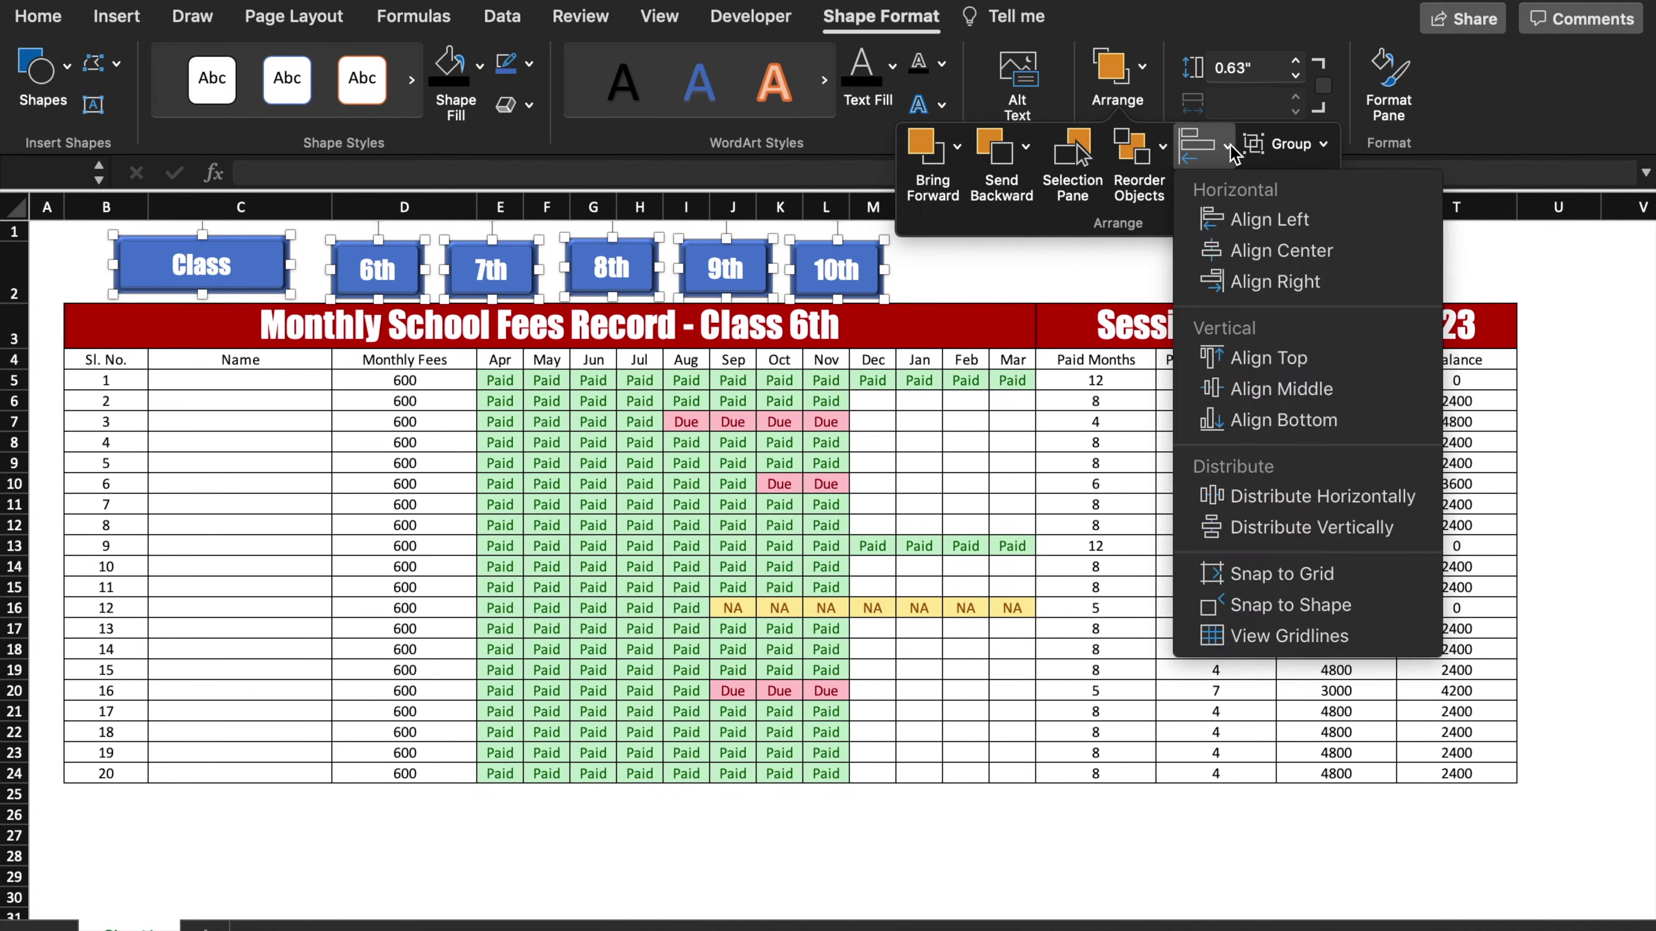
{"action": "left_click", "coordinate": [1286, 496]}
Distribute the six selected shapes vertically
{"action": "left_click", "coordinate": [1117, 72]}
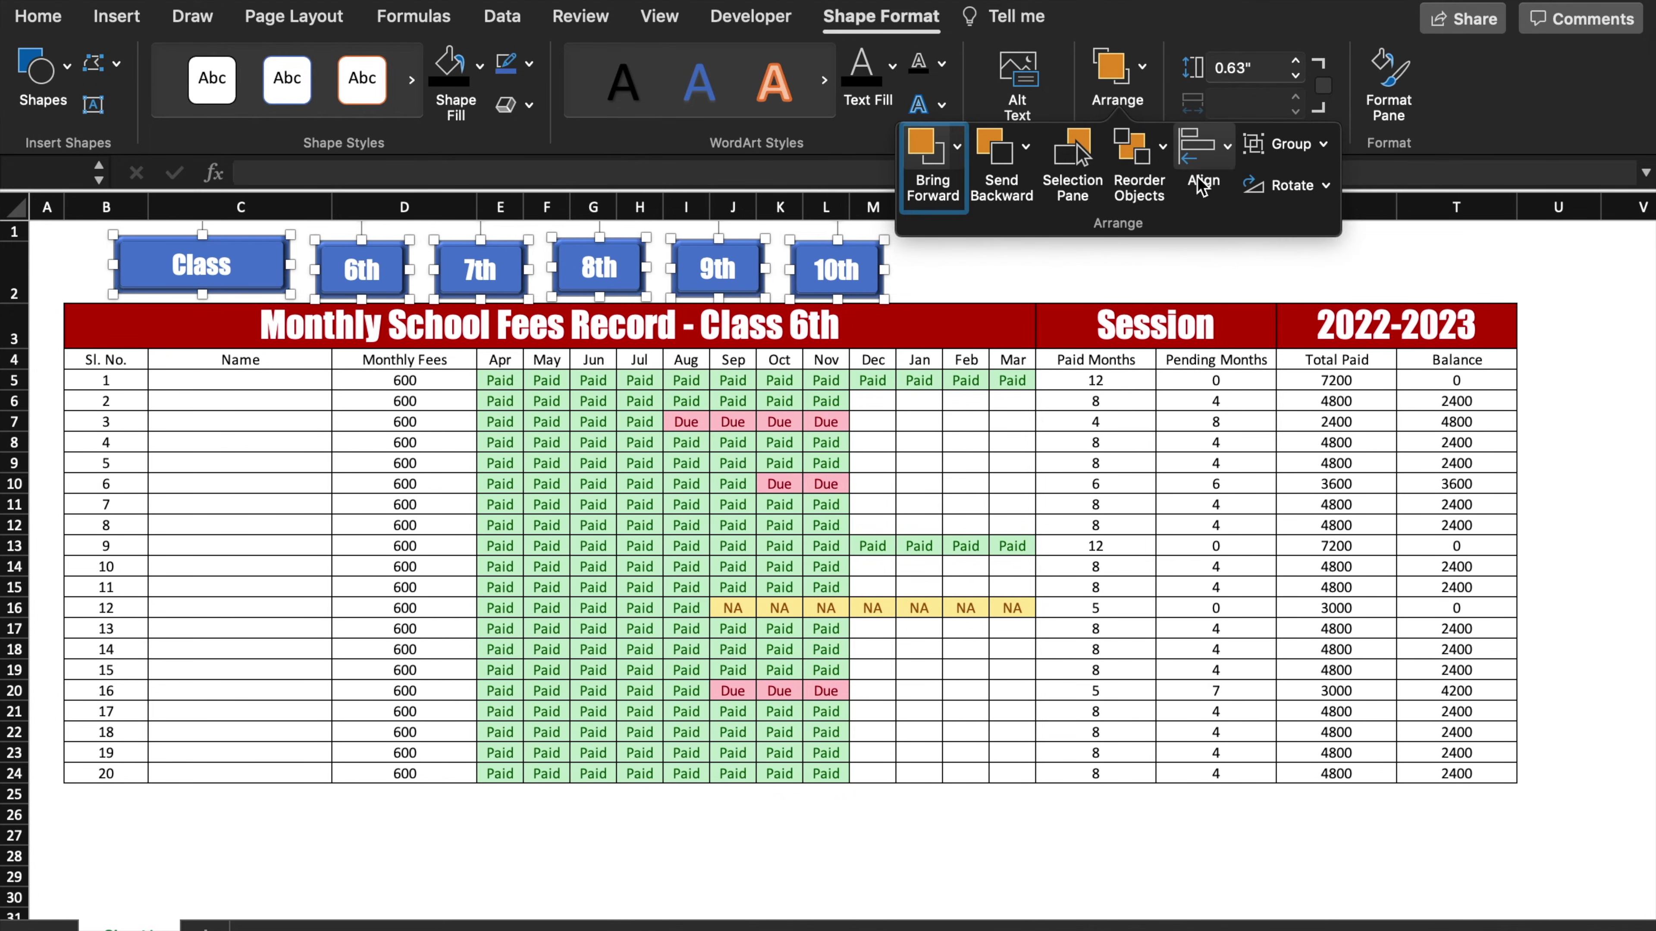
{"action": "left_click", "coordinate": [1228, 148]}
{"action": "left_click", "coordinate": [1310, 527]}
{"action": "left_click", "coordinate": [1558, 325]}
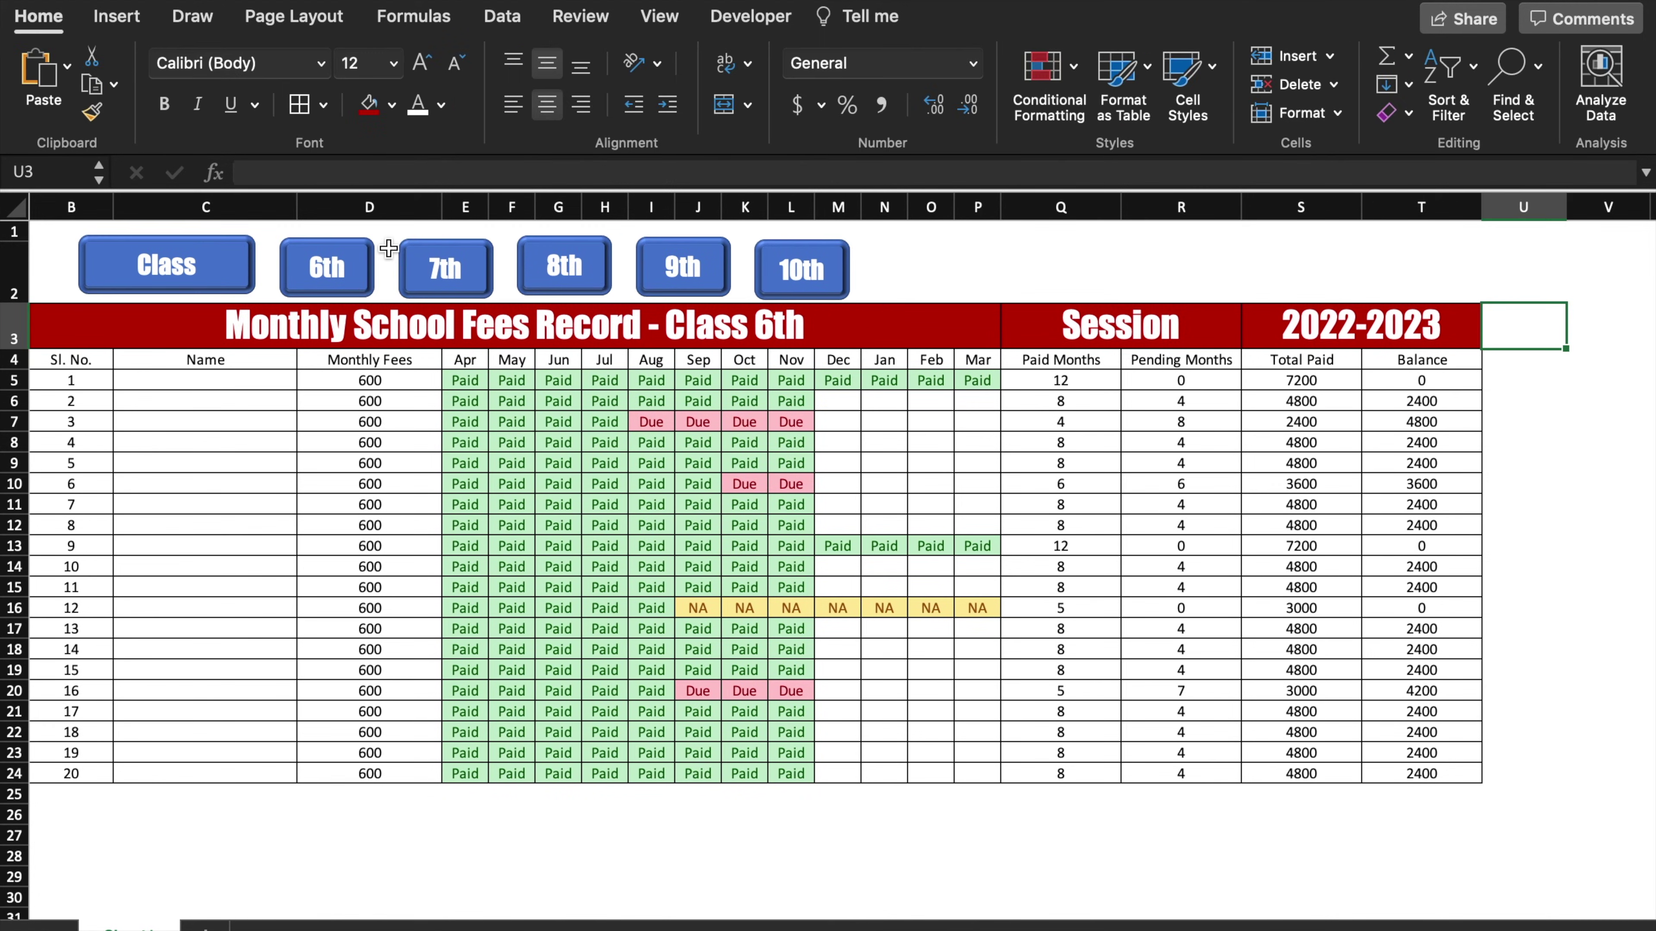
Give all six shapes above the title a red outline with a 4½ pt weight
{"action": "left_click", "coordinate": [219, 273]}
{"action": "left_click", "coordinate": [328, 273], "text": "shift"}
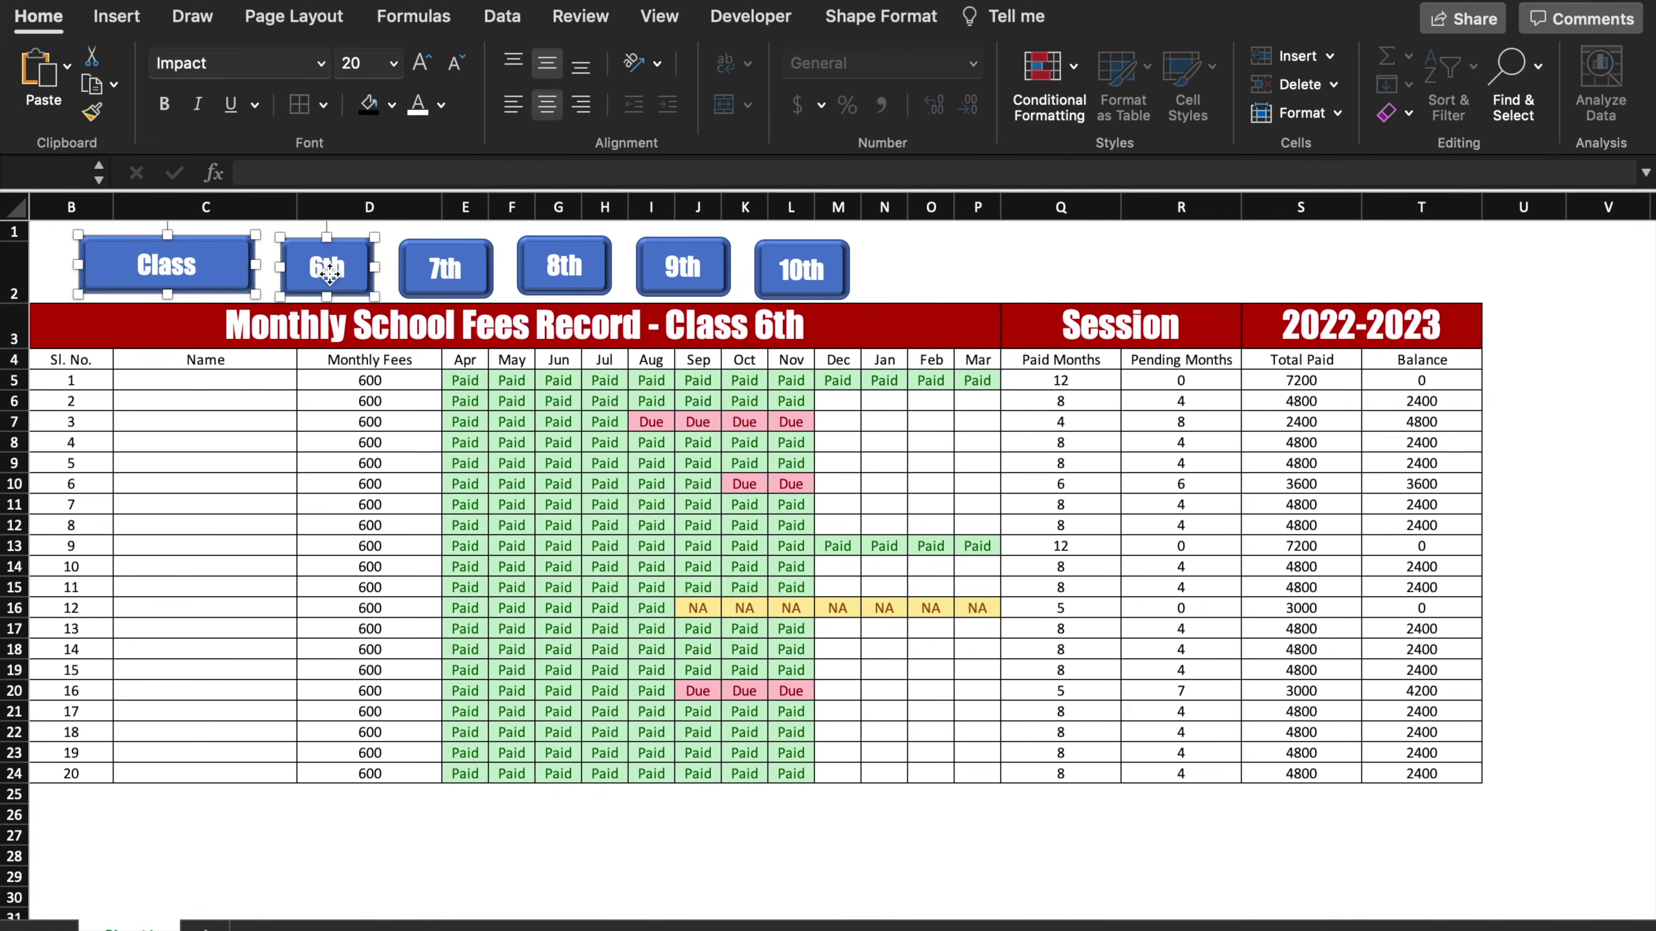
{"action": "left_click", "coordinate": [445, 268], "text": "shift"}
{"action": "left_click", "coordinate": [564, 266], "text": "shift"}
{"action": "left_click", "coordinate": [683, 267], "text": "shift"}
{"action": "left_click", "coordinate": [801, 269], "text": "shift"}
{"action": "left_click", "coordinate": [881, 16]}
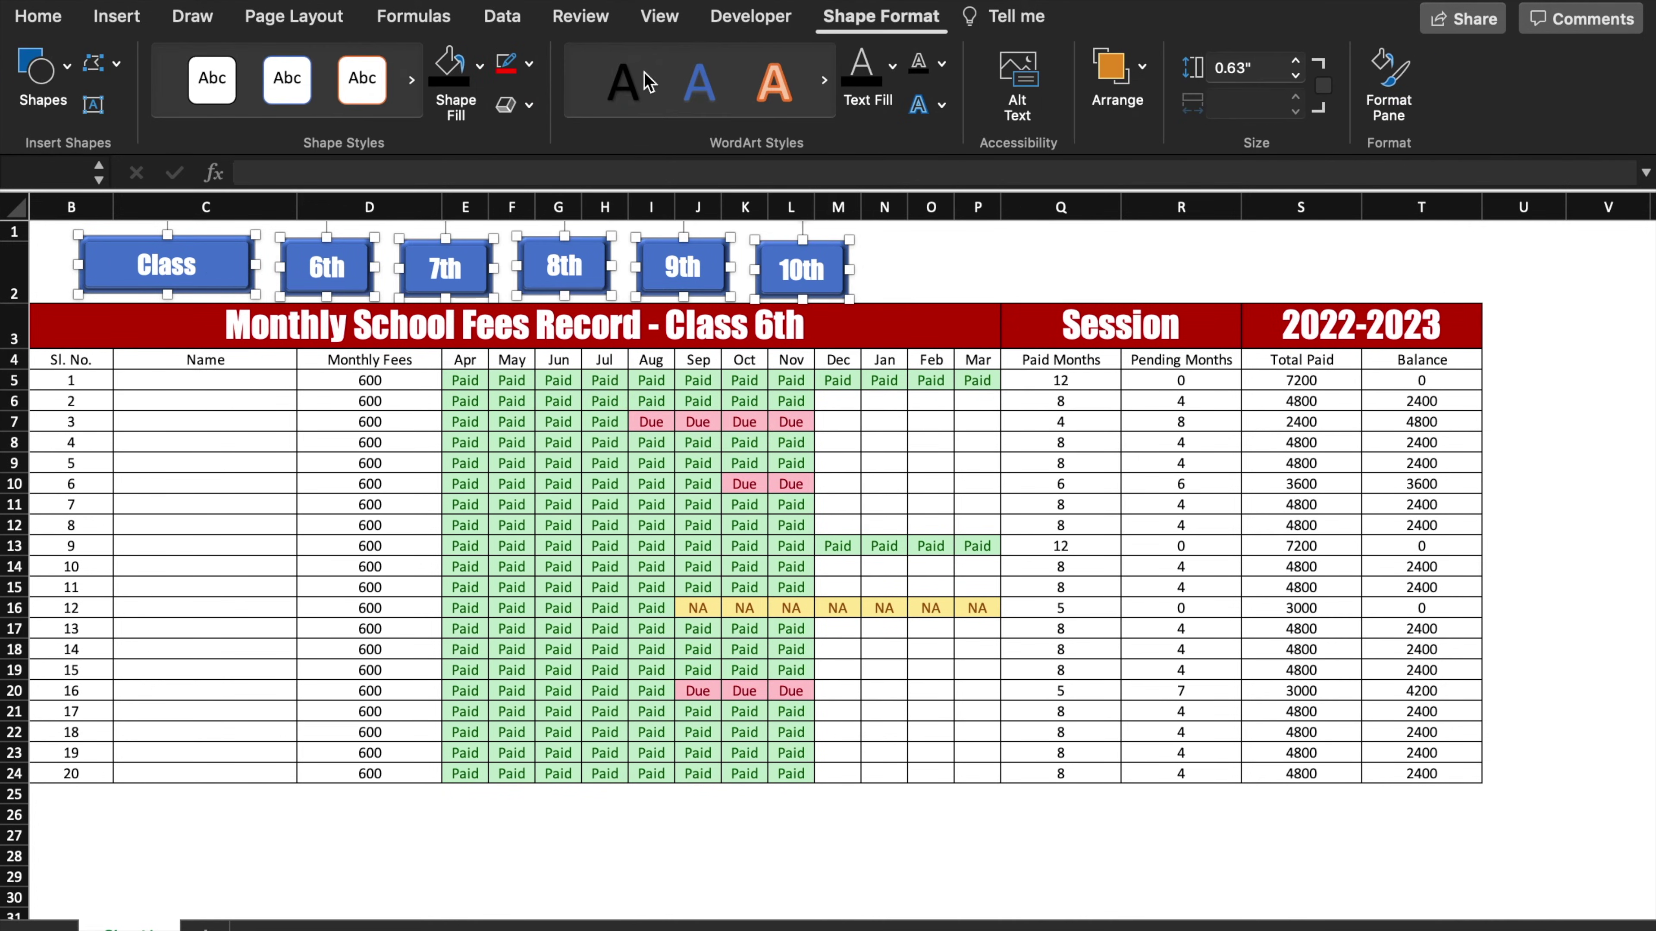
{"action": "left_click", "coordinate": [530, 65]}
{"action": "mouse_move", "coordinate": [609, 471]}
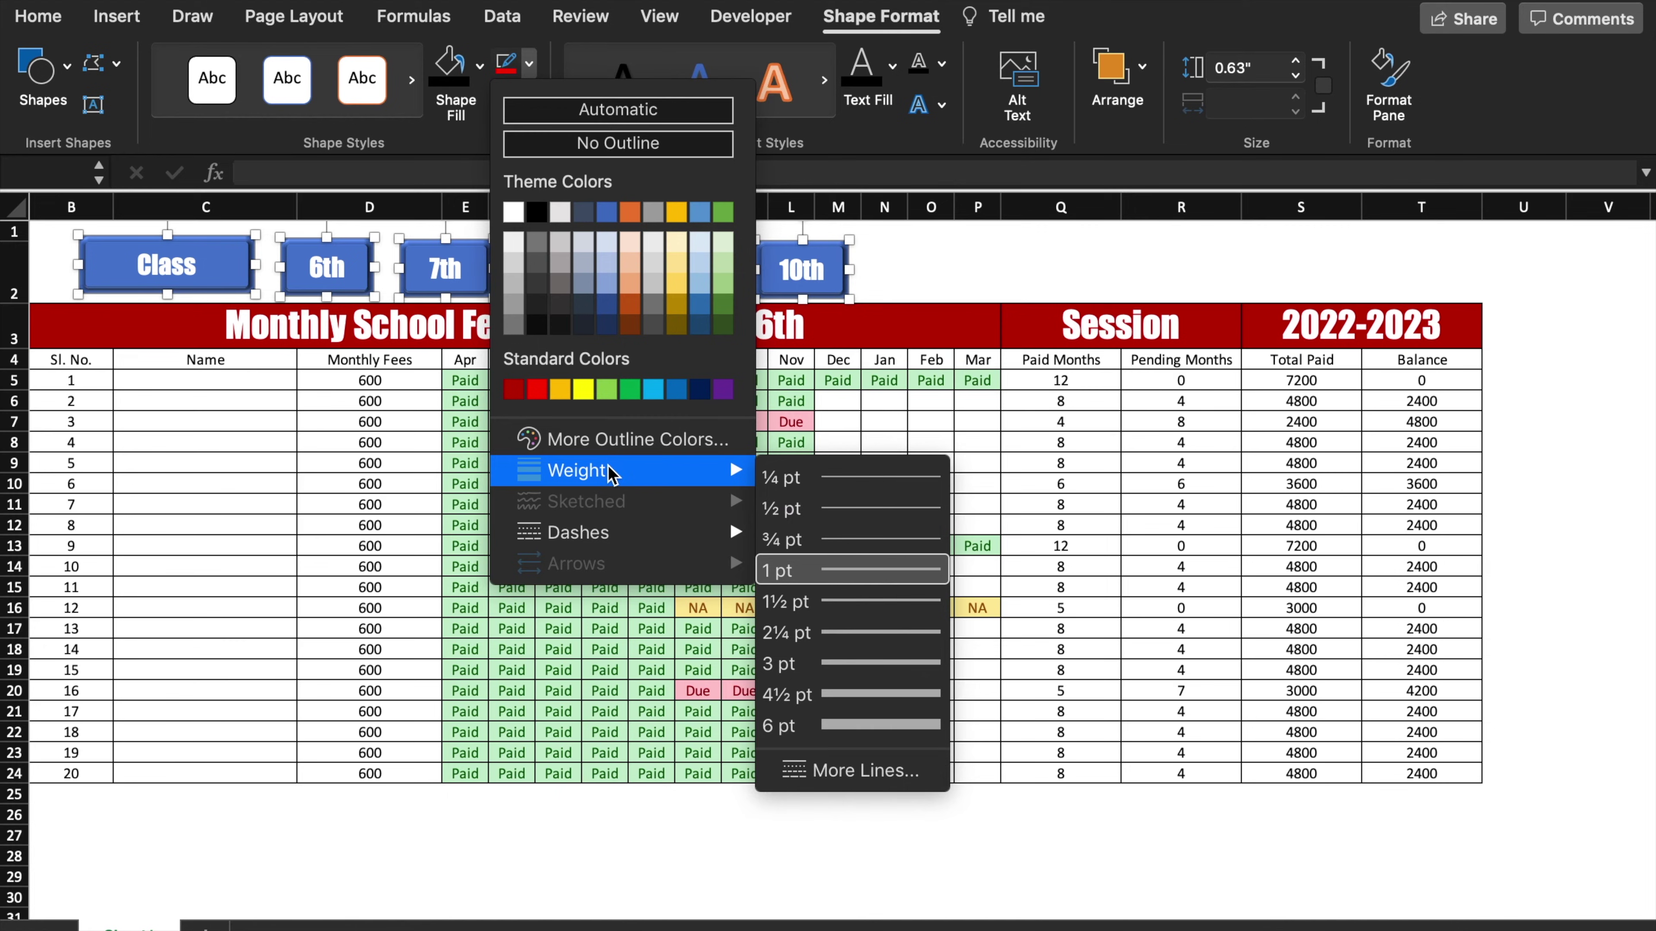
{"action": "left_click", "coordinate": [880, 695]}
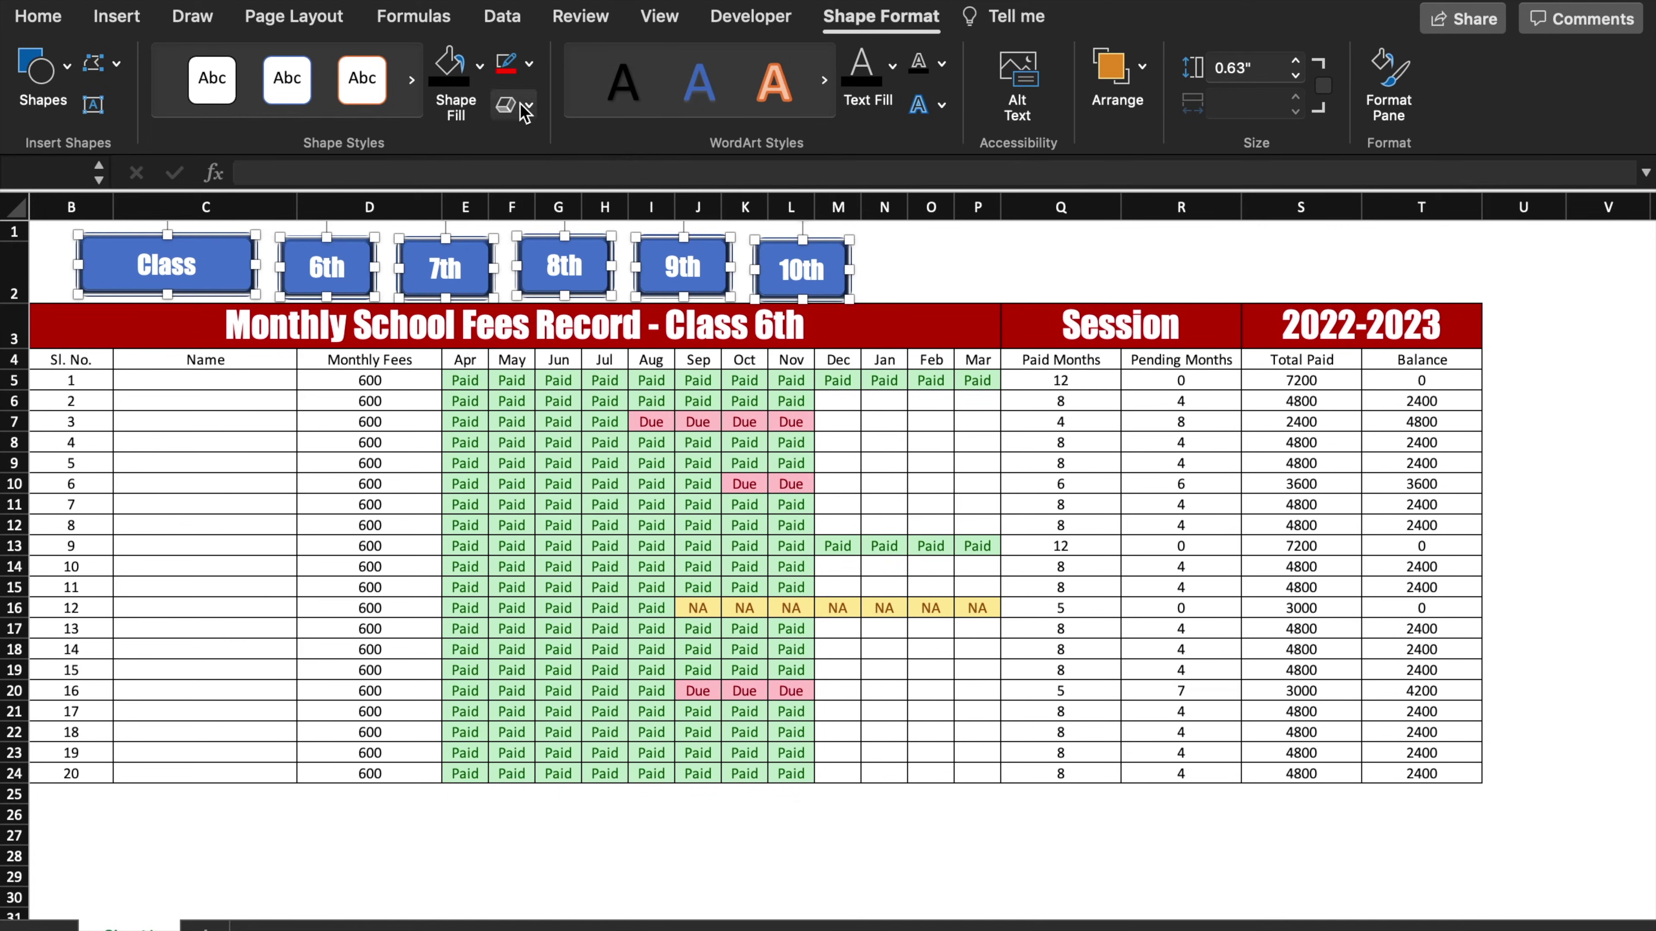
{"action": "left_click", "coordinate": [1609, 361]}
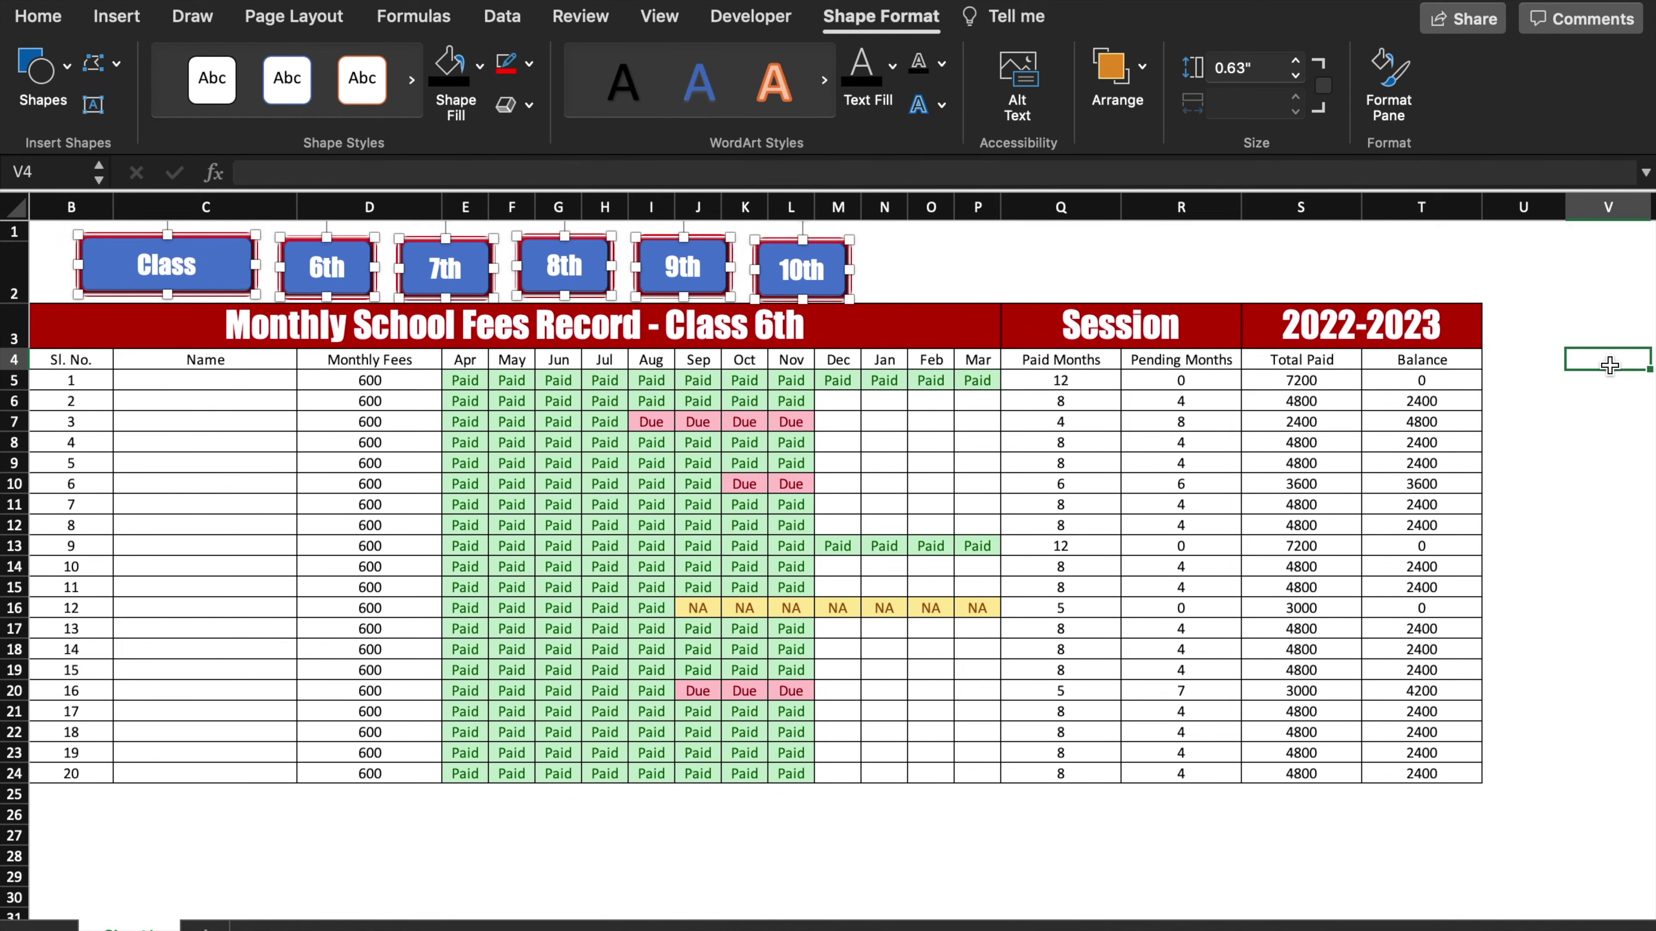
{"action": "left_click", "coordinate": [1523, 464]}
{"action": "scroll", "coordinate": [1325, 400], "scroll_direction": "left", "scroll_amount": 1}
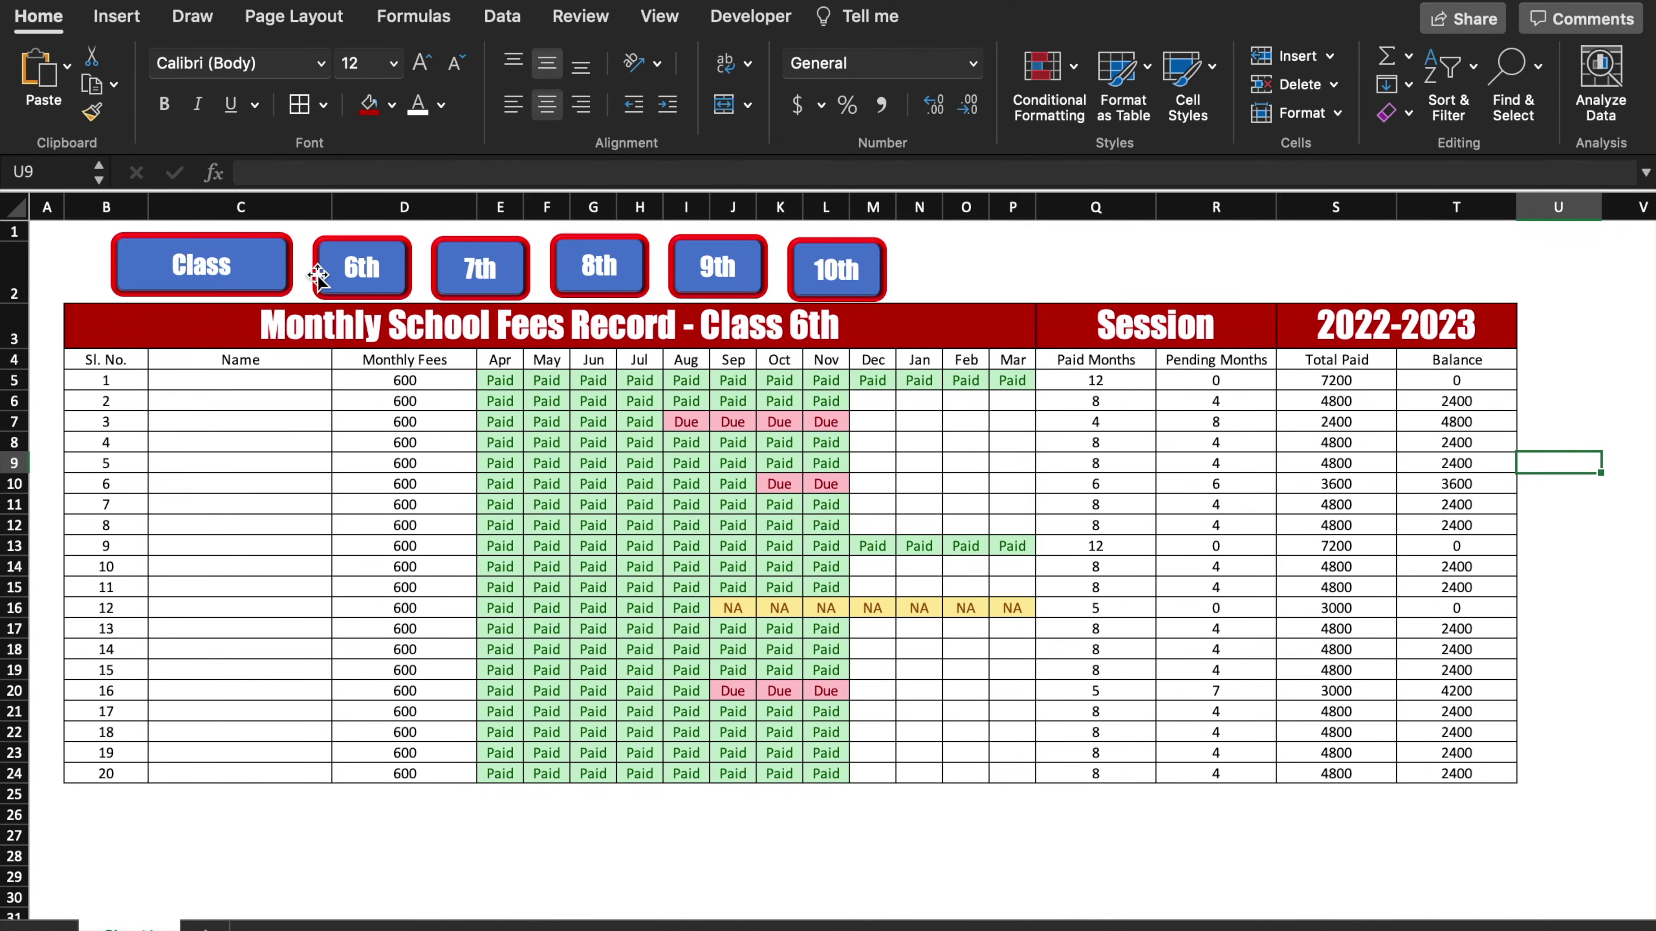
Copy the entire Class 6th fees sheet and paste it into a new worksheet at A1
{"action": "left_click", "coordinate": [13, 207]}
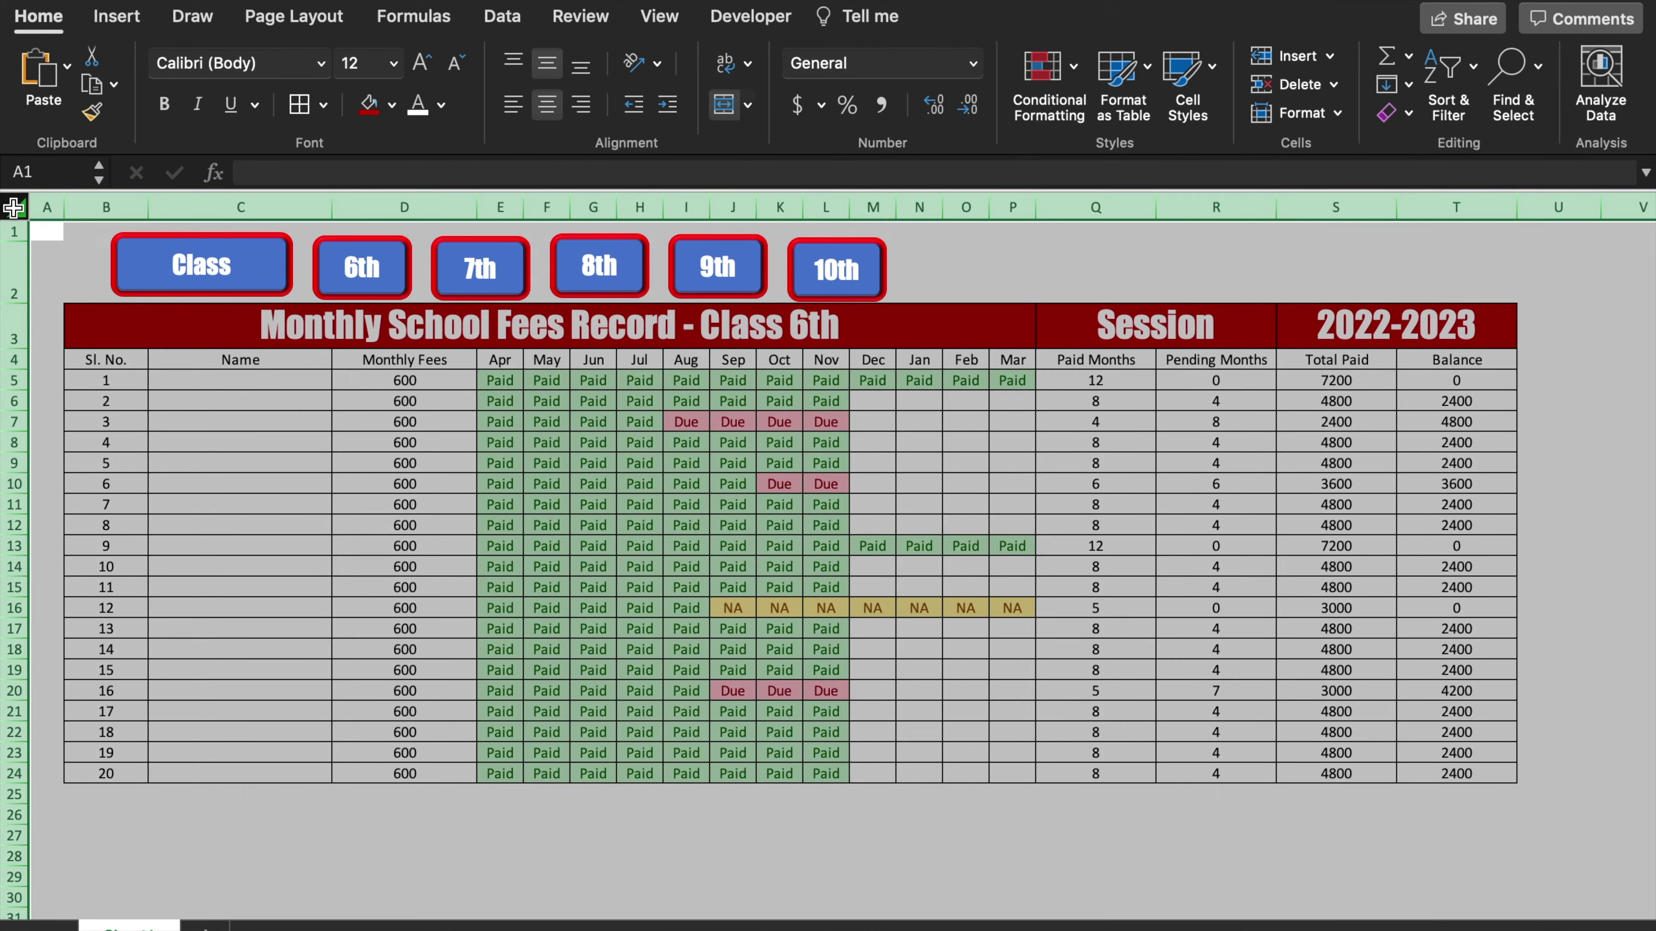
{"action": "key", "text": "super+c"}
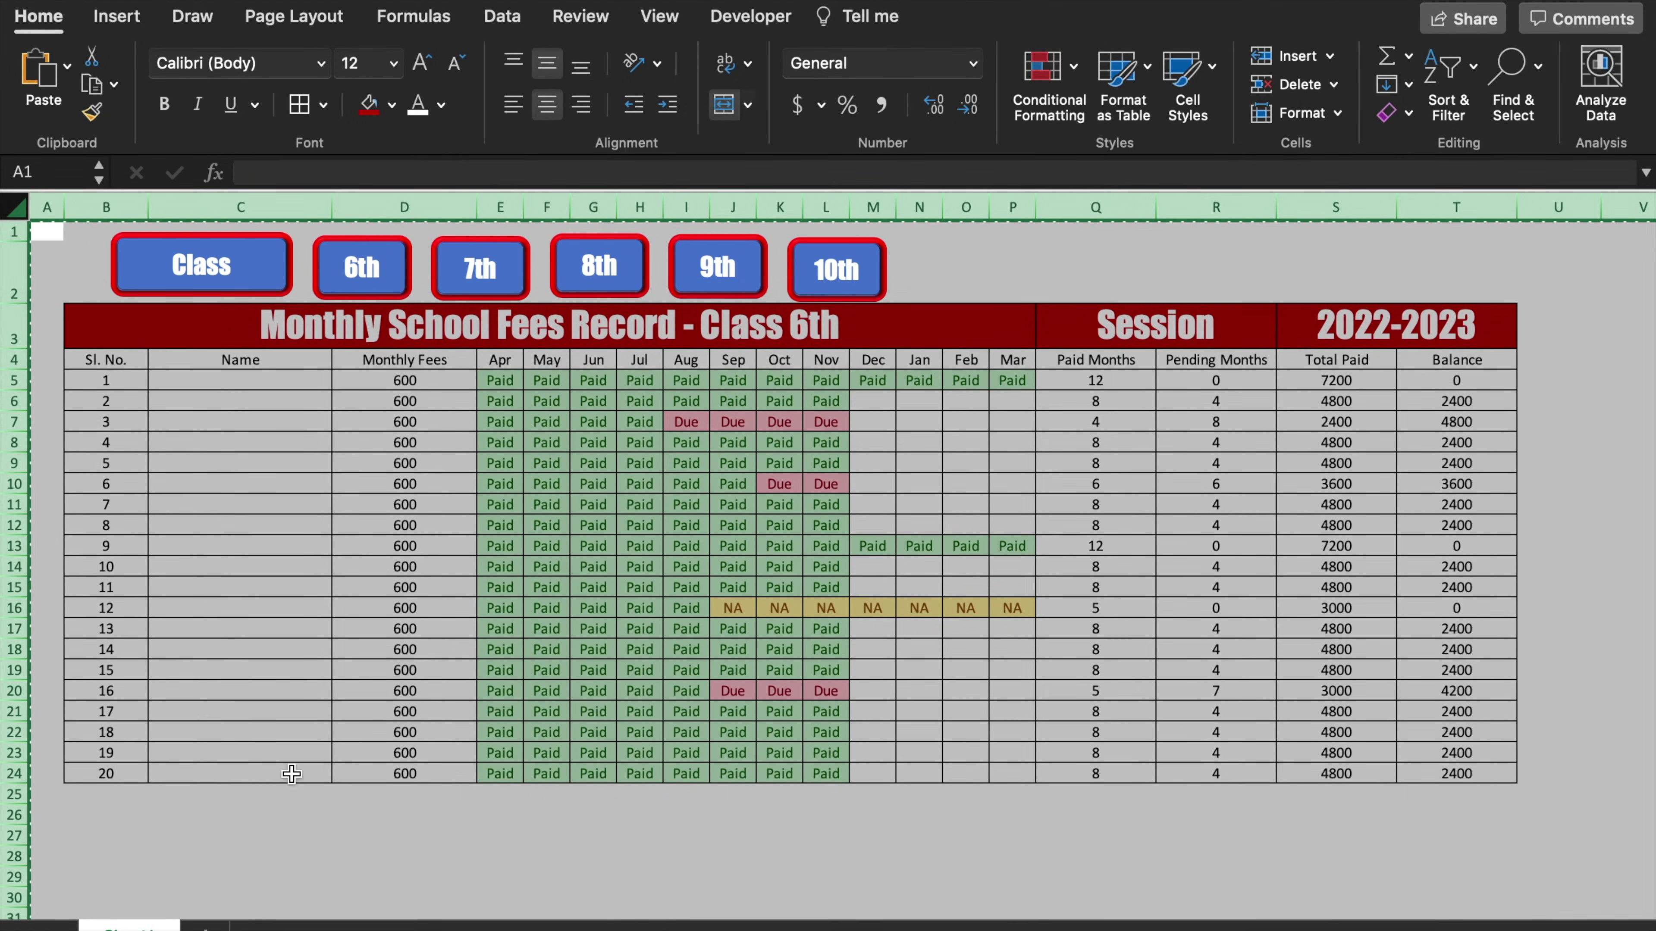
{"action": "left_click", "coordinate": [205, 926]}
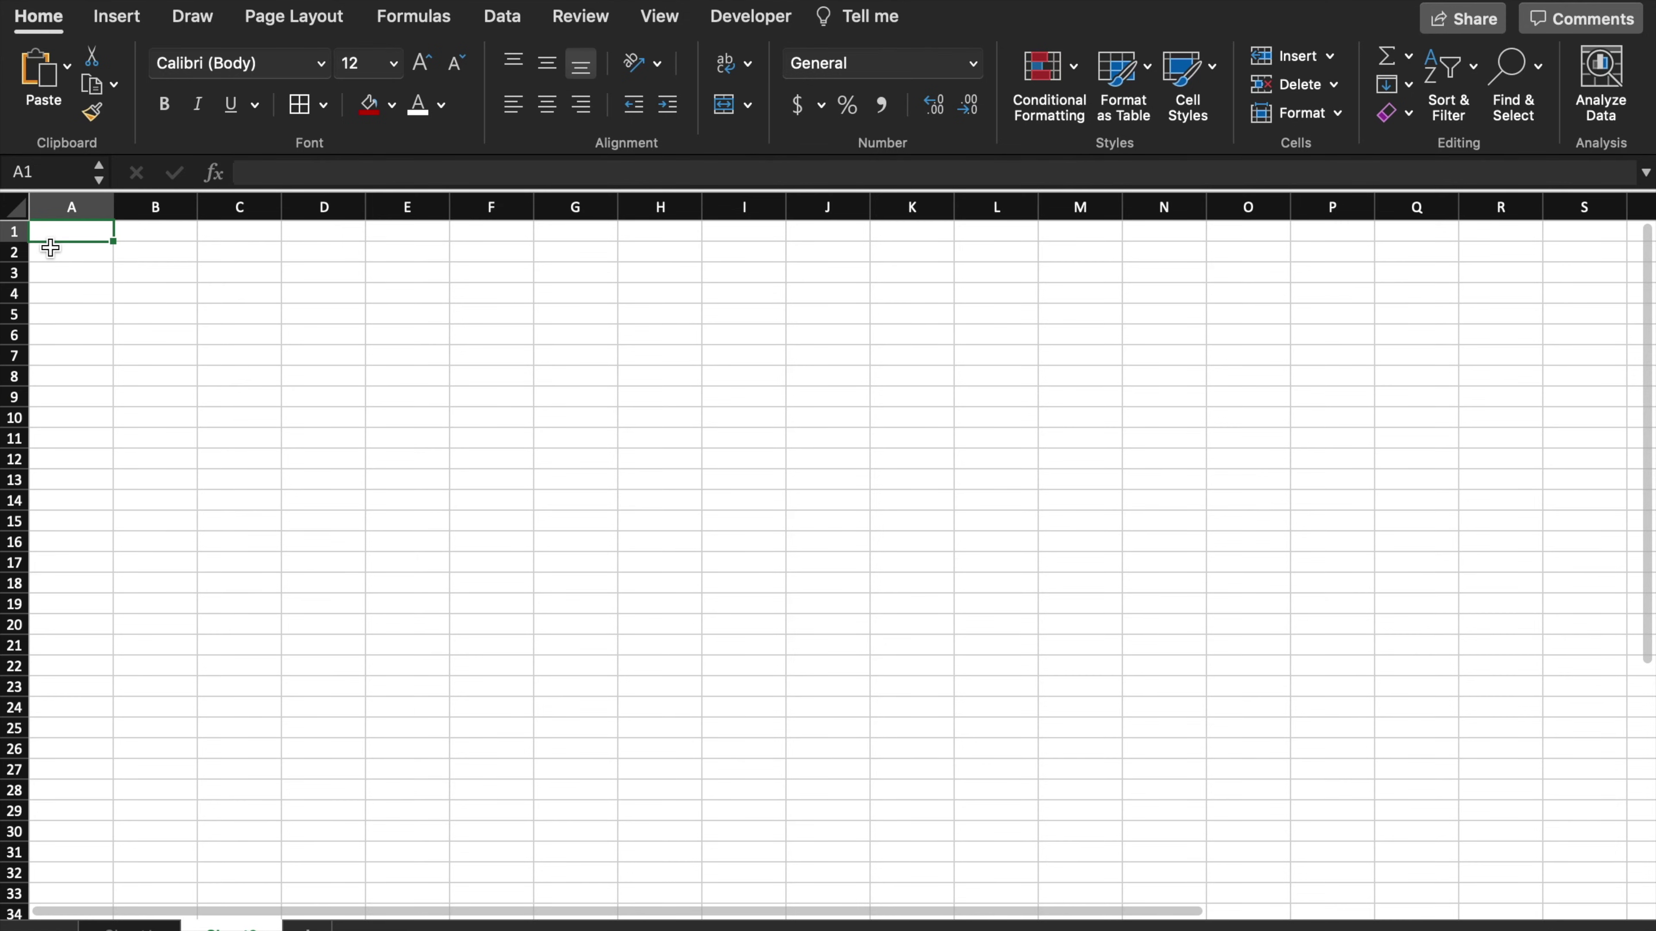
{"action": "key", "text": "super+v"}
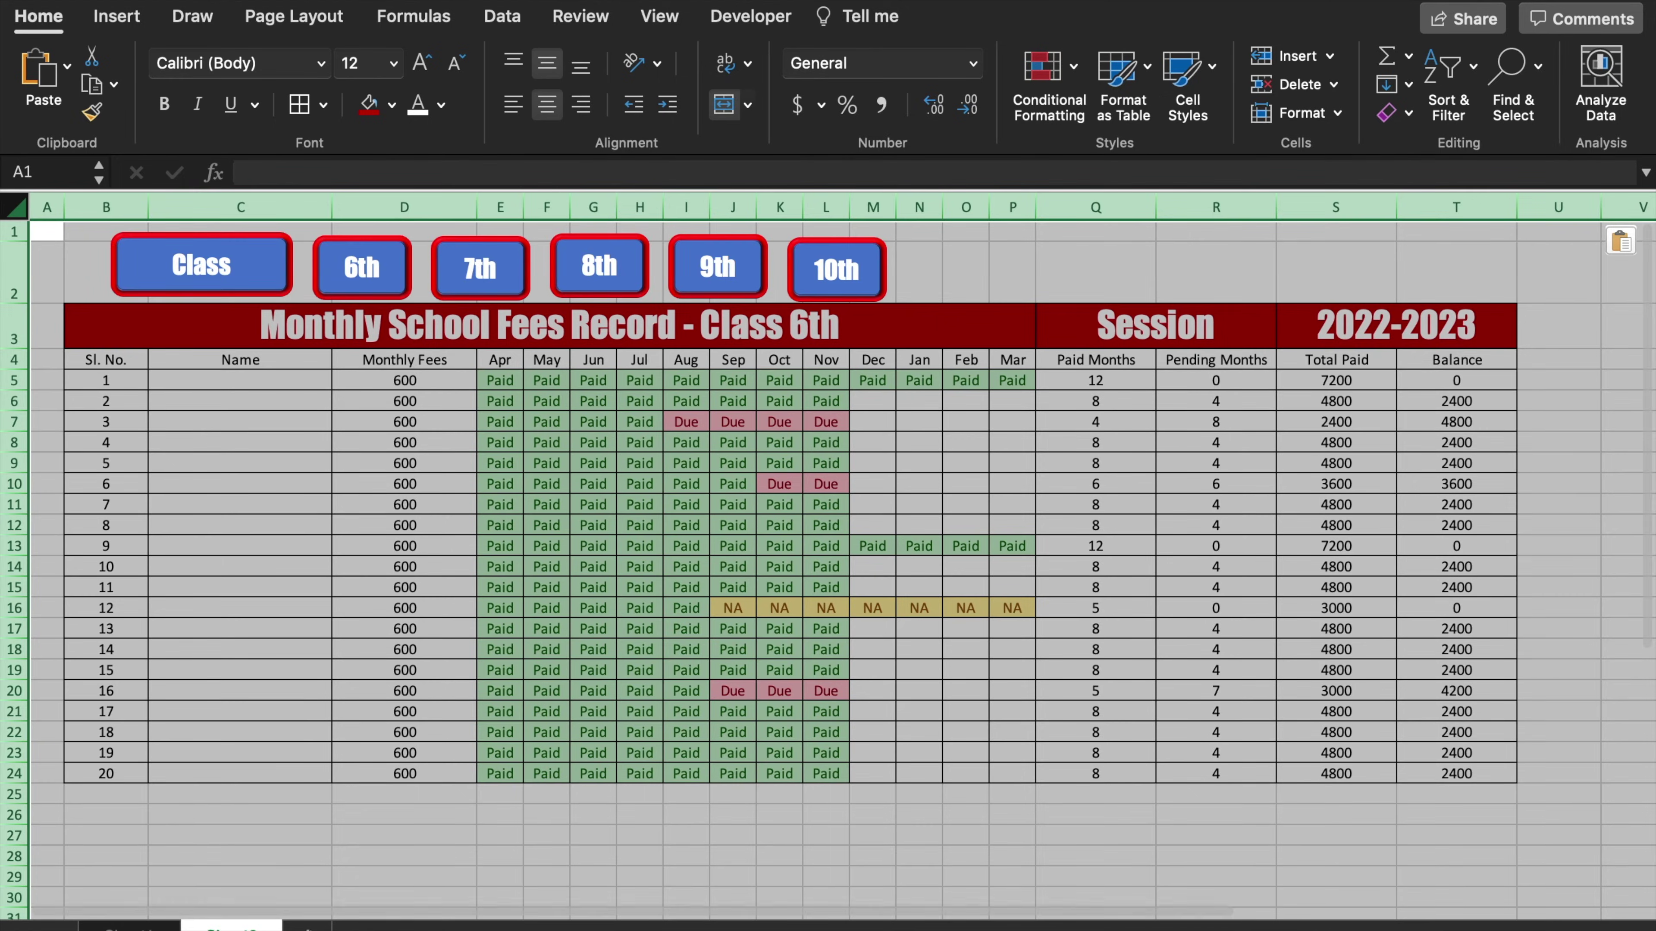
Add four more worksheets and paste the copied fees record into them
{"action": "key", "text": "shift+F11"}
{"action": "key", "text": "shift+F11"}
{"action": "key", "text": "super+v"}
{"action": "key", "text": "shift+F11"}
{"action": "key", "text": "super+v"}
{"action": "key", "text": "shift+F11"}
{"action": "key", "text": "super+v"}
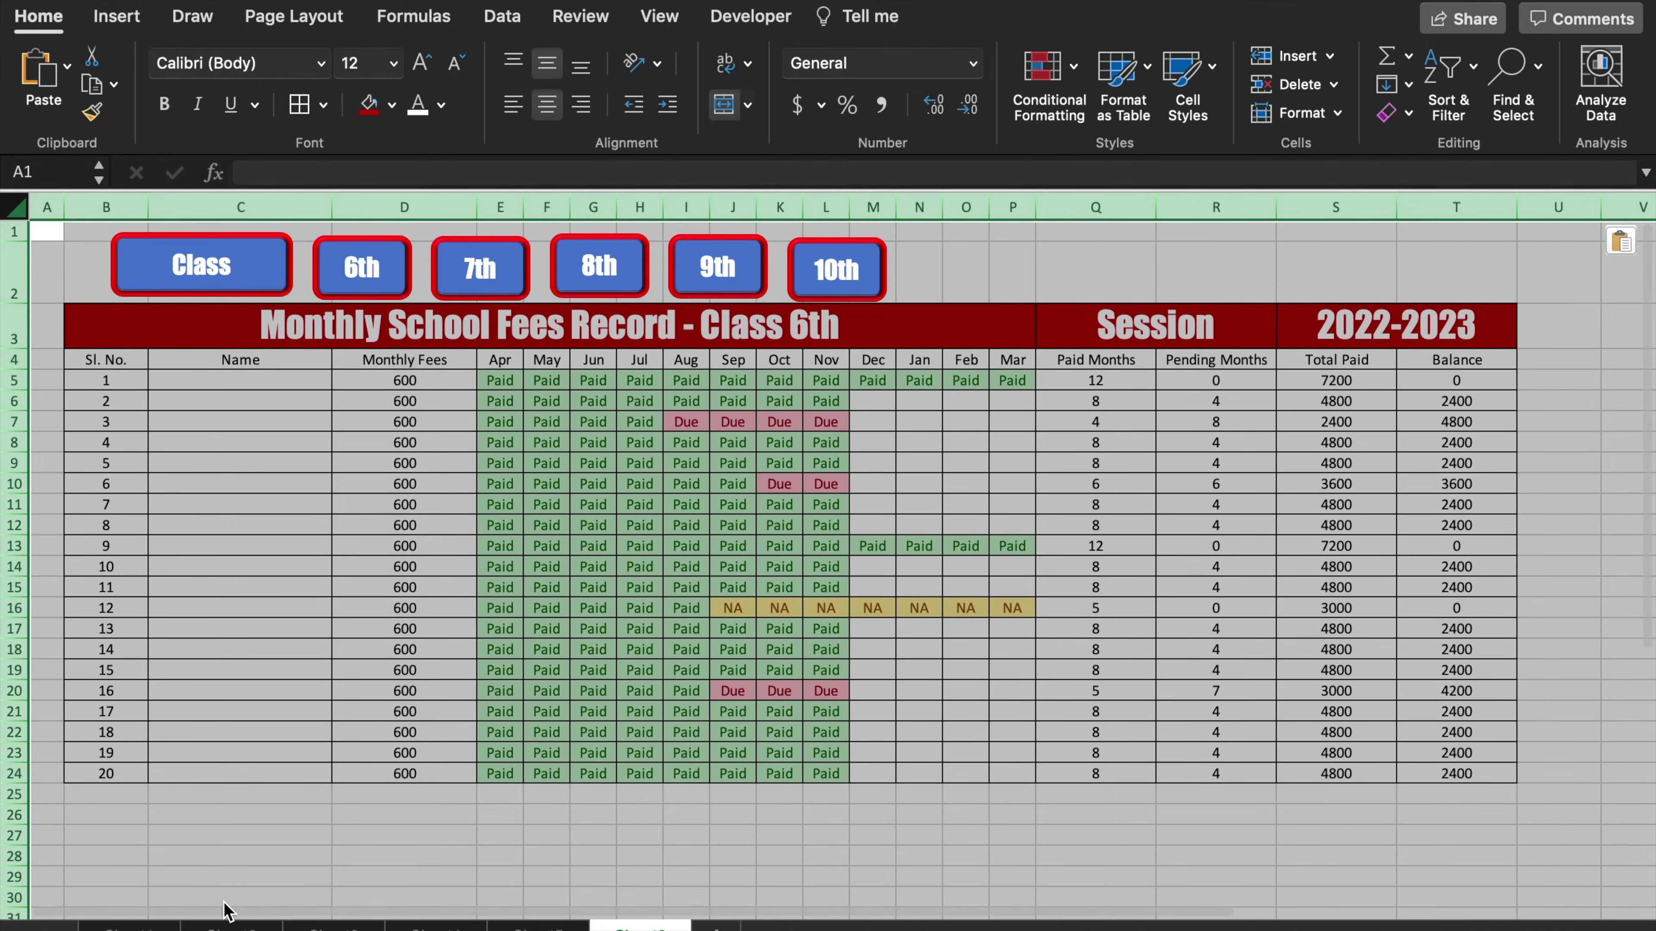
Rename the first five worksheets Class 6, Class 7, Class 8, Class 9 and Class 10
{"action": "left_click", "coordinate": [139, 880]}
{"action": "double_click", "coordinate": [142, 881]}
{"action": "type", "text": "Class 6"}
{"action": "double_click", "coordinate": [251, 880]}
{"action": "type", "text": "Class 7"}
{"action": "double_click", "coordinate": [361, 880]}
{"action": "type", "text": "Class 8"}
{"action": "double_click", "coordinate": [473, 881]}
{"action": "type", "text": "Class 9"}
{"action": "double_click", "coordinate": [593, 881]}
{"action": "type", "text": "Class 10"}
{"action": "key", "text": "Return"}
Delete the surplus worksheet Sheet6
{"action": "left_click", "coordinate": [717, 884]}
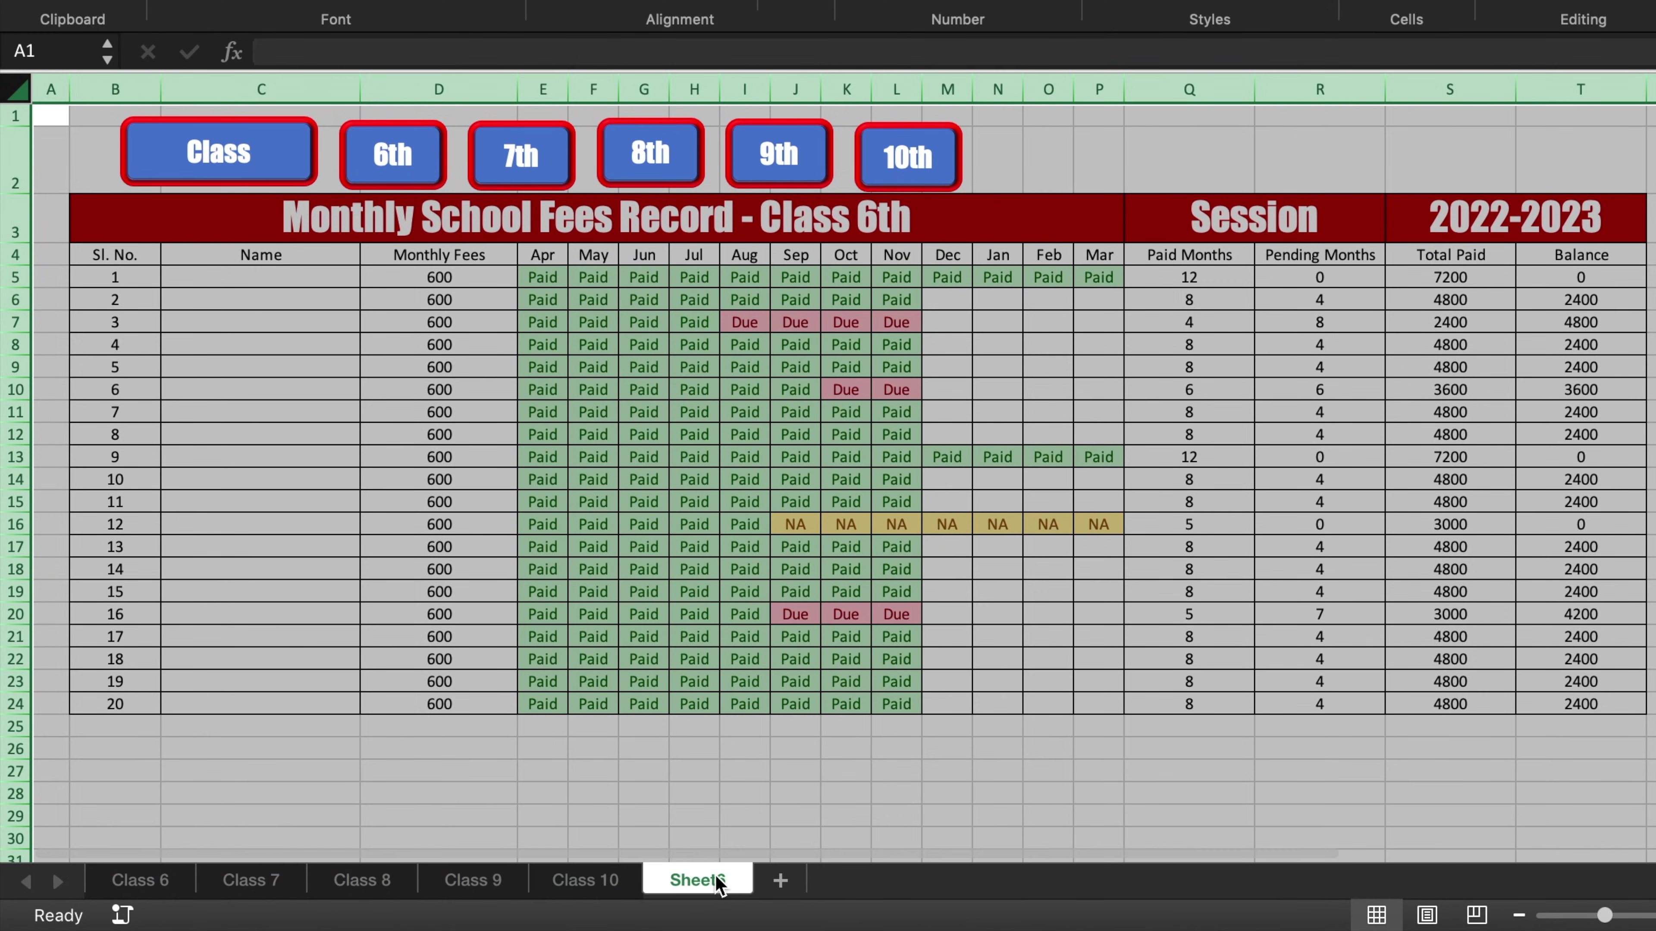
{"action": "right_click", "coordinate": [717, 884]}
{"action": "left_click", "coordinate": [756, 631]}
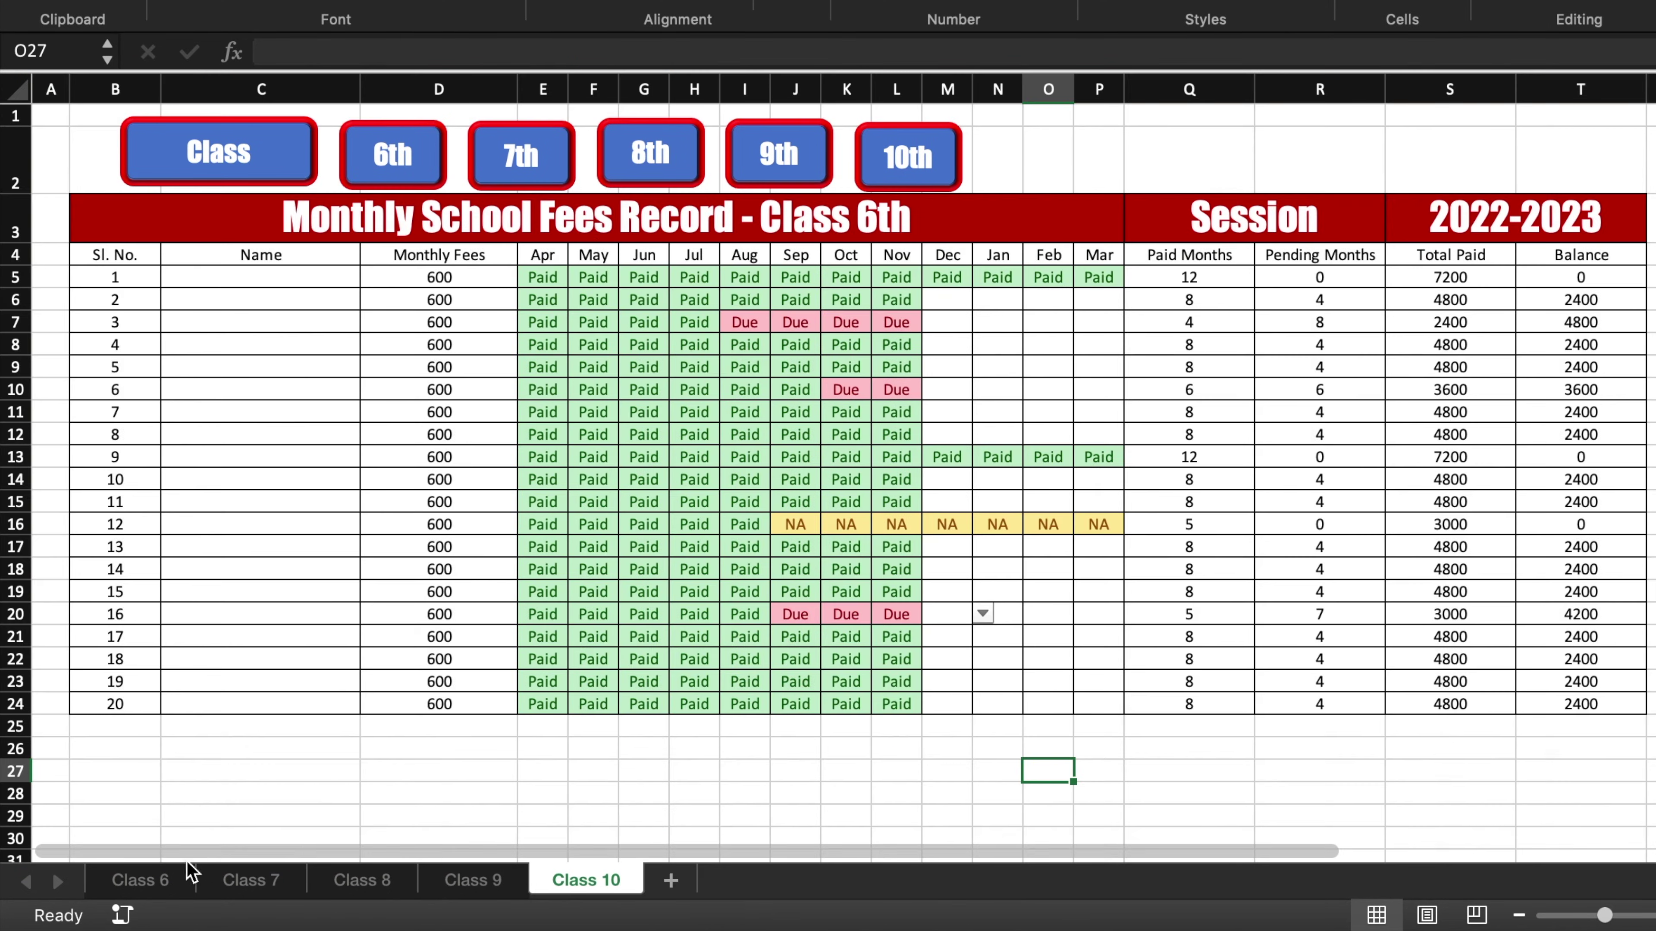
On the Class 6 sheet, give the 6th shape a white fill and black text
{"action": "left_click", "coordinate": [140, 881]}
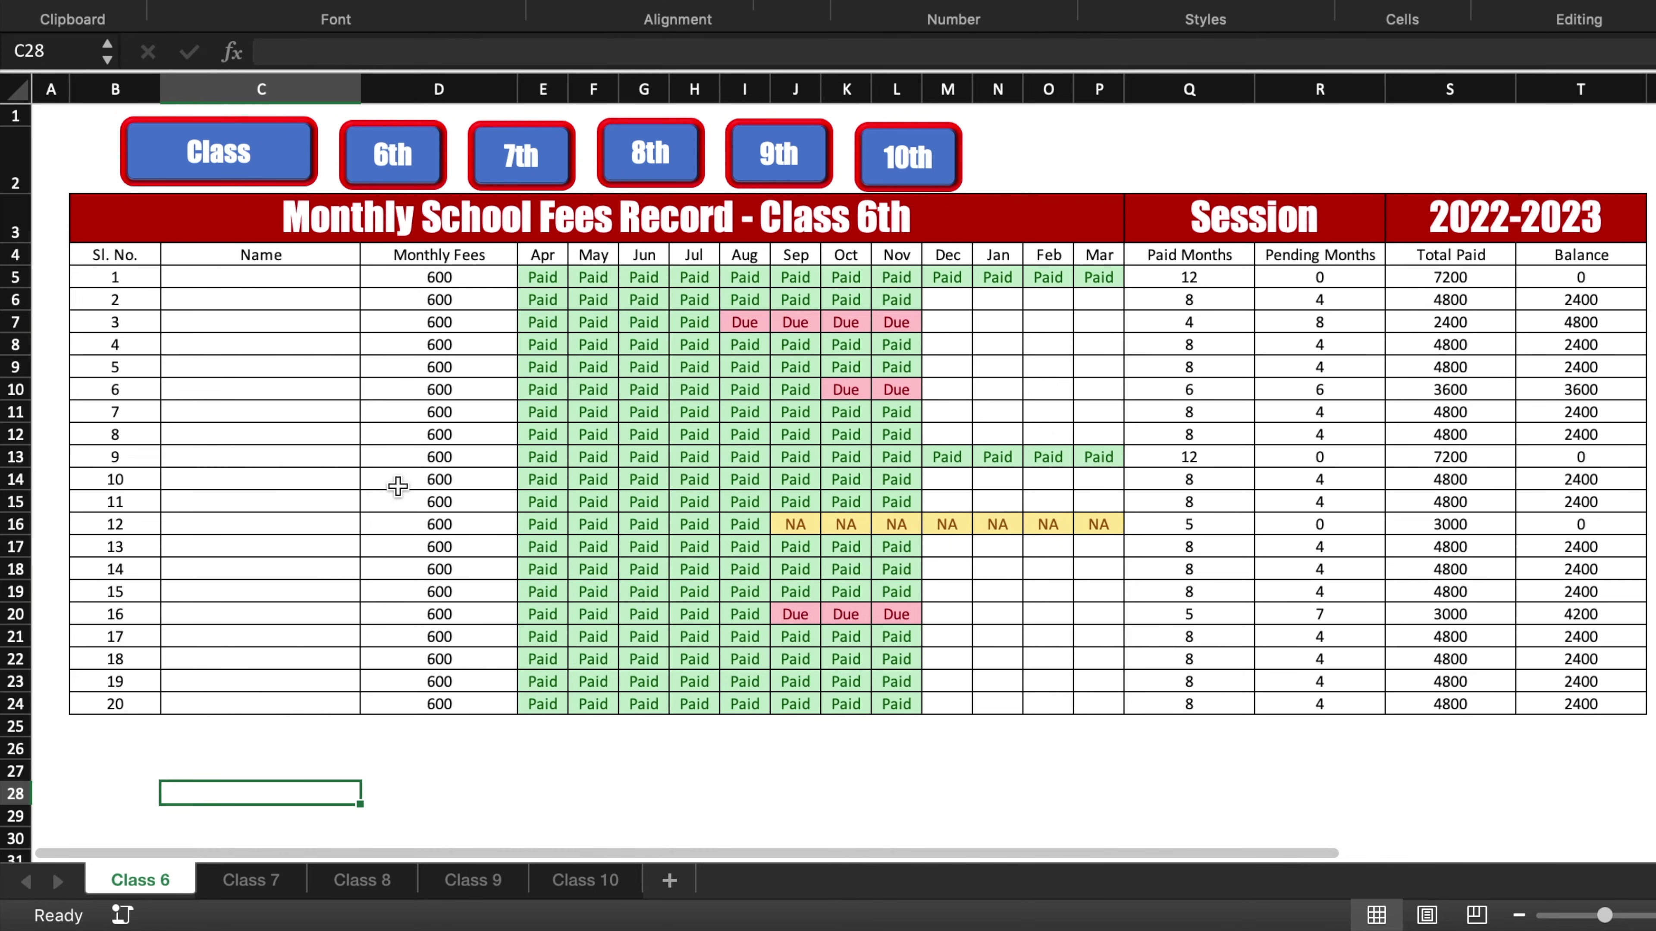
{"action": "left_click", "coordinate": [420, 171]}
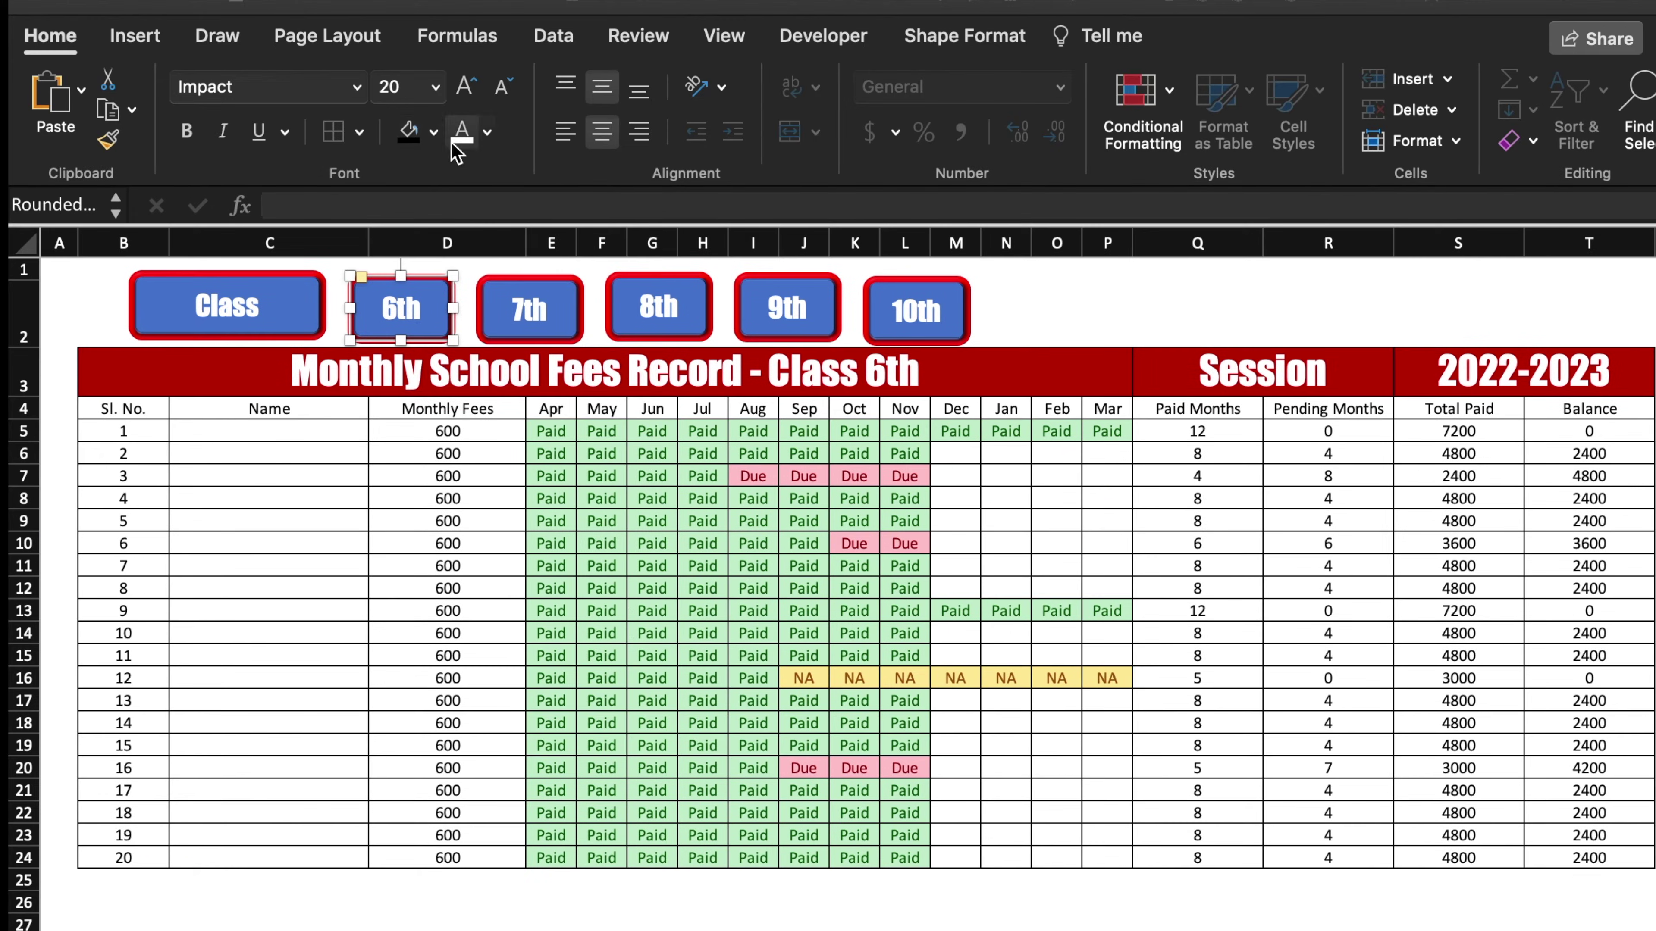
{"action": "left_click", "coordinate": [434, 132]}
{"action": "left_click", "coordinate": [536, 215]}
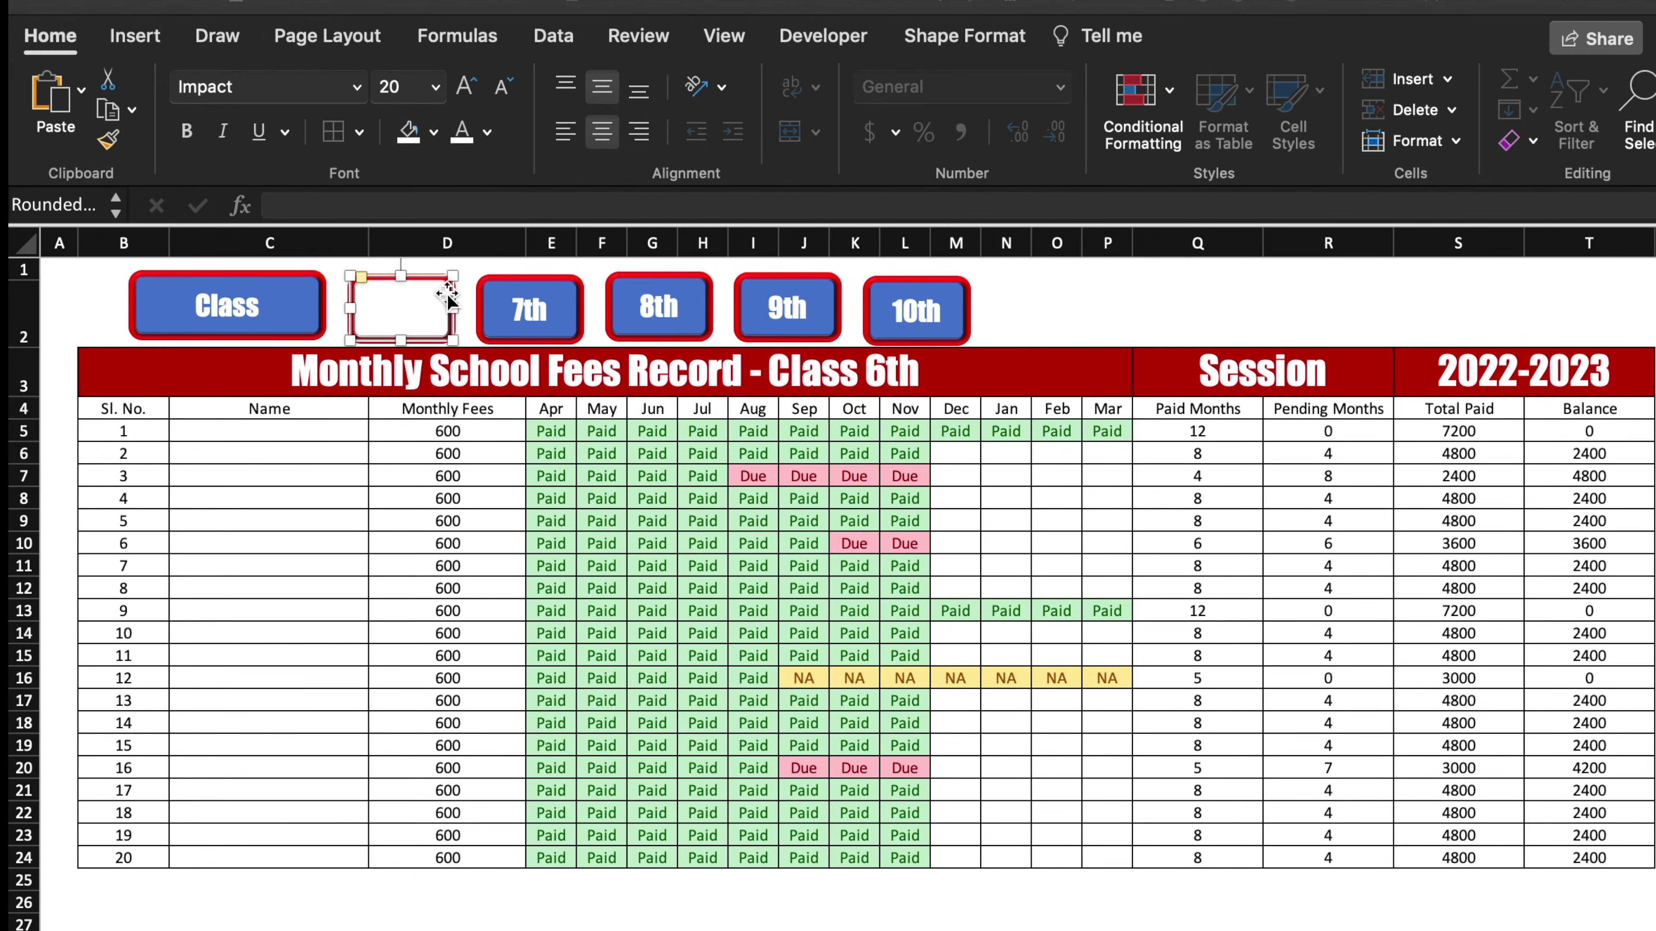
{"action": "left_click", "coordinate": [487, 132]}
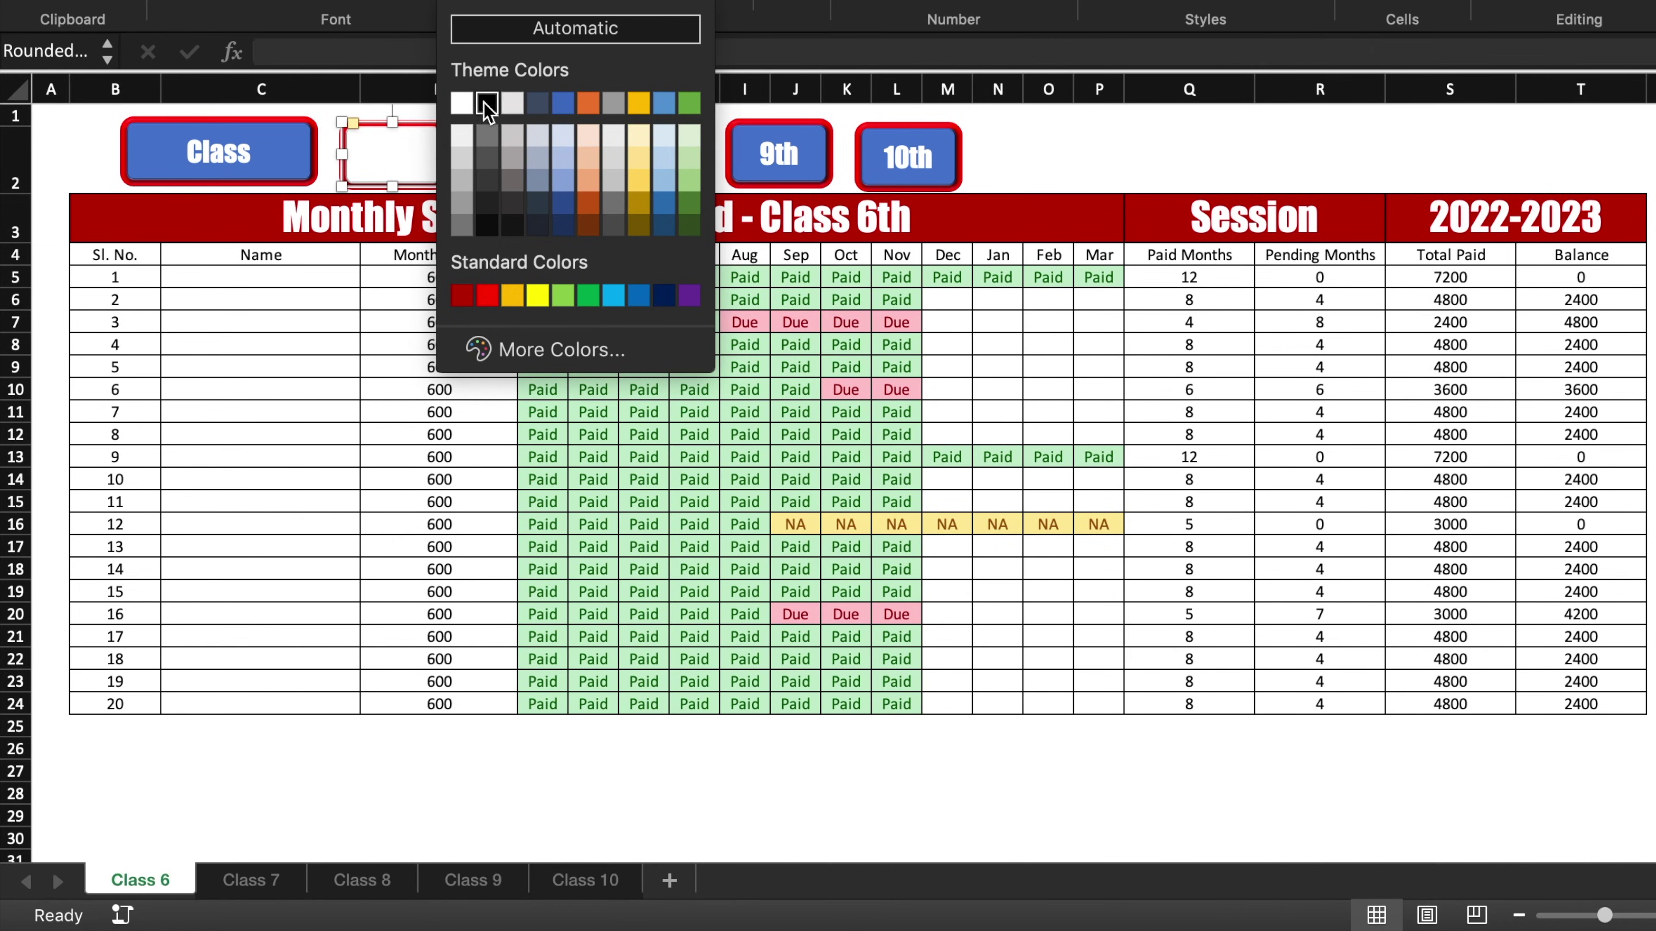
{"action": "left_click", "coordinate": [485, 103]}
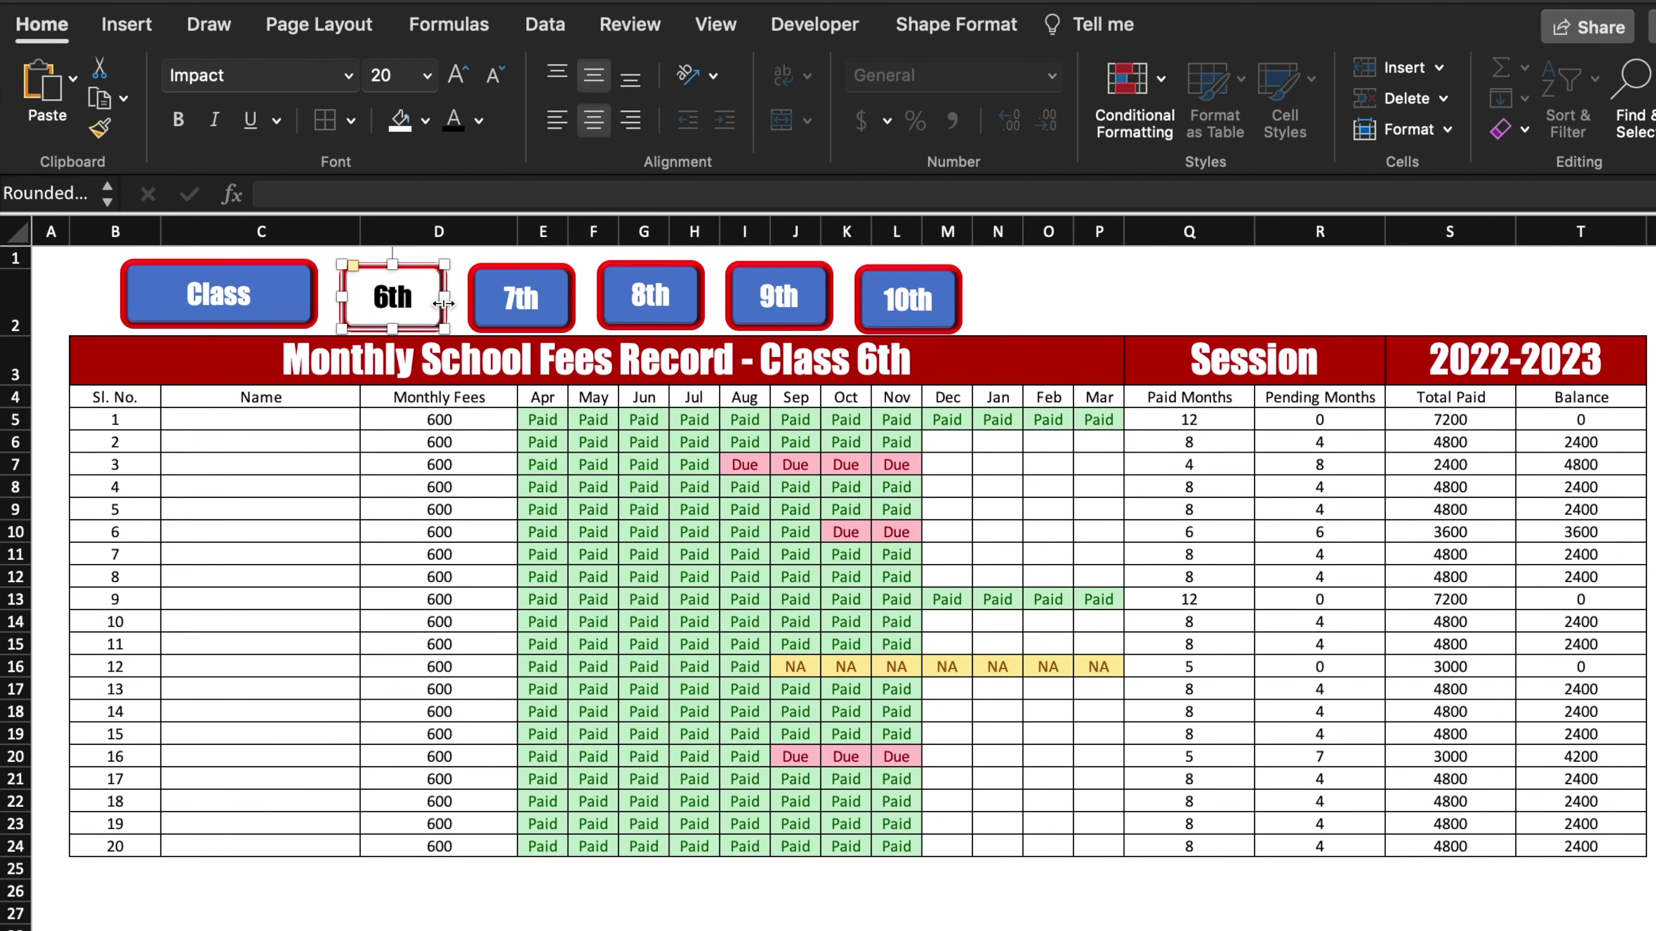
Hyperlink the 6th shape to cell A1 of the Class 6 sheet in this document
{"action": "right_click", "coordinate": [437, 303]}
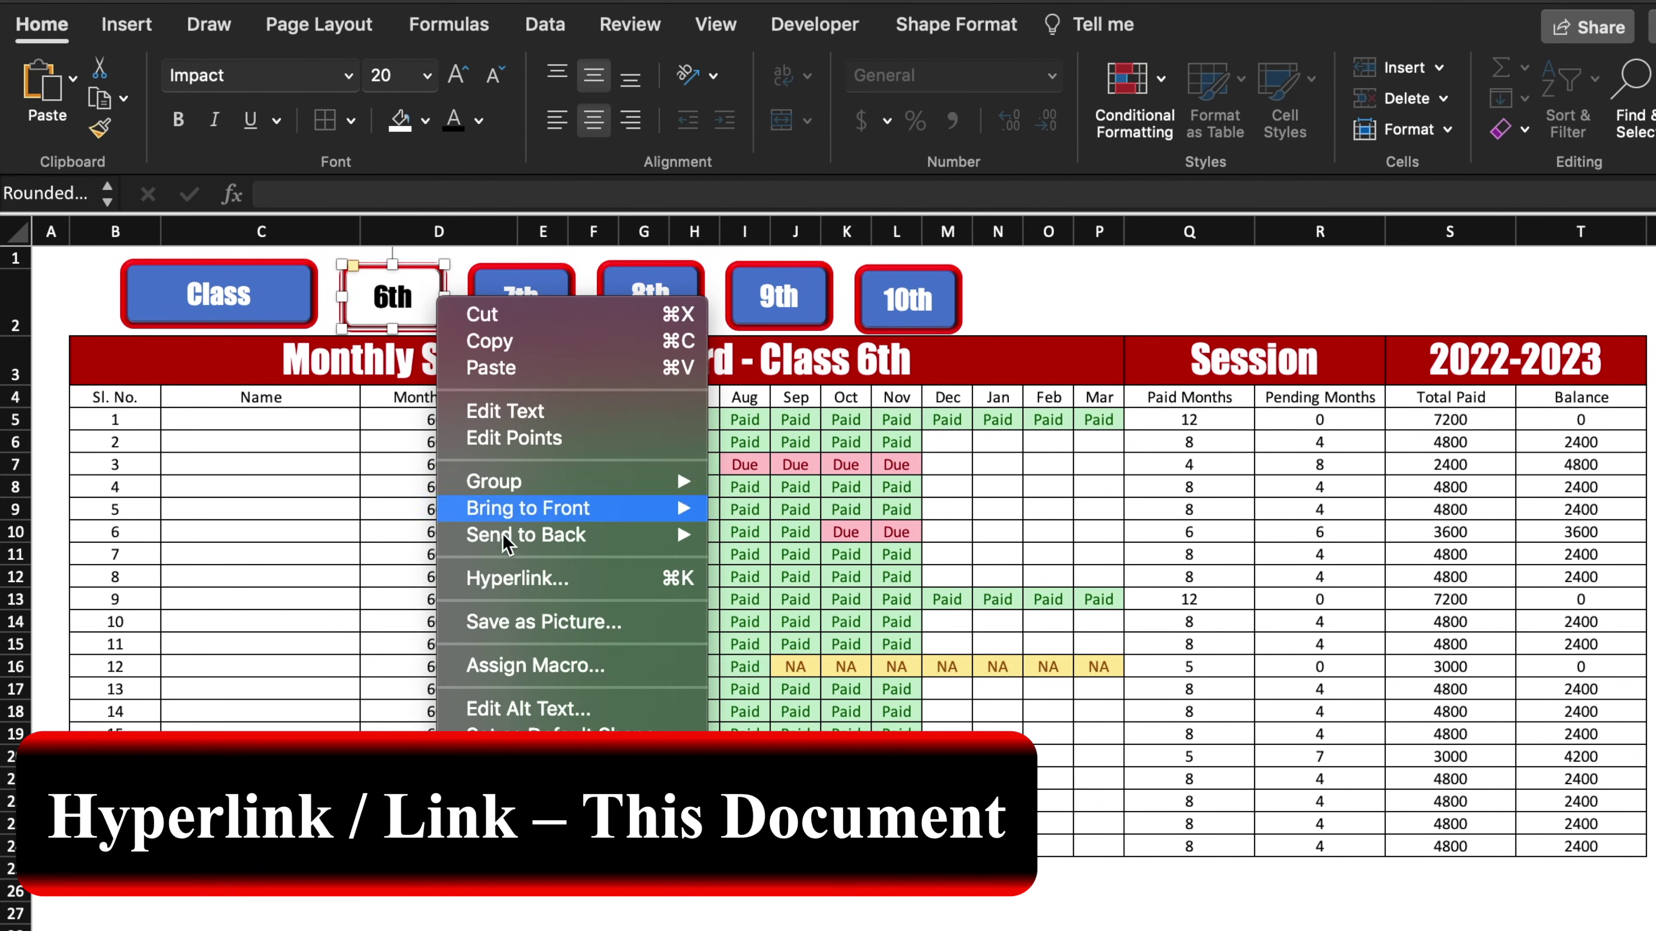
{"action": "left_click", "coordinate": [529, 585]}
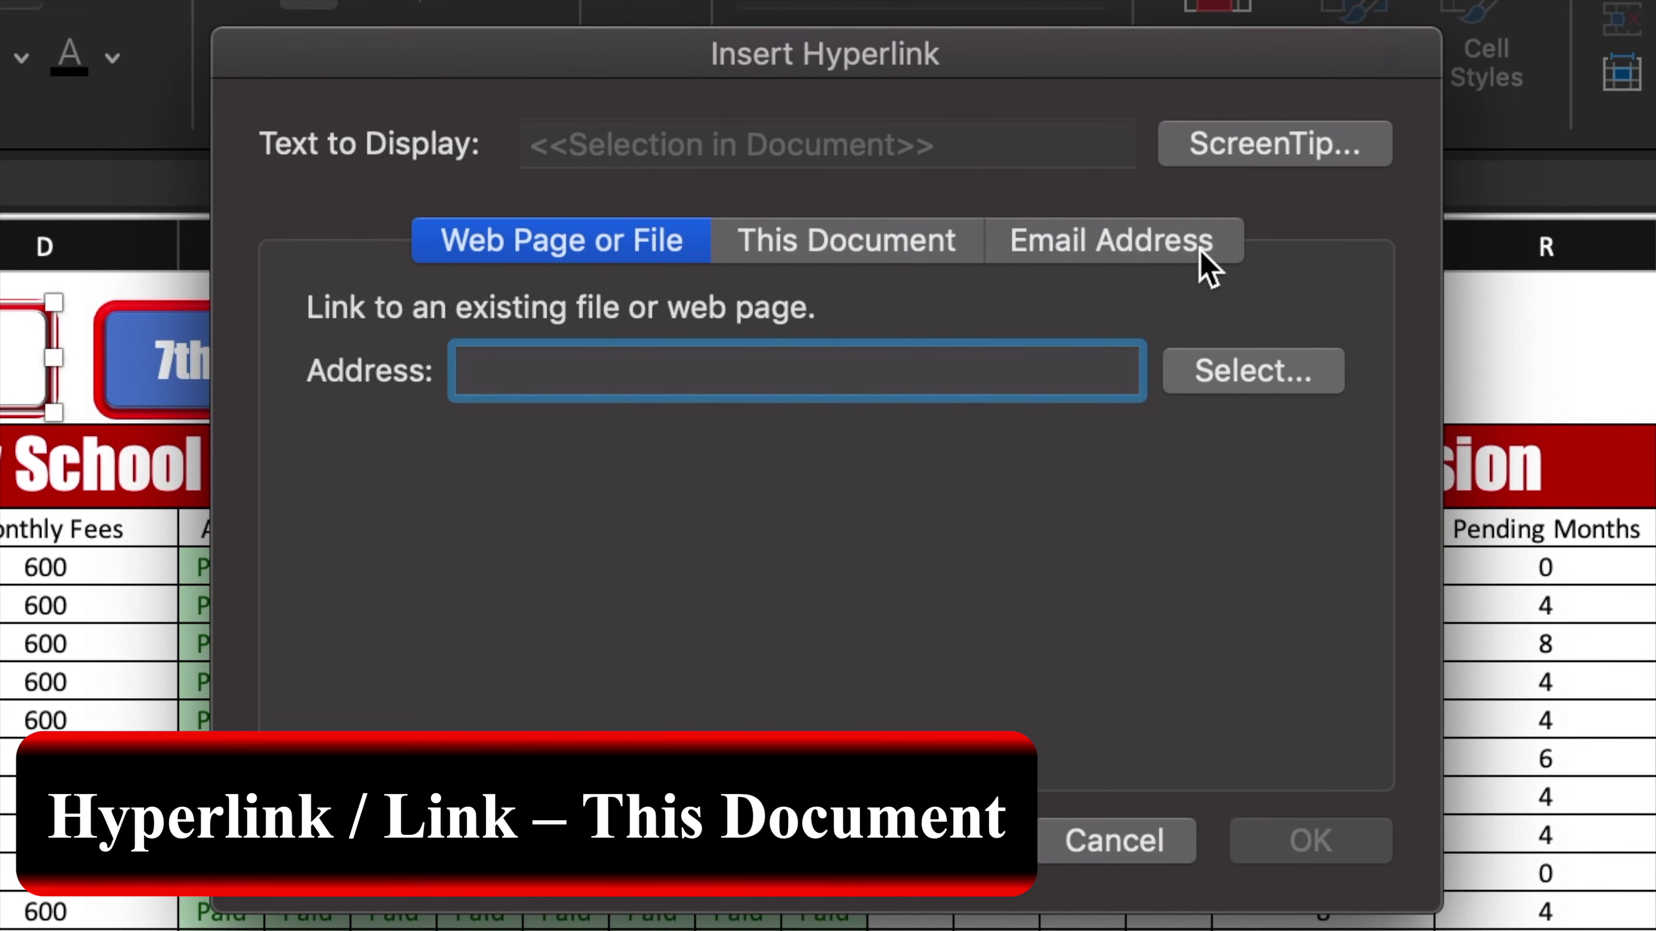
{"action": "left_click", "coordinate": [916, 247]}
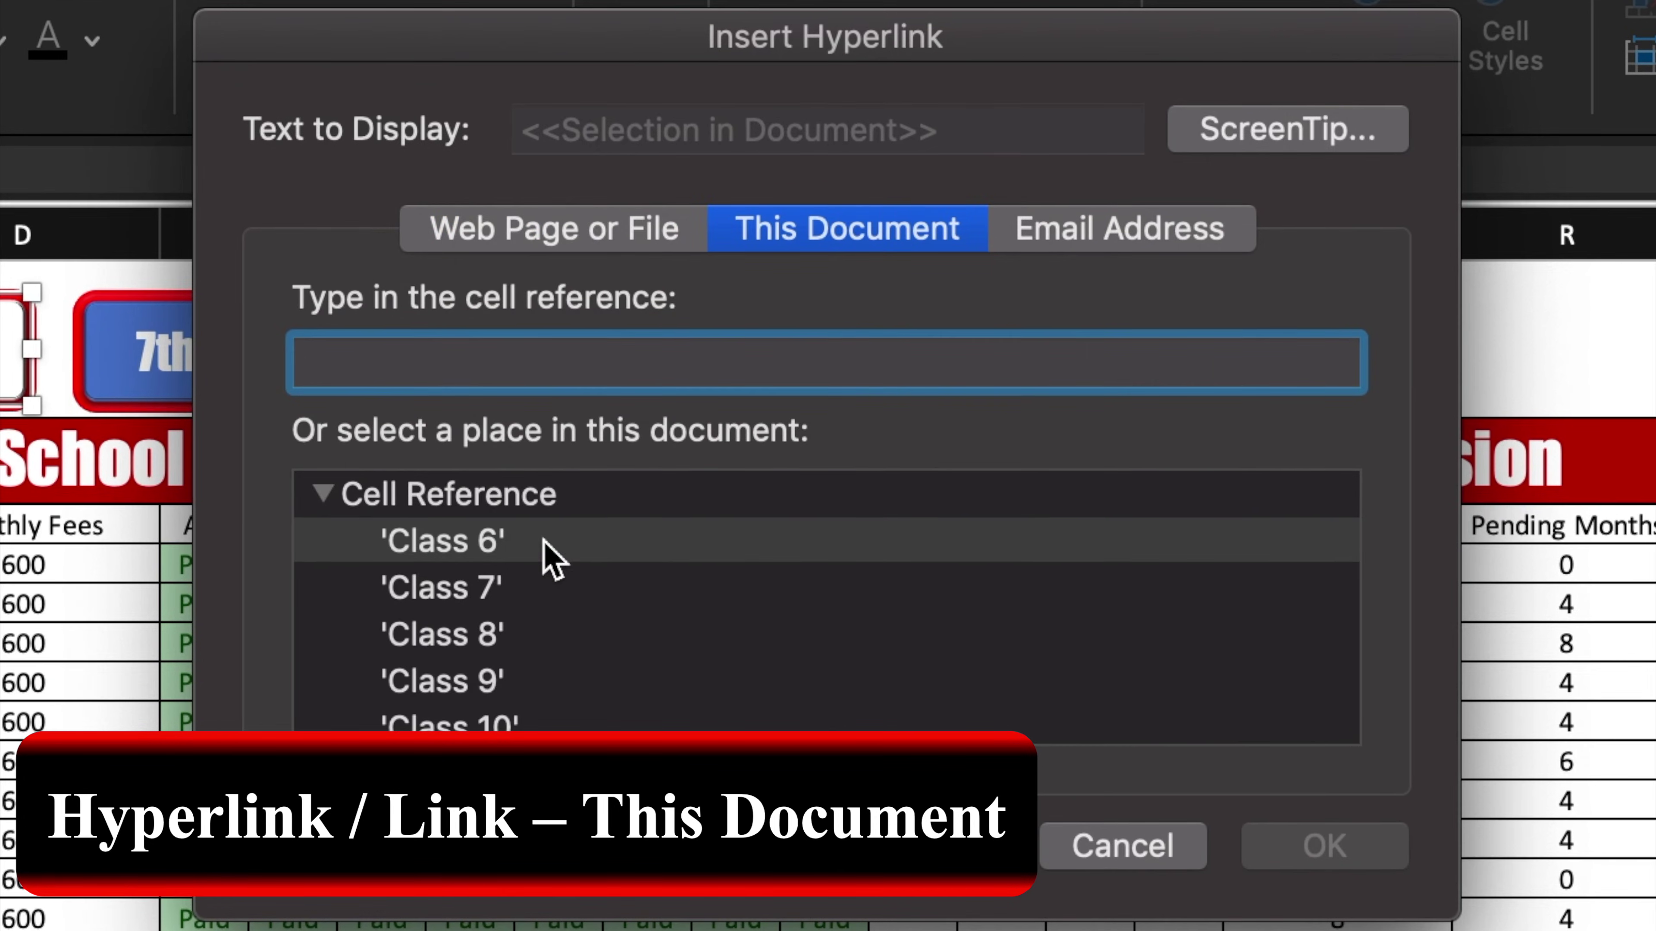
{"action": "left_click", "coordinate": [545, 542]}
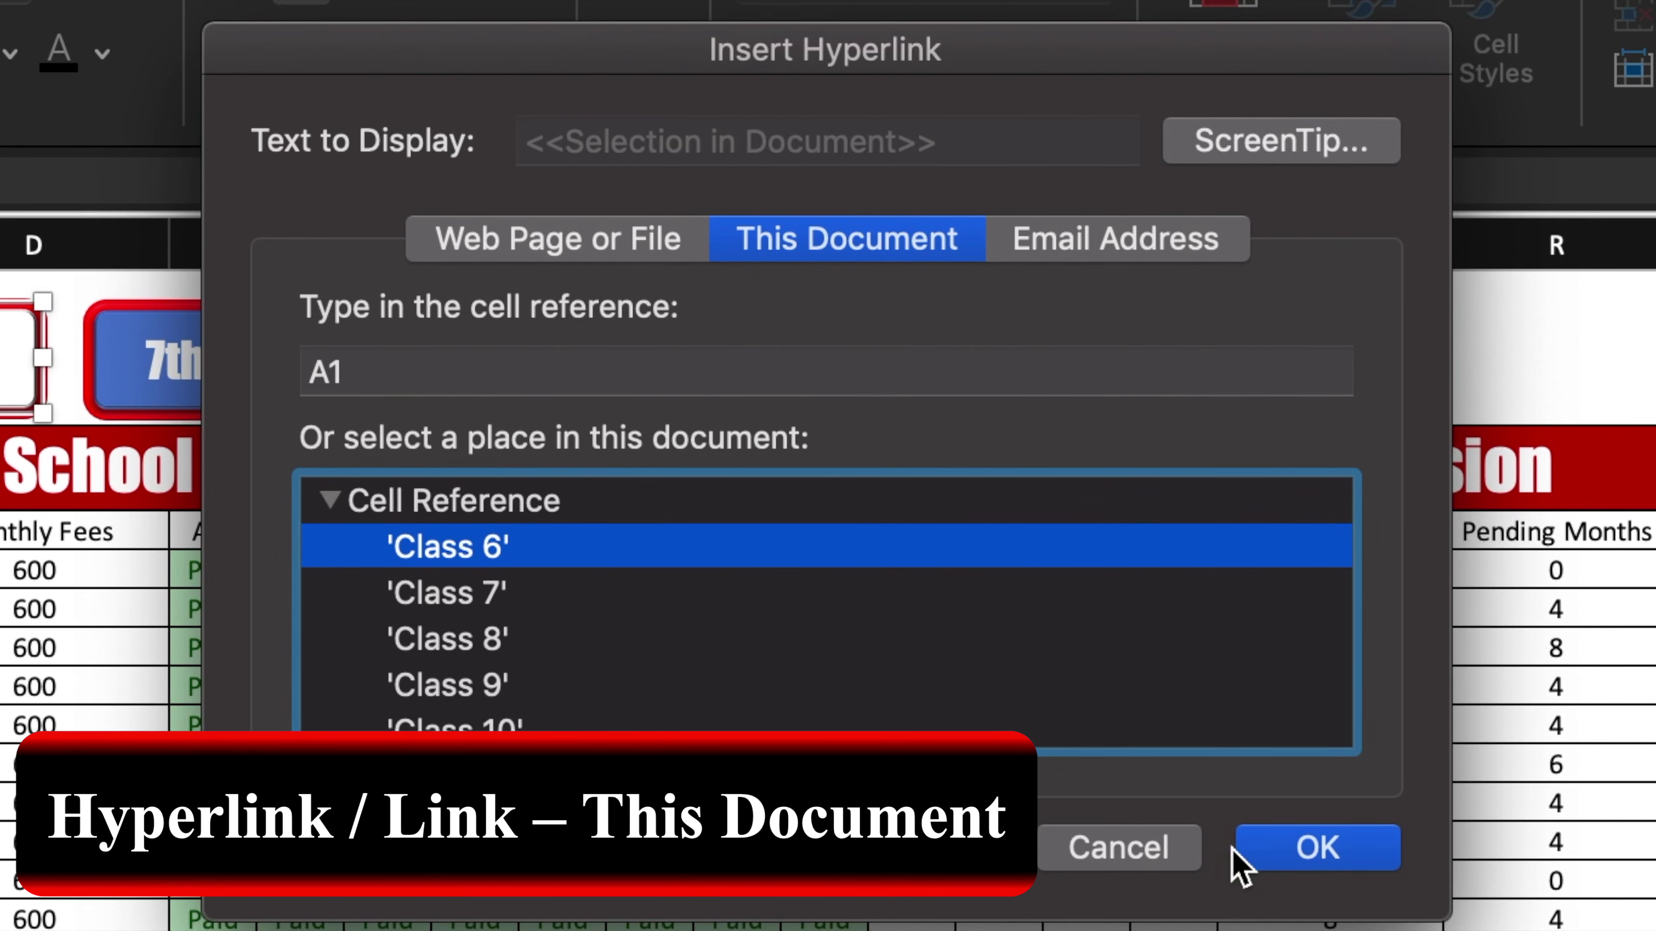
{"action": "left_click", "coordinate": [1315, 861]}
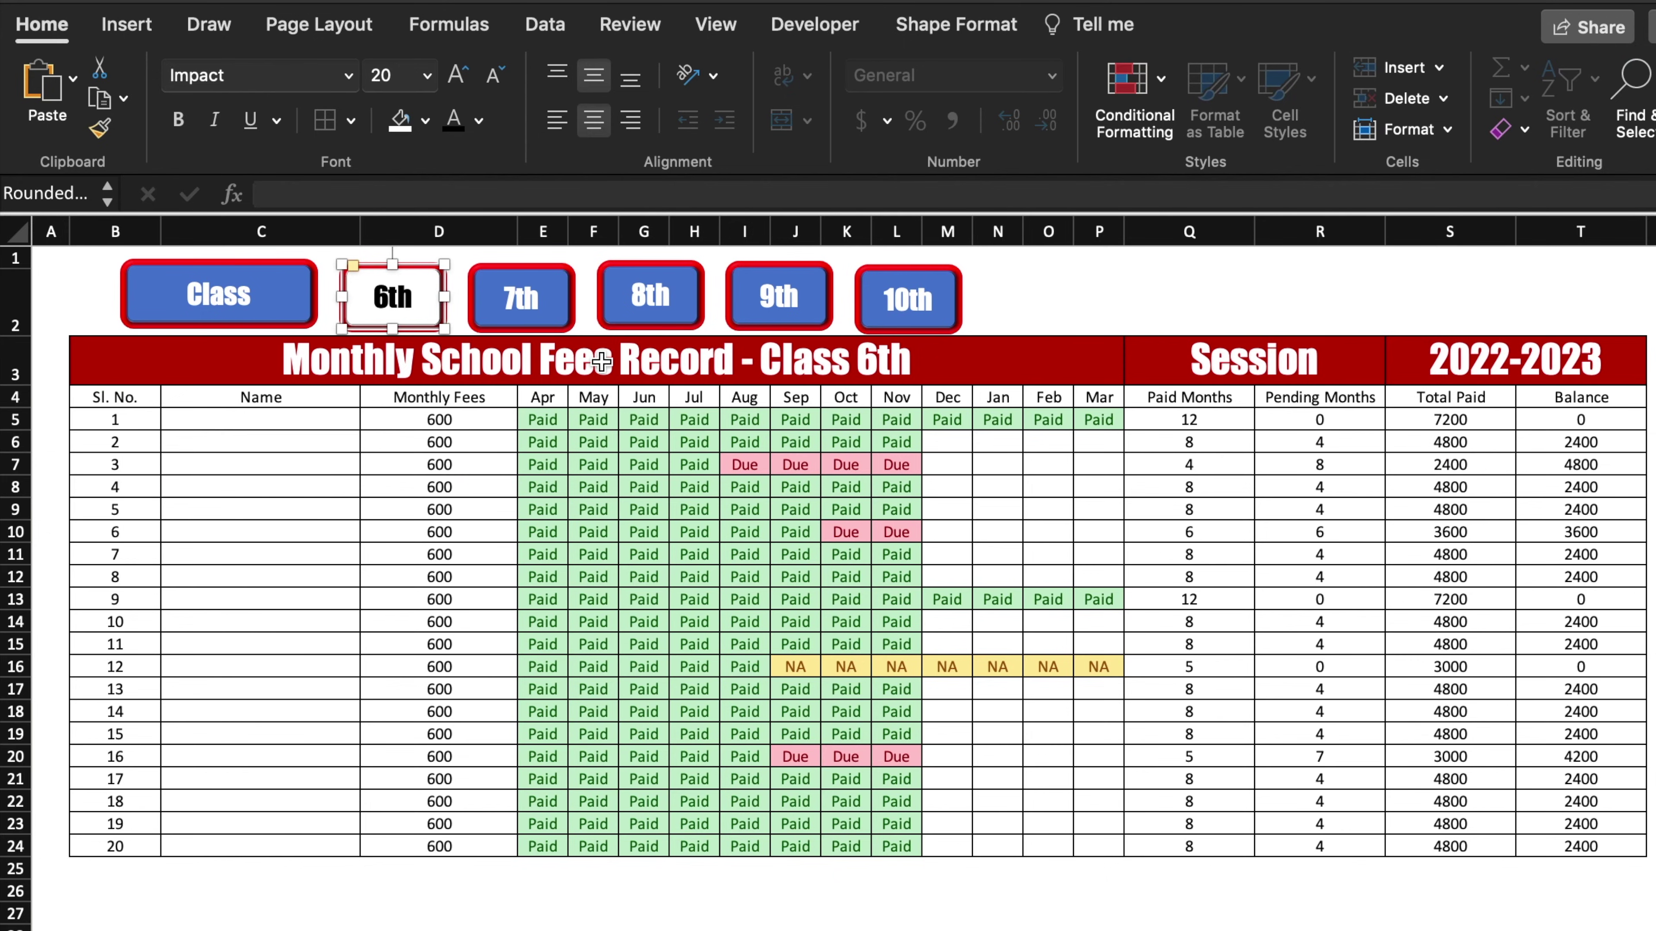
Hyperlink the 7th shape to the Class 7 sheet in this document
{"action": "left_click", "coordinate": [546, 318]}
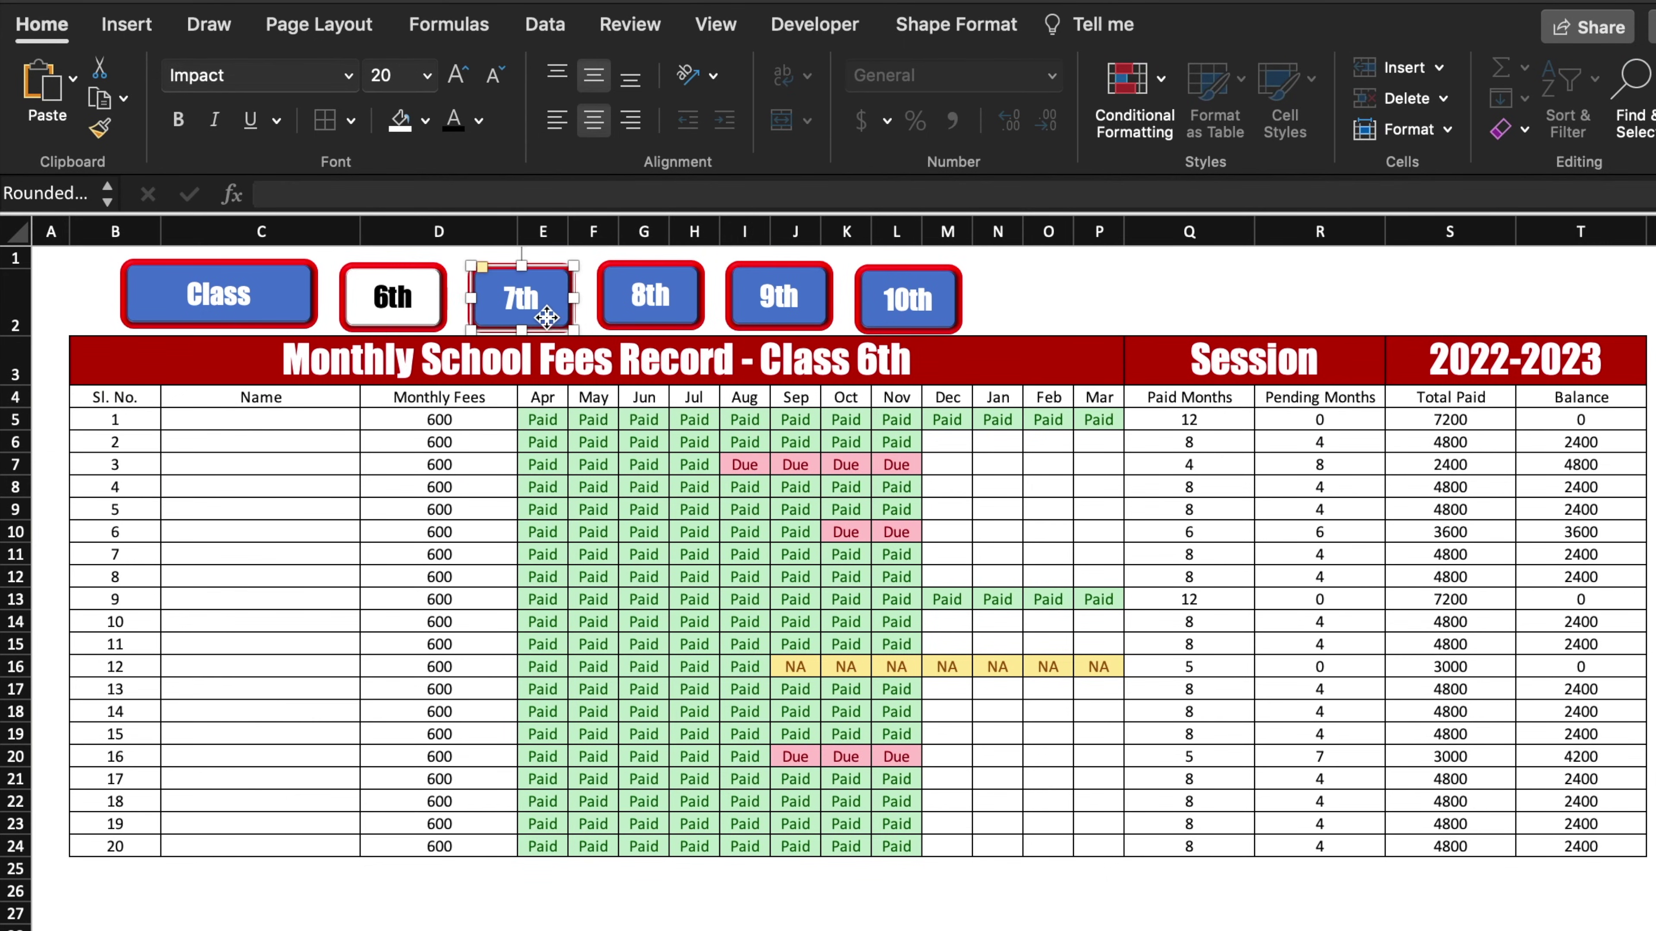
{"action": "right_click", "coordinate": [547, 318]}
{"action": "left_click", "coordinate": [672, 595]}
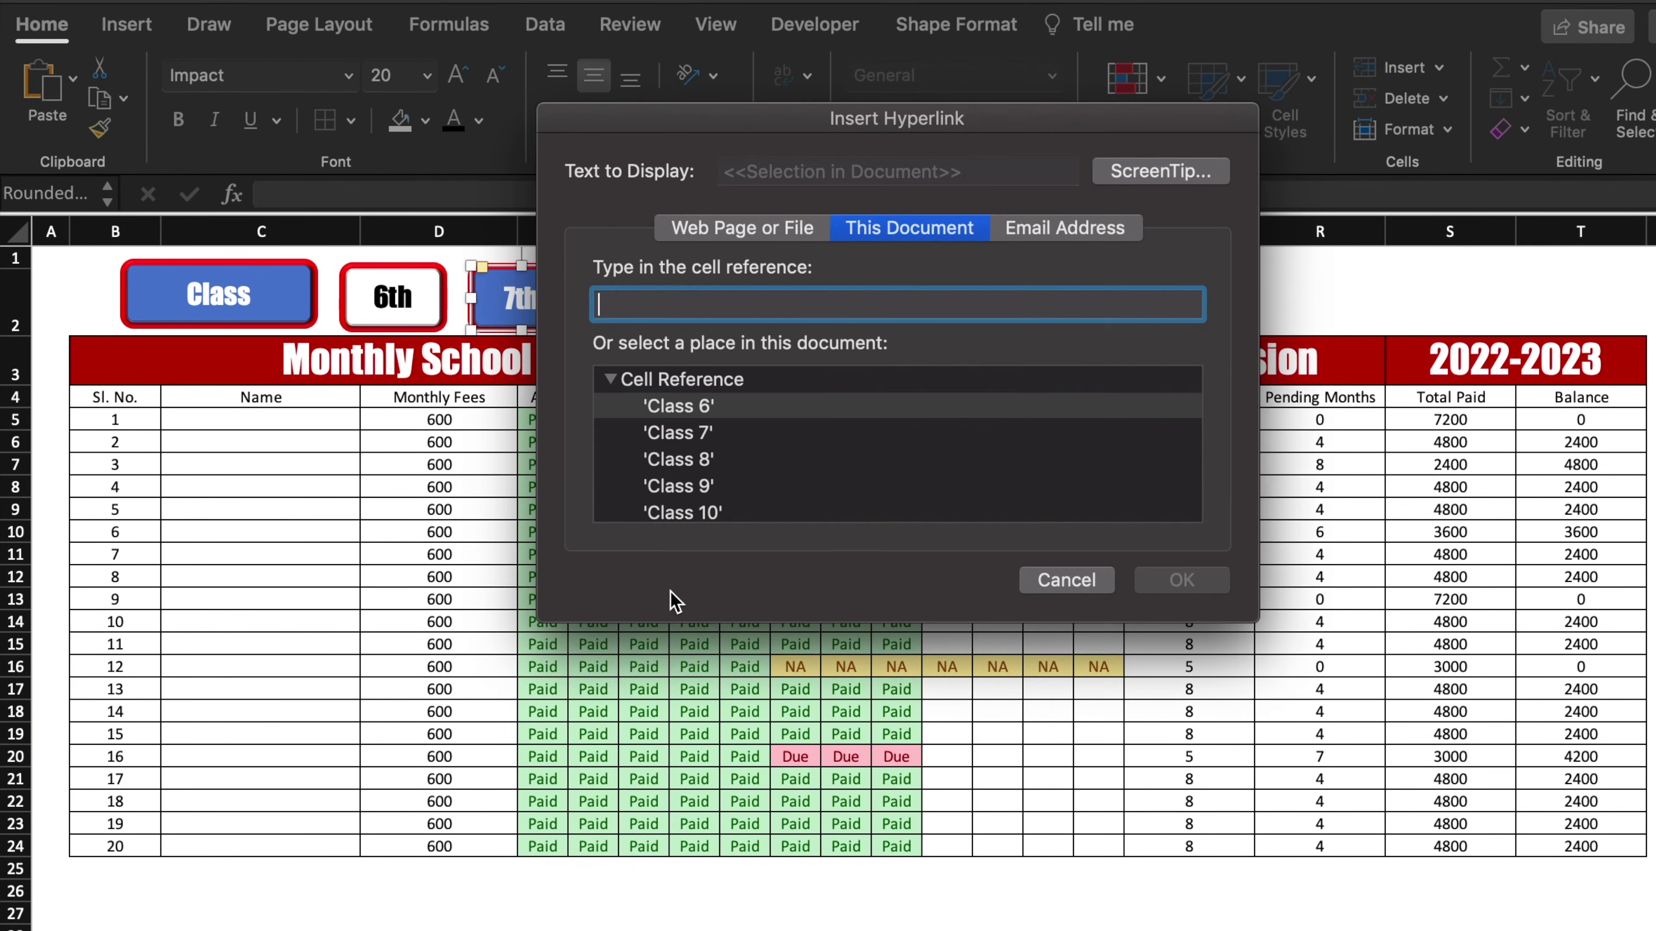
{"action": "left_click", "coordinate": [720, 434]}
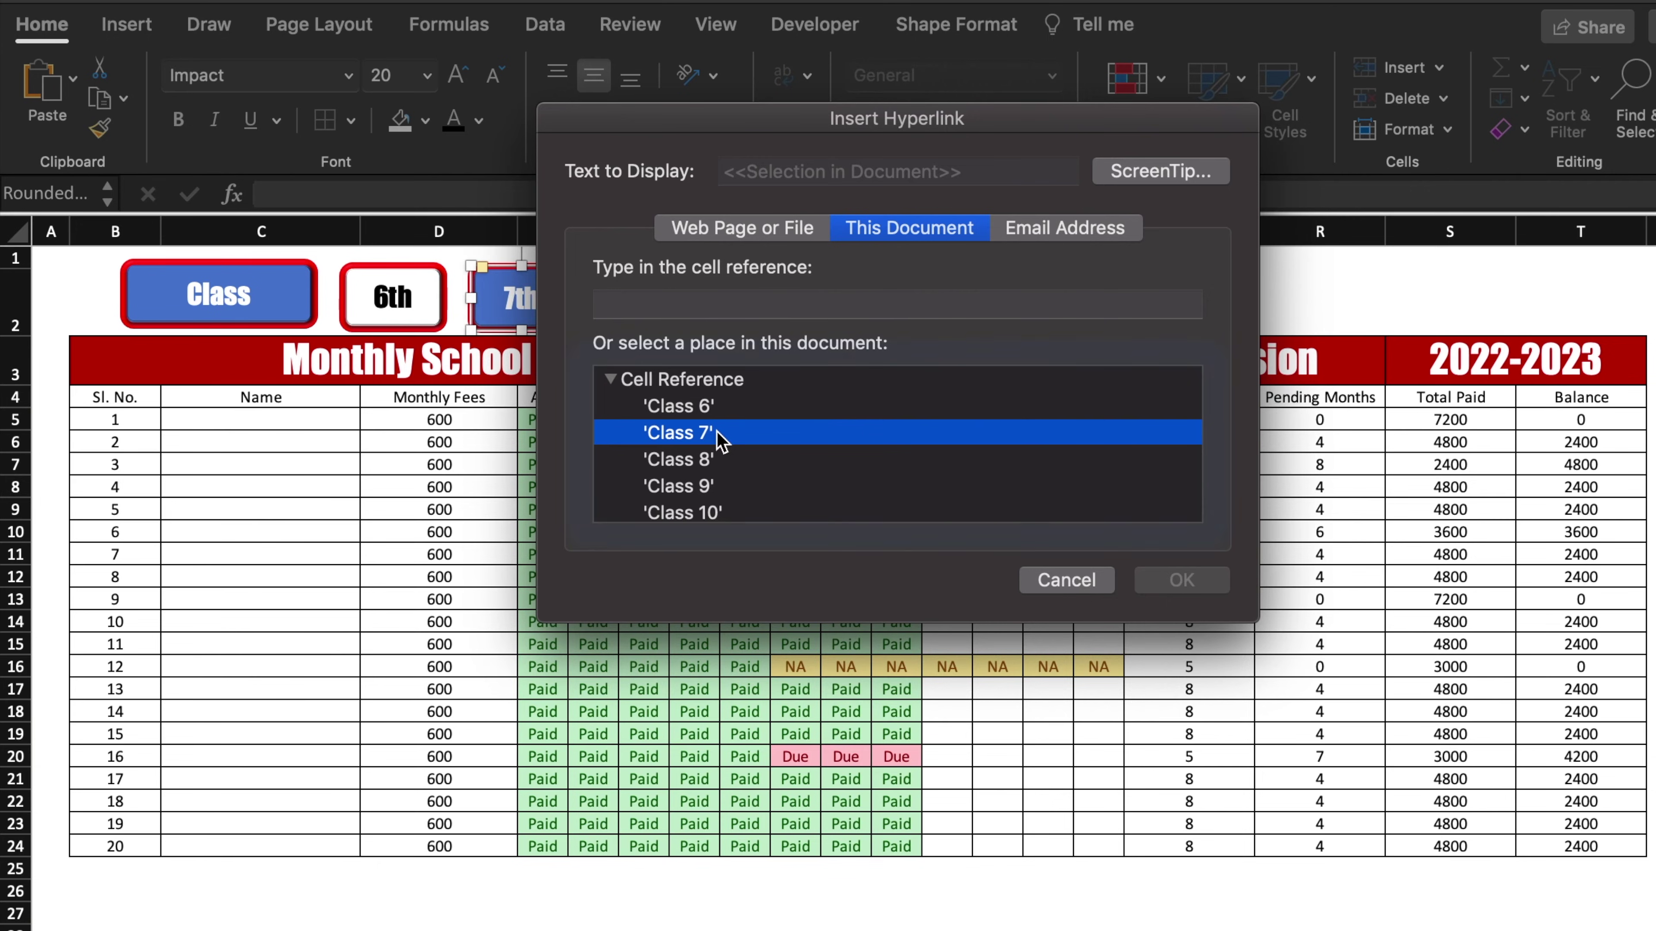
{"action": "left_click", "coordinate": [1205, 580]}
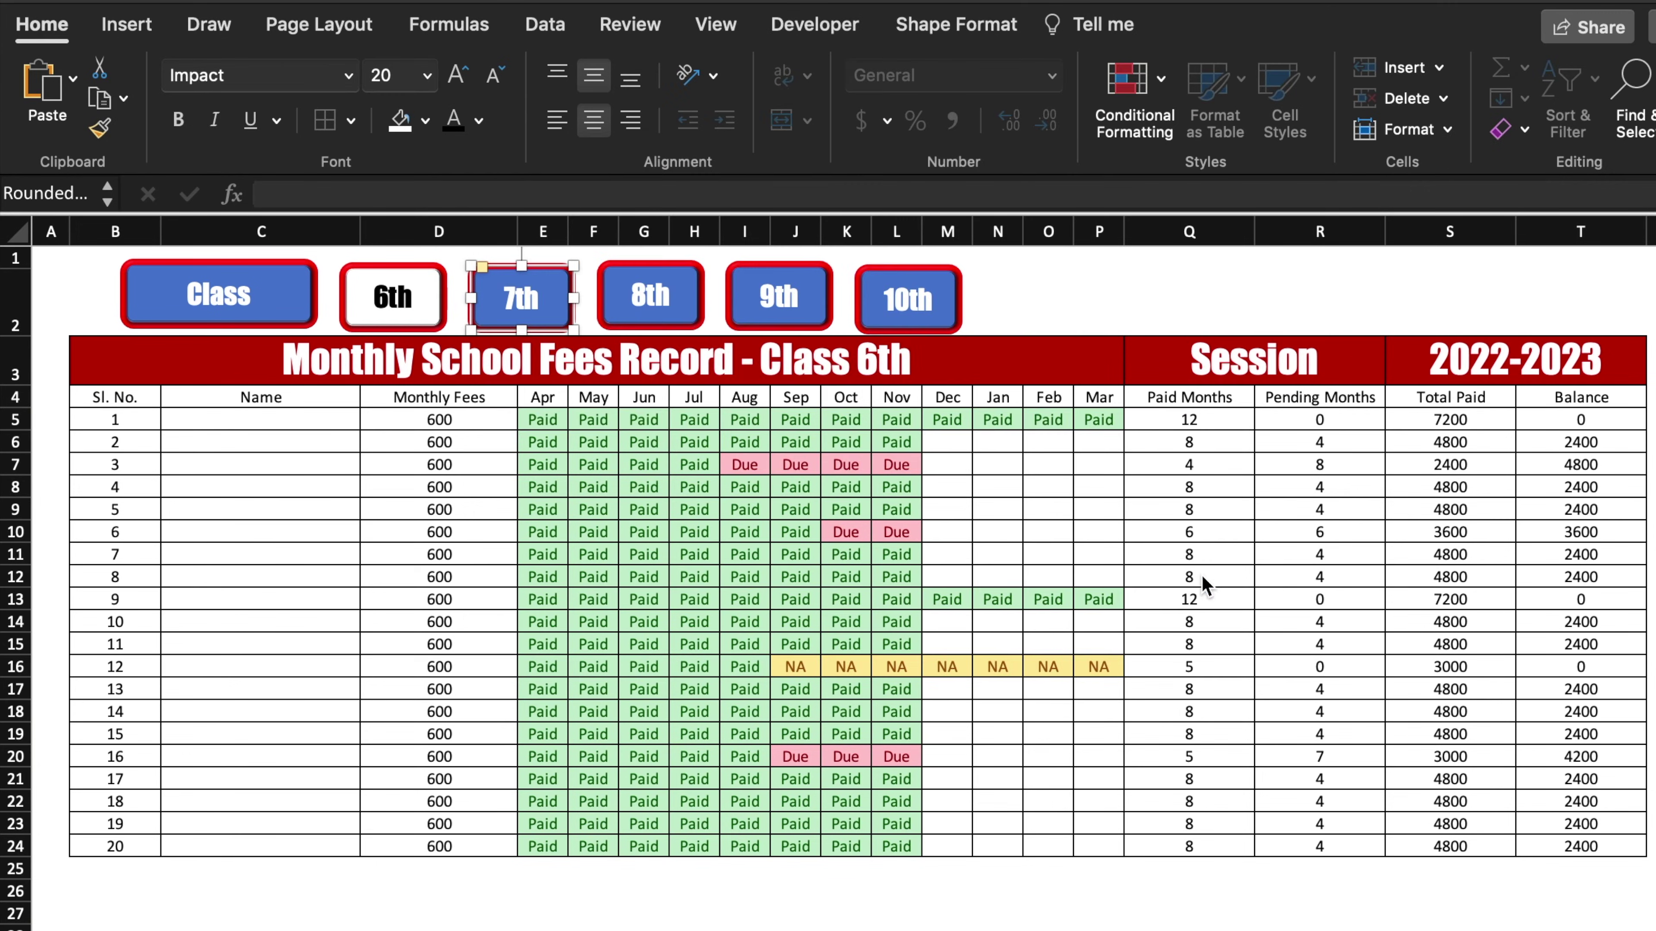
Hyperlink the 8th shape to the Class 8 sheet in this document
{"action": "left_click", "coordinate": [657, 313]}
{"action": "right_click", "coordinate": [657, 313]}
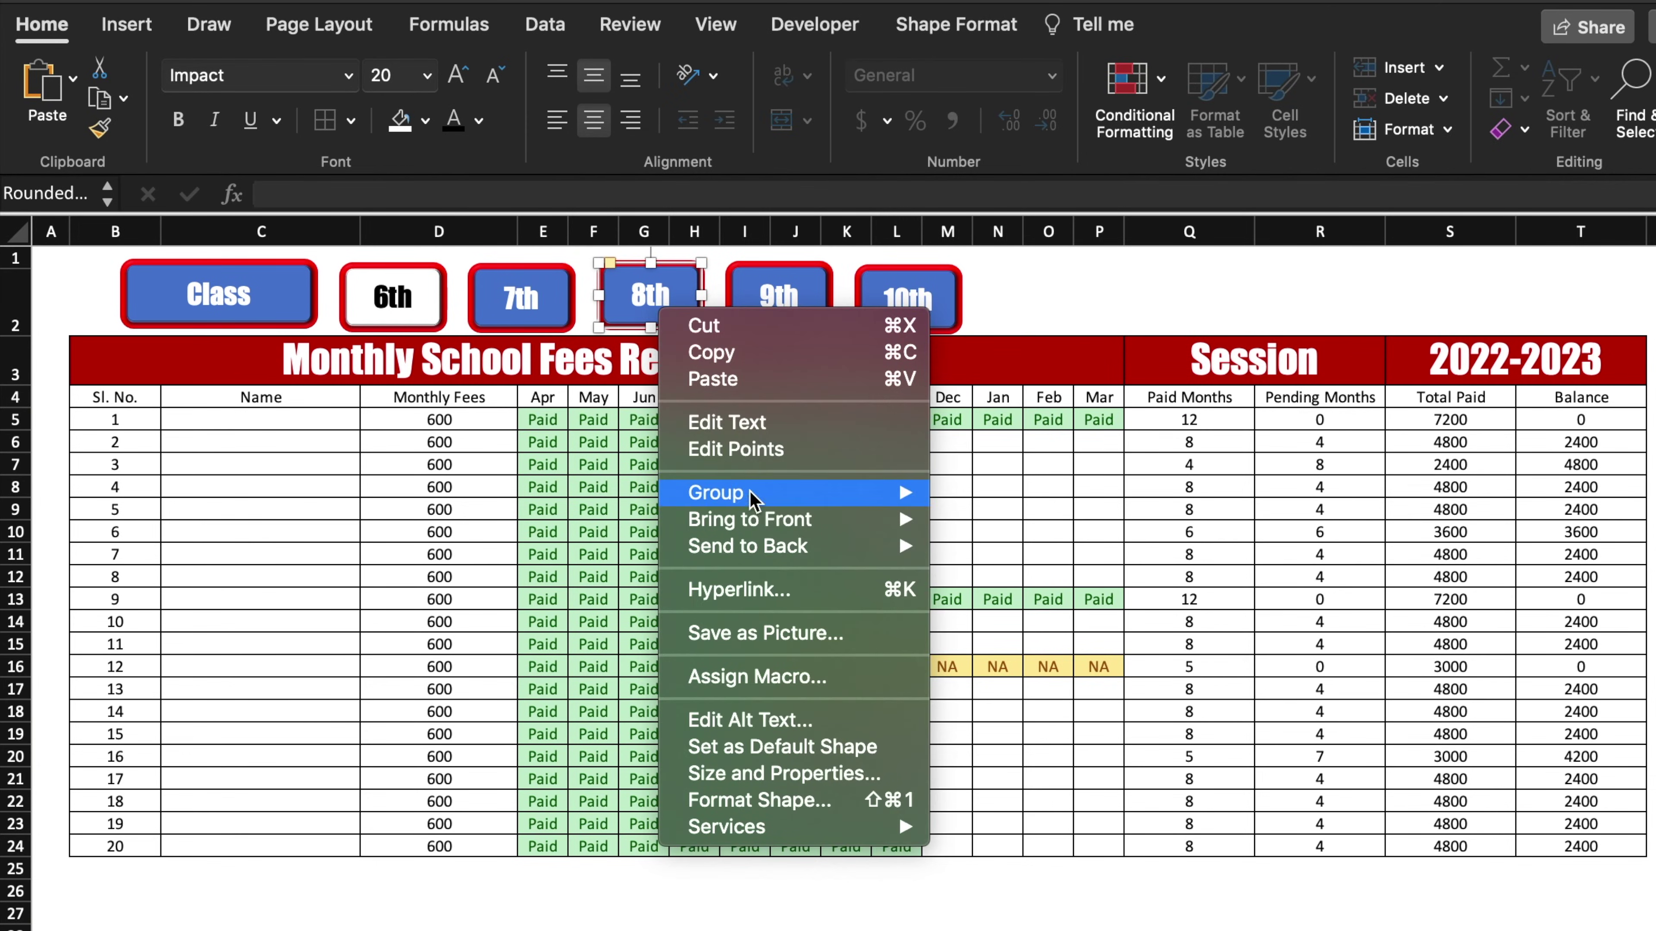
{"action": "left_click", "coordinate": [782, 590]}
{"action": "left_click", "coordinate": [727, 462]}
{"action": "left_click", "coordinate": [1195, 583]}
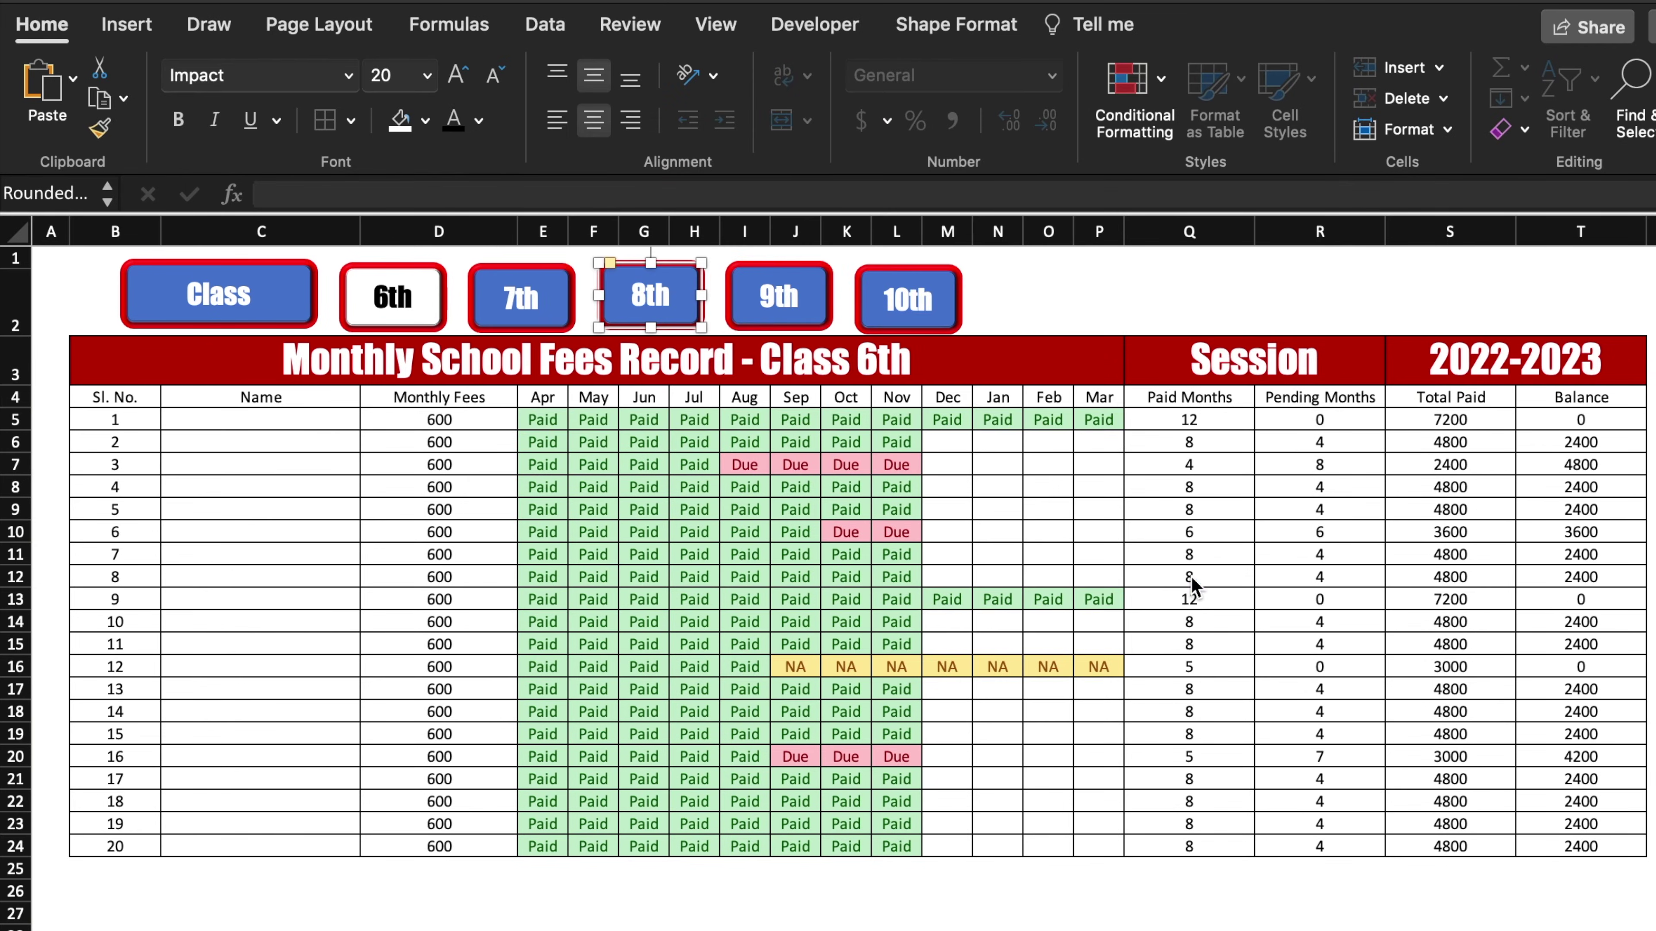
Hyperlink the 9th shape to the Class 9 sheet in this document
{"action": "left_click", "coordinate": [788, 301]}
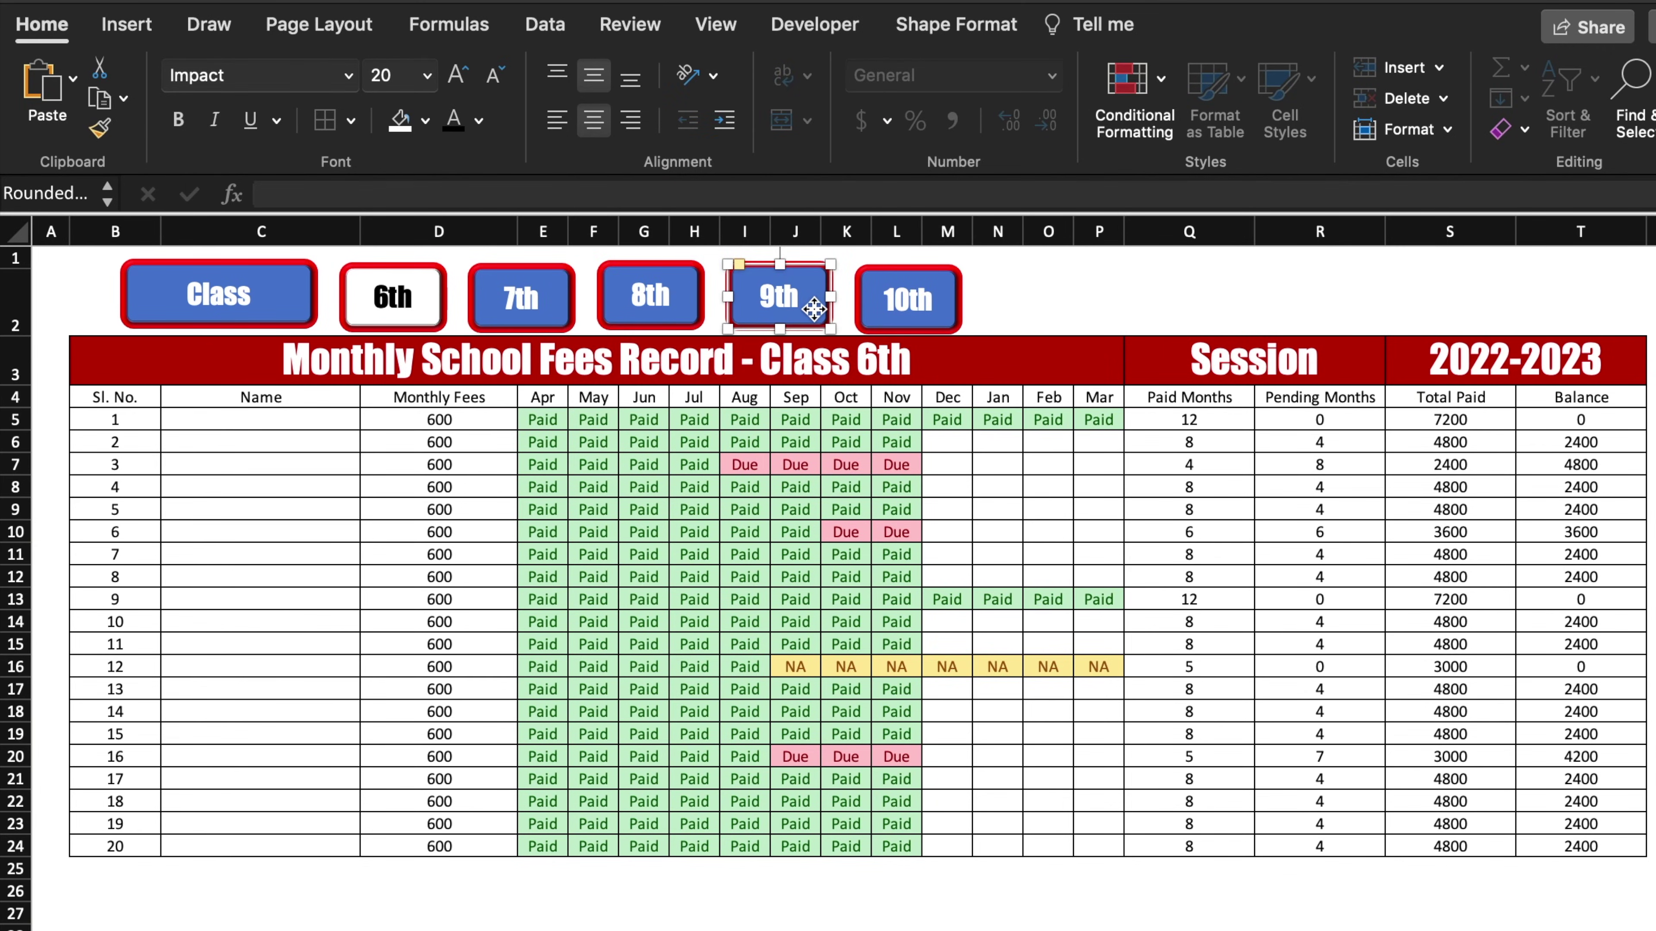
{"action": "right_click", "coordinate": [812, 307]}
{"action": "left_click", "coordinate": [952, 591]}
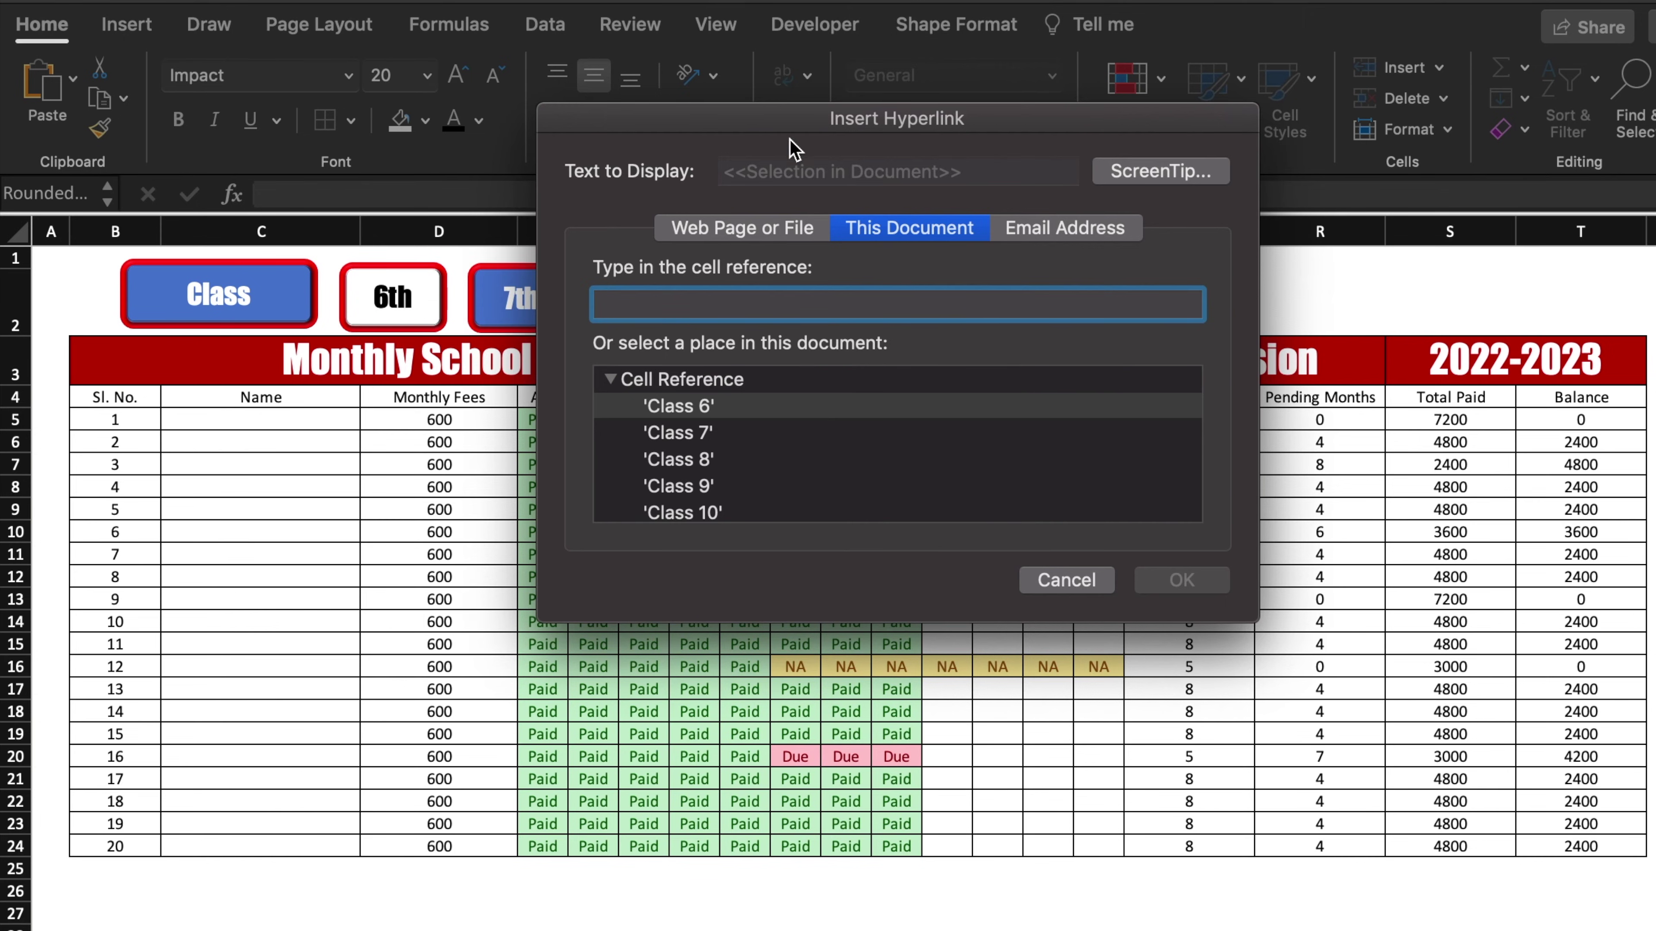
{"action": "key", "text": "Escape"}
Hyperlink the 10th shape to cell A1 of the Class 10 sheet in this document
{"action": "left_click", "coordinate": [933, 306]}
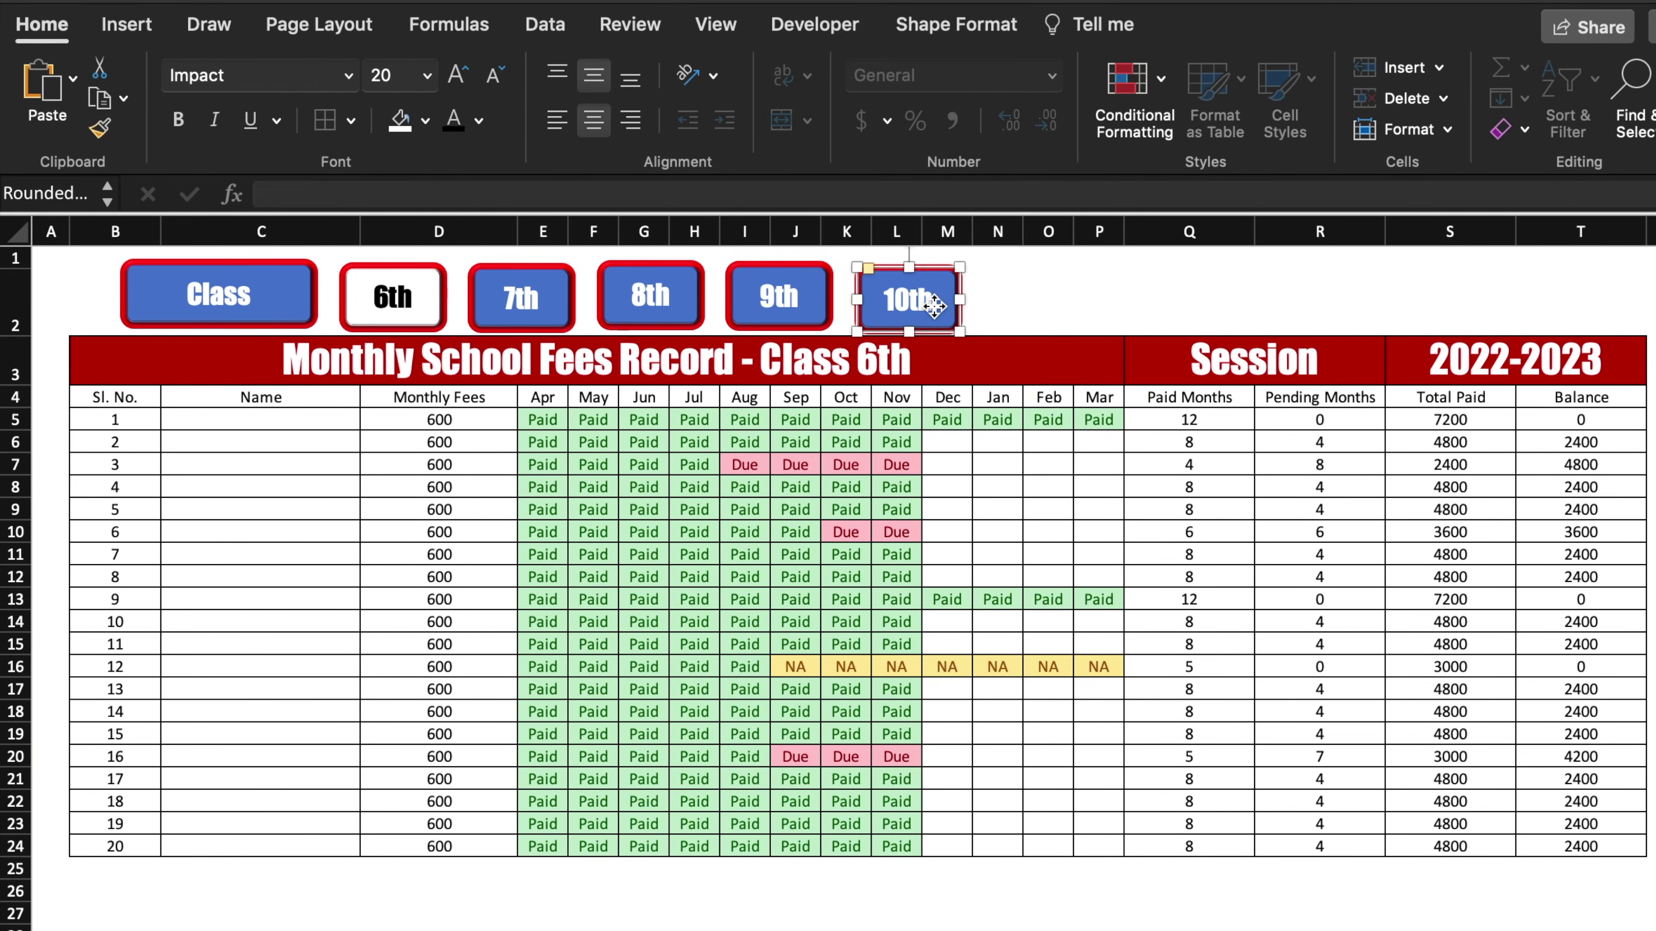
{"action": "right_click", "coordinate": [938, 316]}
{"action": "left_click", "coordinate": [1060, 584]}
{"action": "left_click", "coordinate": [705, 509]}
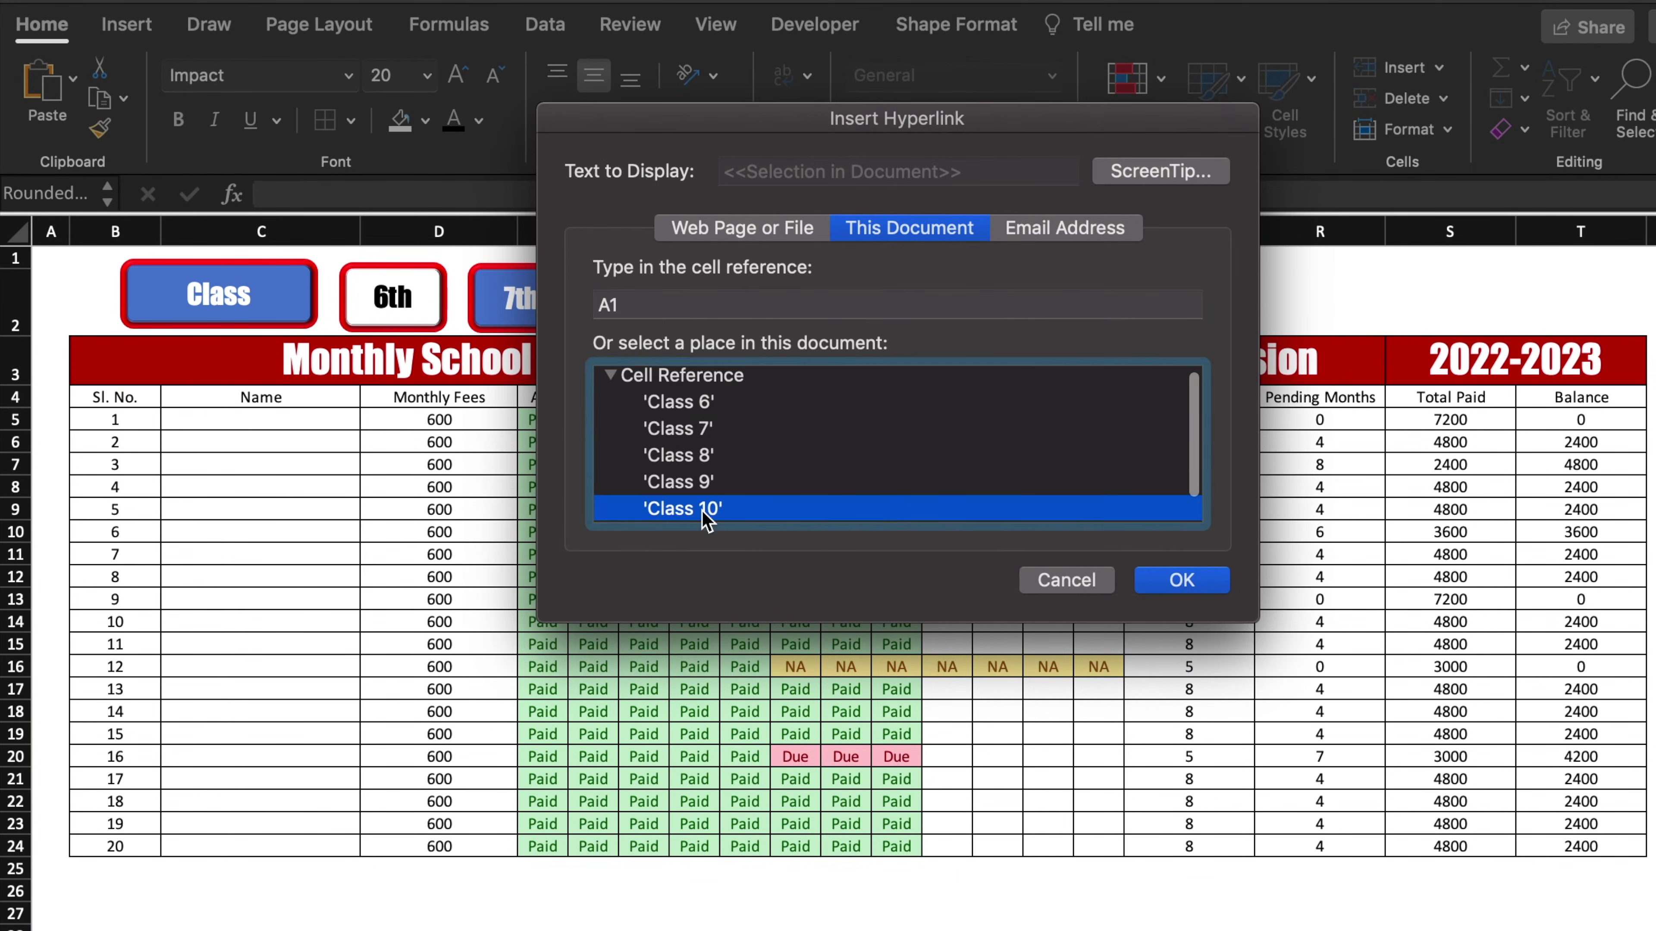
{"action": "left_click", "coordinate": [1201, 579]}
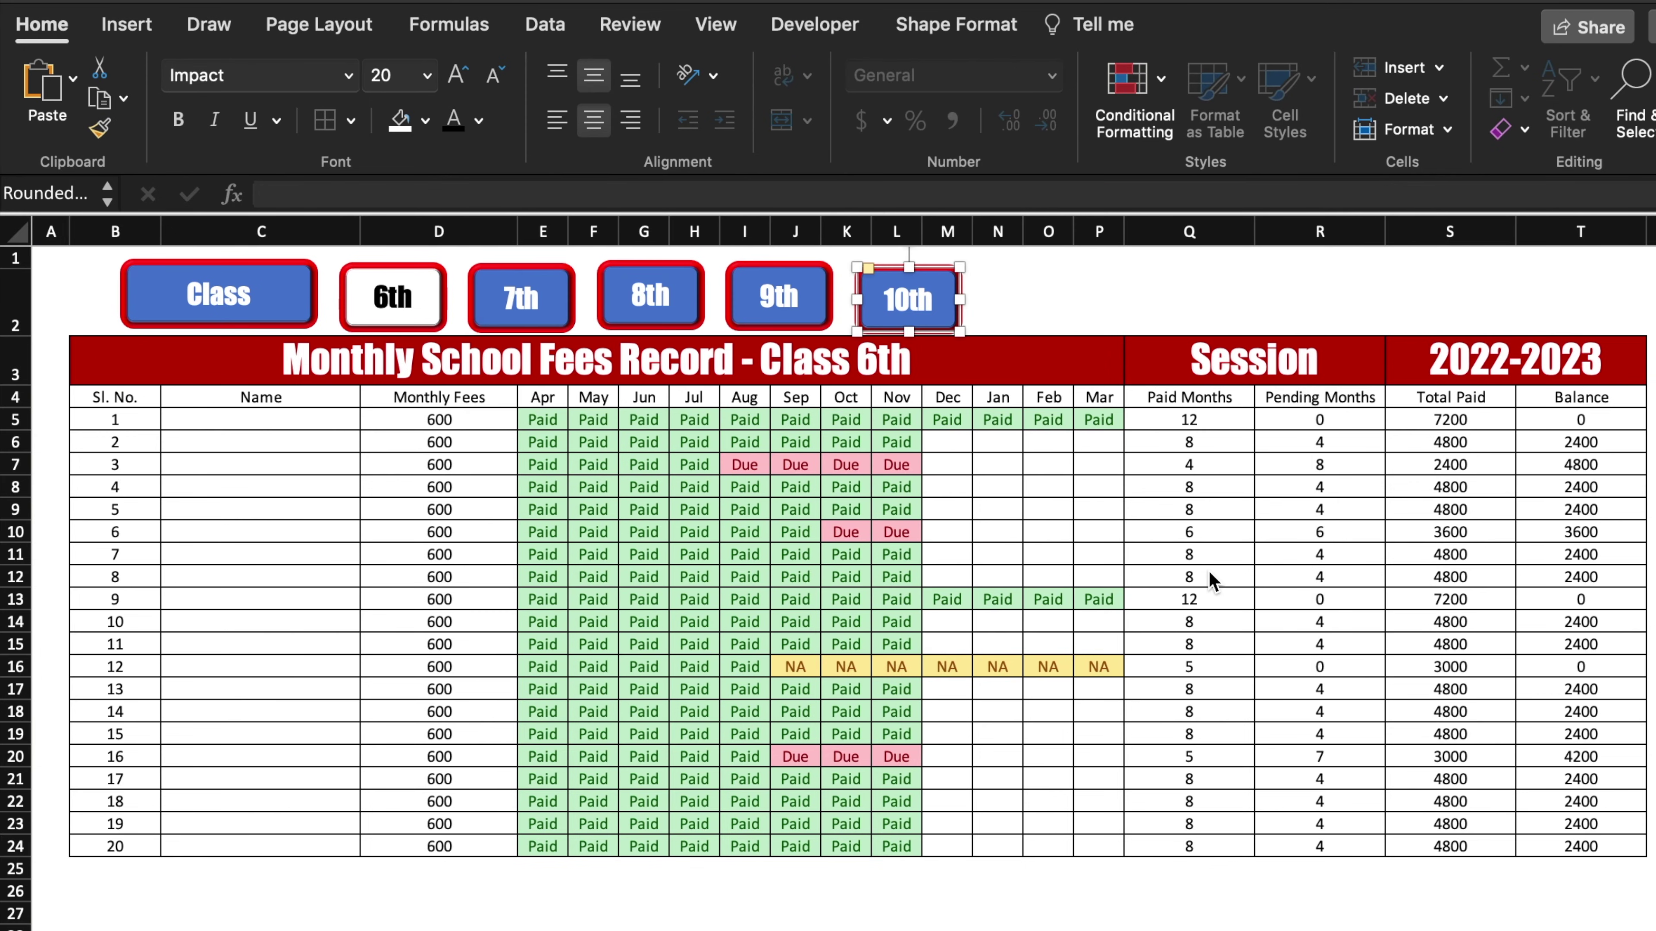
Change the text of the 7th, 8th, 9th and 10th shapes to black, leaving the shapes deselected
{"action": "right_click", "coordinate": [567, 324]}
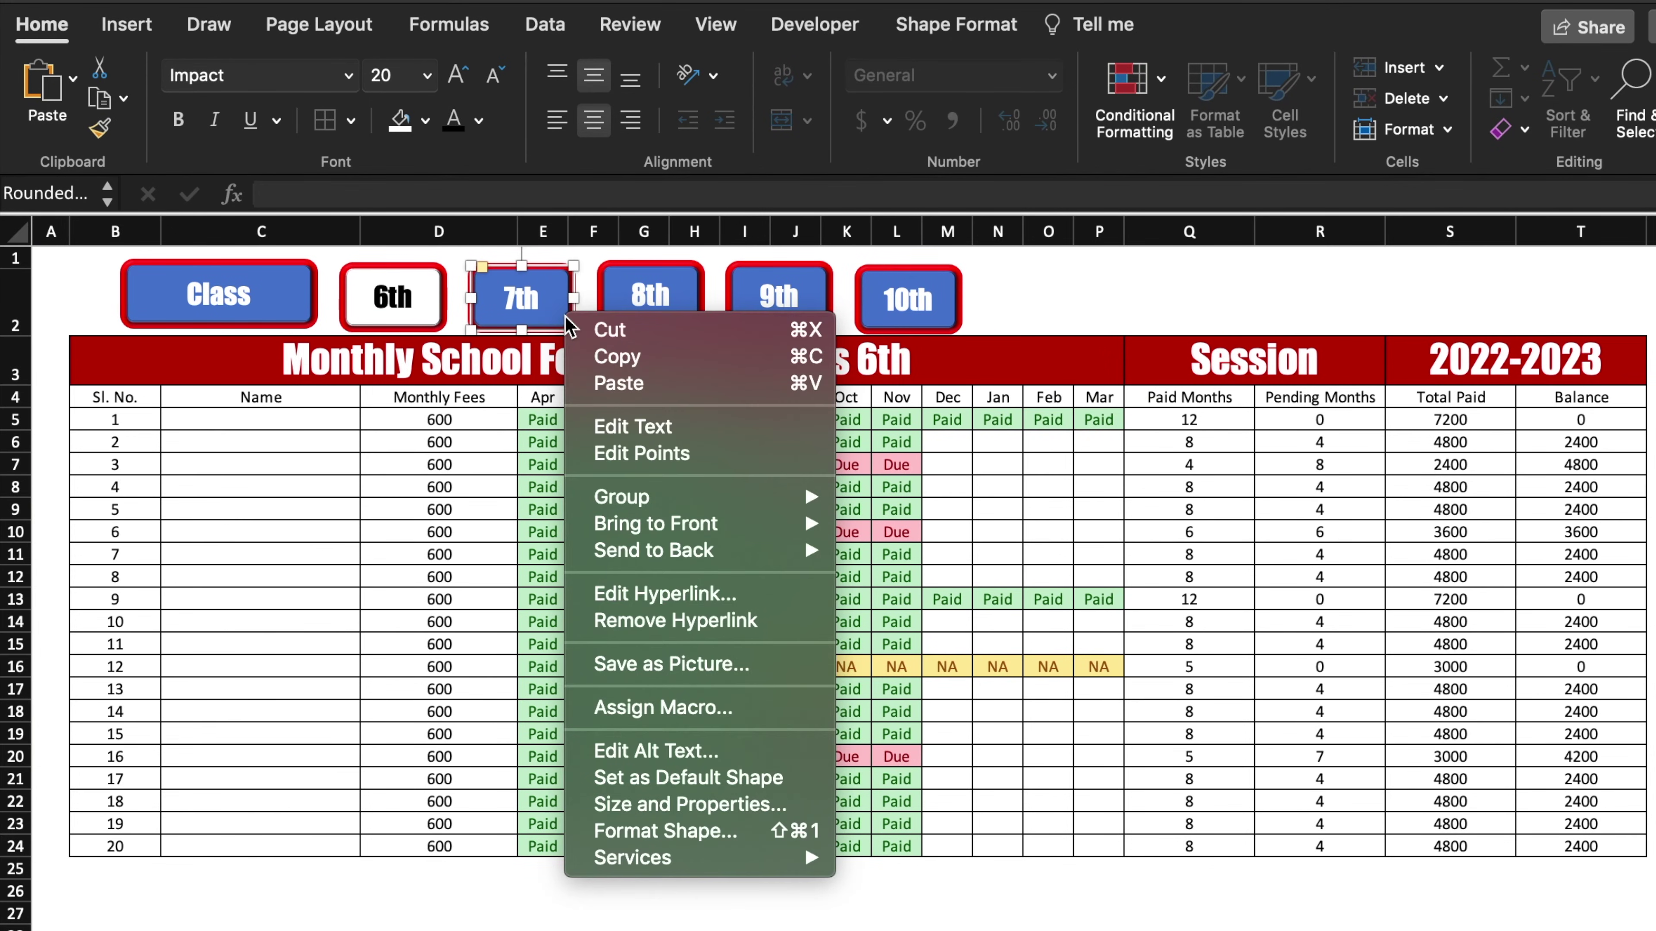
{"action": "left_click", "coordinate": [460, 139]}
{"action": "left_click", "coordinate": [642, 287]}
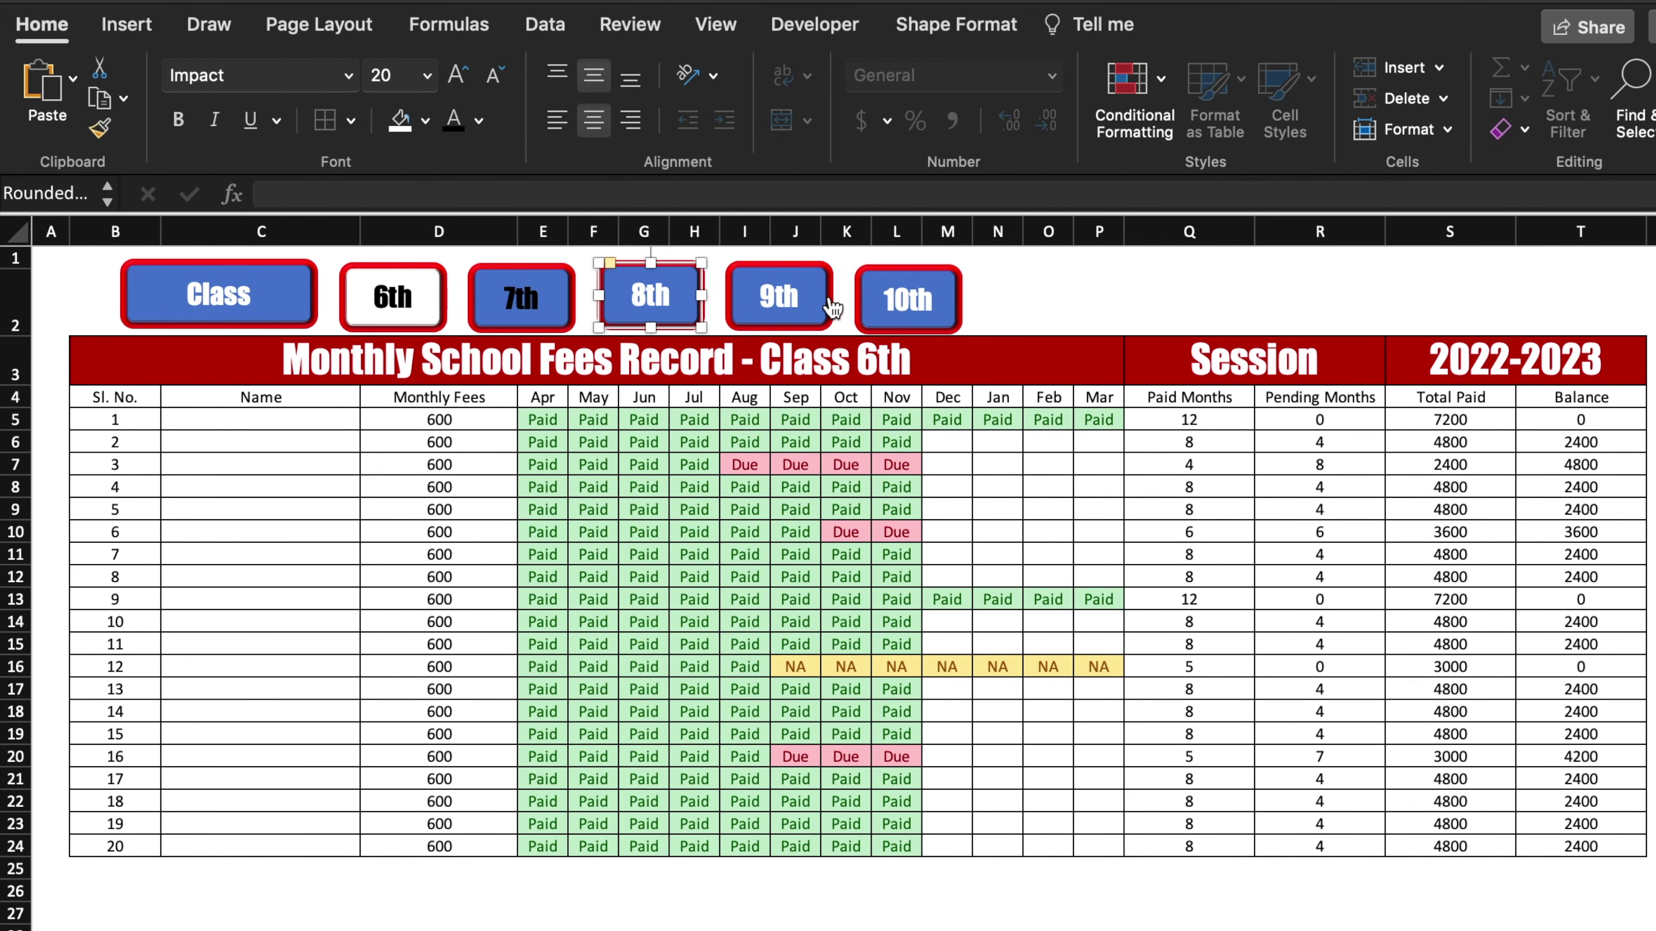
{"action": "left_click", "coordinate": [908, 299]}
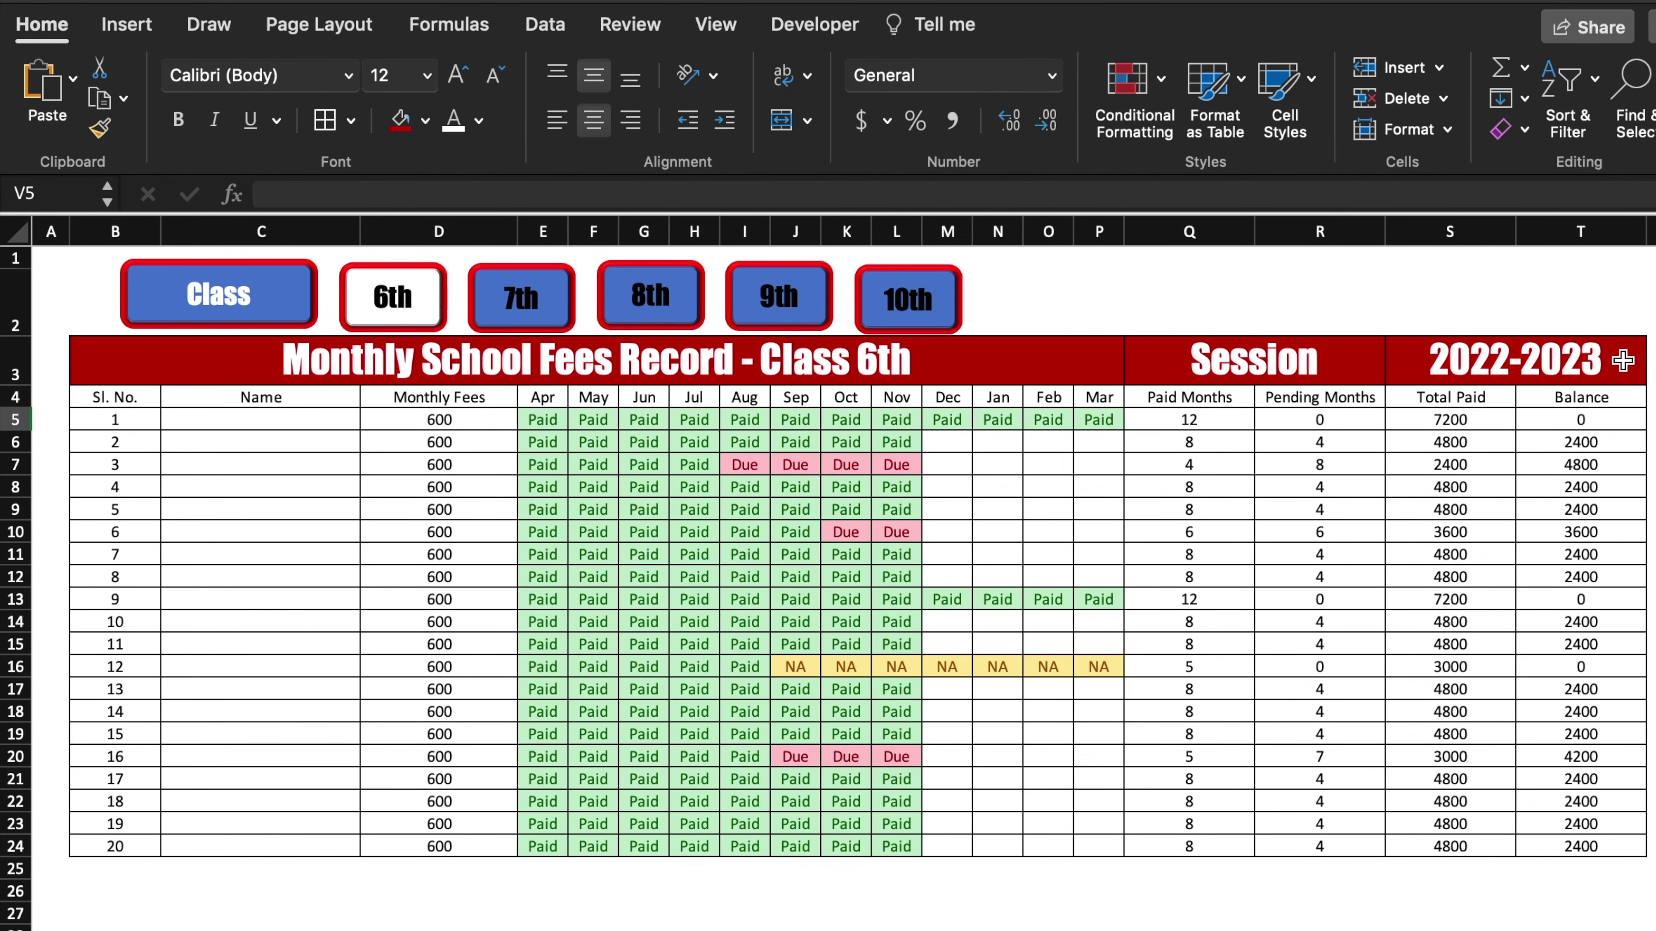
{"action": "key", "text": "Up"}
{"action": "key", "text": "Left"}
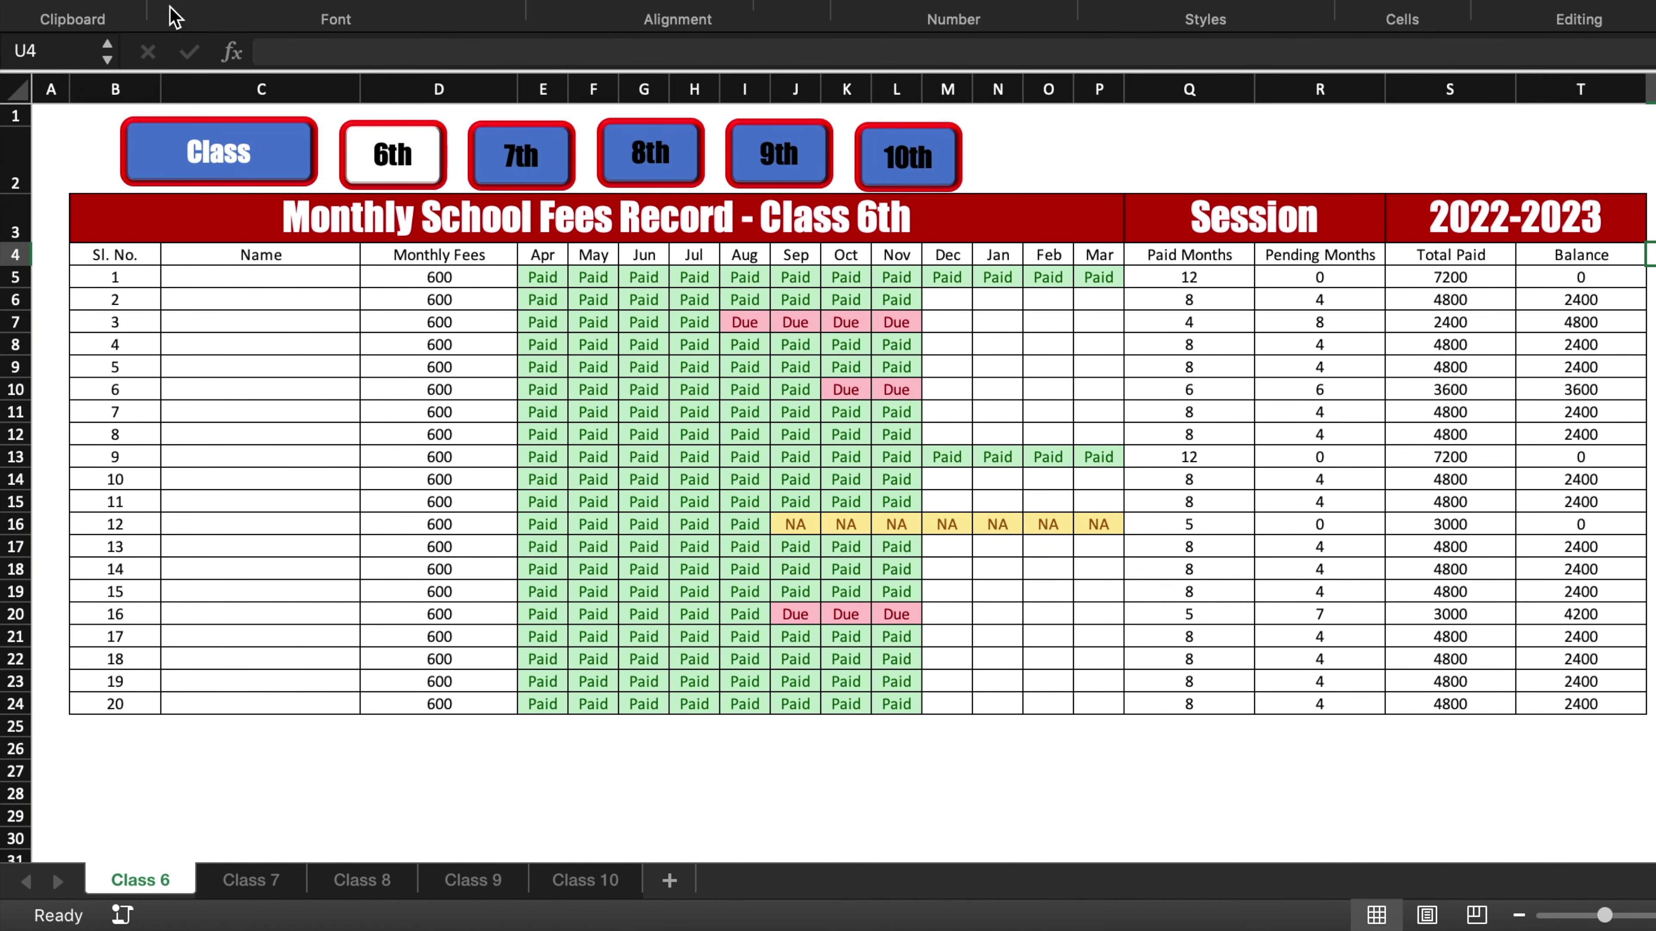
Copy the entire Class 6 sheet and paste it over the whole Class 7 sheet
{"action": "left_click", "coordinate": [13, 89]}
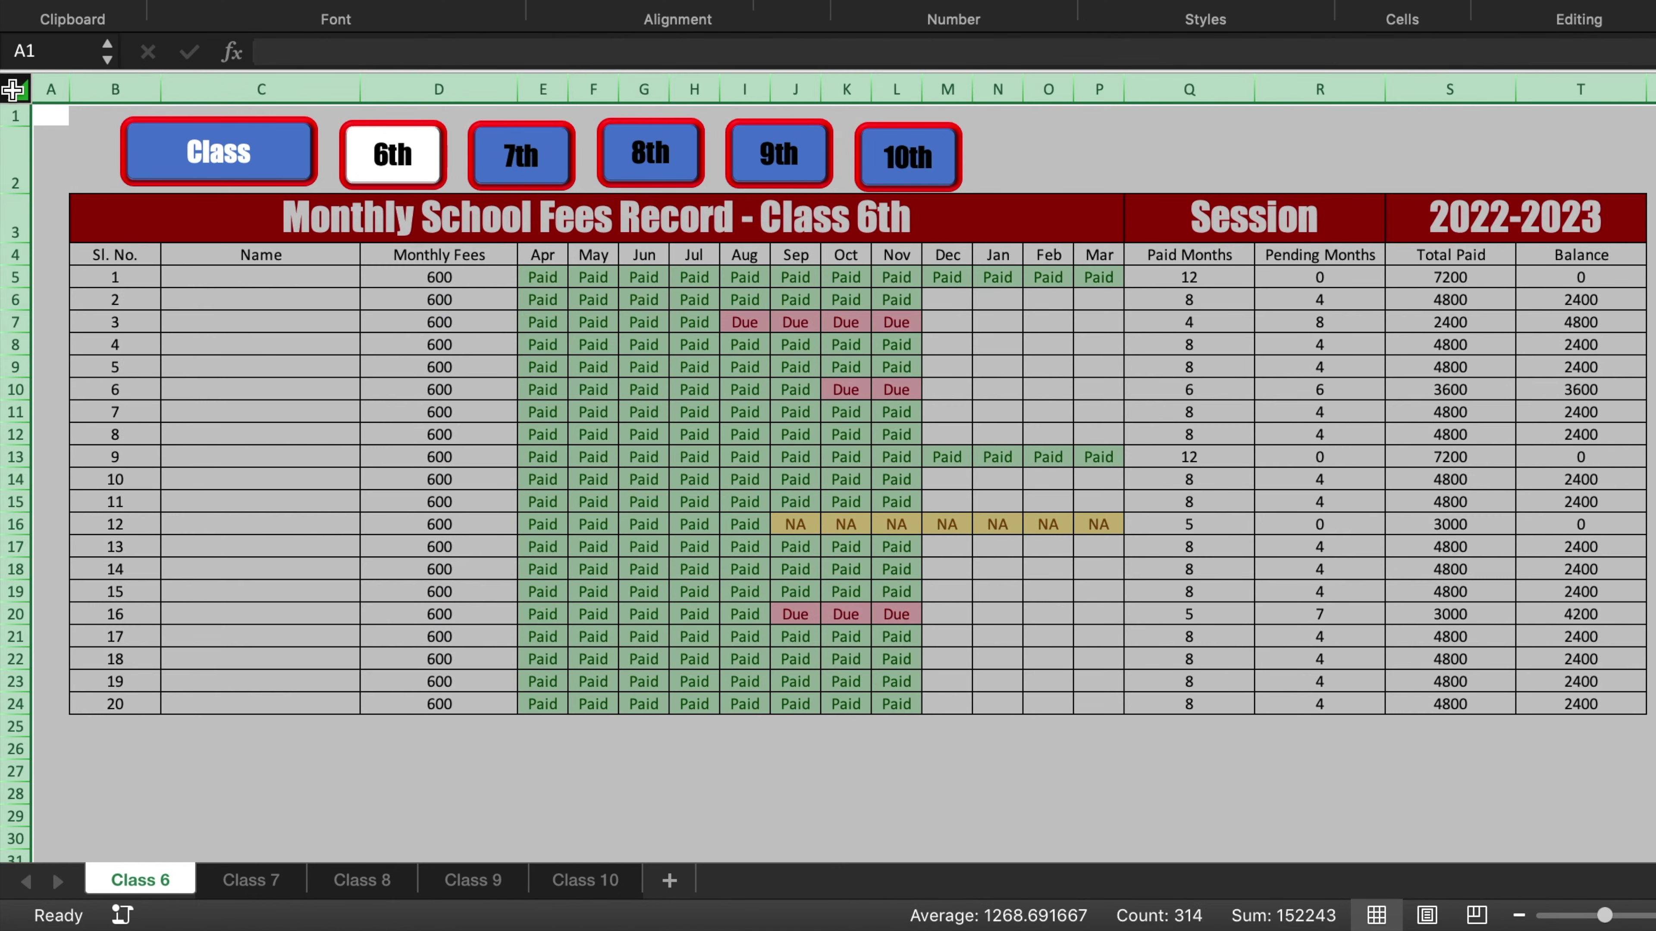
{"action": "key", "text": "super+c"}
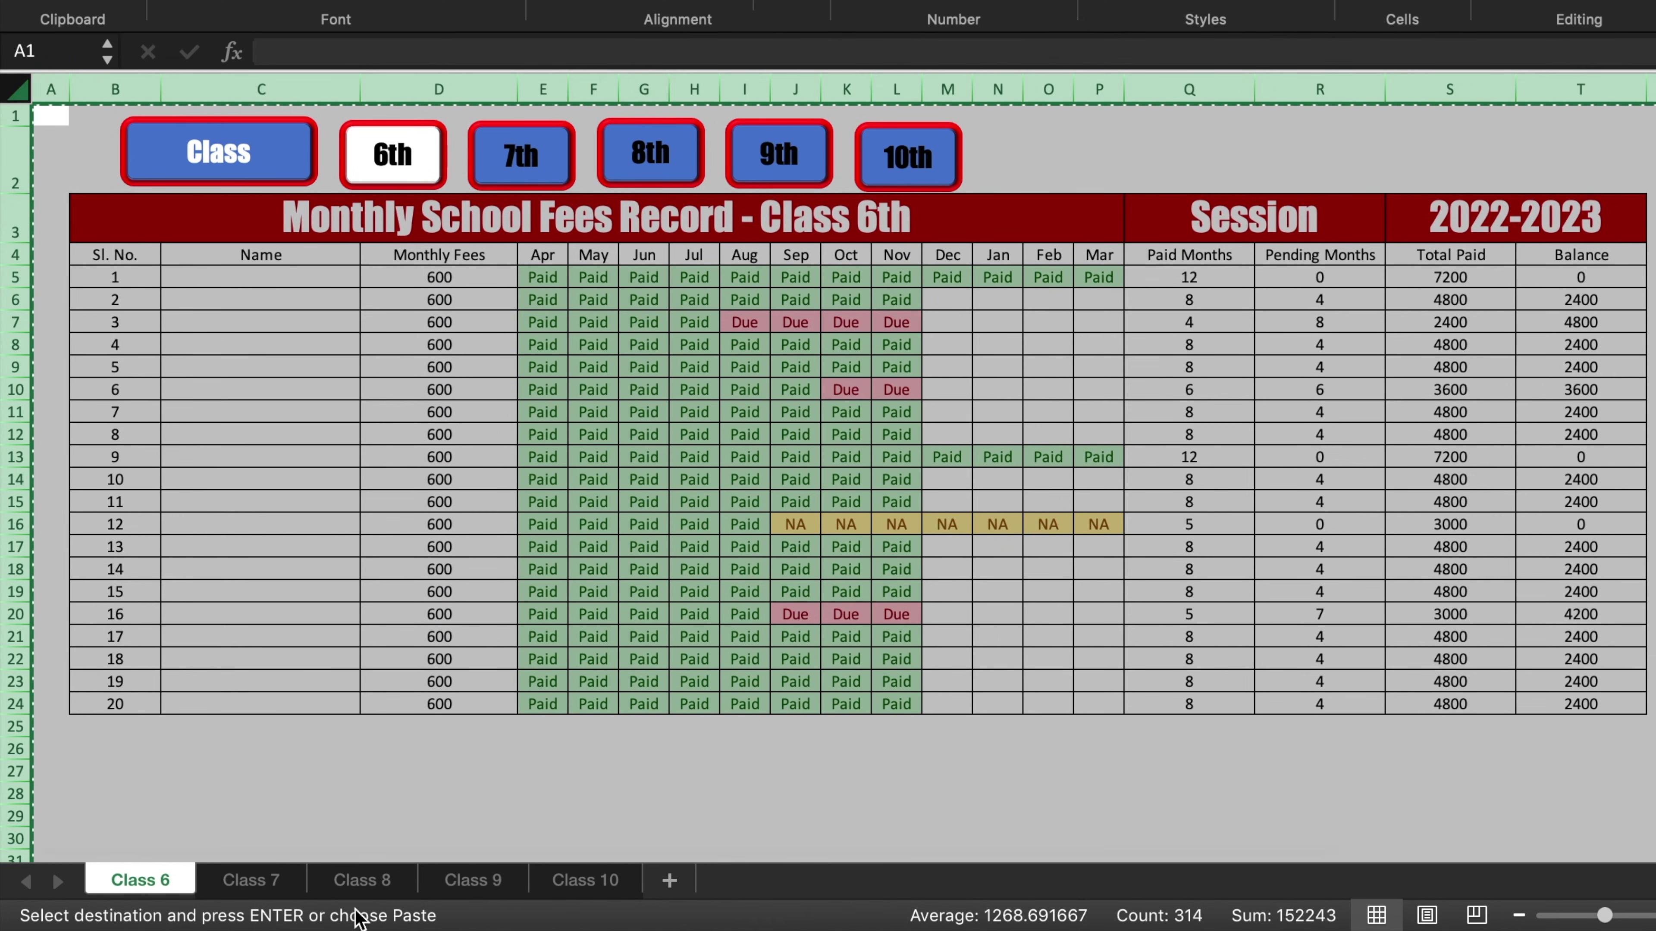
{"action": "left_click", "coordinate": [251, 881]}
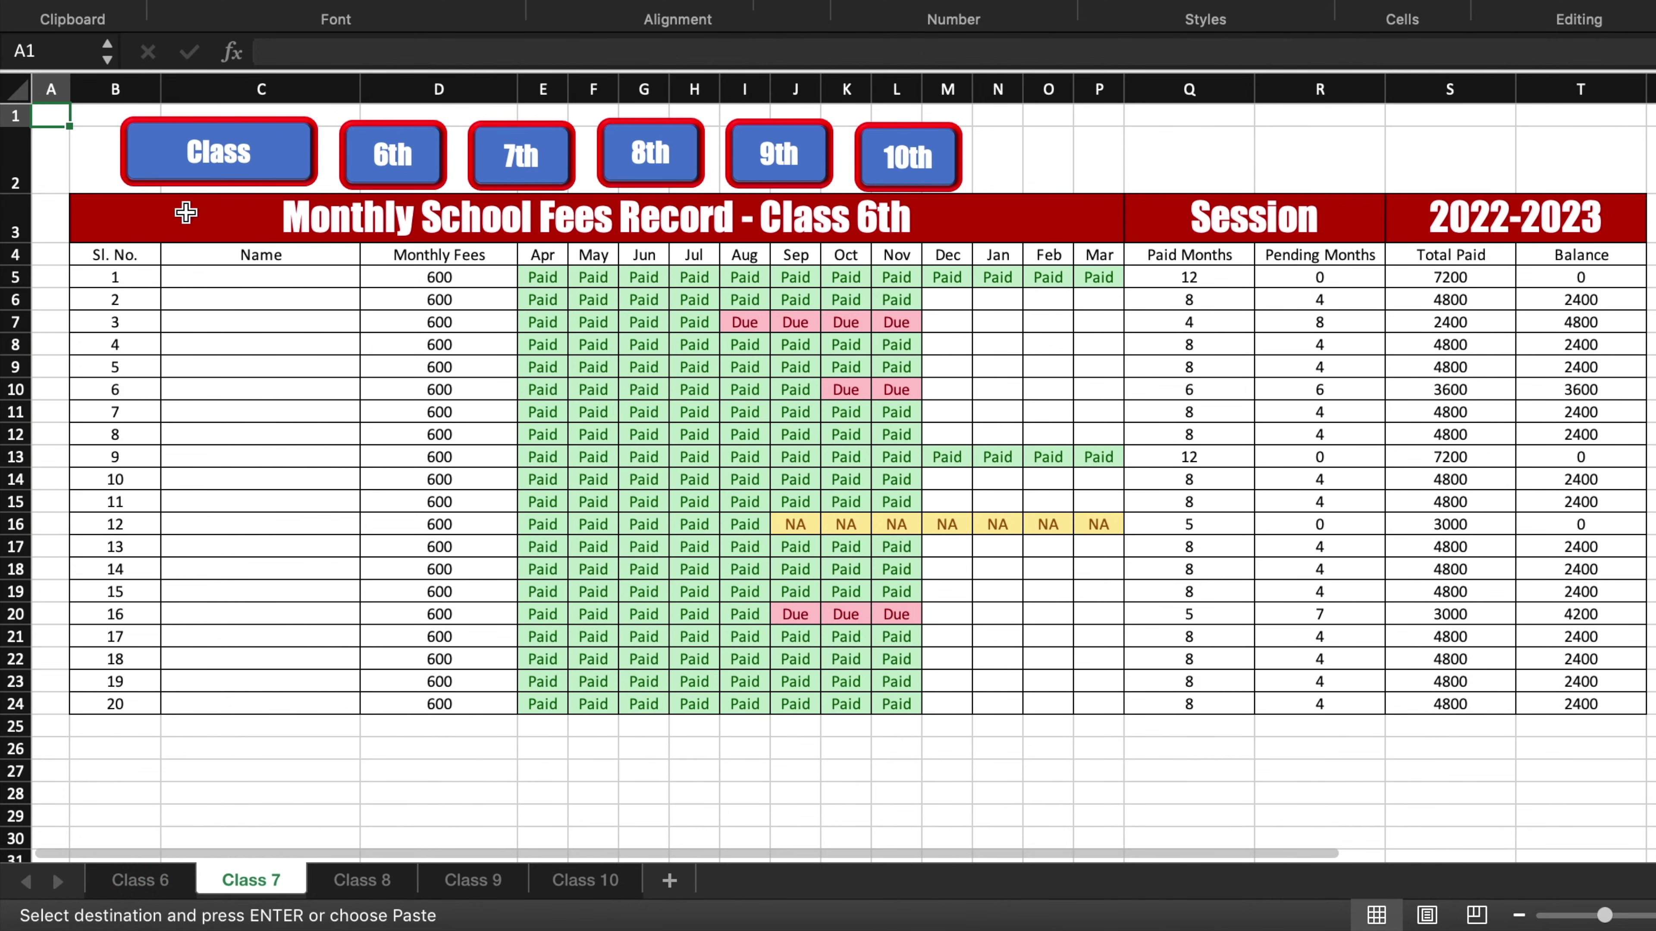
{"action": "left_click", "coordinate": [29, 98]}
{"action": "key", "text": "super+v"}
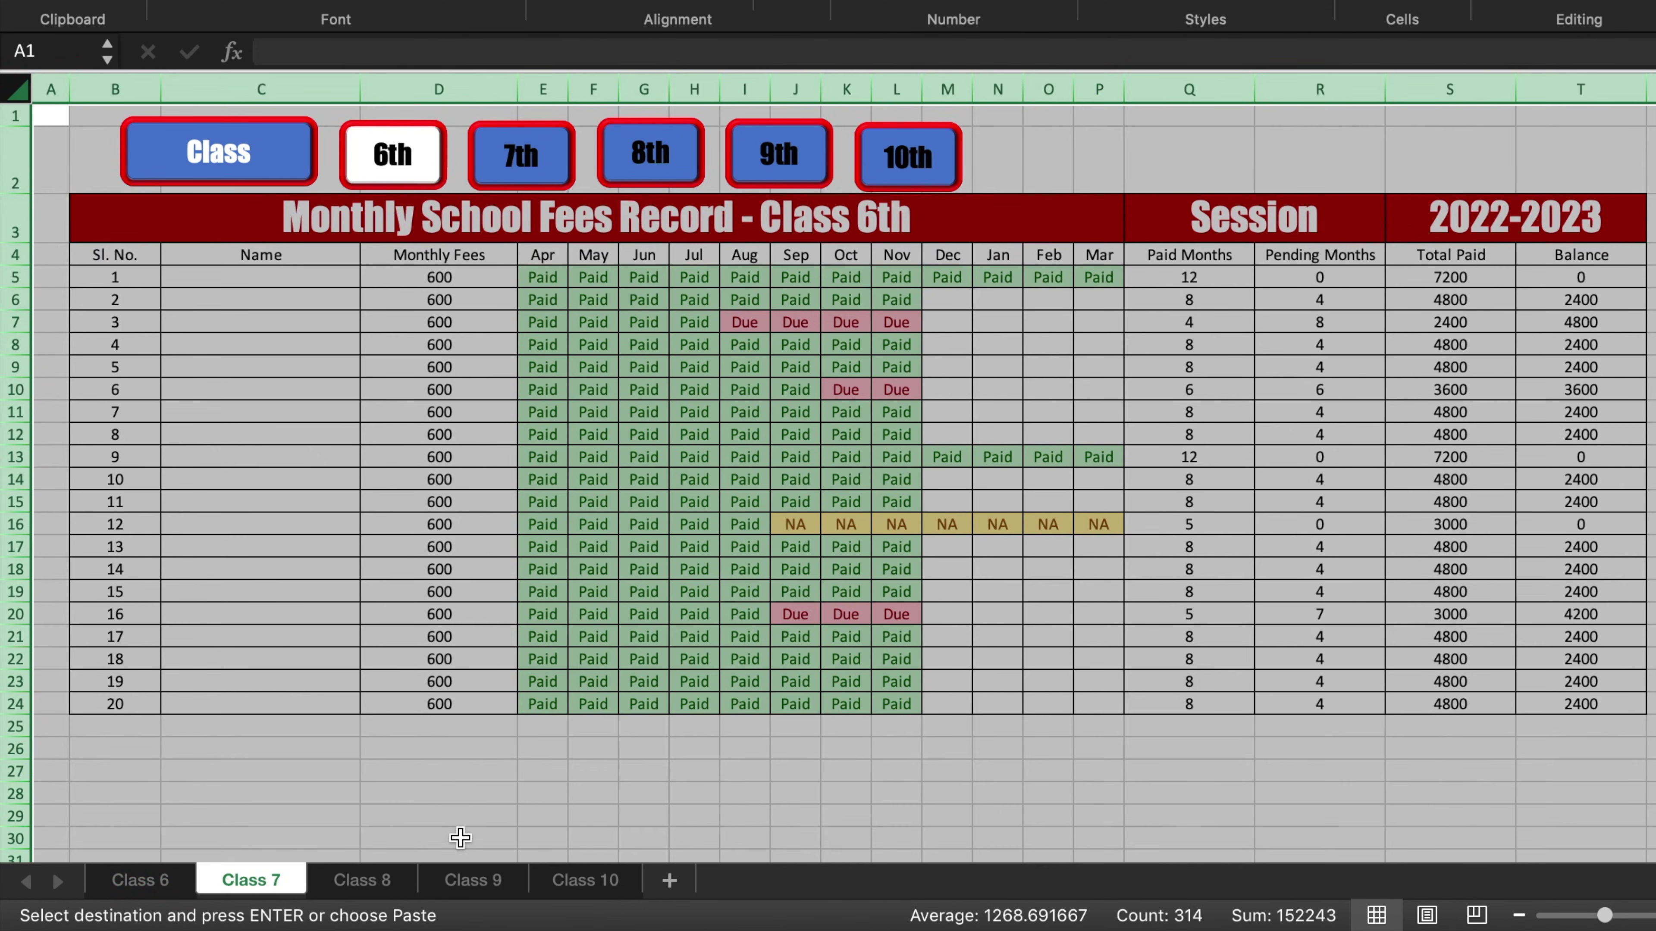
Paste the copied Class 6 contents over the whole Class 8, Class 9 and Class 10 sheets
{"action": "left_click", "coordinate": [381, 880]}
{"action": "left_click", "coordinate": [16, 90]}
{"action": "key", "text": "super+v"}
{"action": "left_click", "coordinate": [472, 880]}
{"action": "left_click", "coordinate": [15, 89]}
{"action": "key", "text": "super+v"}
{"action": "left_click", "coordinate": [585, 881]}
{"action": "left_click", "coordinate": [15, 90]}
{"action": "key", "text": "super+v"}
{"action": "left_click", "coordinate": [1653, 345]}
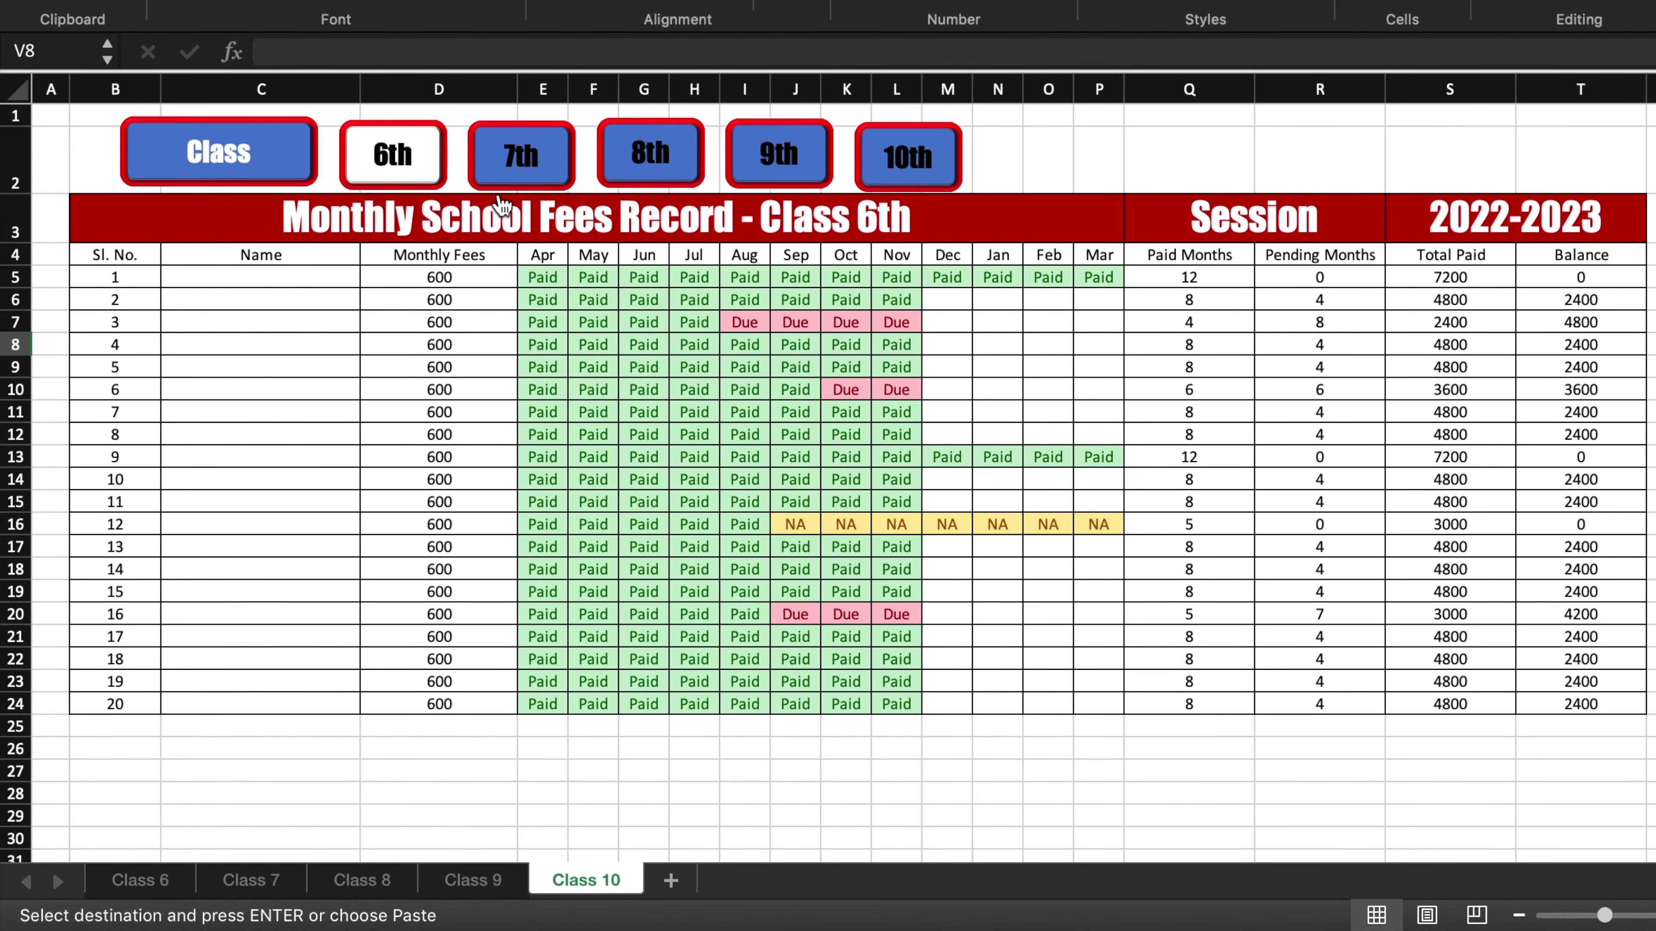
On the Class 10 sheet, give the 6th shape the standard blue fill
{"action": "right_click", "coordinate": [436, 168]}
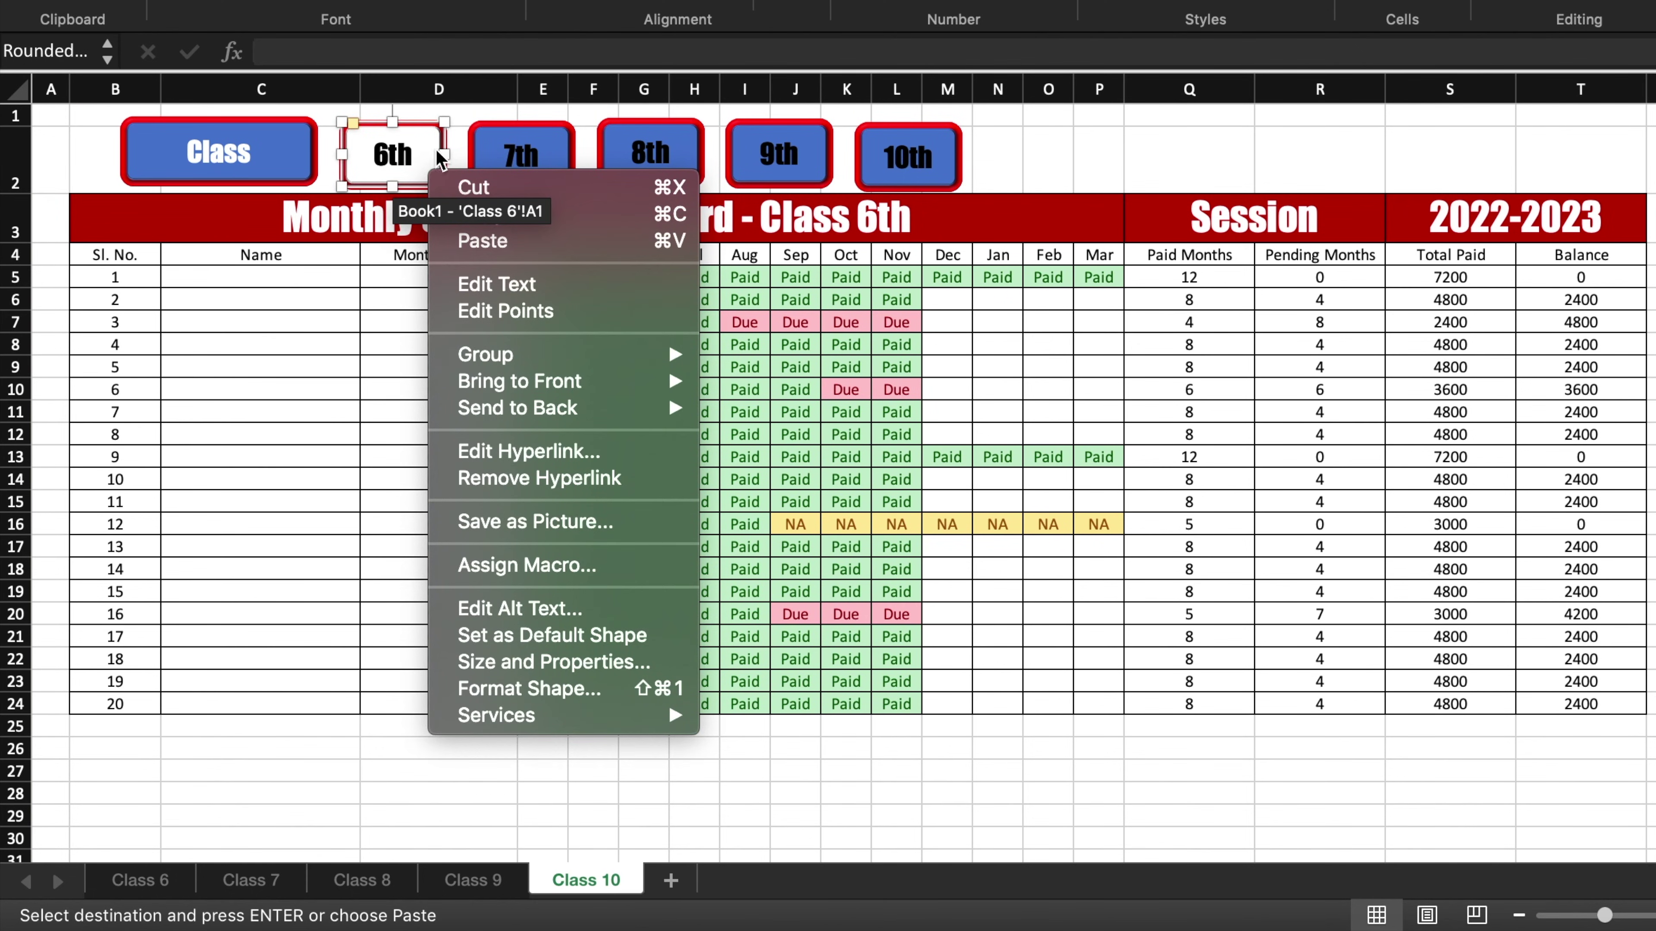
{"action": "left_click", "coordinate": [434, 9]}
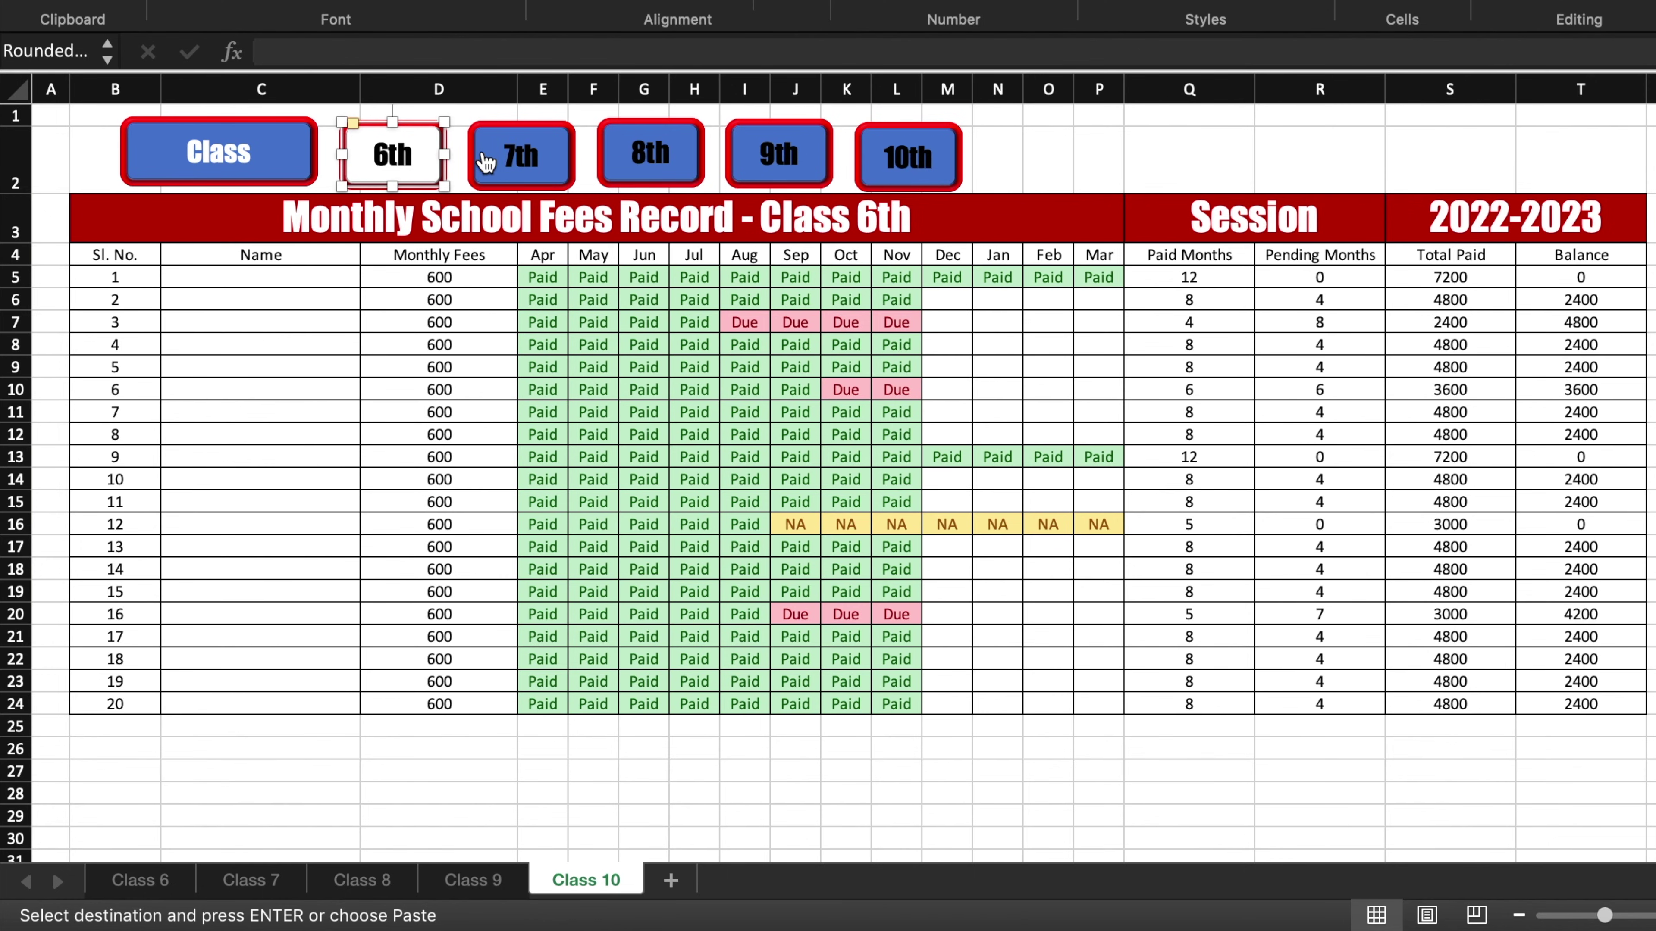
{"action": "left_click", "coordinate": [430, 2]}
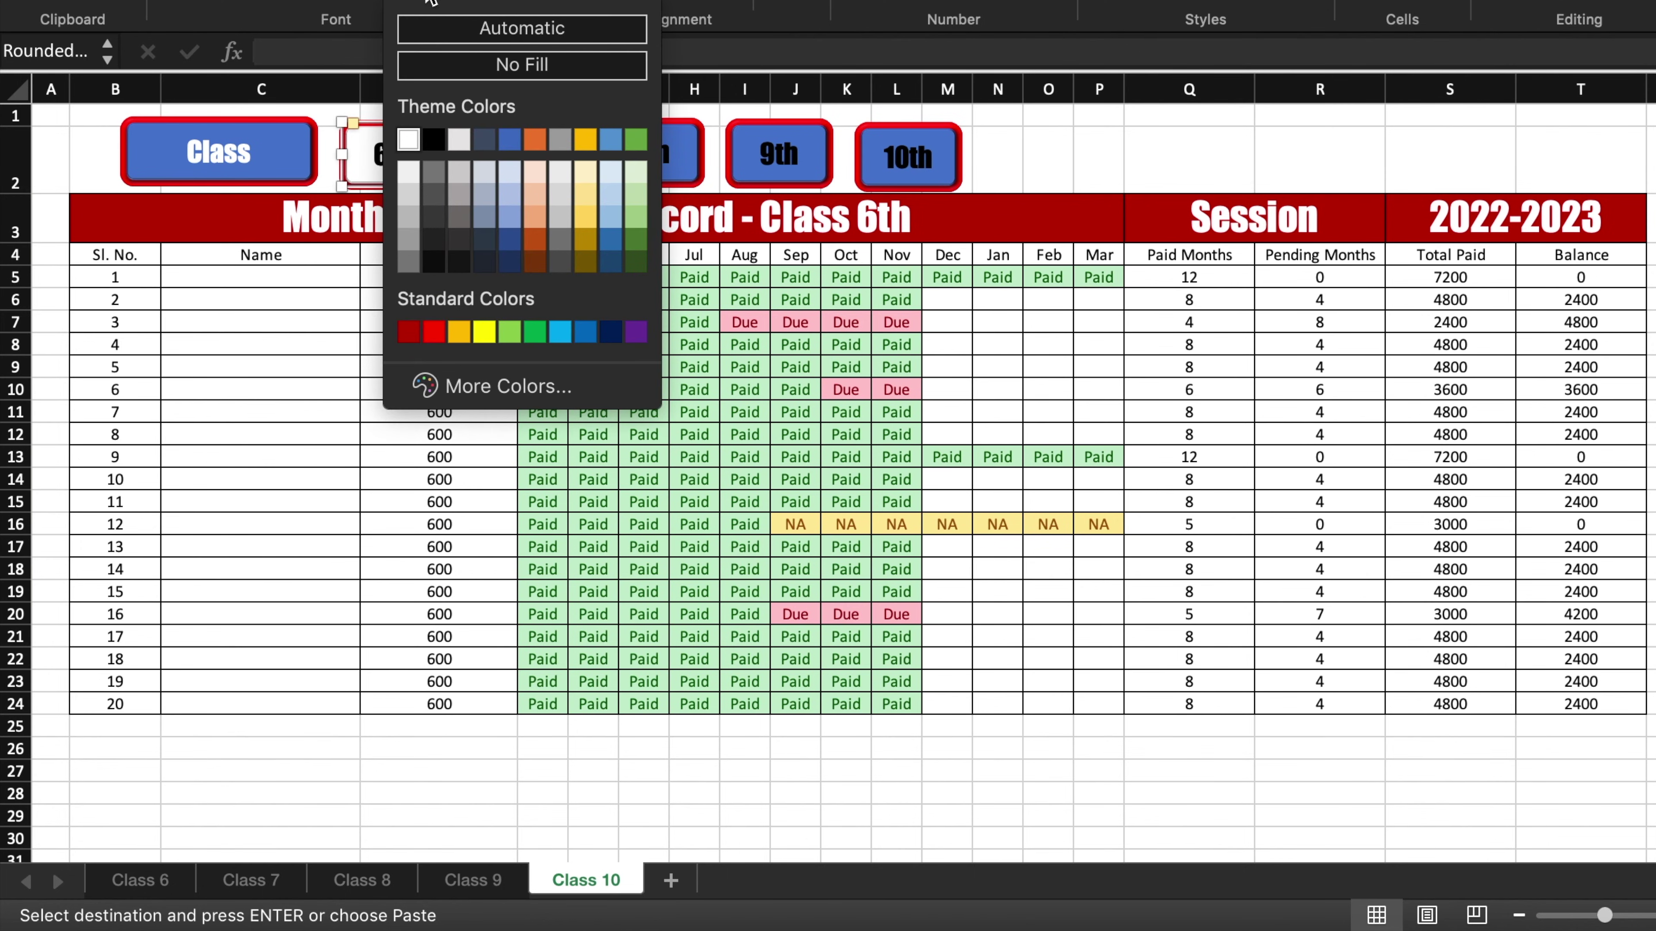
{"action": "left_click", "coordinate": [585, 332]}
{"action": "key", "text": "Escape"}
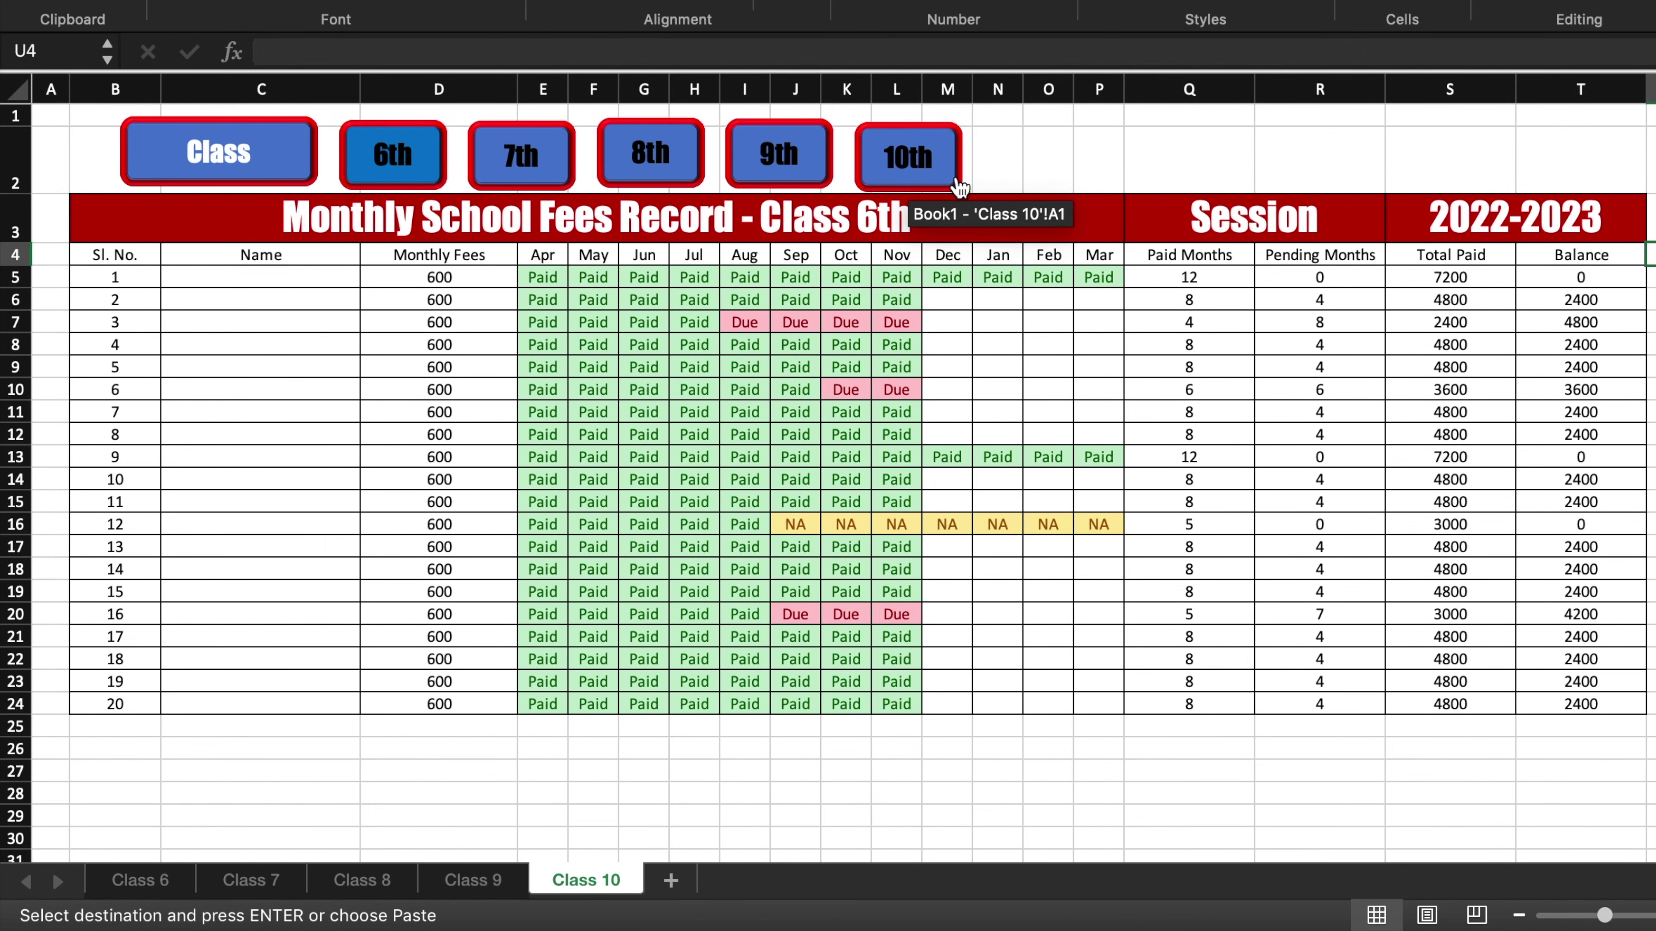
Give the 10th shape on the Class 10 sheet a white fill
{"action": "right_click", "coordinate": [957, 187]}
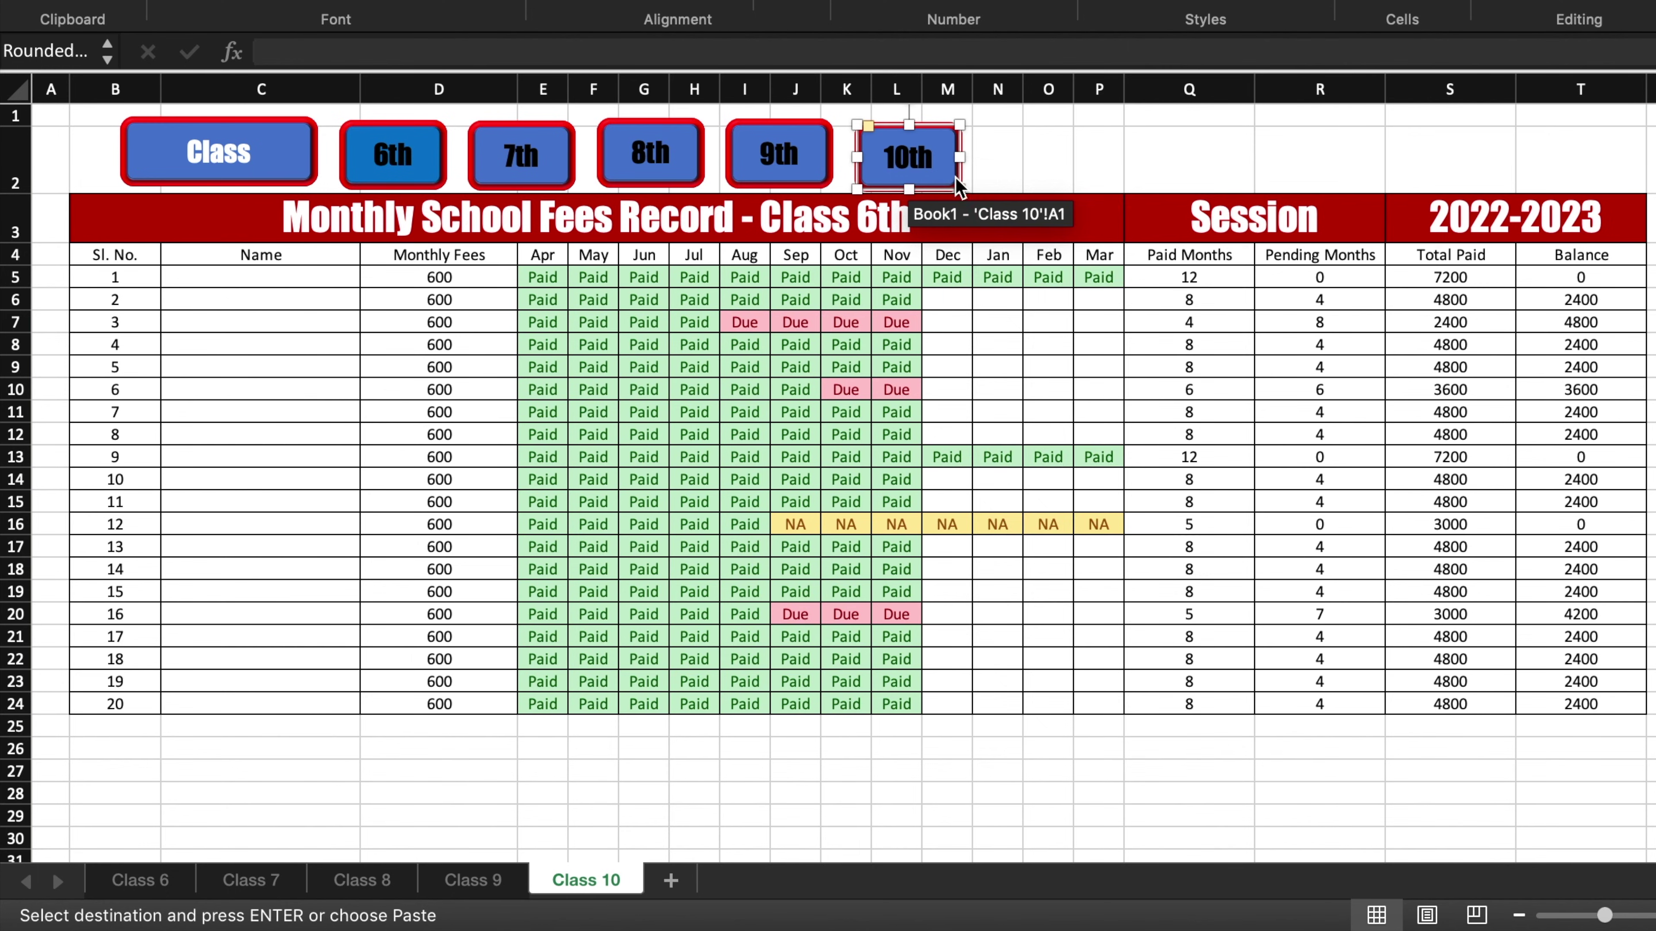
{"action": "left_click", "coordinate": [424, 123]}
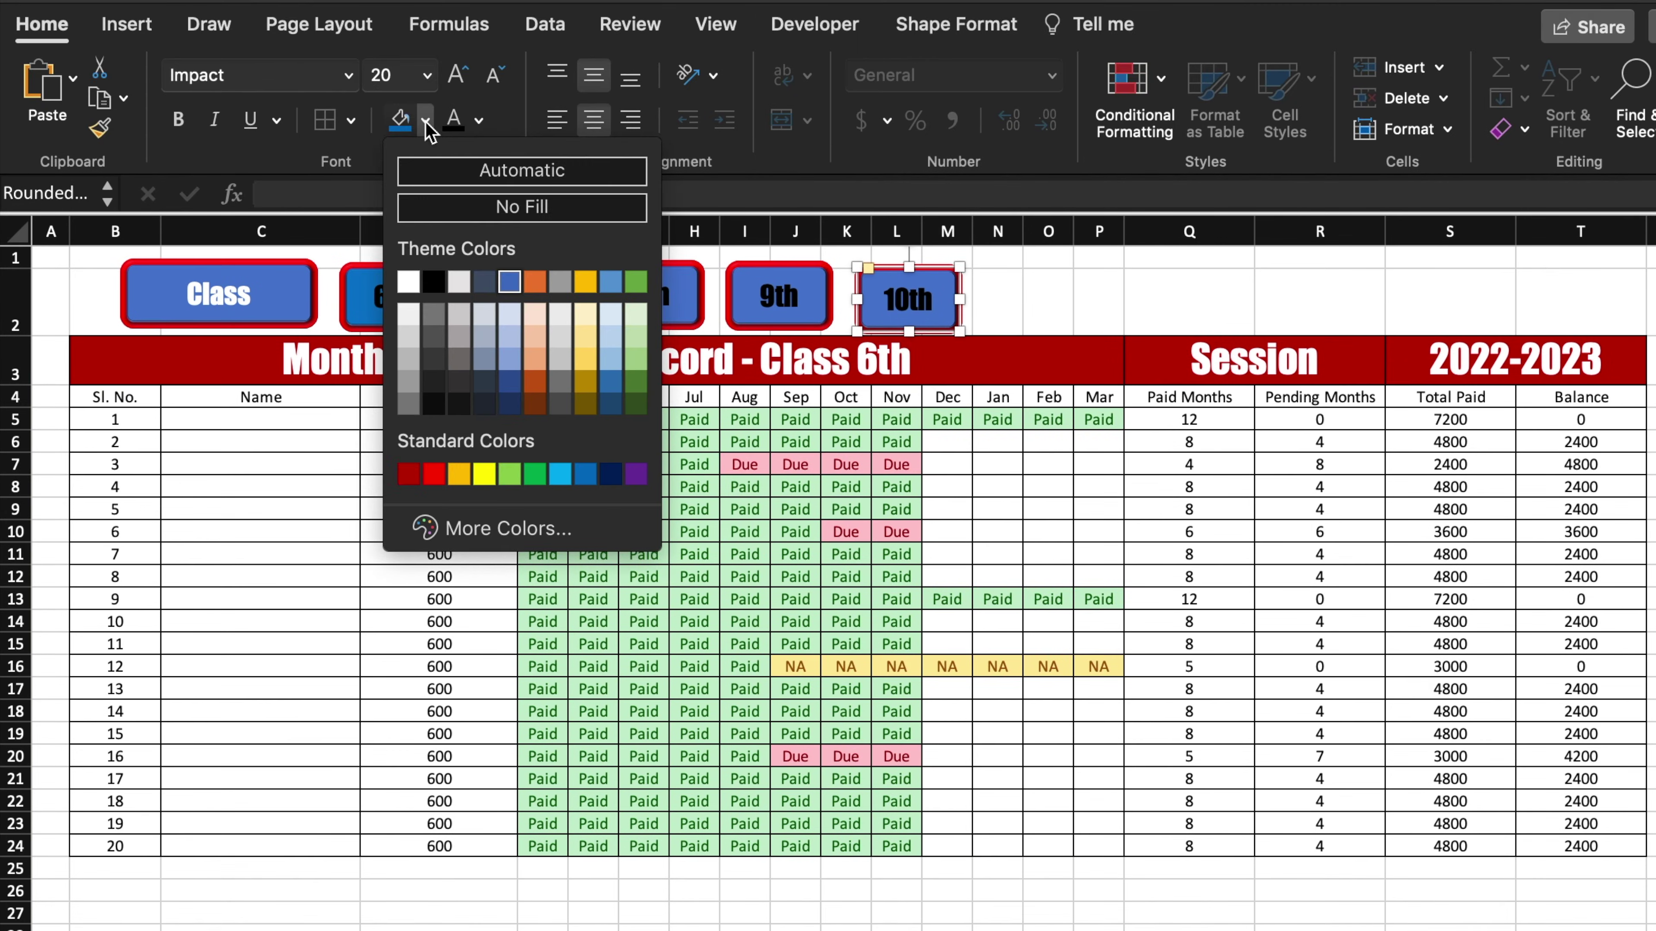
{"action": "left_click", "coordinate": [414, 185]}
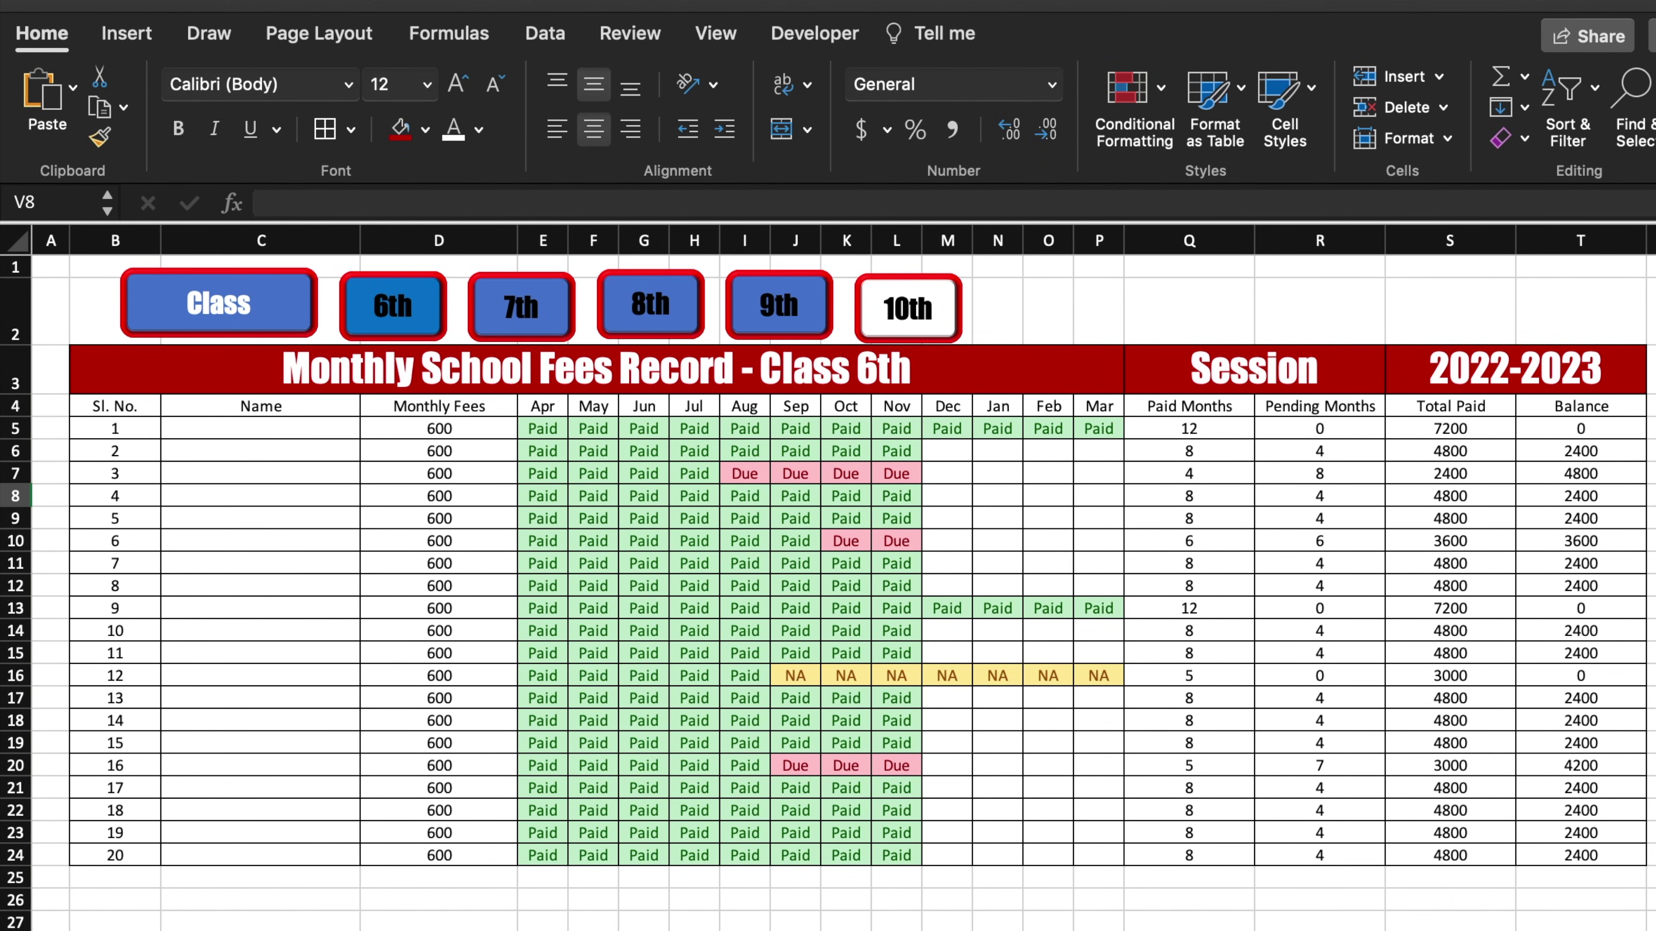
On the Class 9 and Class 8 sheets, fill the 6th shape standard blue and the sheet's own class shape white
{"action": "key", "text": "super+a"}
{"action": "right_click", "coordinate": [436, 330]}
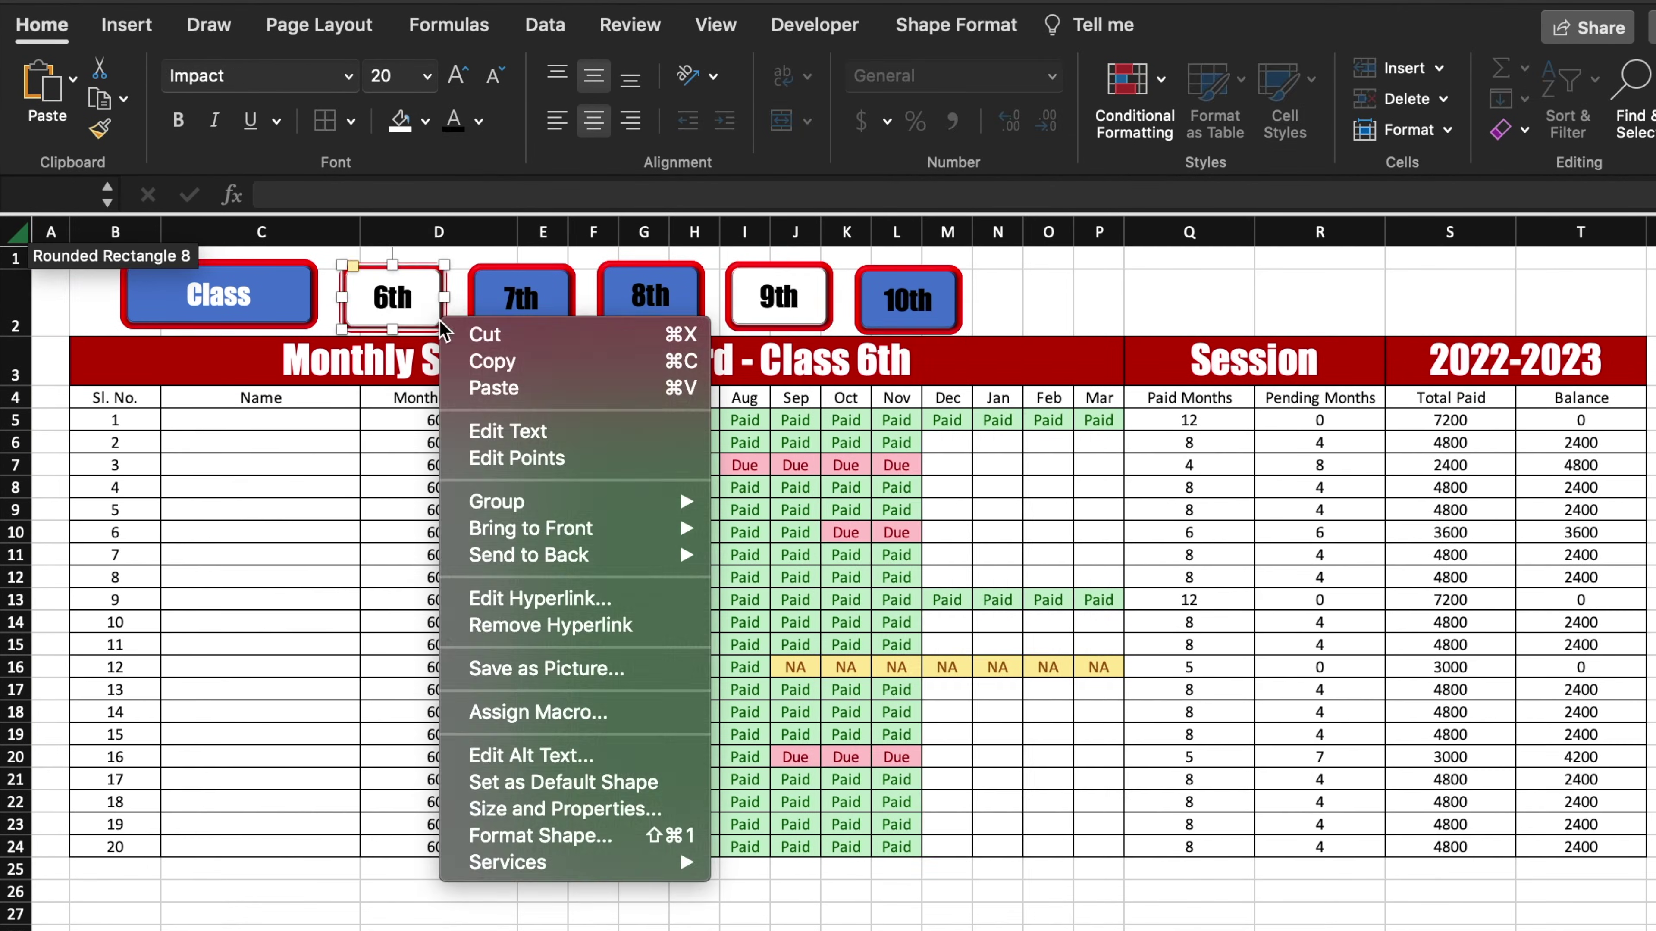
{"action": "key", "text": "Escape"}
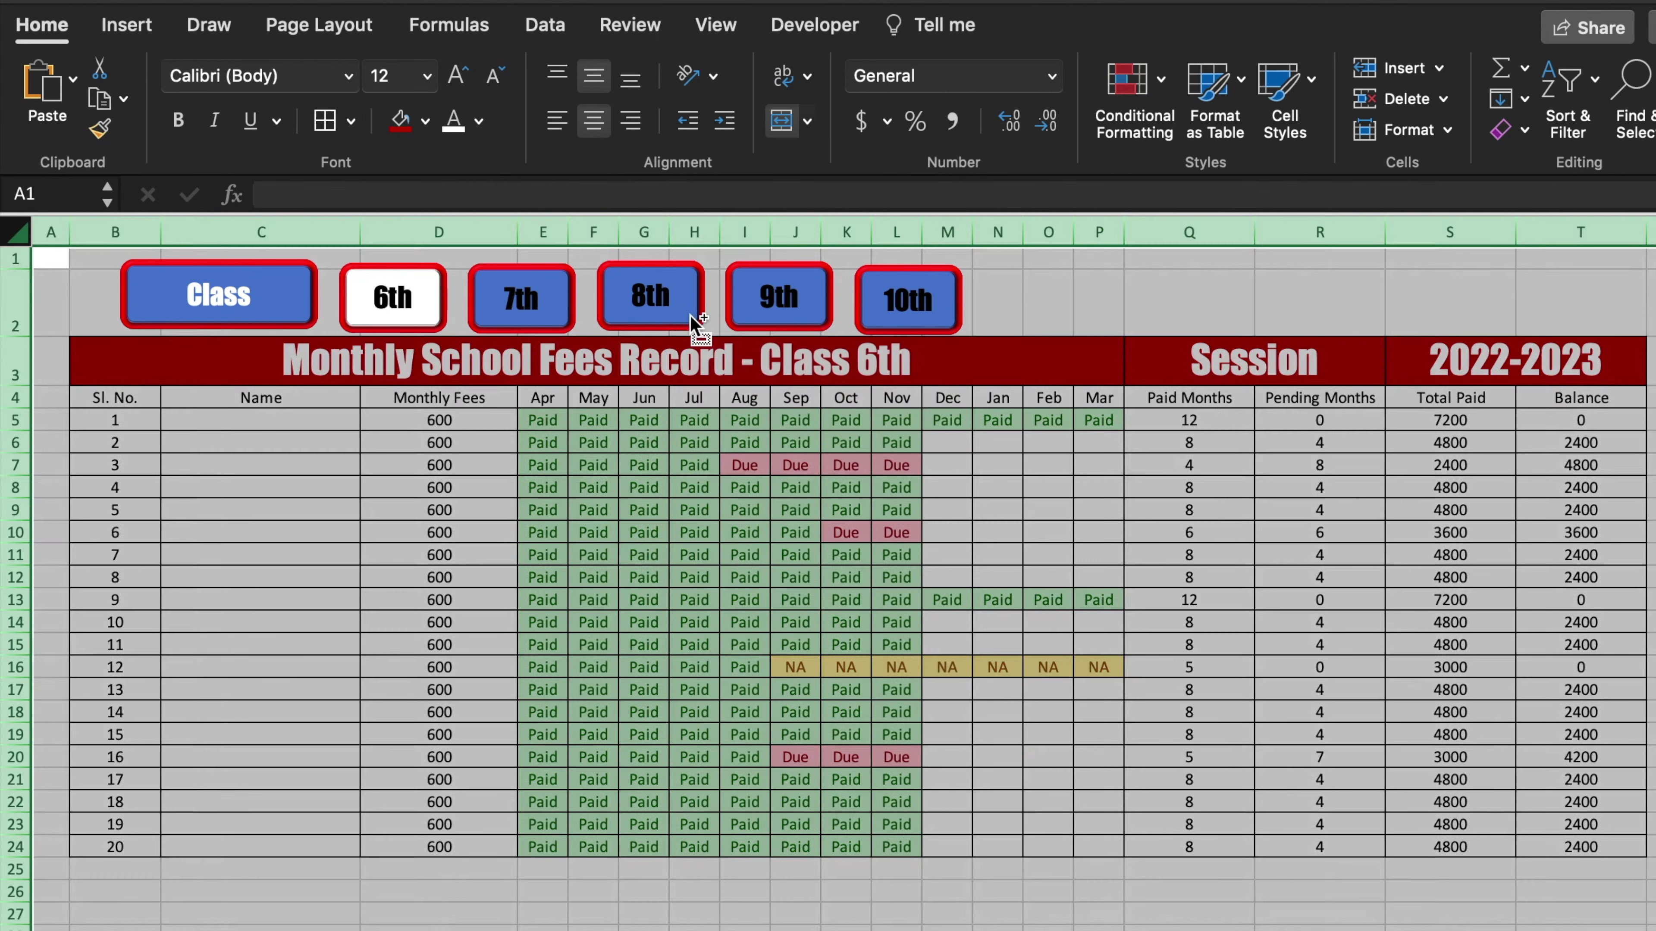
{"action": "right_click", "coordinate": [696, 321]}
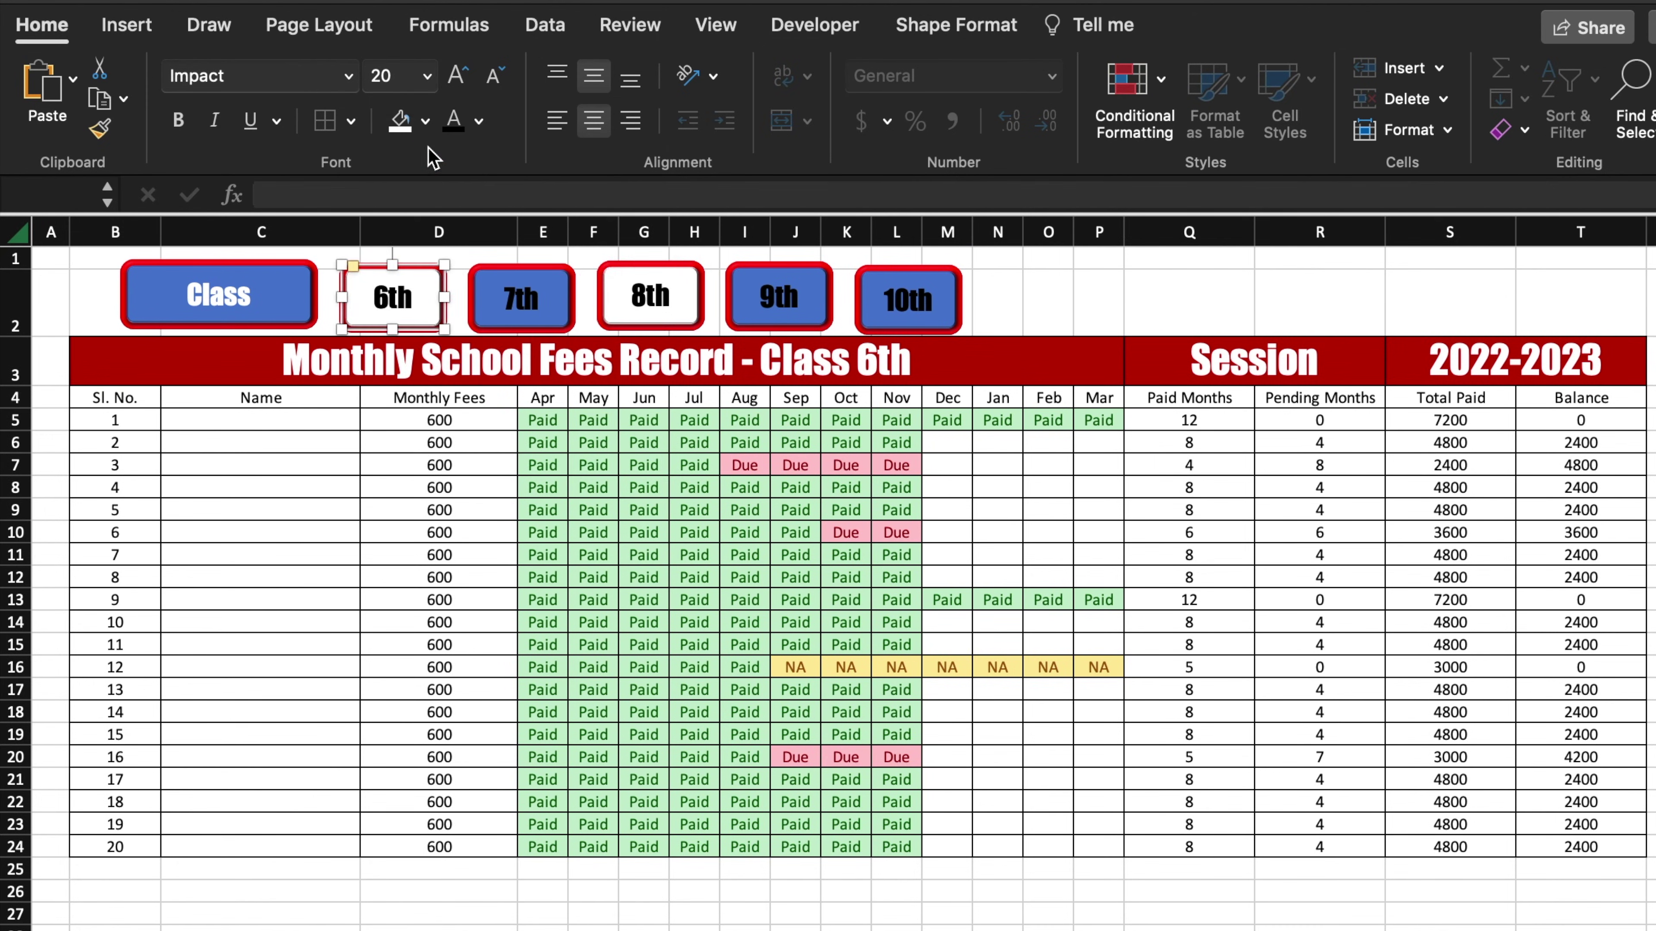
{"action": "left_click", "coordinate": [1043, 301]}
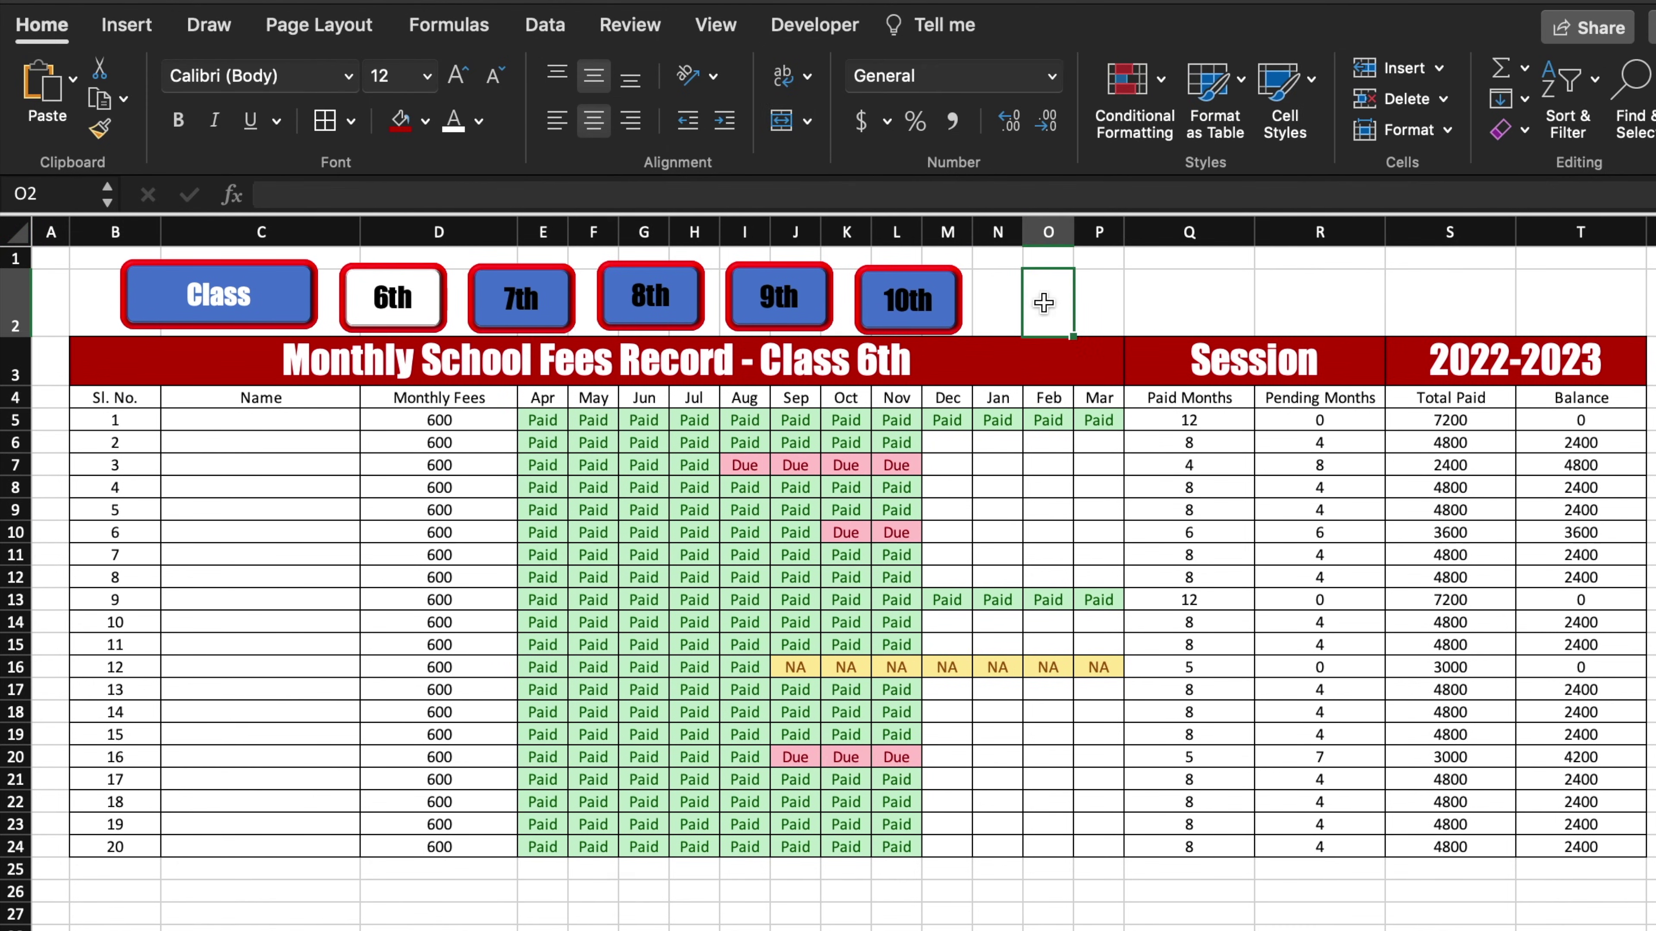
On the Class 7 sheet, give the 6th shape the standard blue fill and the 7th shape a white fill
{"action": "left_click", "coordinate": [521, 298]}
{"action": "left_click", "coordinate": [1278, 344]}
{"action": "right_click", "coordinate": [435, 315]}
{"action": "left_click", "coordinate": [424, 121]}
{"action": "key", "text": "Escape"}
{"action": "left_click", "coordinate": [424, 121]}
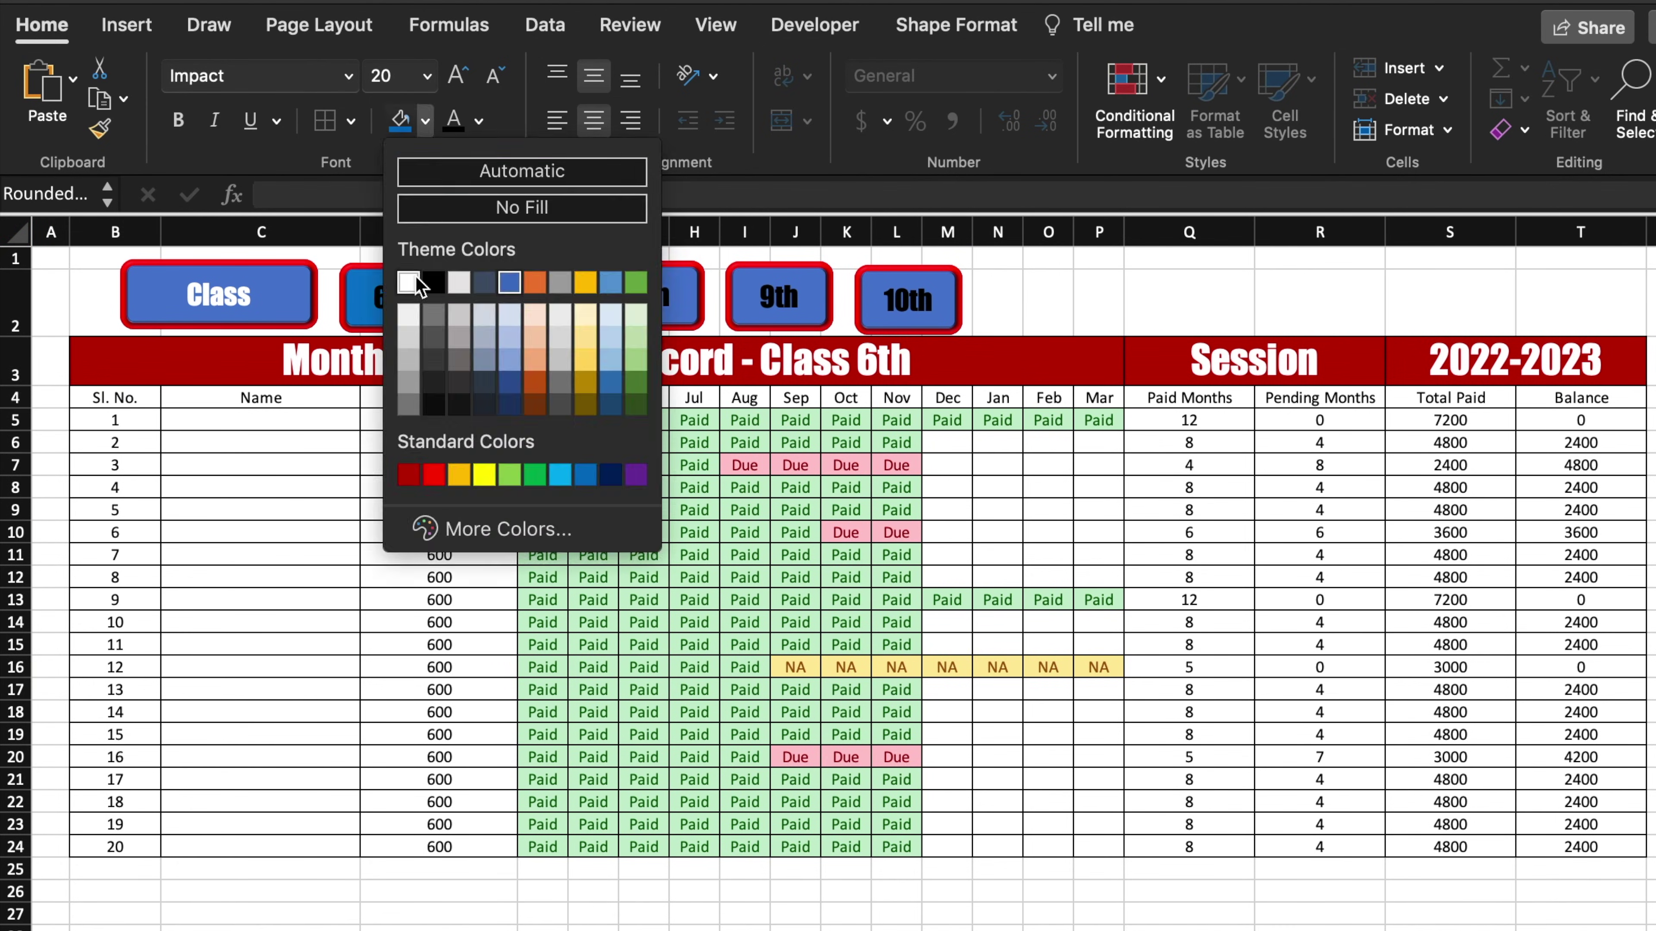
{"action": "left_click", "coordinate": [408, 281]}
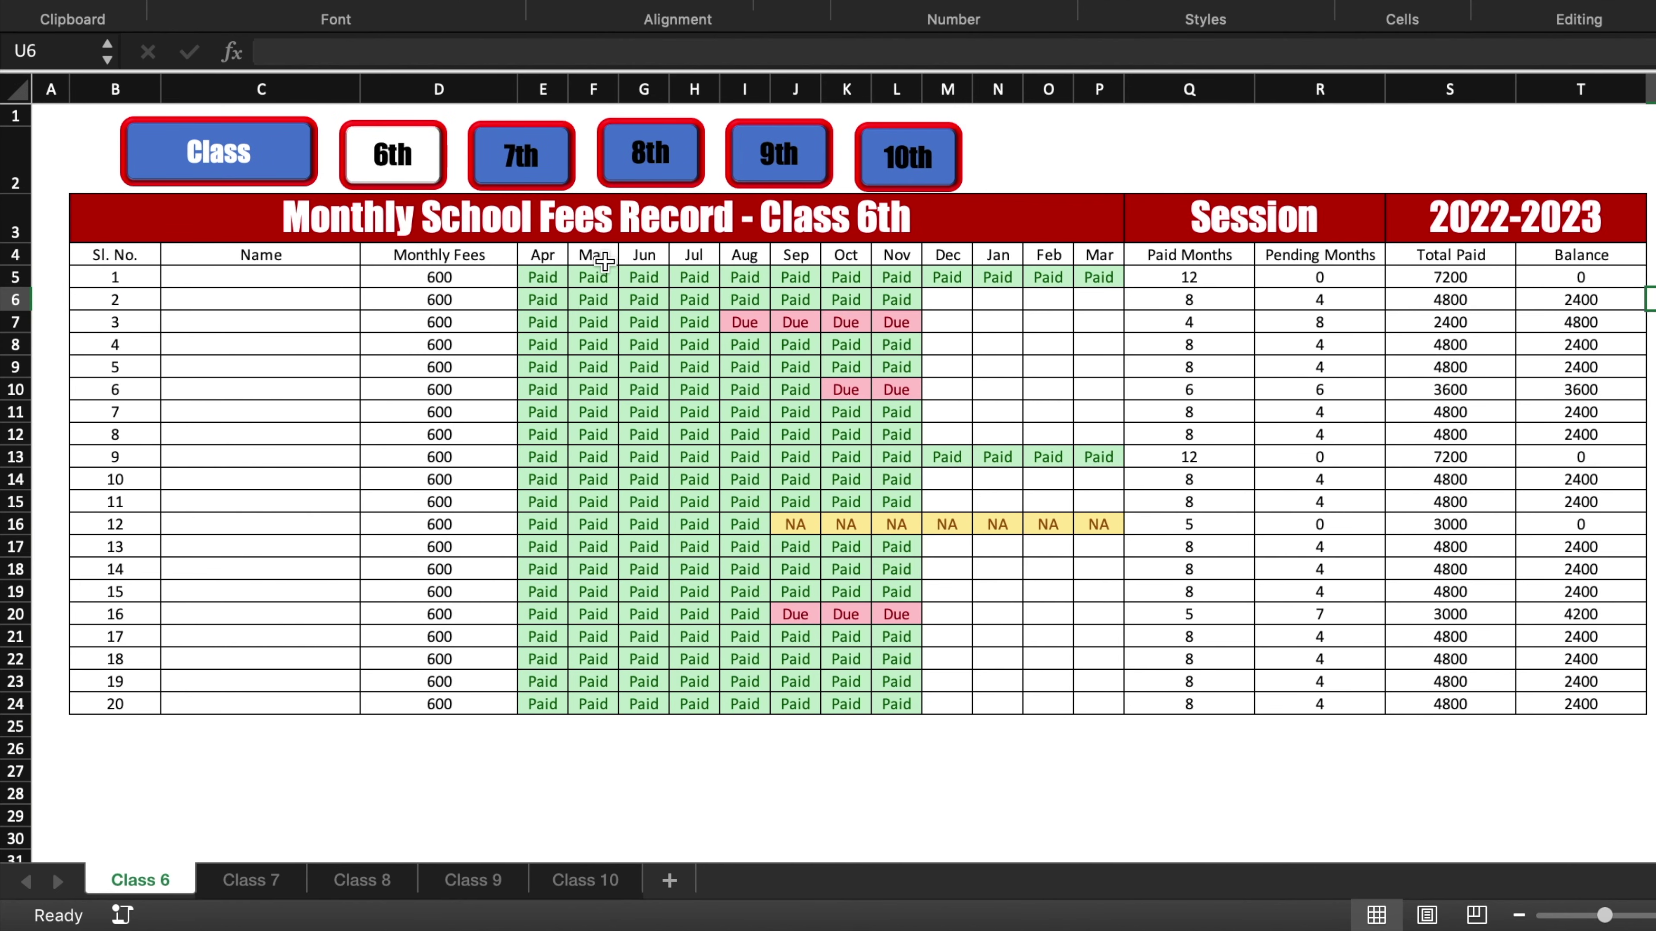
Test the class shape hyperlinks by following the 7th, 8th, 9th and 10th shapes in turn from the Class 6 sheet
{"action": "left_click", "coordinate": [529, 166]}
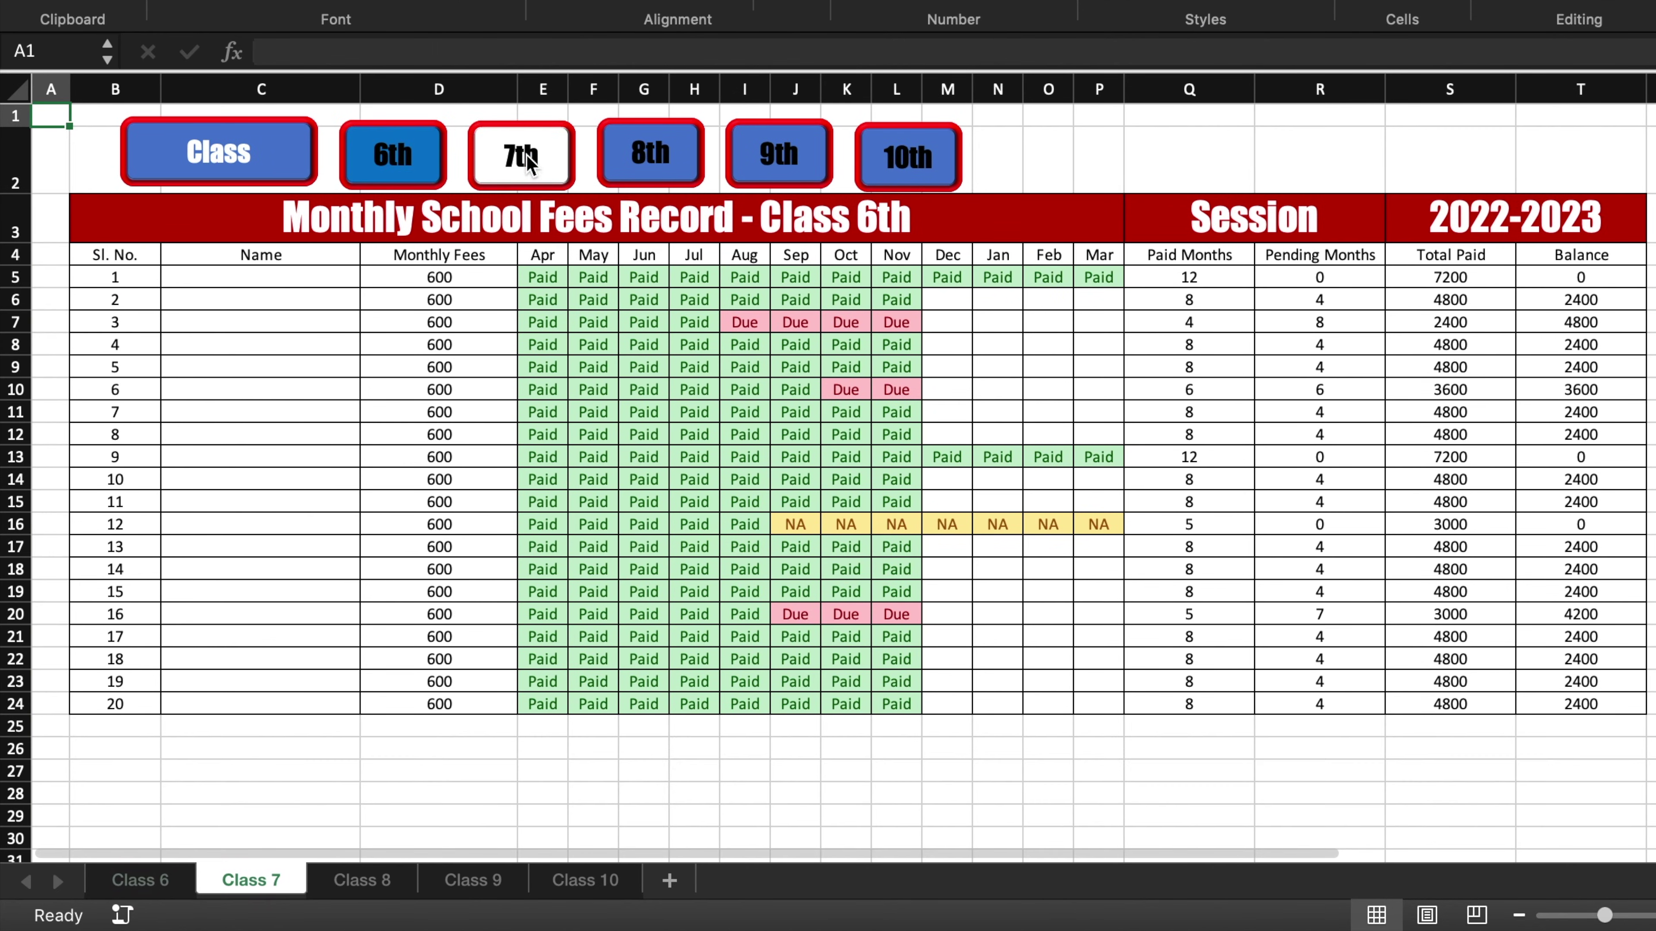
{"action": "left_click", "coordinate": [671, 166]}
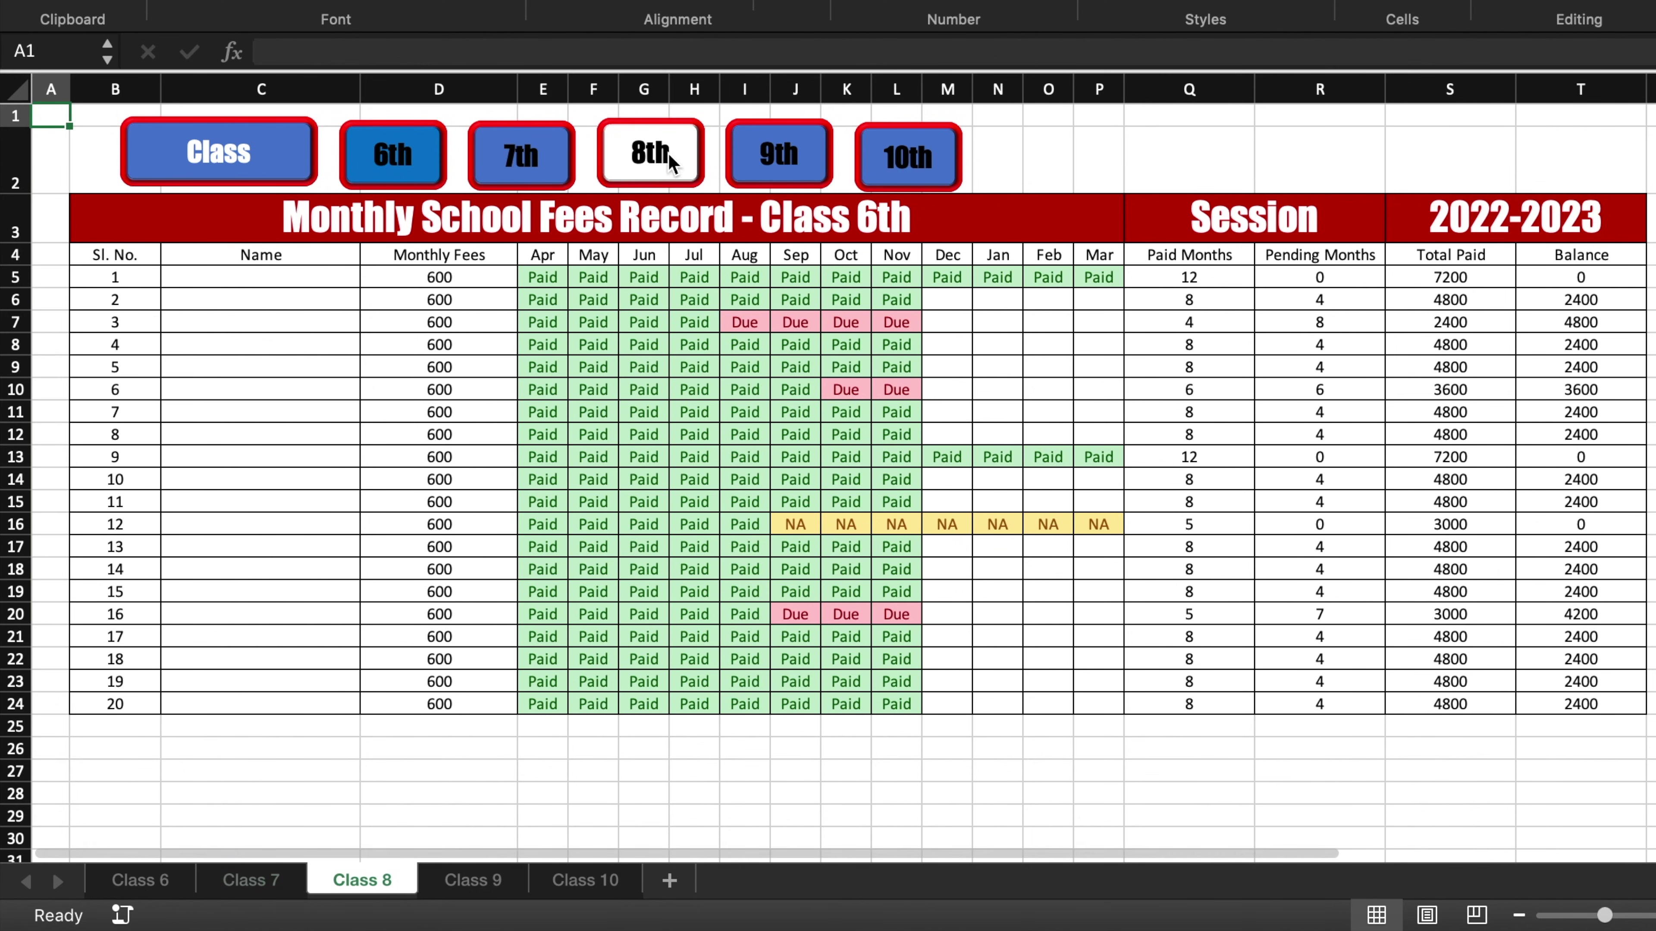
{"action": "left_click", "coordinate": [817, 166]}
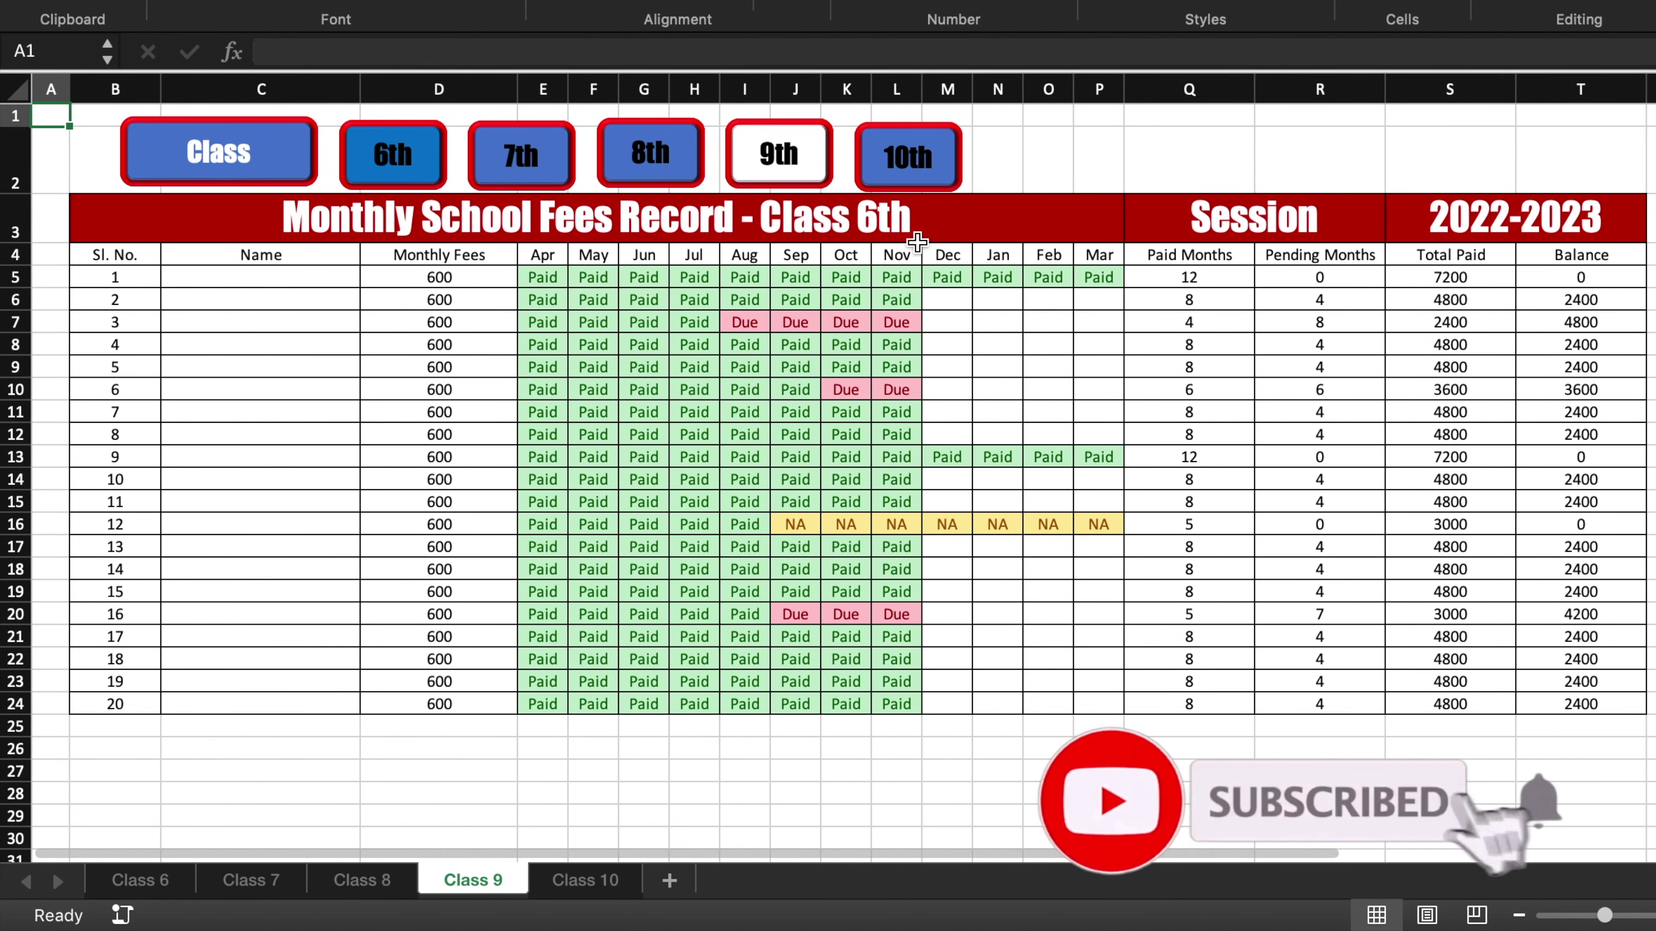
{"action": "left_click", "coordinate": [911, 163]}
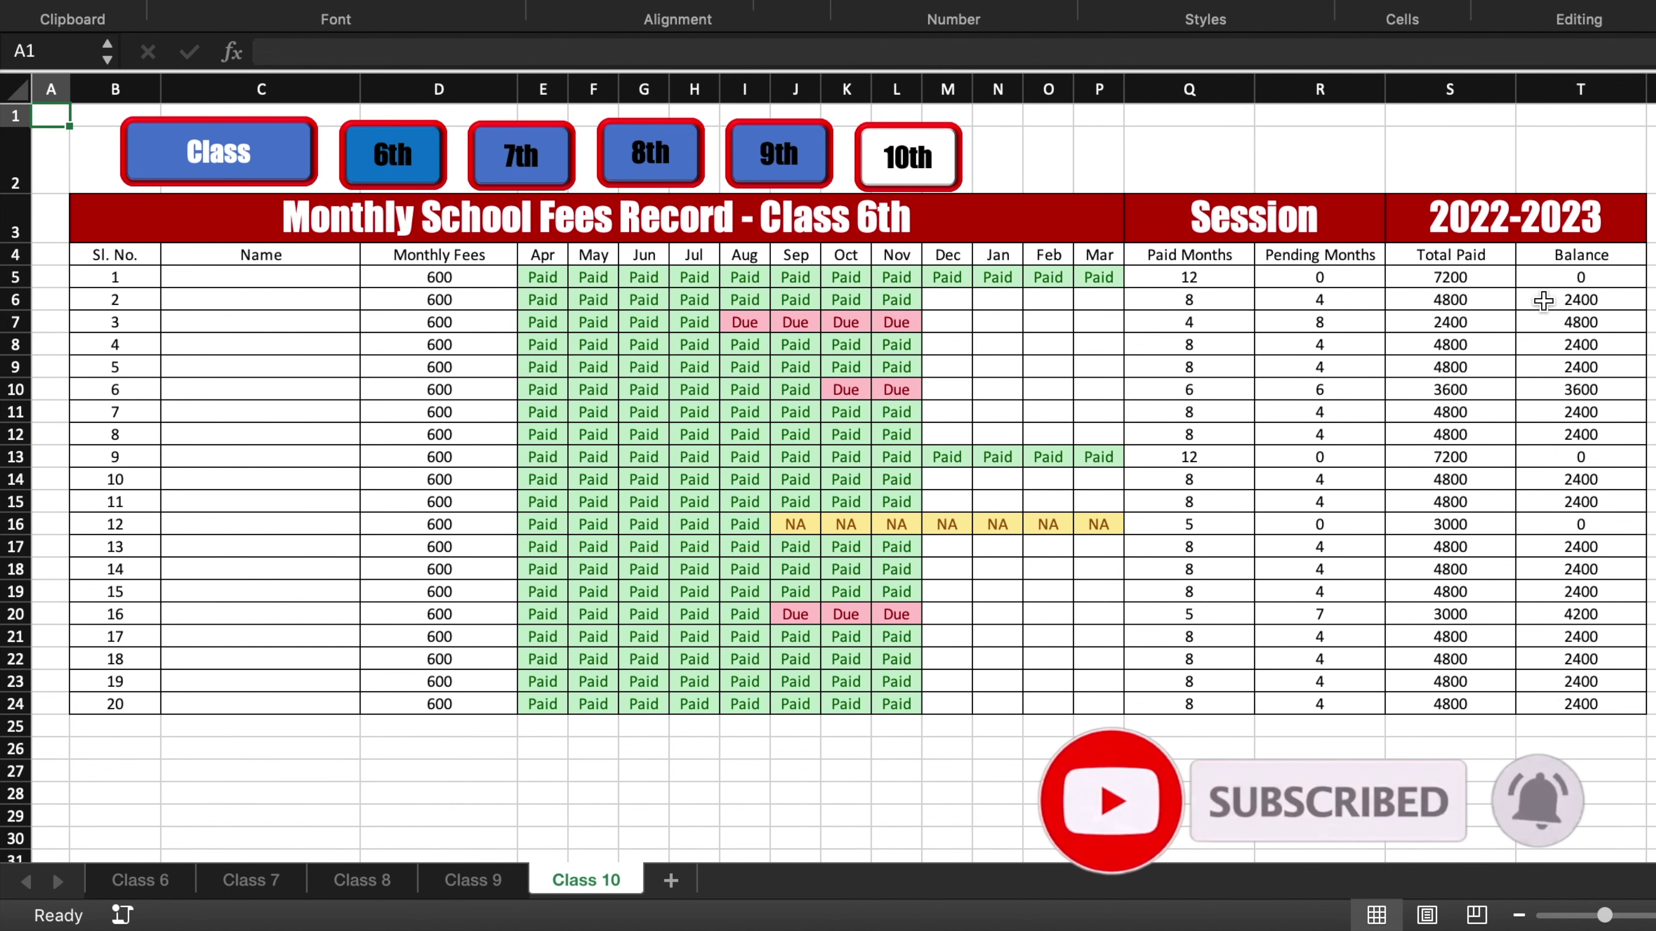
Hide the gridlines on the Class 10, Class 9, Class 8 and Class 7 sheets
{"action": "left_click", "coordinate": [493, 7]}
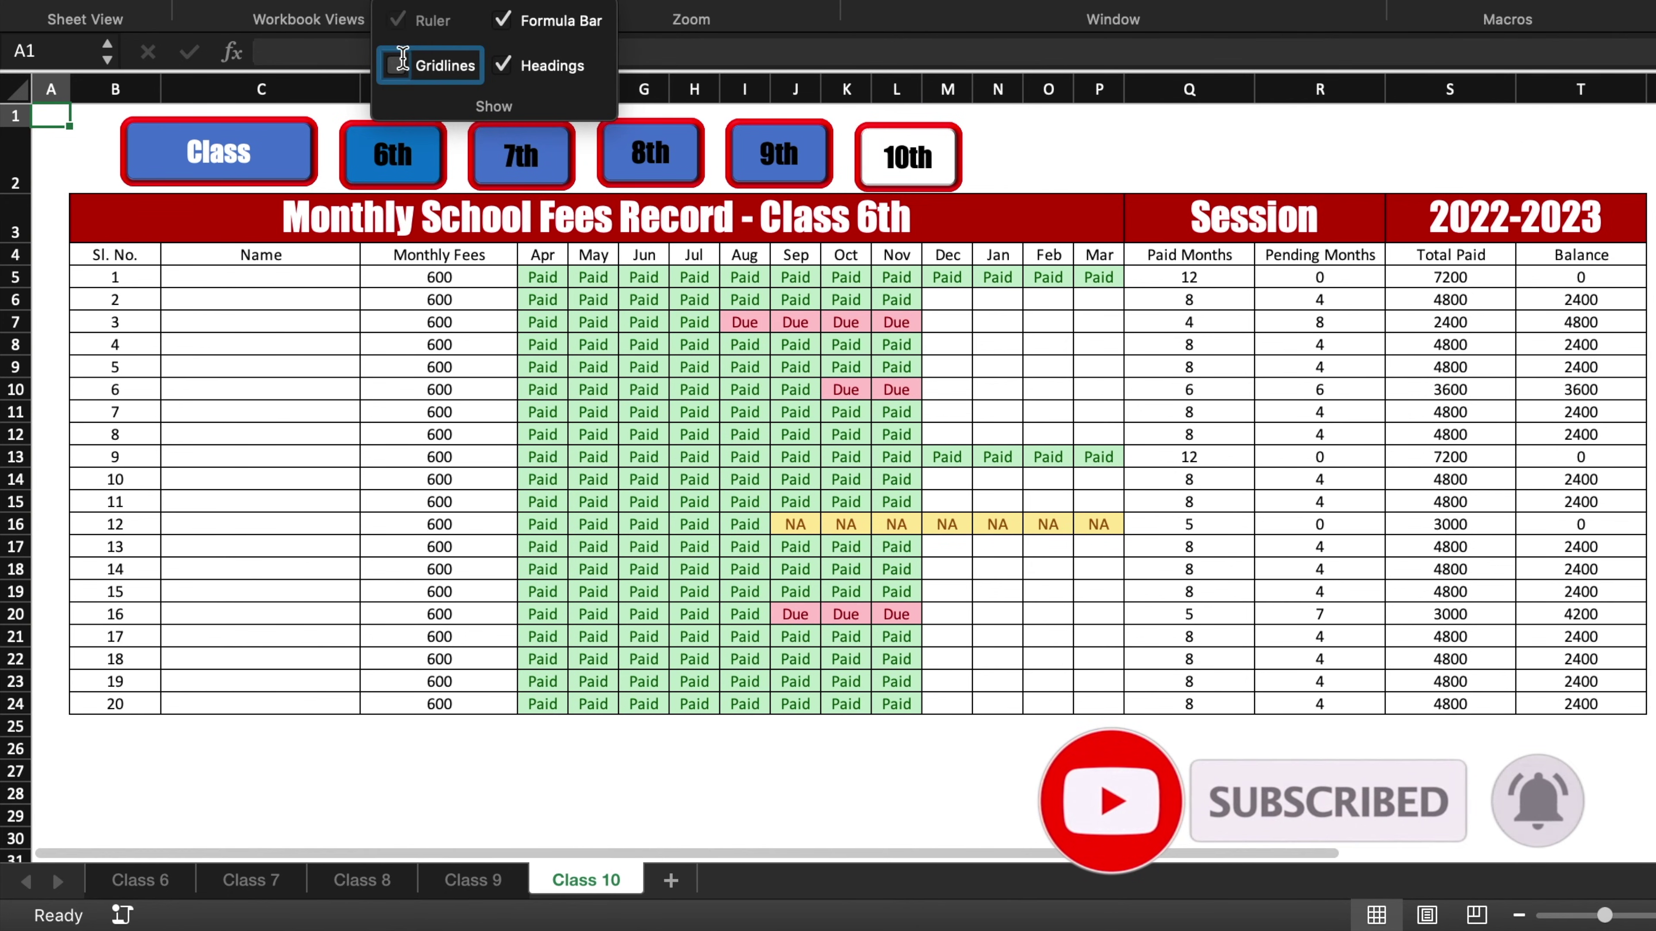
{"action": "left_click", "coordinate": [396, 65]}
{"action": "left_click", "coordinate": [499, 892]}
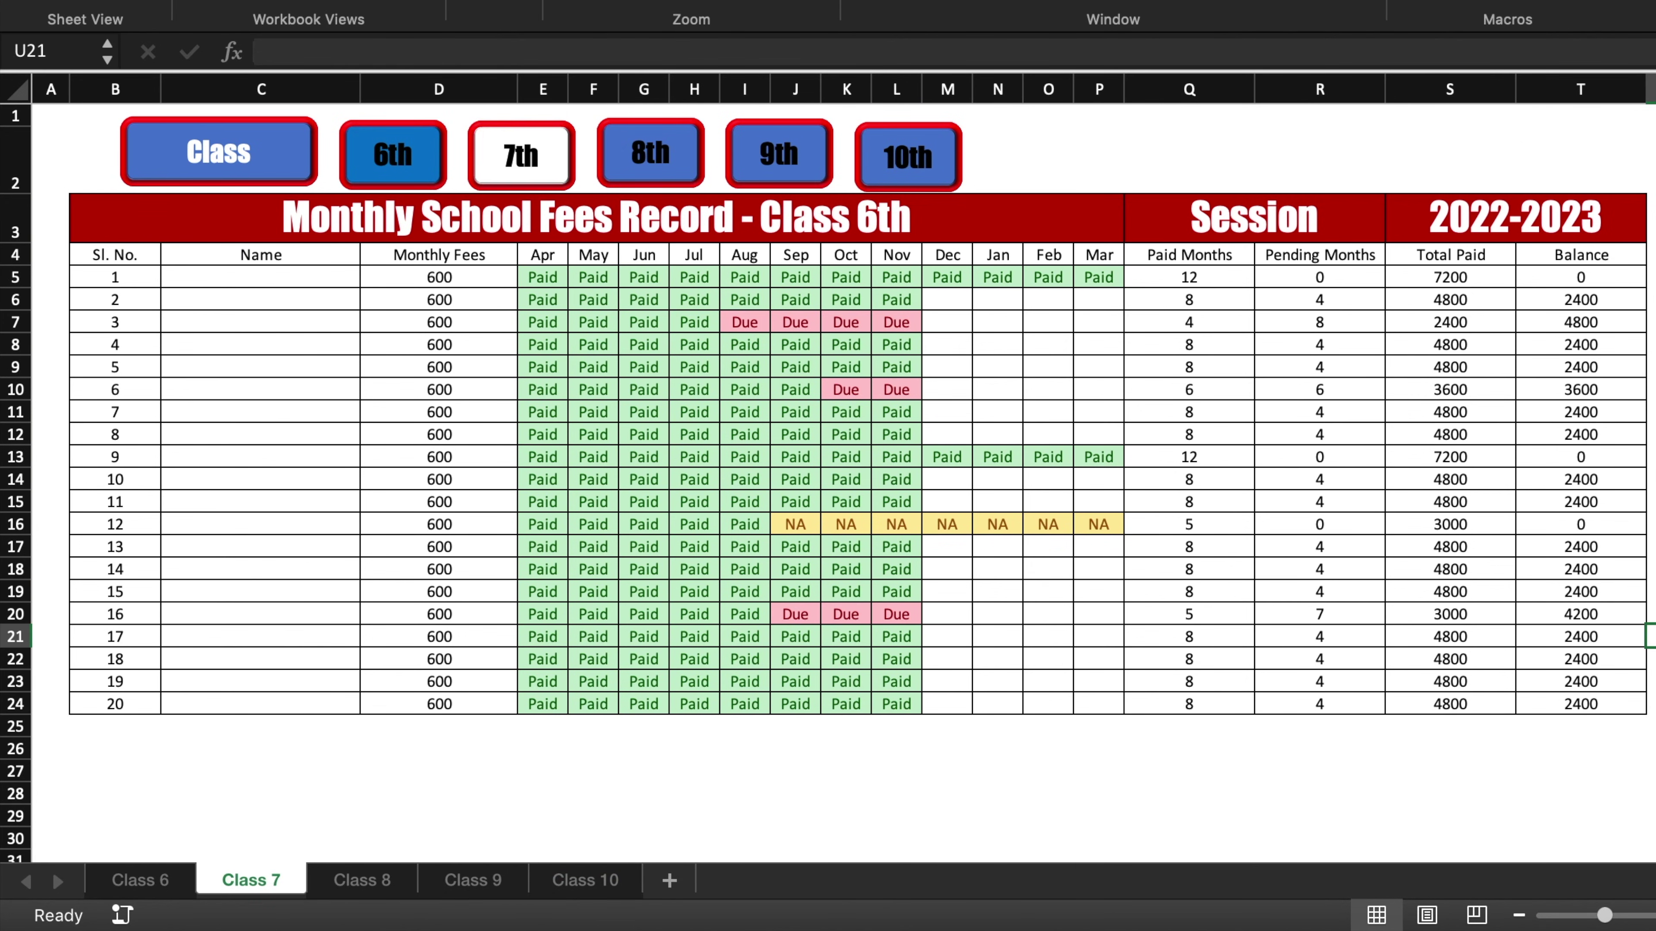